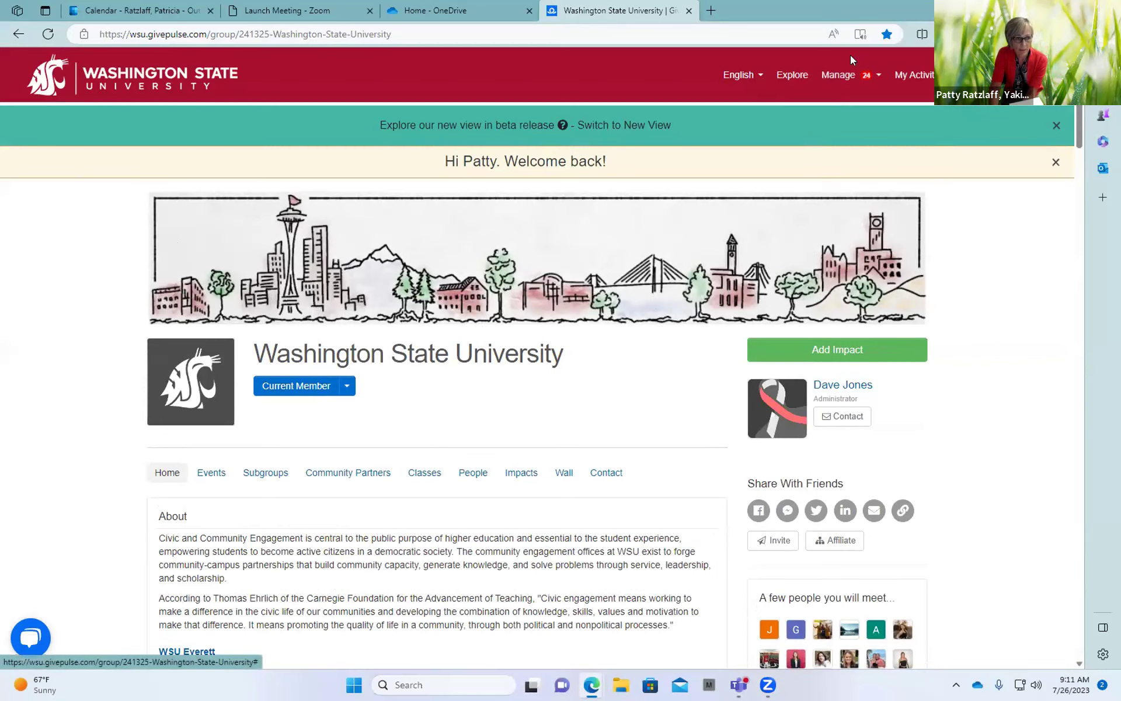
Open the WSU Yakima County Master Gardeners group page from the list of own groups
{"action": "left_click", "coordinate": [839, 74]}
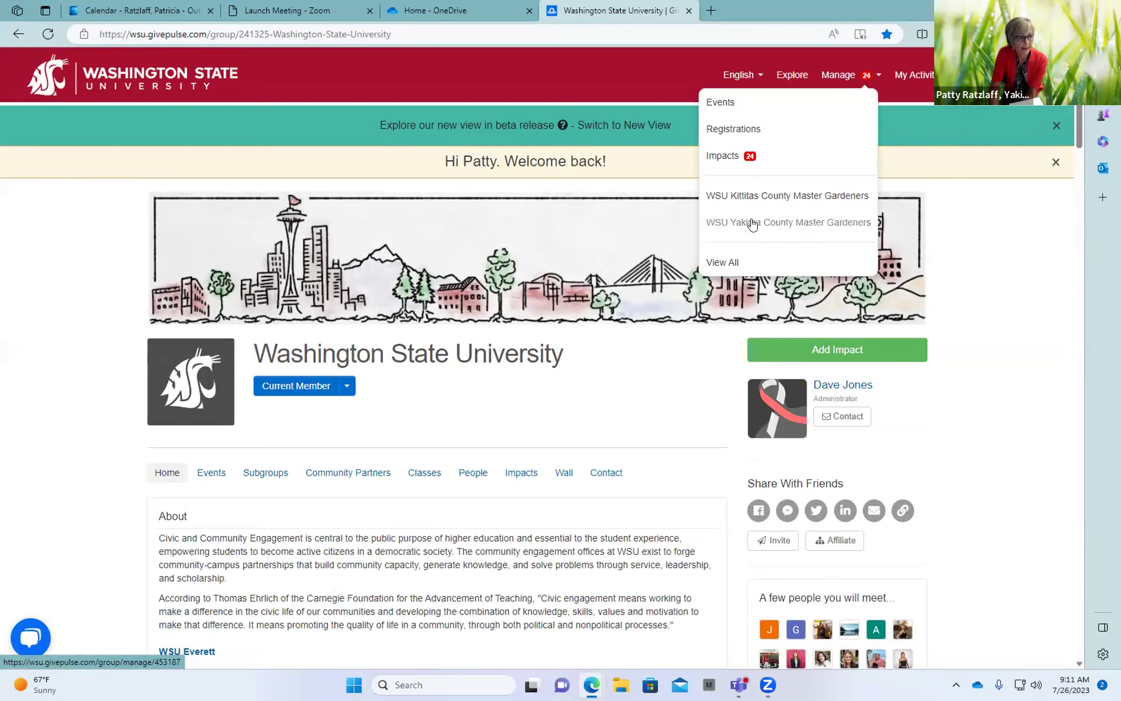
{"action": "left_click", "coordinate": [903, 75]}
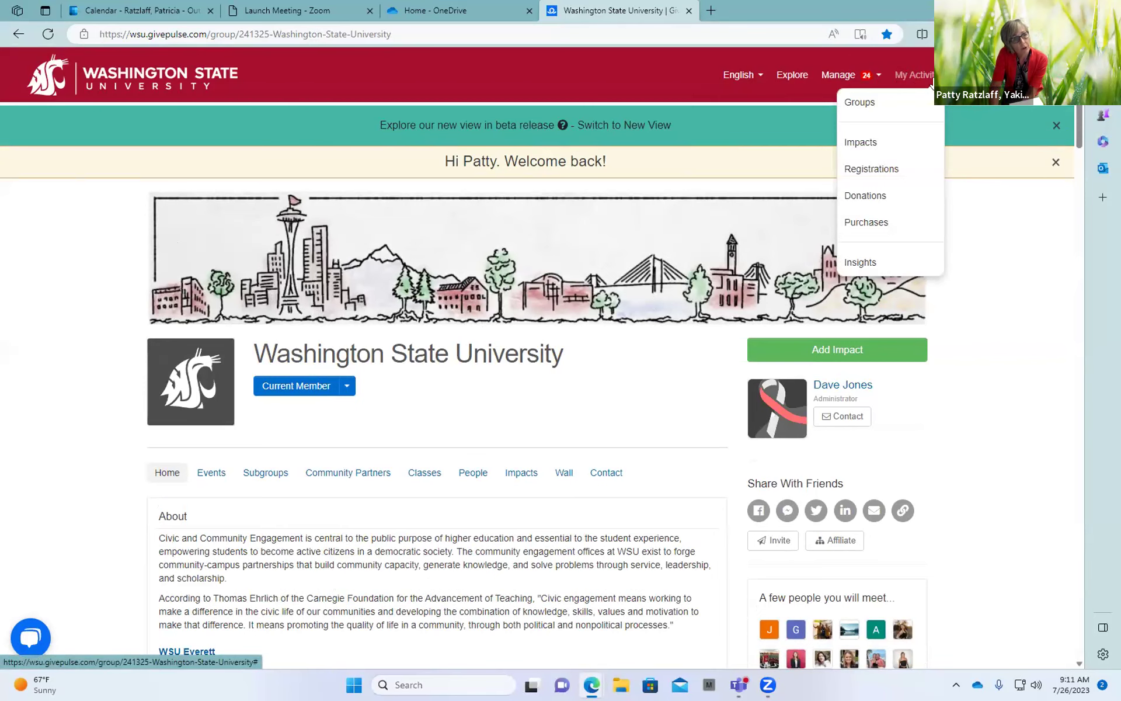
{"action": "left_click", "coordinate": [854, 104]}
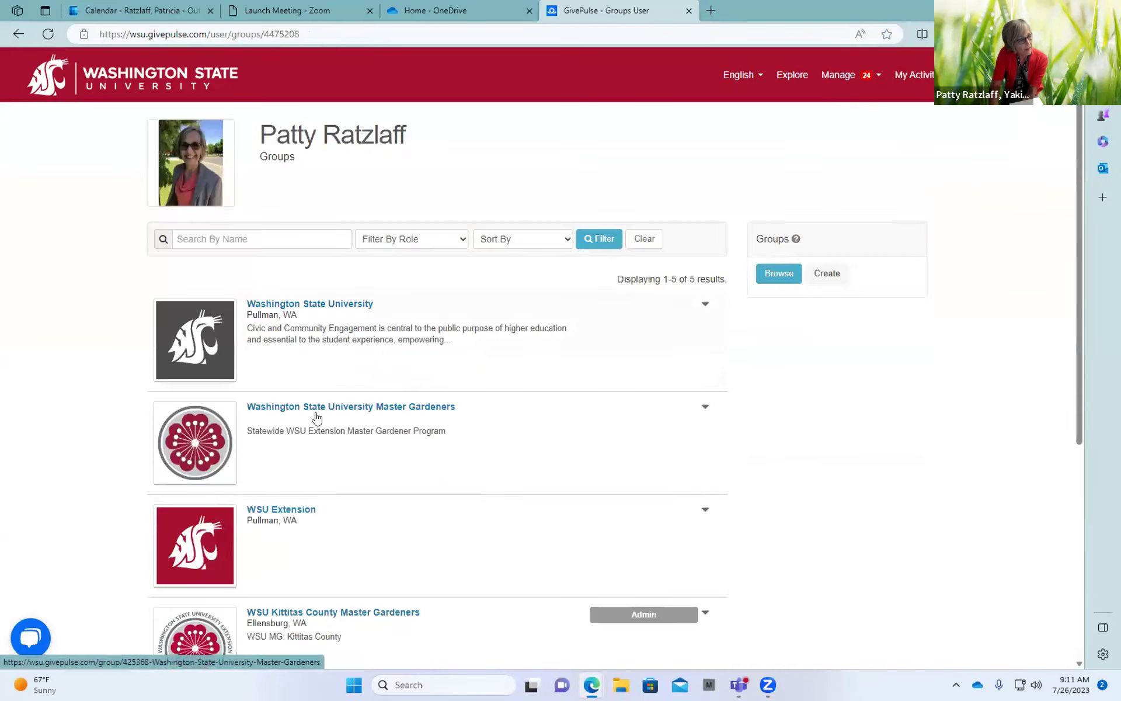
{"action": "scroll", "coordinate": [210, 501], "scroll_direction": "down", "scroll_amount": 3}
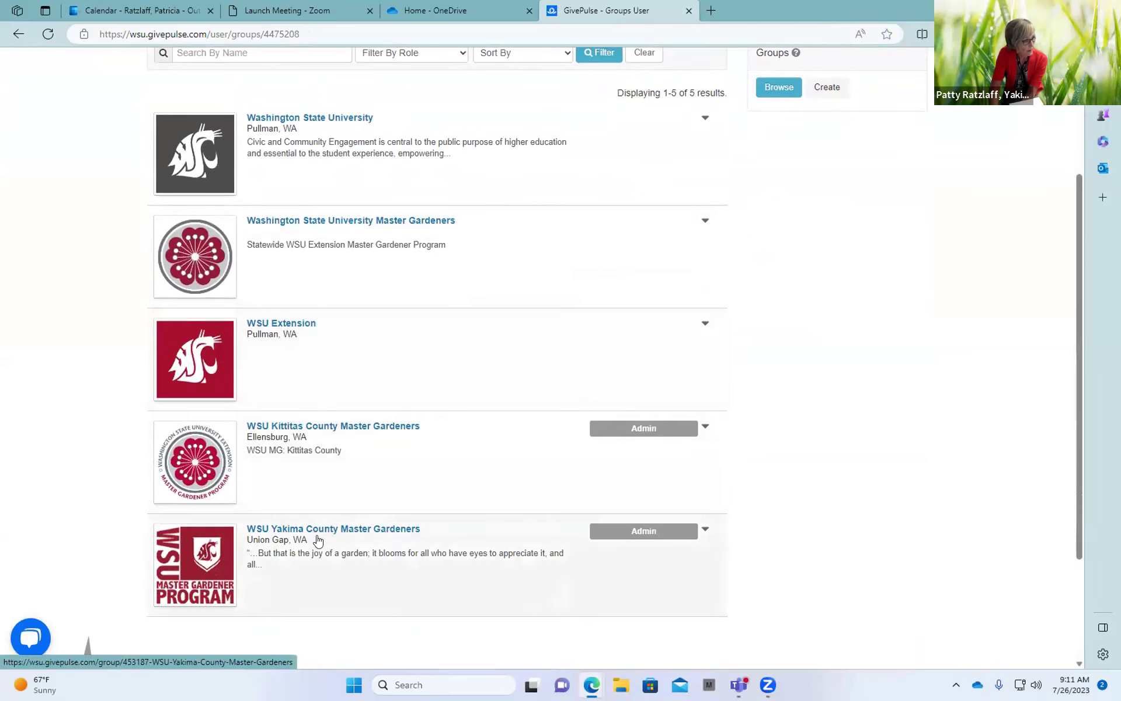
{"action": "left_click", "coordinate": [181, 570]}
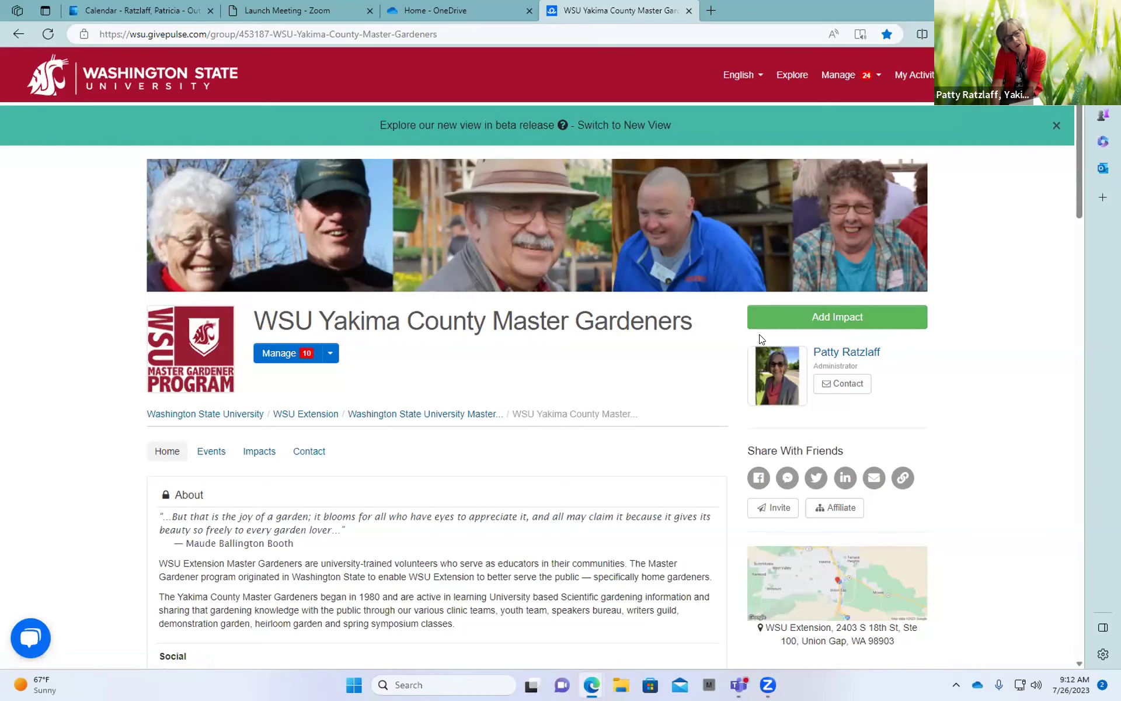
Open the Manage Impacts page in the administration area of WSU Yakima County Master Gardeners
{"action": "left_click", "coordinate": [826, 77]}
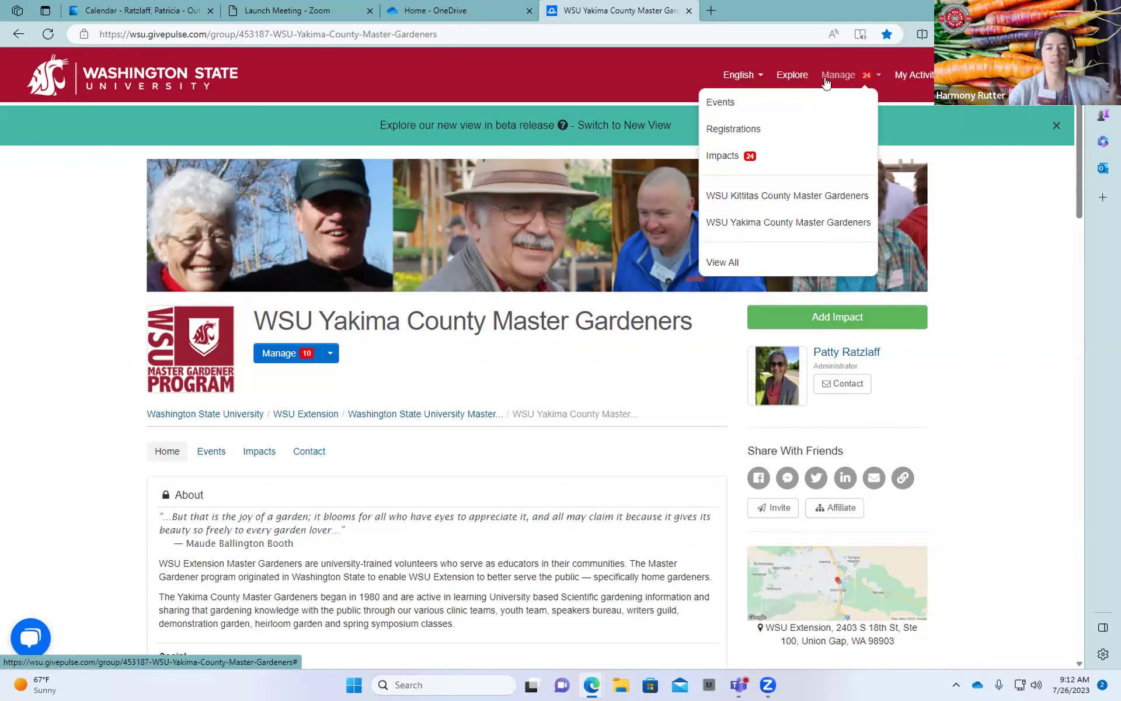
{"action": "left_click", "coordinate": [768, 223]}
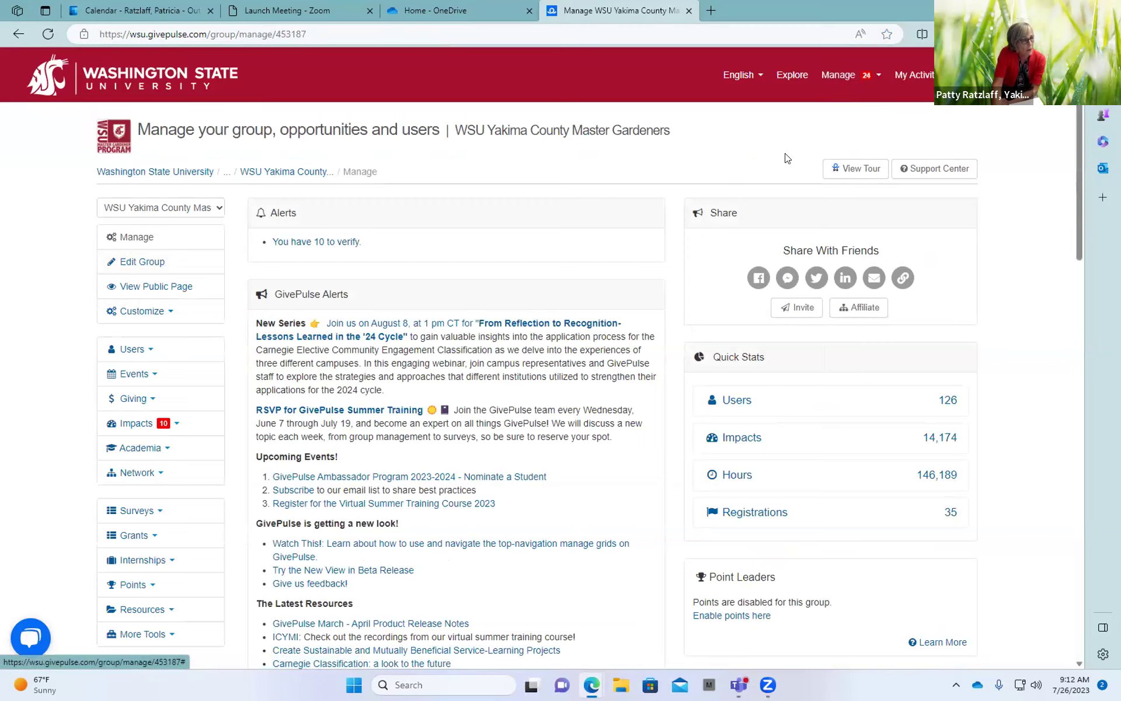
{"action": "left_click", "coordinate": [124, 423]}
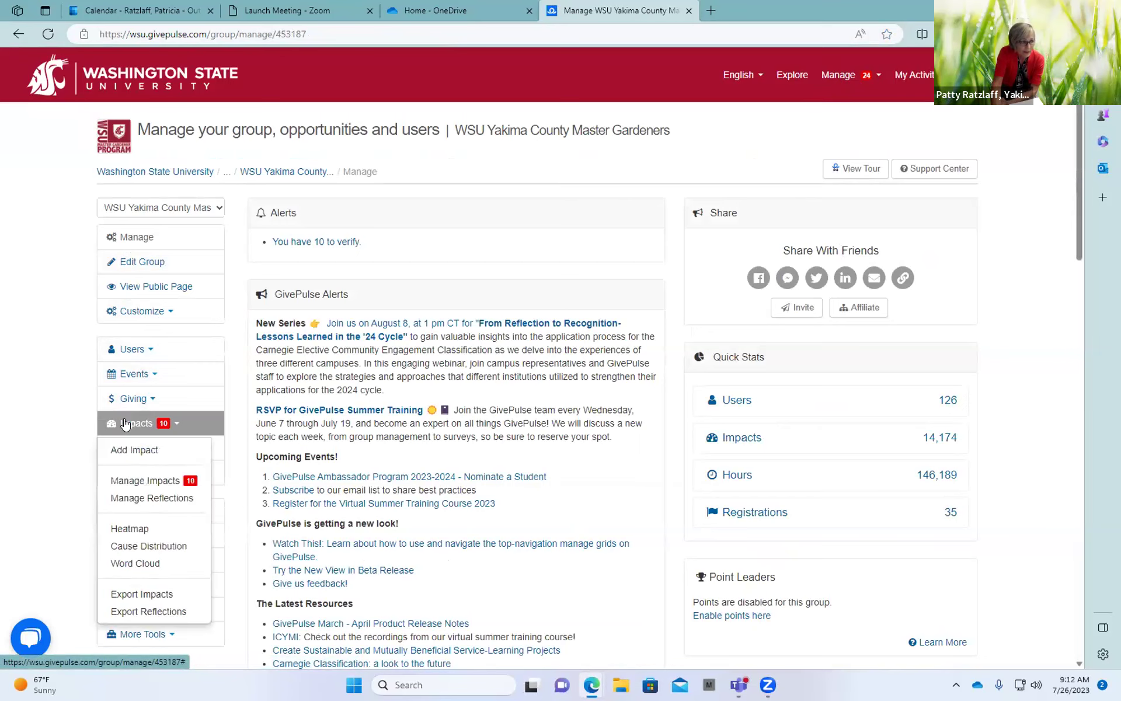
{"action": "left_click", "coordinate": [116, 480]}
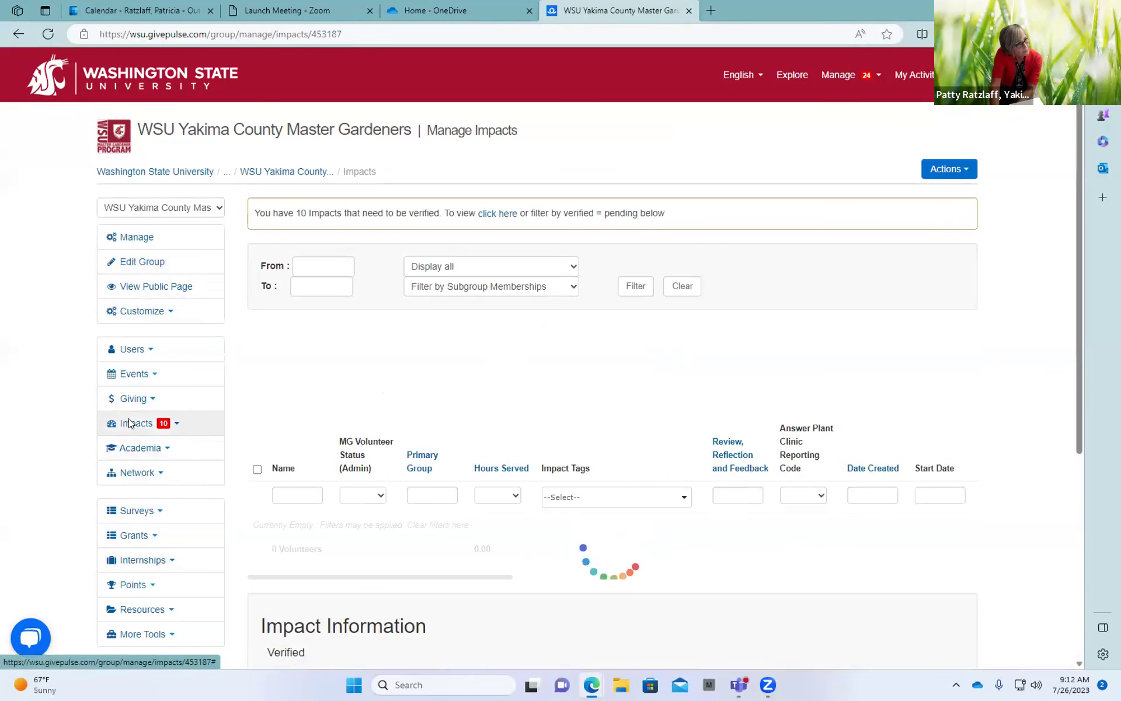
Filter the group's impacts table by the Verified column to show only Pending entries
{"action": "scroll", "coordinate": [125, 418], "scroll_direction": "down", "scroll_amount": 5}
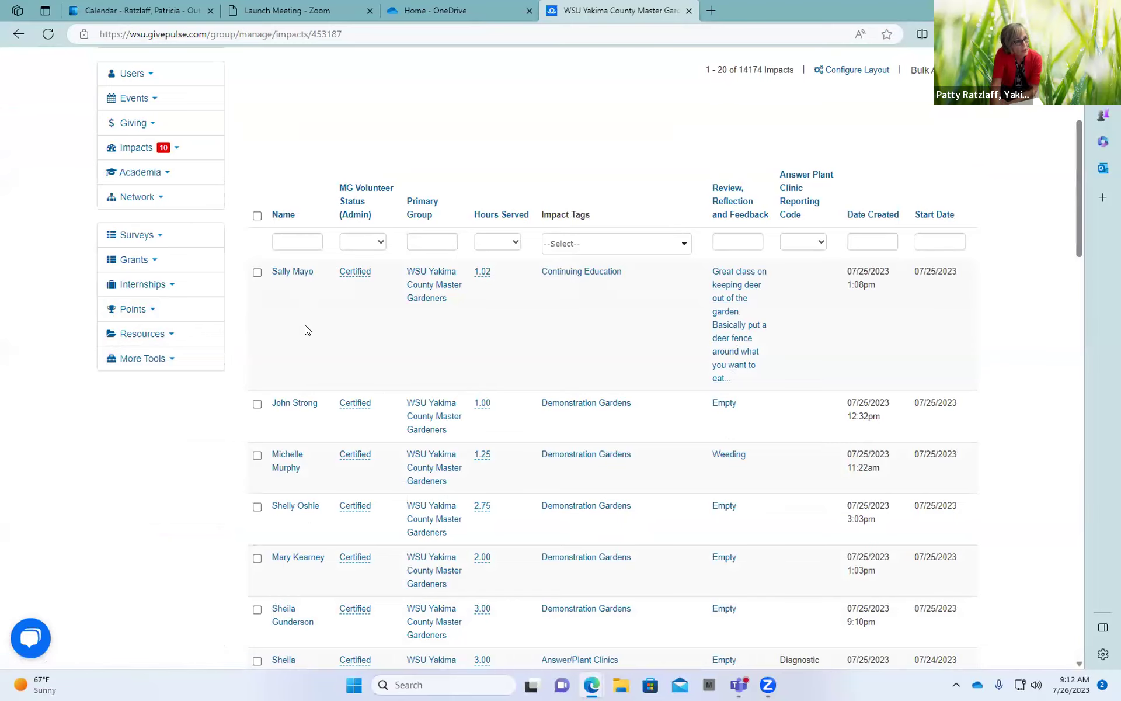
{"action": "scroll", "coordinate": [350, 335], "scroll_direction": "up", "scroll_amount": 3}
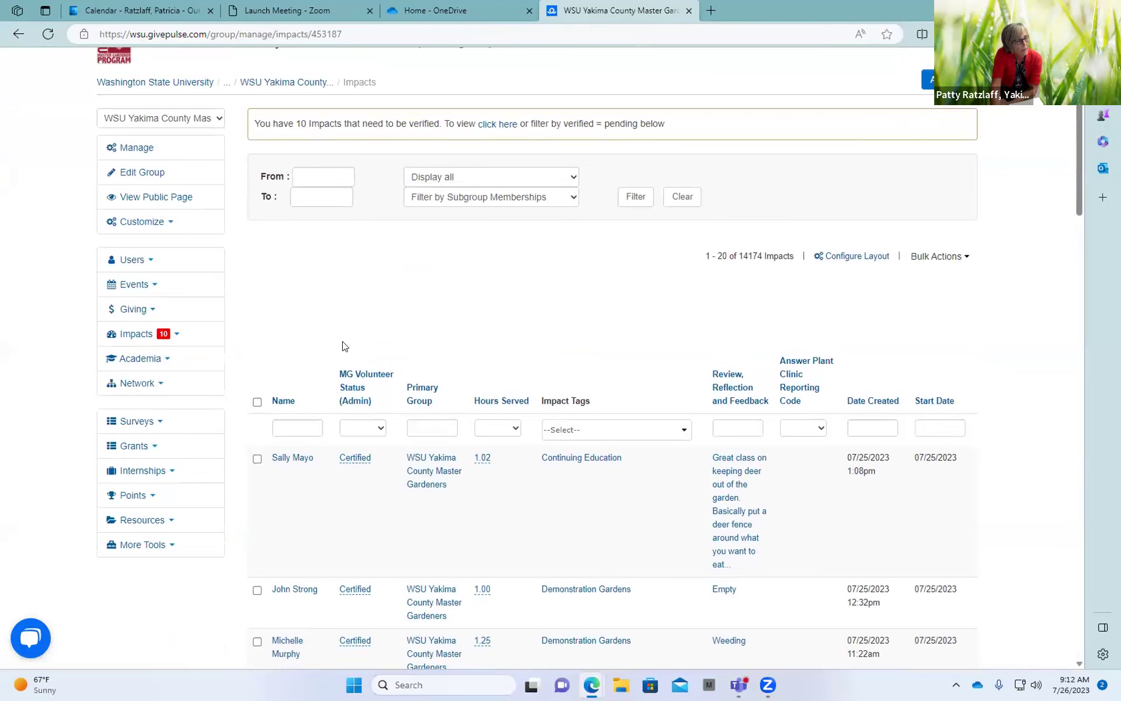
{"action": "scroll", "coordinate": [291, 380], "scroll_direction": "down", "scroll_amount": 2}
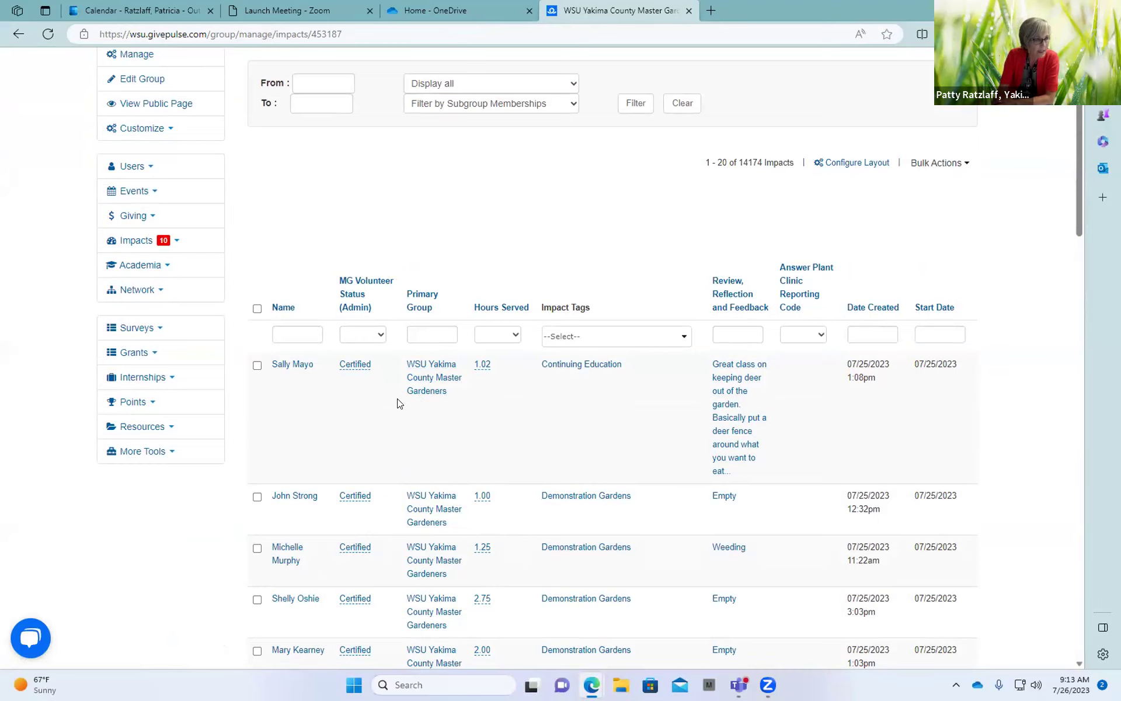
{"action": "scroll", "coordinate": [350, 438], "scroll_direction": "right", "scroll_amount": 10}
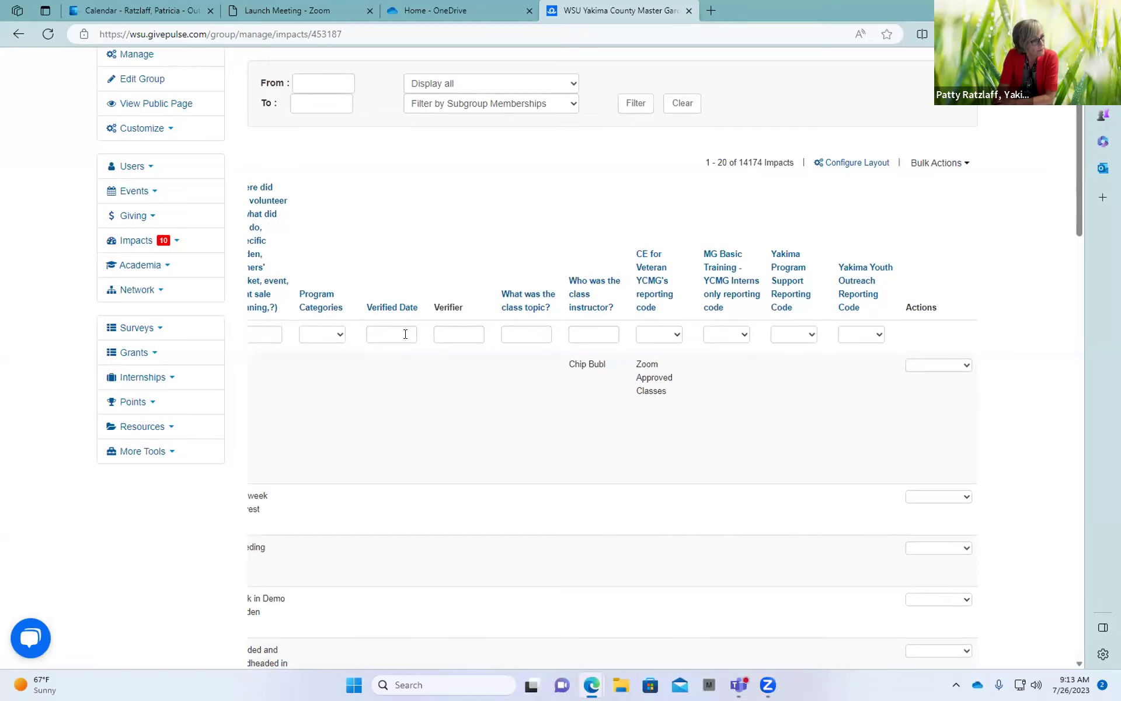
{"action": "scroll", "coordinate": [401, 385], "scroll_direction": "left", "scroll_amount": 5}
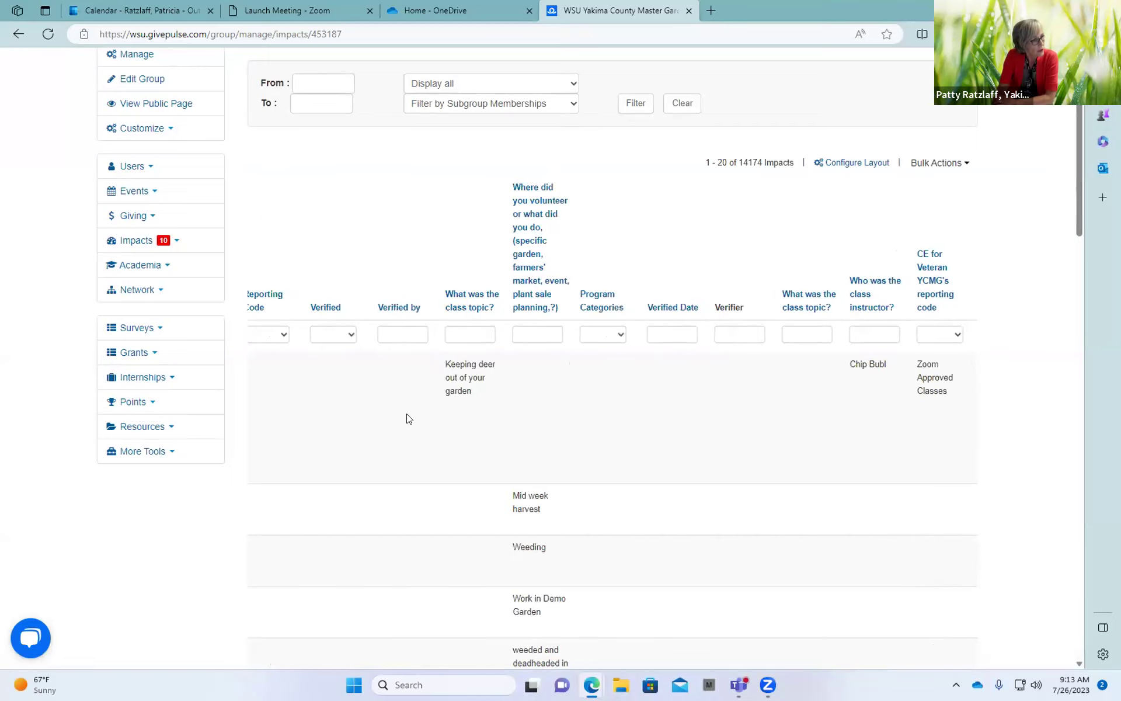
{"action": "scroll", "coordinate": [375, 410], "scroll_direction": "left", "scroll_amount": 3}
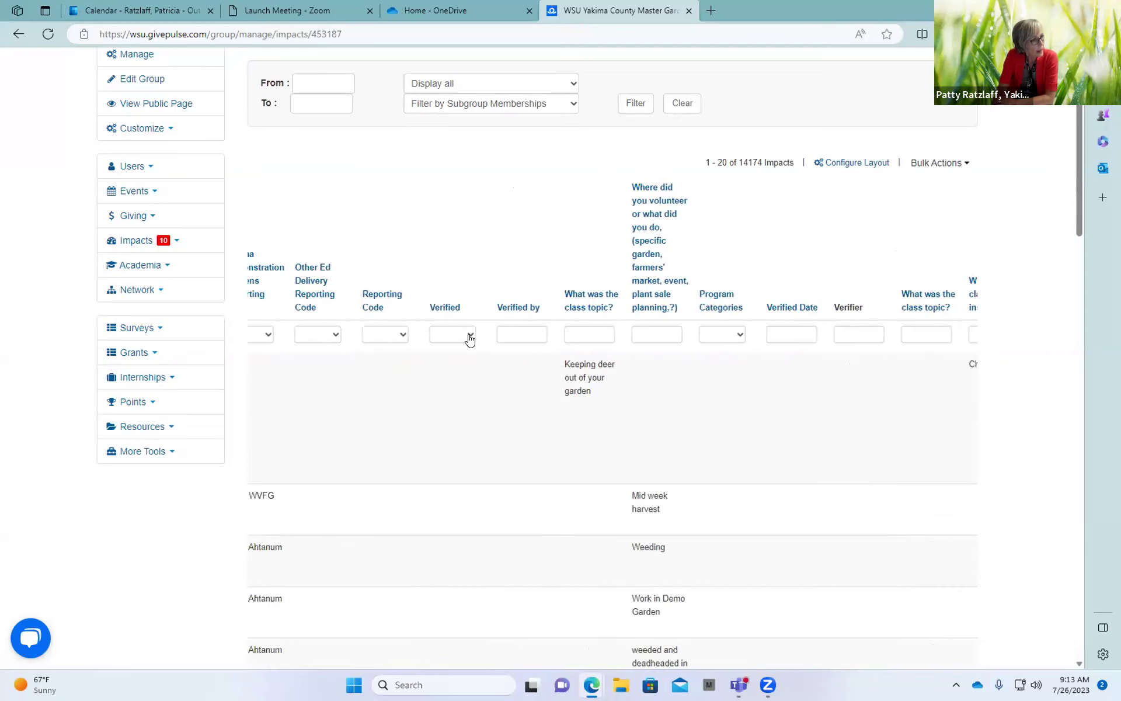
{"action": "left_click", "coordinate": [470, 336]}
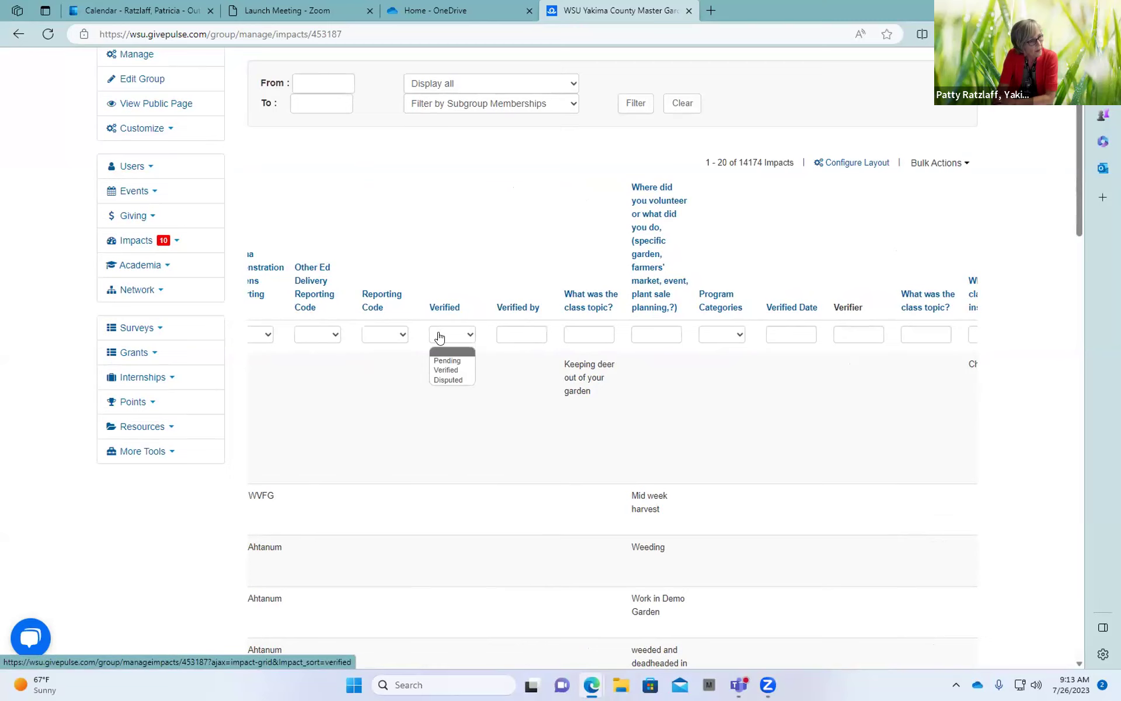
{"action": "left_click", "coordinate": [443, 362]}
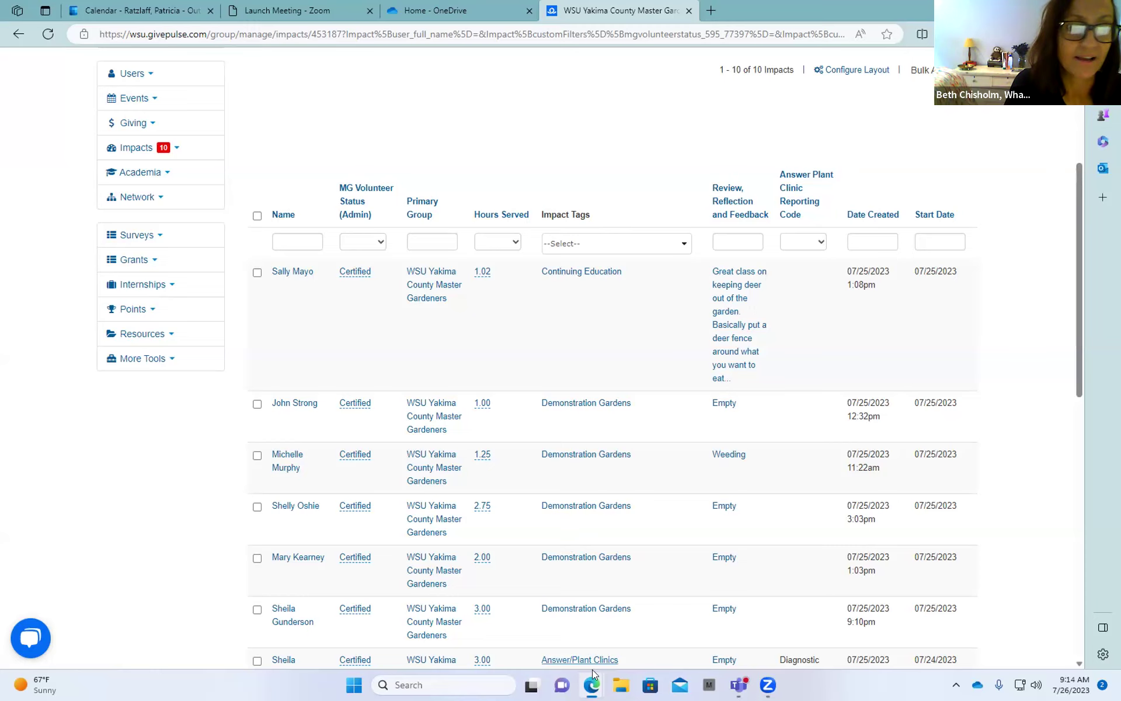
Examine the pending impacts across all table columns, from volunteer status through reporting codes to actions
{"action": "scroll", "coordinate": [327, 359], "scroll_direction": "down", "scroll_amount": 4}
{"action": "scroll", "coordinate": [328, 358], "scroll_direction": "up", "scroll_amount": 4}
{"action": "scroll", "coordinate": [321, 369], "scroll_direction": "up", "scroll_amount": 3}
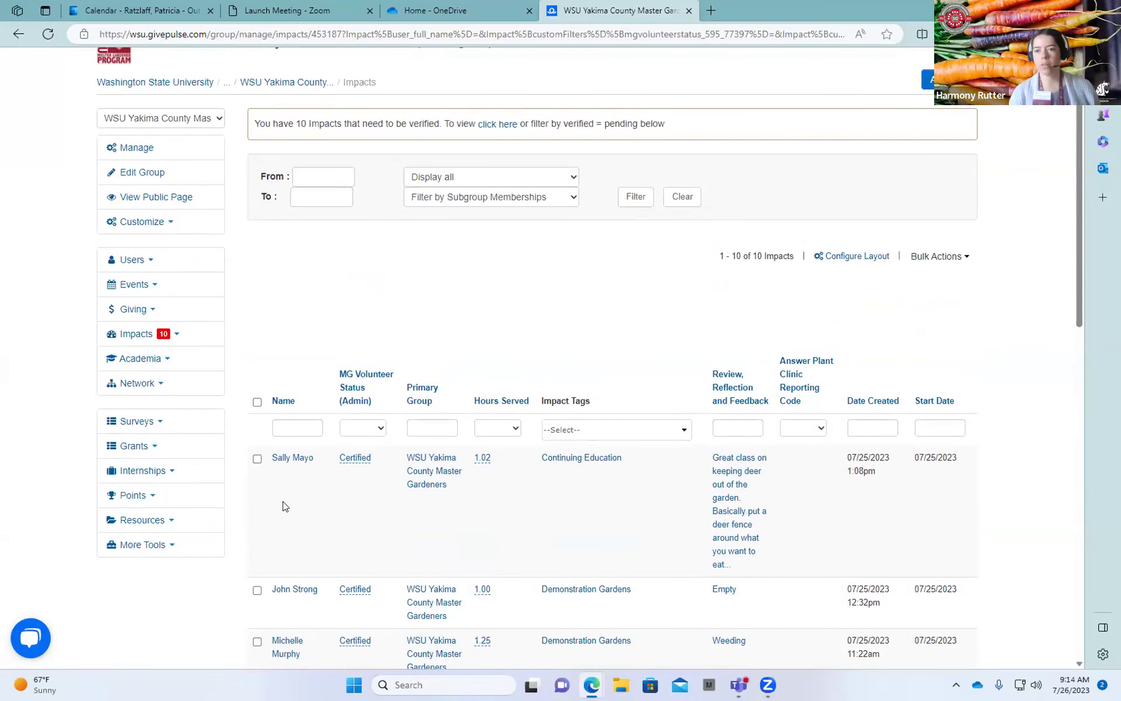
{"action": "scroll", "coordinate": [284, 505], "scroll_direction": "down", "scroll_amount": 2}
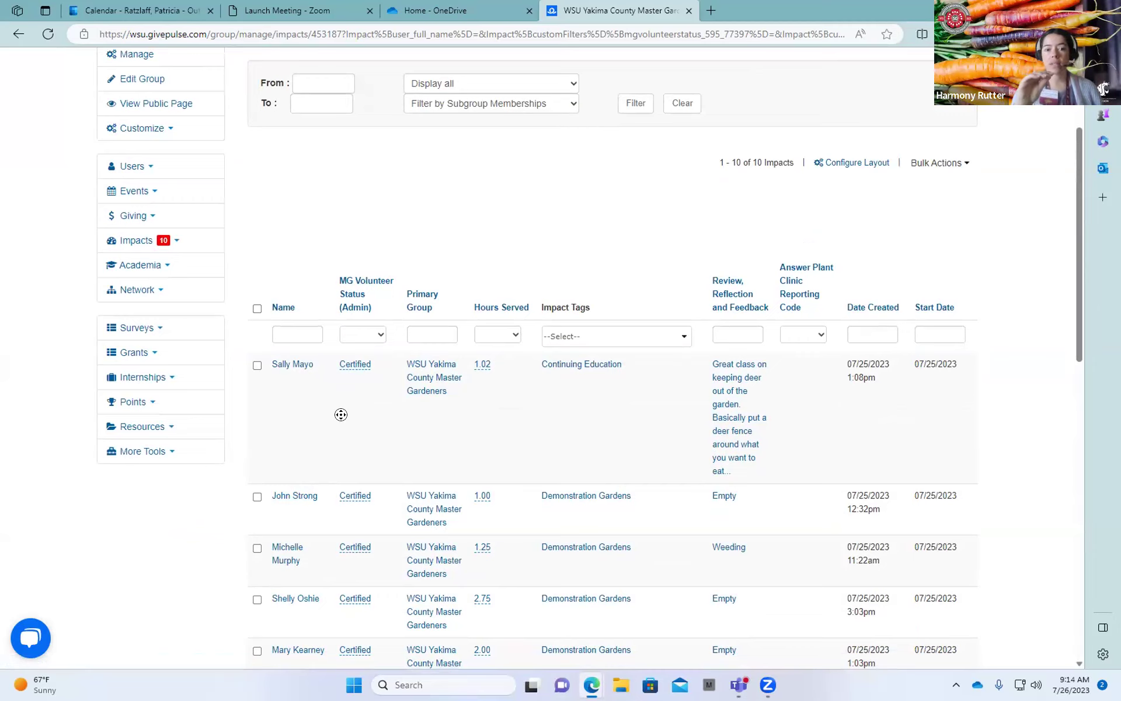
{"action": "scroll", "coordinate": [345, 415], "scroll_direction": "right", "scroll_amount": 10}
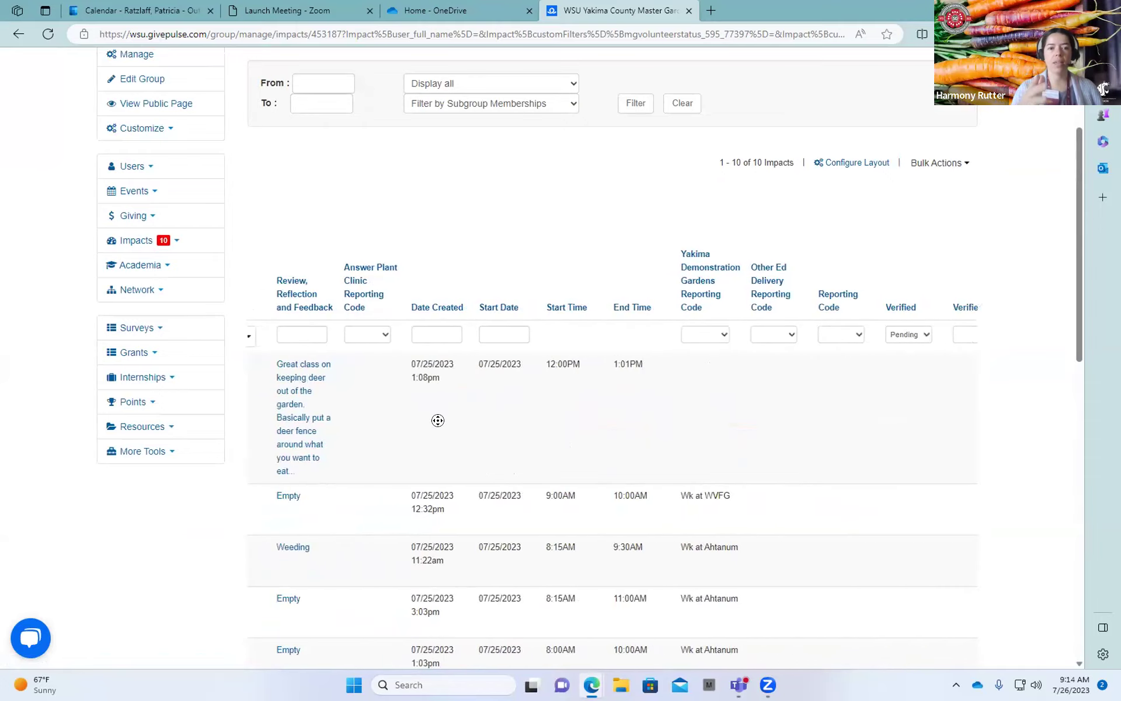
{"action": "scroll", "coordinate": [436, 418], "scroll_direction": "right", "scroll_amount": 5}
{"action": "scroll", "coordinate": [461, 428], "scroll_direction": "right", "scroll_amount": 8}
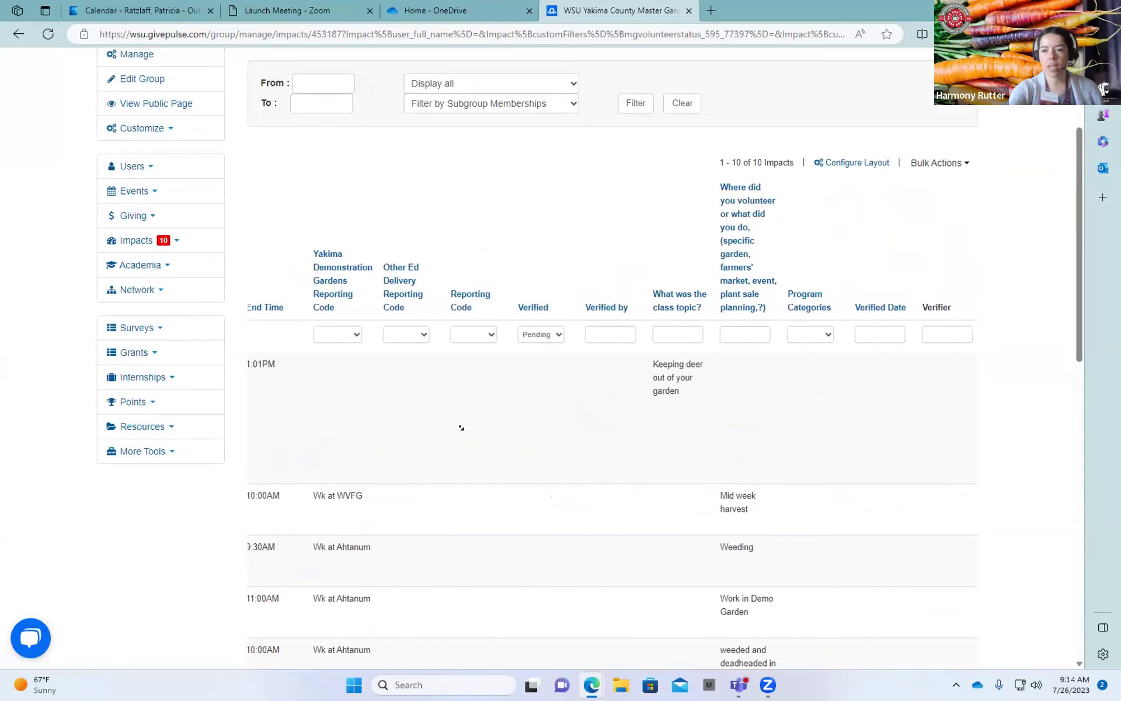
{"action": "scroll", "coordinate": [461, 427], "scroll_direction": "right", "scroll_amount": 3}
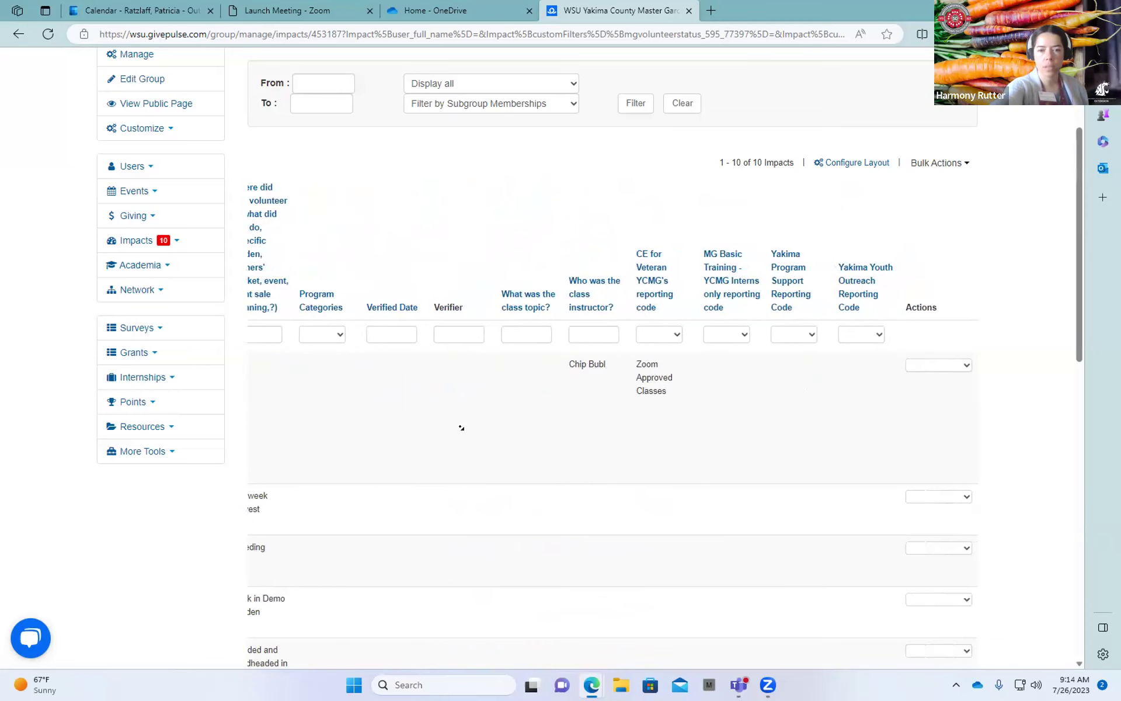
Open the impacts table's layout settings and review the full list of selected and available columns
{"action": "left_click", "coordinate": [855, 164]}
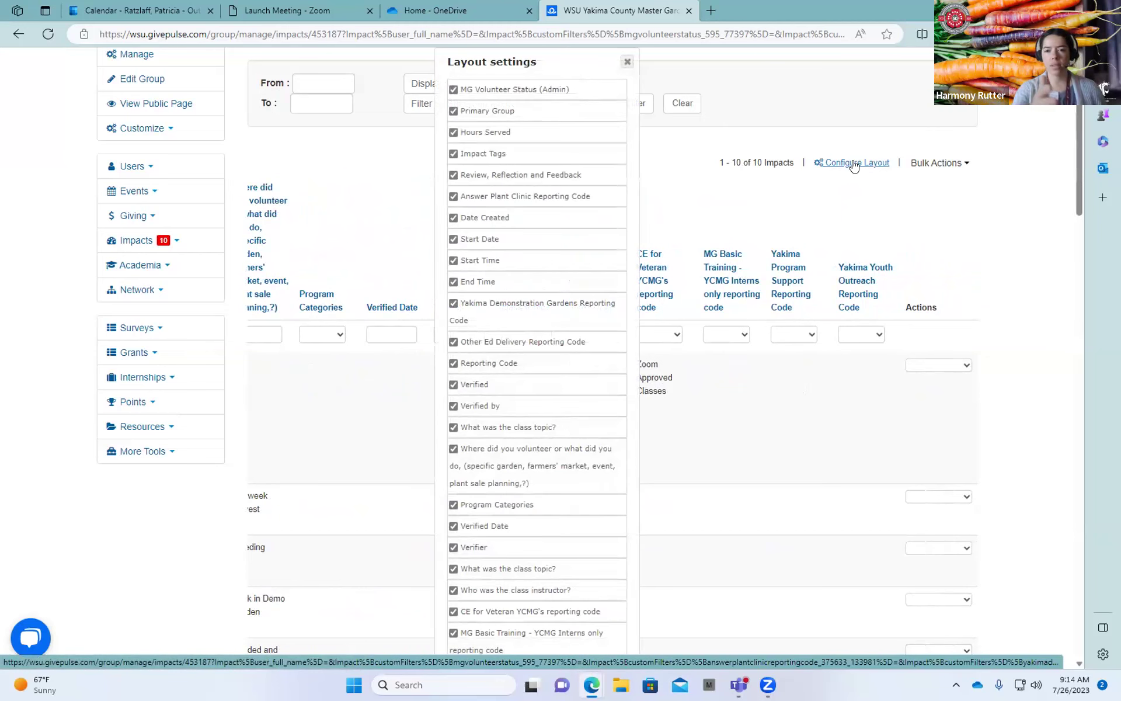
{"action": "scroll", "coordinate": [579, 365], "scroll_direction": "down", "scroll_amount": 3}
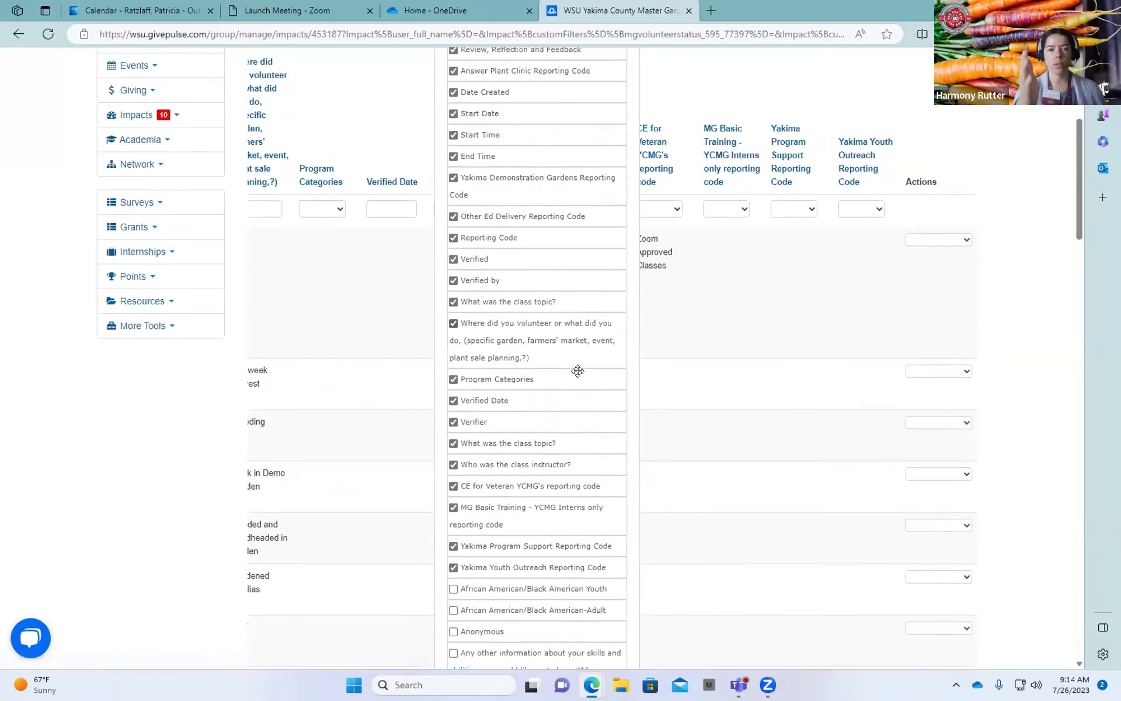
{"action": "scroll", "coordinate": [578, 365], "scroll_direction": "down", "scroll_amount": 2}
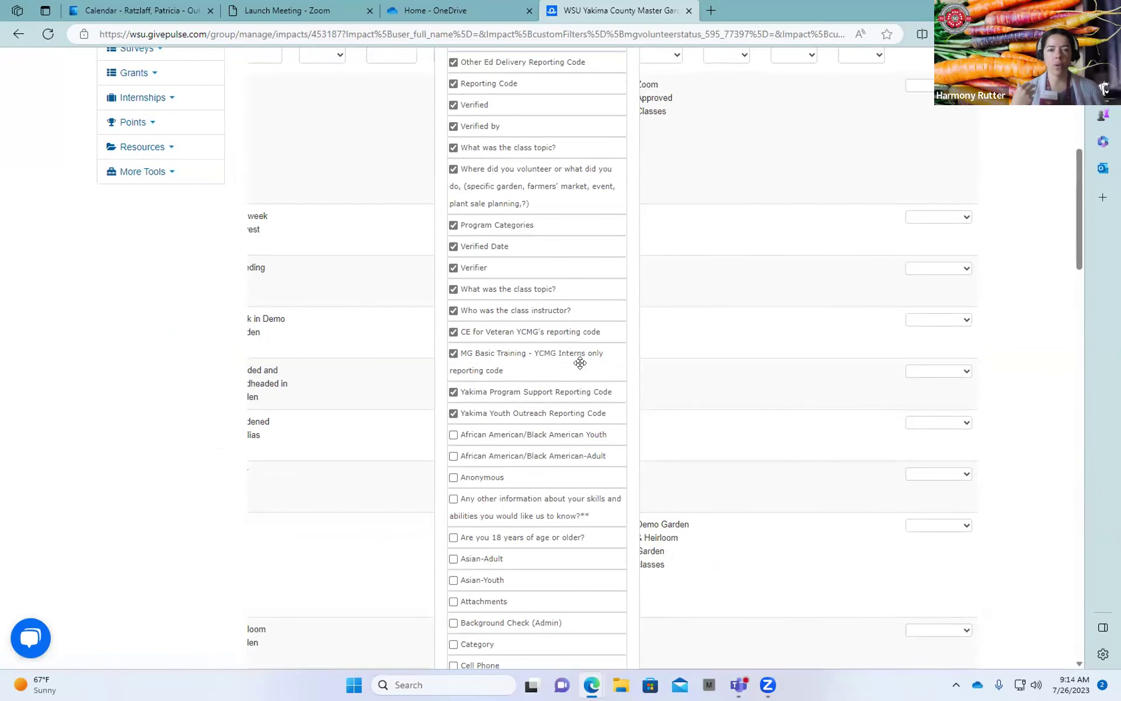
{"action": "scroll", "coordinate": [580, 363], "scroll_direction": "down", "scroll_amount": 2}
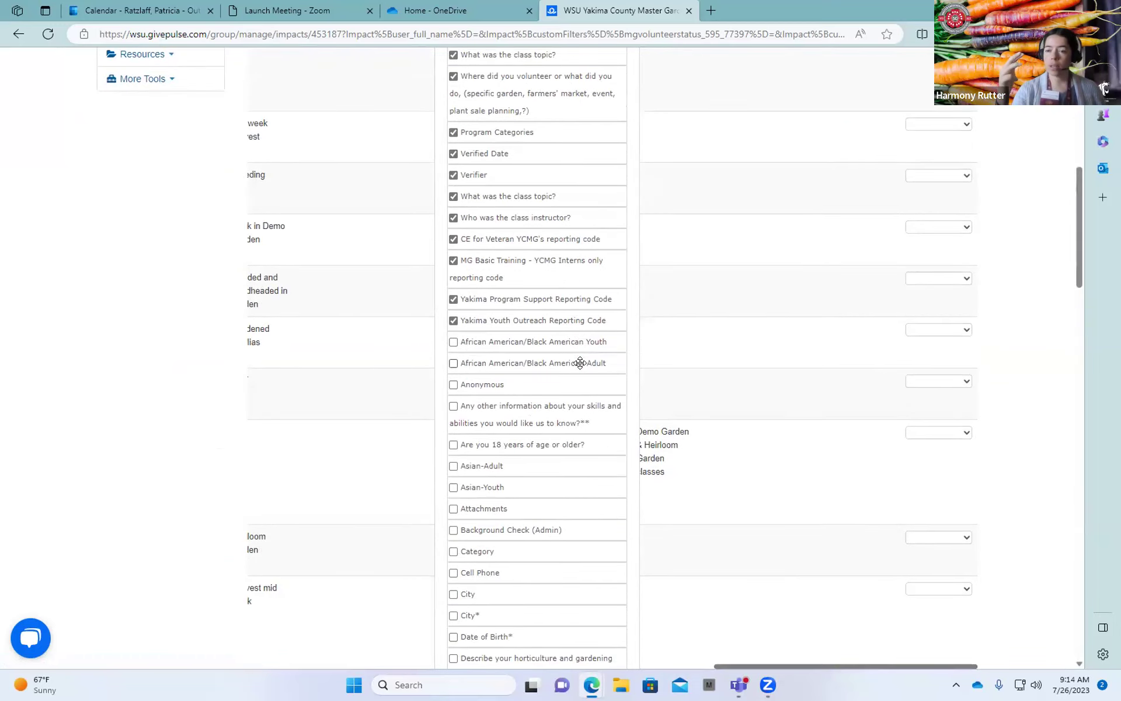
{"action": "scroll", "coordinate": [580, 363], "scroll_direction": "down", "scroll_amount": 2}
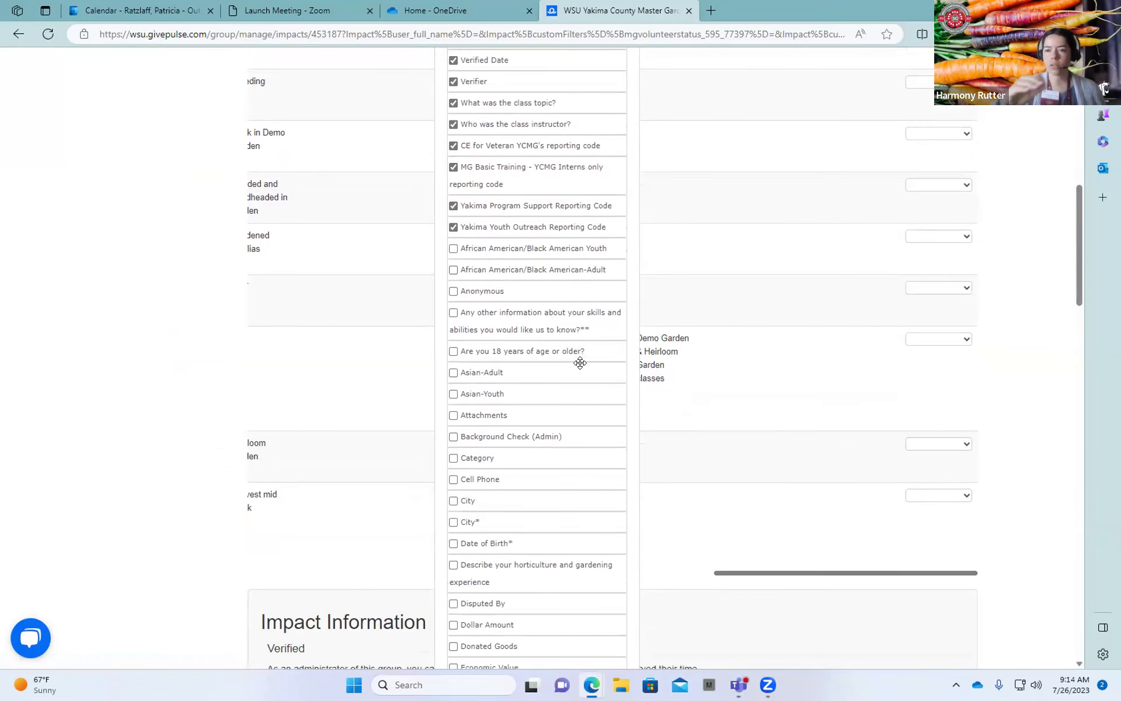
{"action": "scroll", "coordinate": [580, 363], "scroll_direction": "up", "scroll_amount": 2}
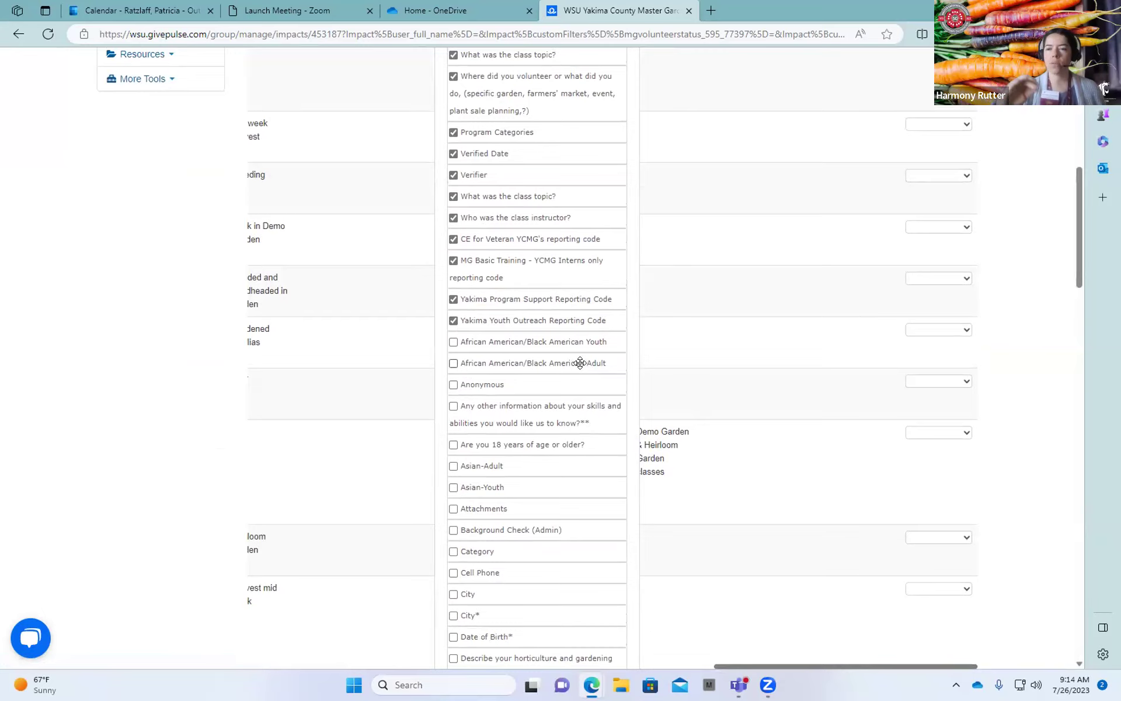
{"action": "scroll", "coordinate": [580, 364], "scroll_direction": "down", "scroll_amount": 2}
{"action": "scroll", "coordinate": [569, 377], "scroll_direction": "down", "scroll_amount": 2}
{"action": "scroll", "coordinate": [561, 382], "scroll_direction": "down", "scroll_amount": 2}
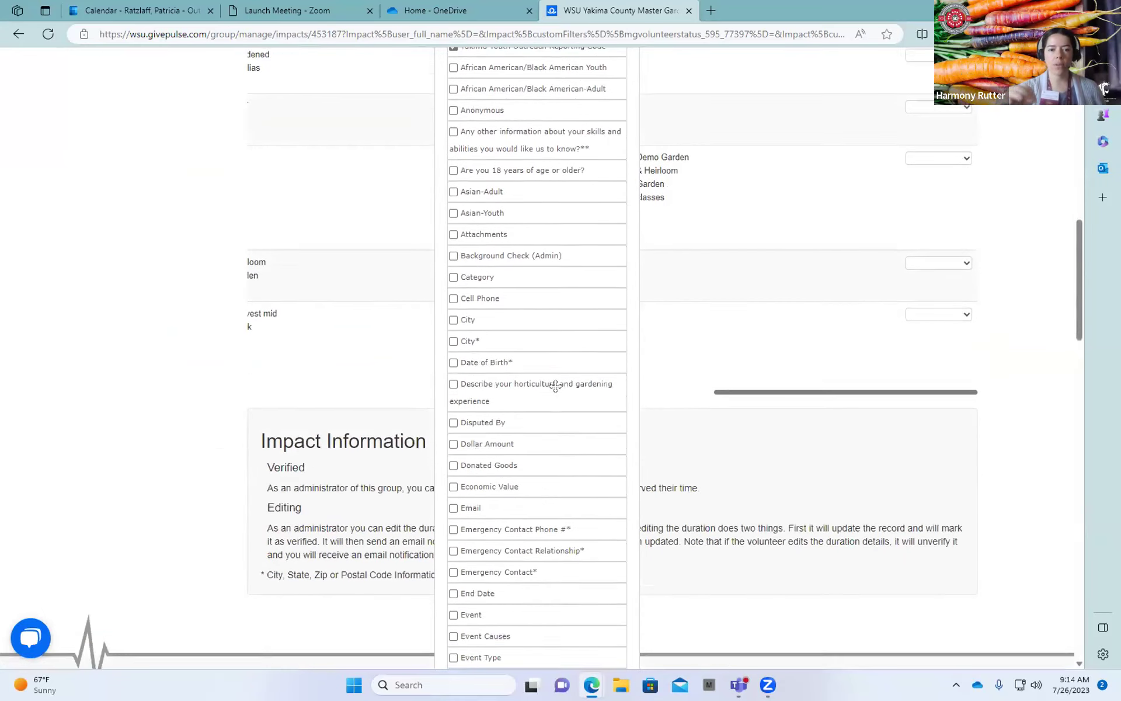
{"action": "scroll", "coordinate": [556, 386], "scroll_direction": "down", "scroll_amount": 2}
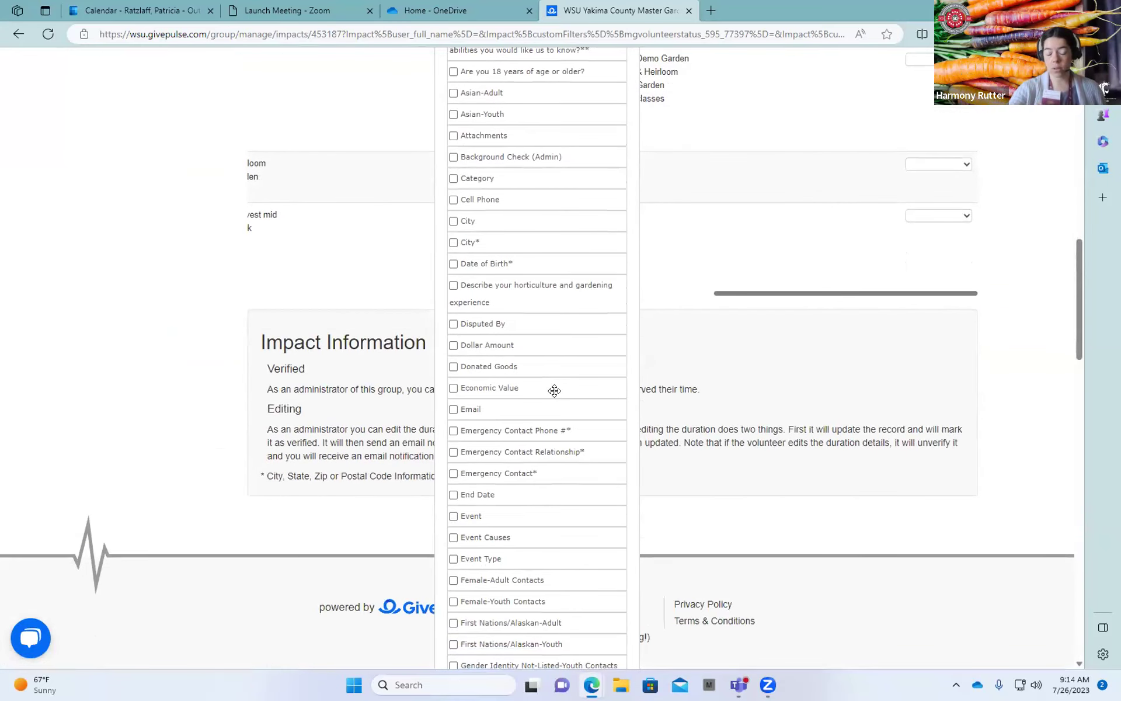
{"action": "scroll", "coordinate": [554, 390], "scroll_direction": "down", "scroll_amount": 10}
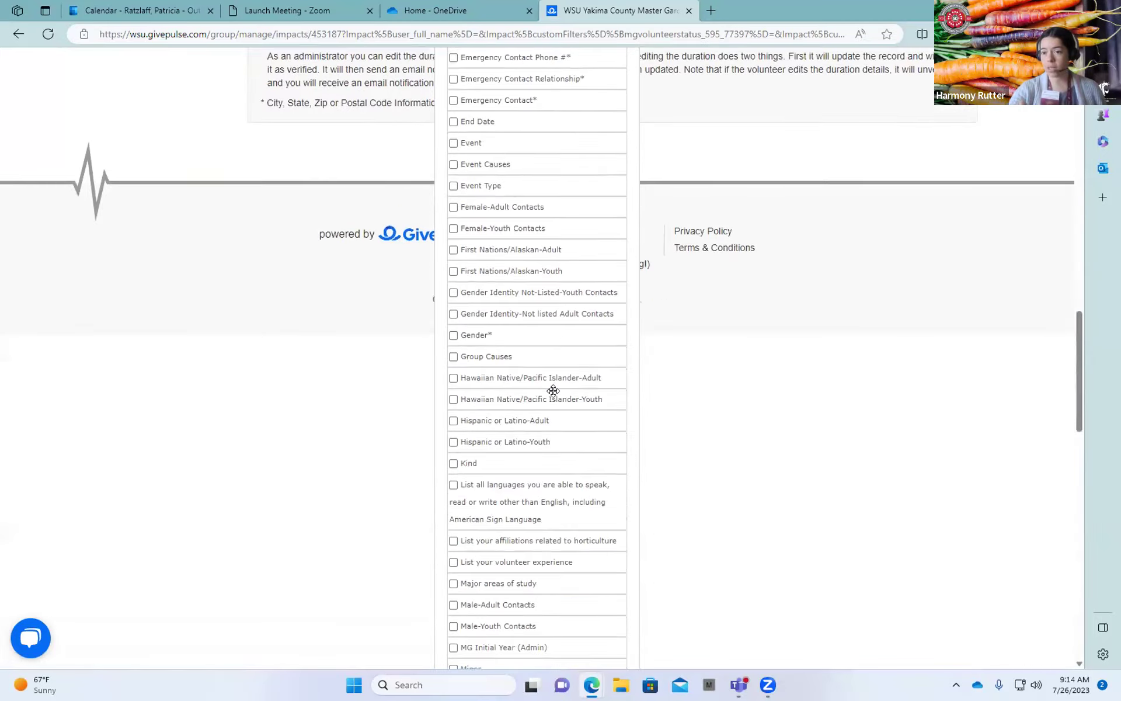
{"action": "scroll", "coordinate": [554, 391], "scroll_direction": "down", "scroll_amount": 6}
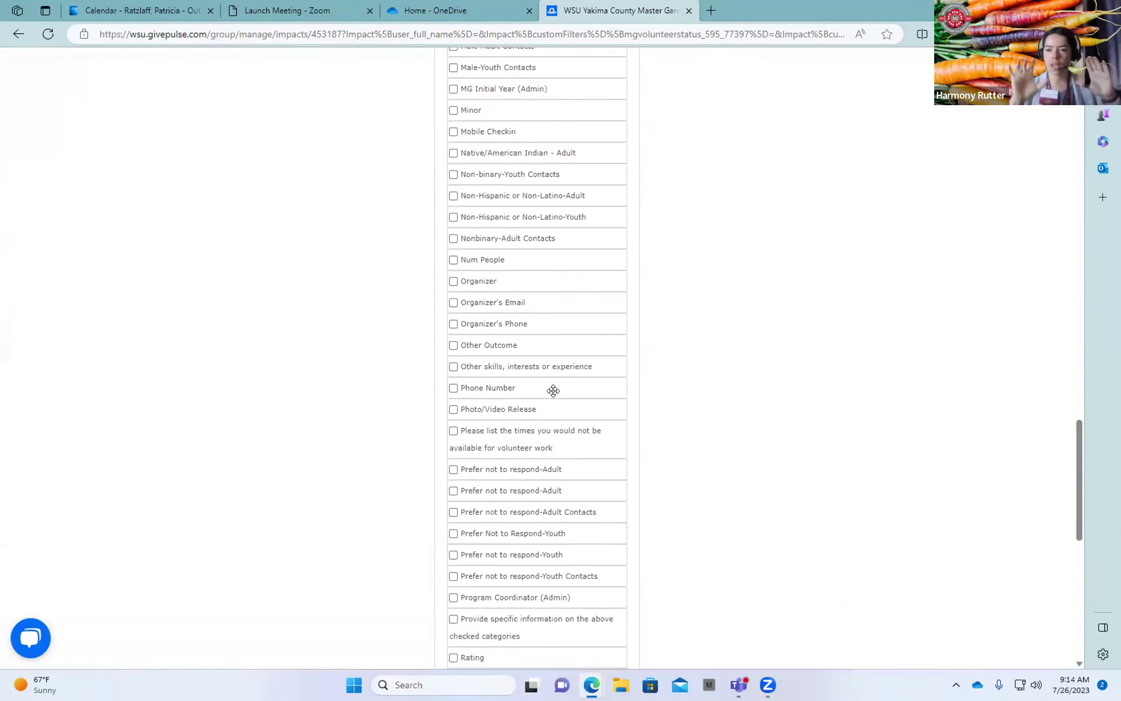
{"action": "scroll", "coordinate": [554, 391], "scroll_direction": "down", "scroll_amount": 2}
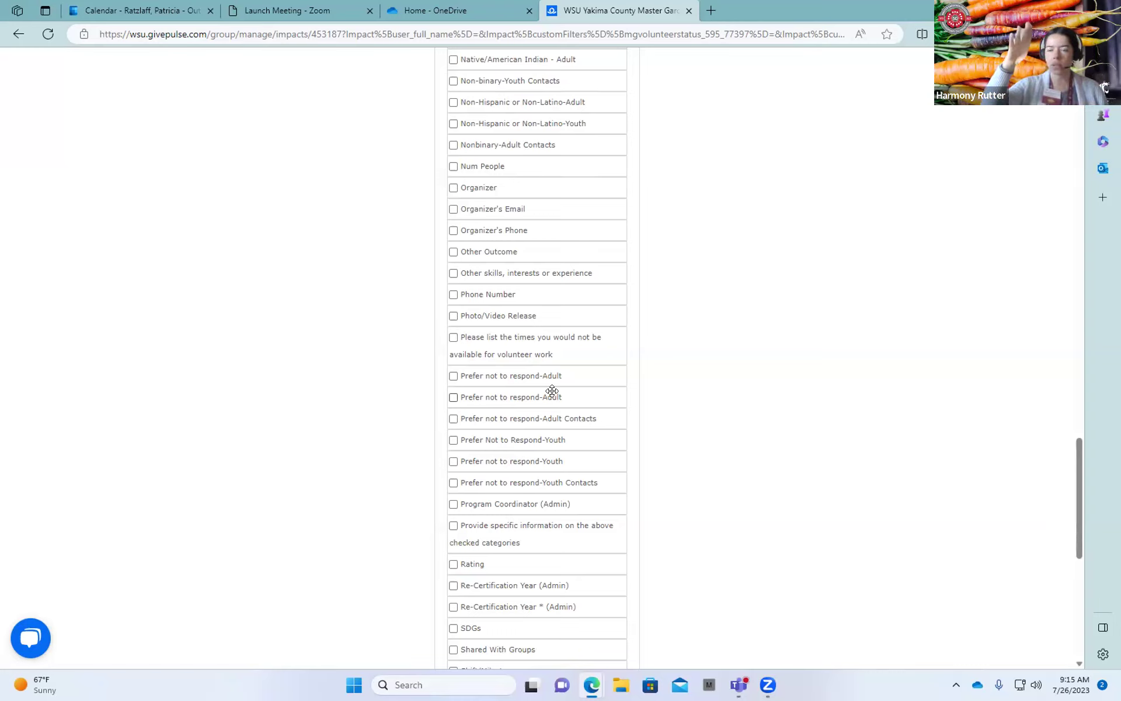
{"action": "scroll", "coordinate": [551, 391], "scroll_direction": "down", "scroll_amount": 9}
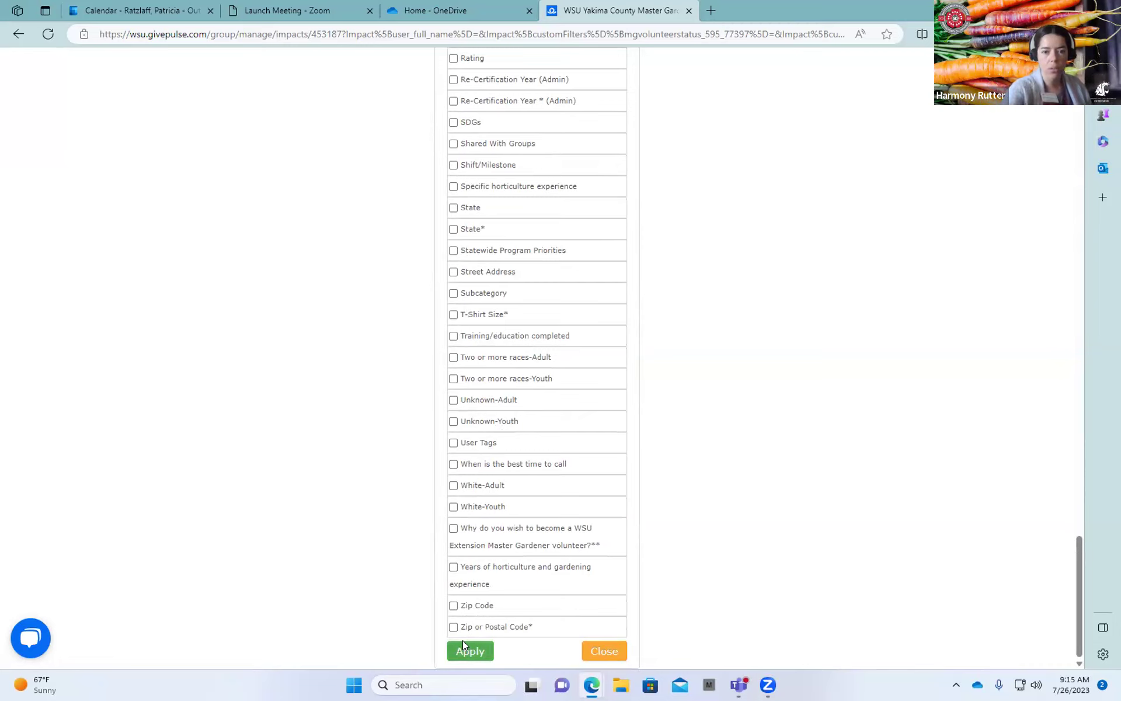
Add the Zip Code column to the layout and move it directly below Yakima Demonstration Gardens Reporting Code
{"action": "left_click", "coordinate": [453, 605]}
{"action": "left_click_drag", "start_coordinate": [535, 603], "coordinate": [523, 153]}
{"action": "scroll", "coordinate": [508, 327], "scroll_direction": "up", "scroll_amount": 6}
{"action": "scroll", "coordinate": [530, 237], "scroll_direction": "up", "scroll_amount": 9}
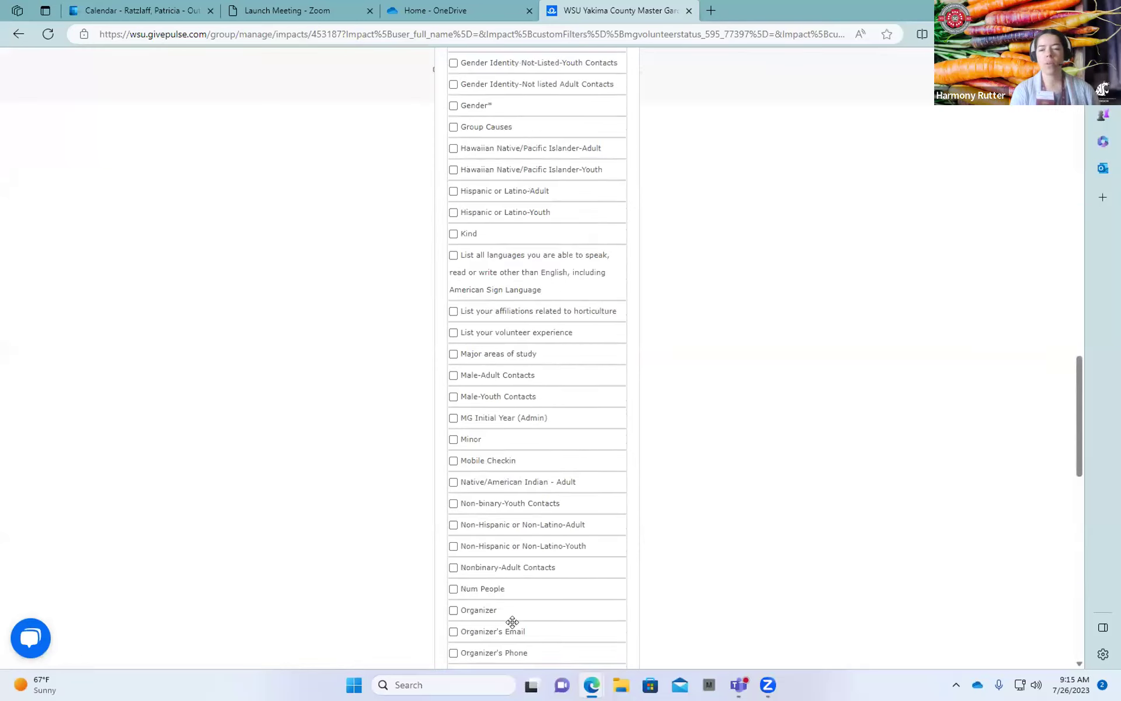
{"action": "scroll", "coordinate": [517, 544], "scroll_direction": "down", "scroll_amount": 3}
{"action": "left_click_drag", "start_coordinate": [514, 533], "coordinate": [546, 151]}
{"action": "scroll", "coordinate": [529, 200], "scroll_direction": "up", "scroll_amount": 3}
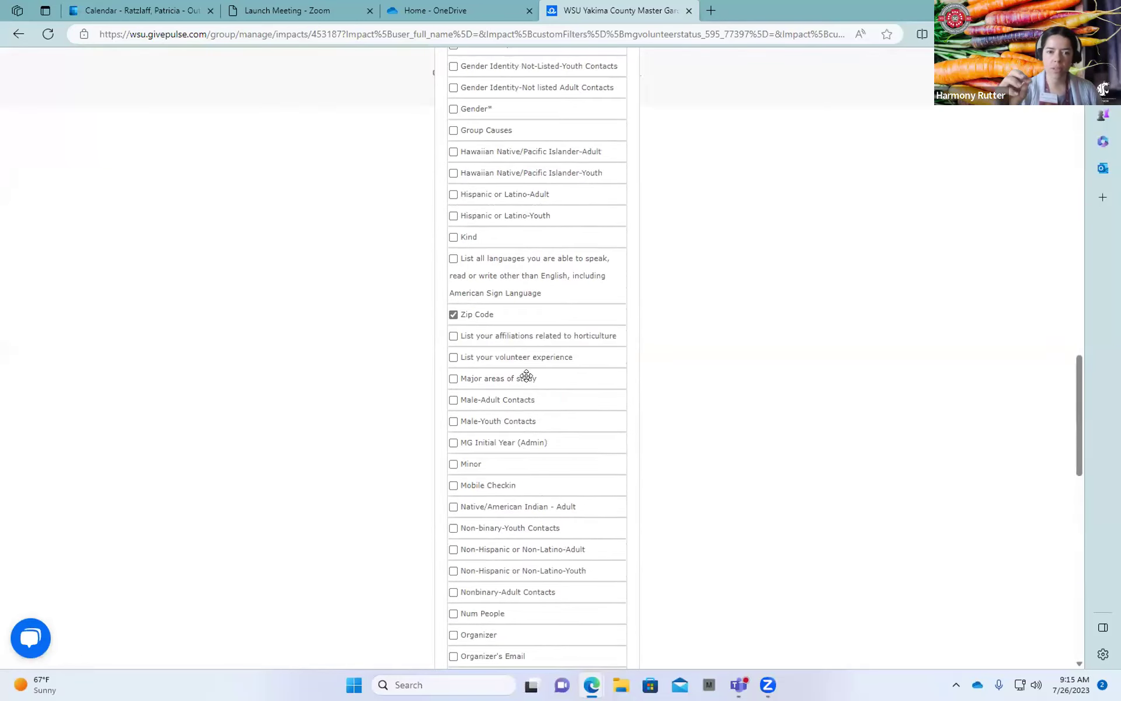
{"action": "left_click_drag", "start_coordinate": [528, 313], "coordinate": [522, 85]}
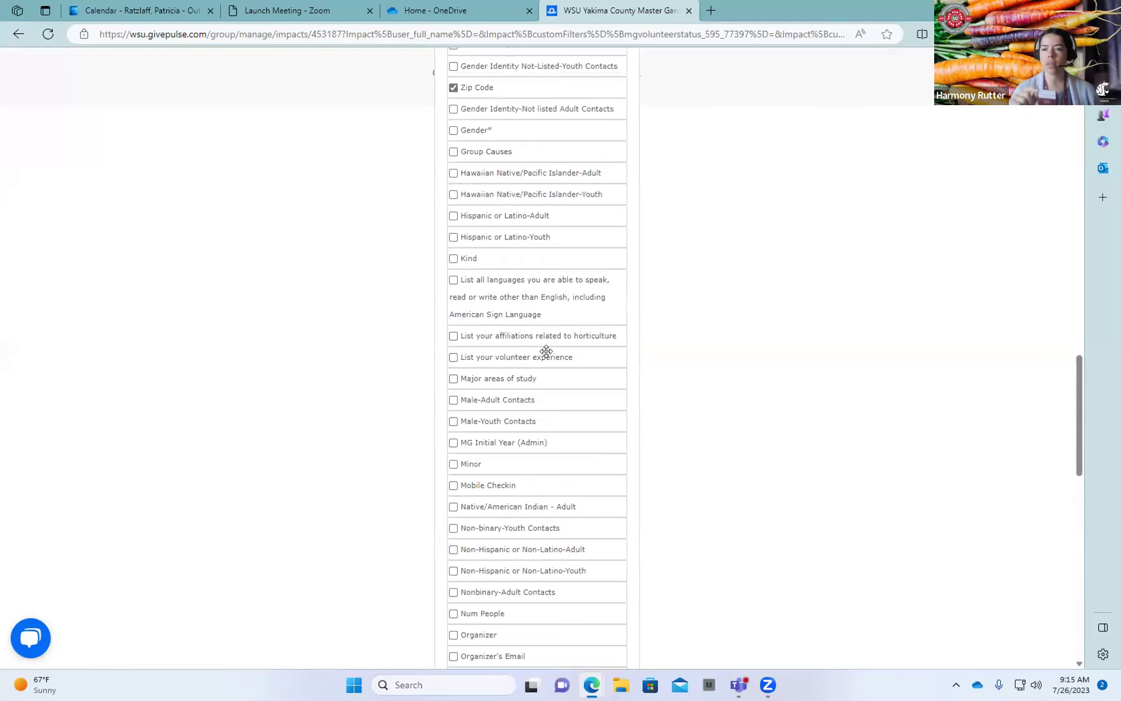
{"action": "scroll", "coordinate": [546, 344], "scroll_direction": "up", "scroll_amount": 6}
{"action": "left_click_drag", "start_coordinate": [514, 455], "coordinate": [541, 83]}
{"action": "scroll", "coordinate": [508, 368], "scroll_direction": "up", "scroll_amount": 5}
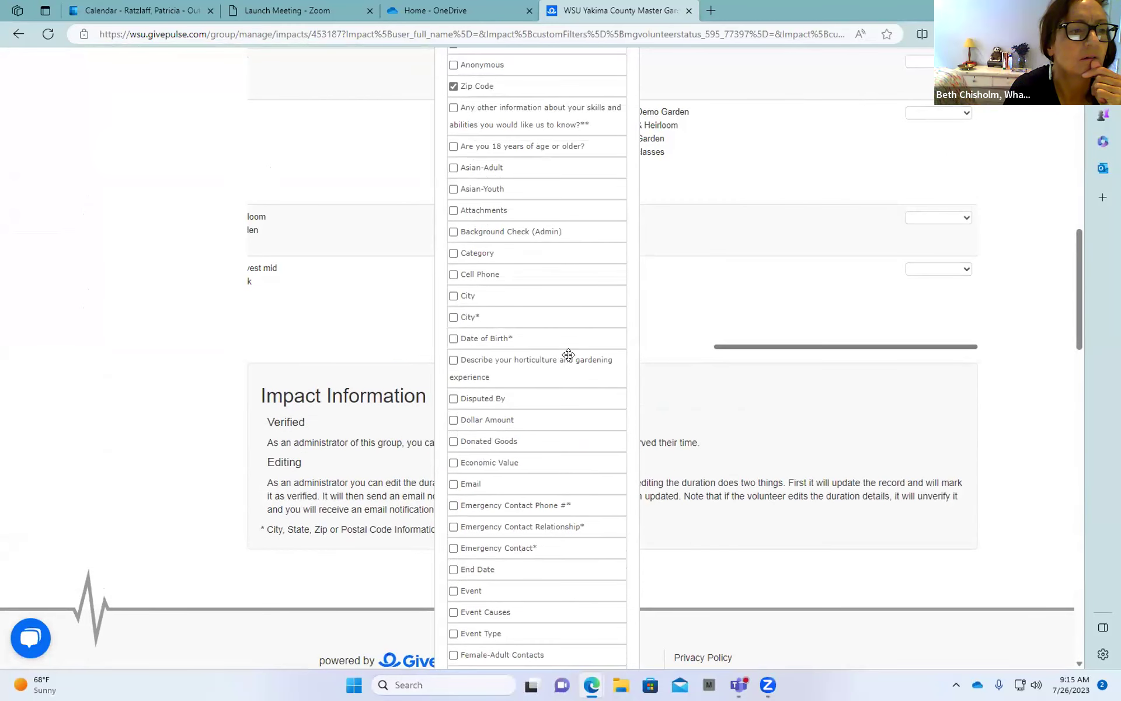
{"action": "scroll", "coordinate": [569, 344], "scroll_direction": "up", "scroll_amount": 10}
{"action": "left_click_drag", "start_coordinate": [476, 644], "coordinate": [476, 208]}
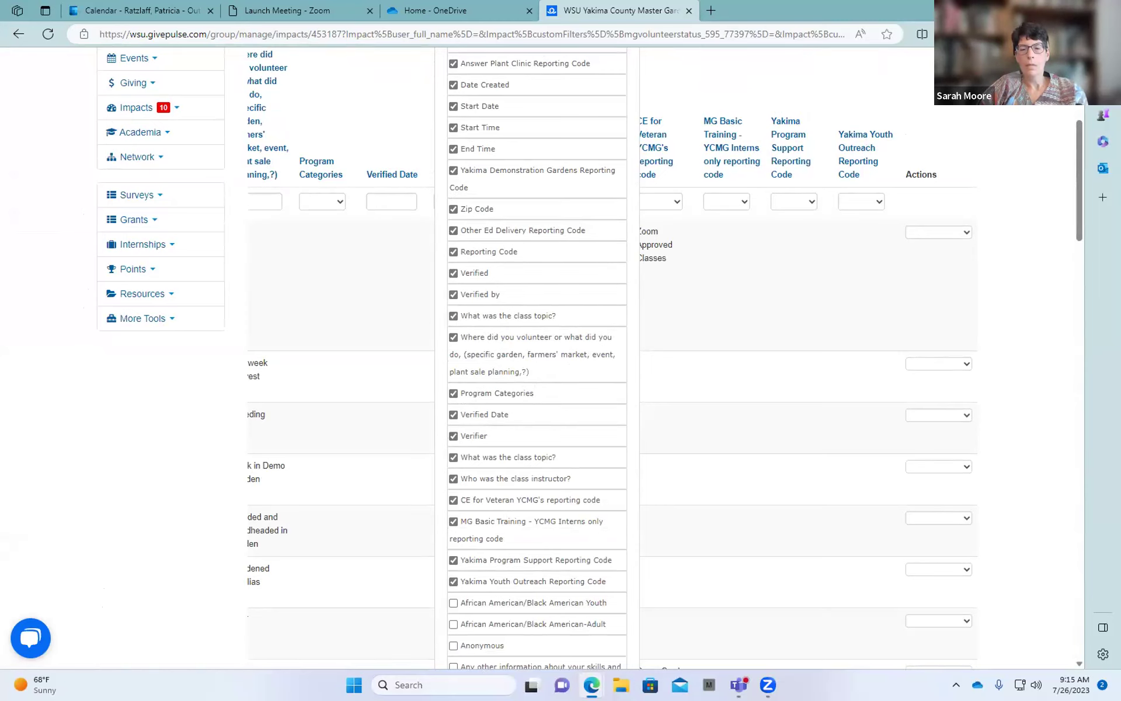
Apply the revised column layout to the impacts table
{"action": "scroll", "coordinate": [551, 500], "scroll_direction": "down", "scroll_amount": 20}
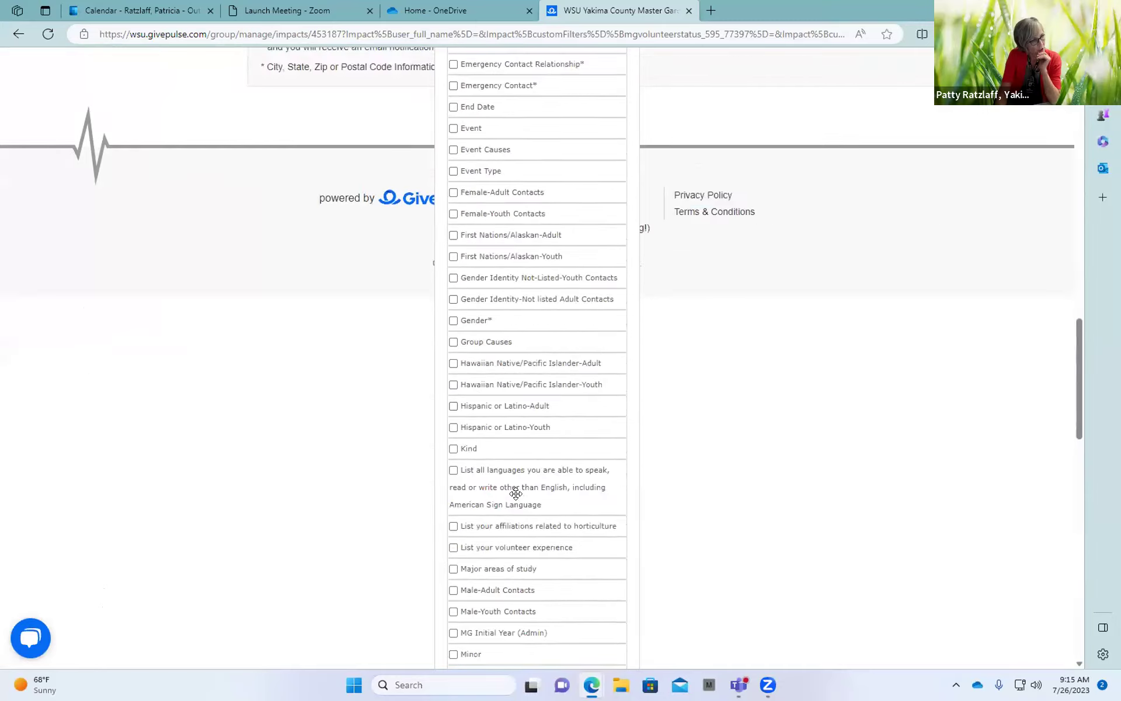
{"action": "scroll", "coordinate": [513, 493], "scroll_direction": "down", "scroll_amount": 8}
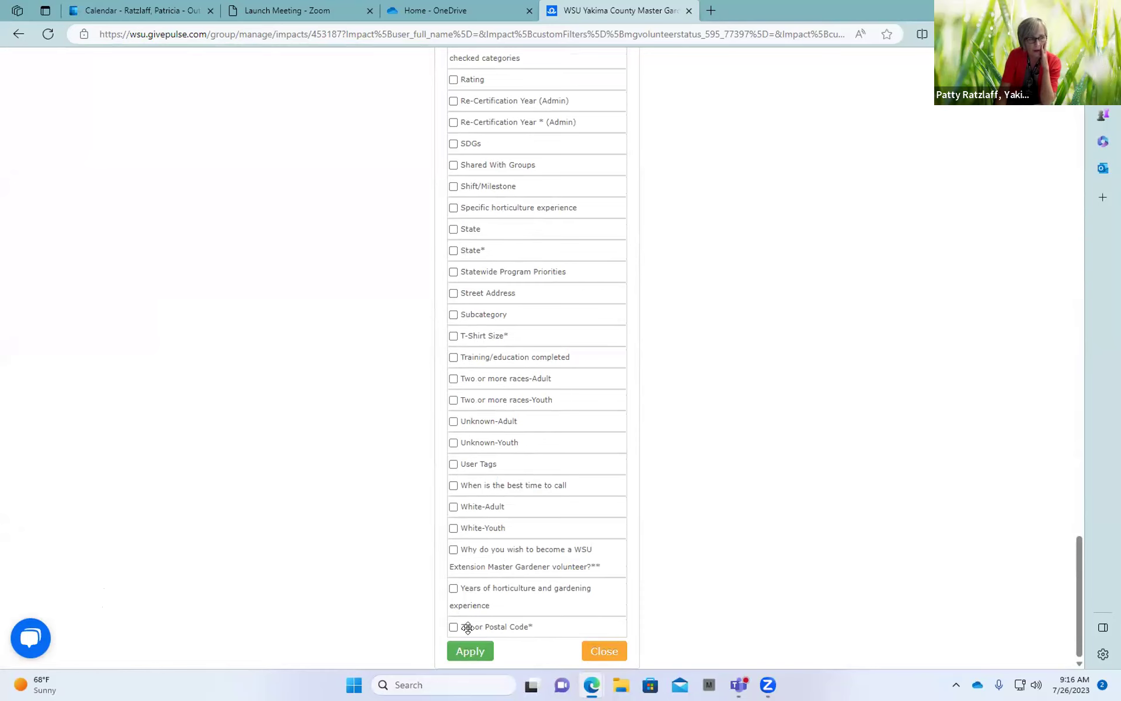
{"action": "left_click", "coordinate": [472, 650]}
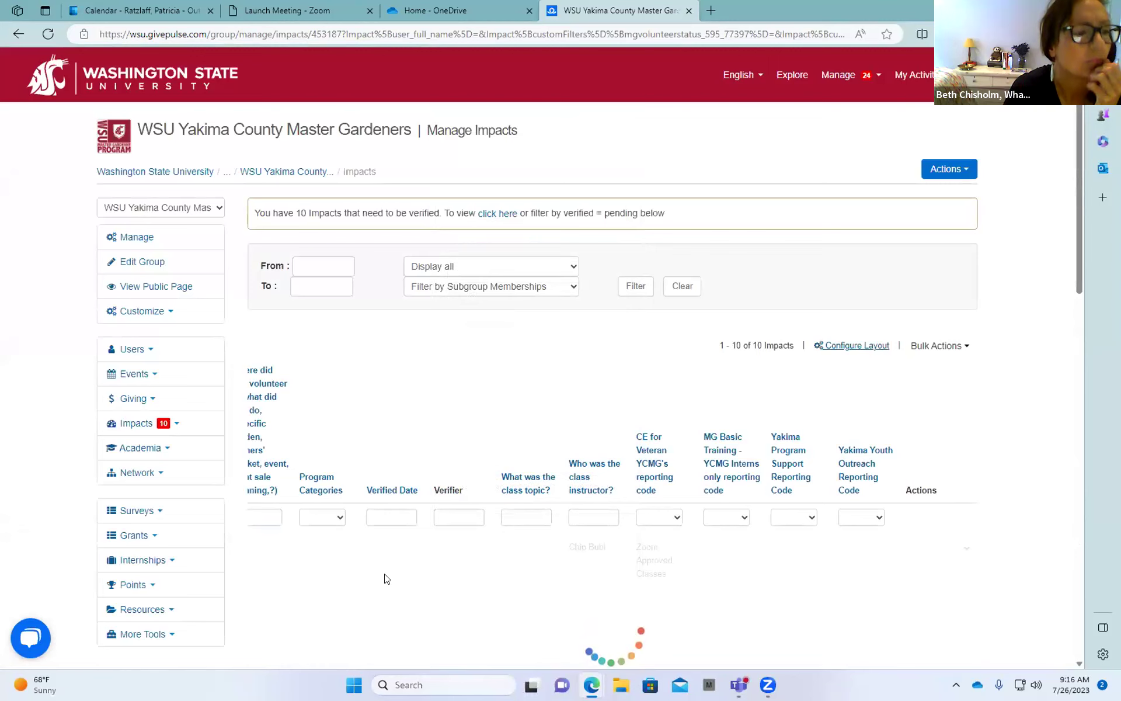
Check the impacts table's columns from volunteer names through Actions, and view the bulk actions available for impacts
{"action": "scroll", "coordinate": [439, 546], "scroll_direction": "down", "scroll_amount": 5}
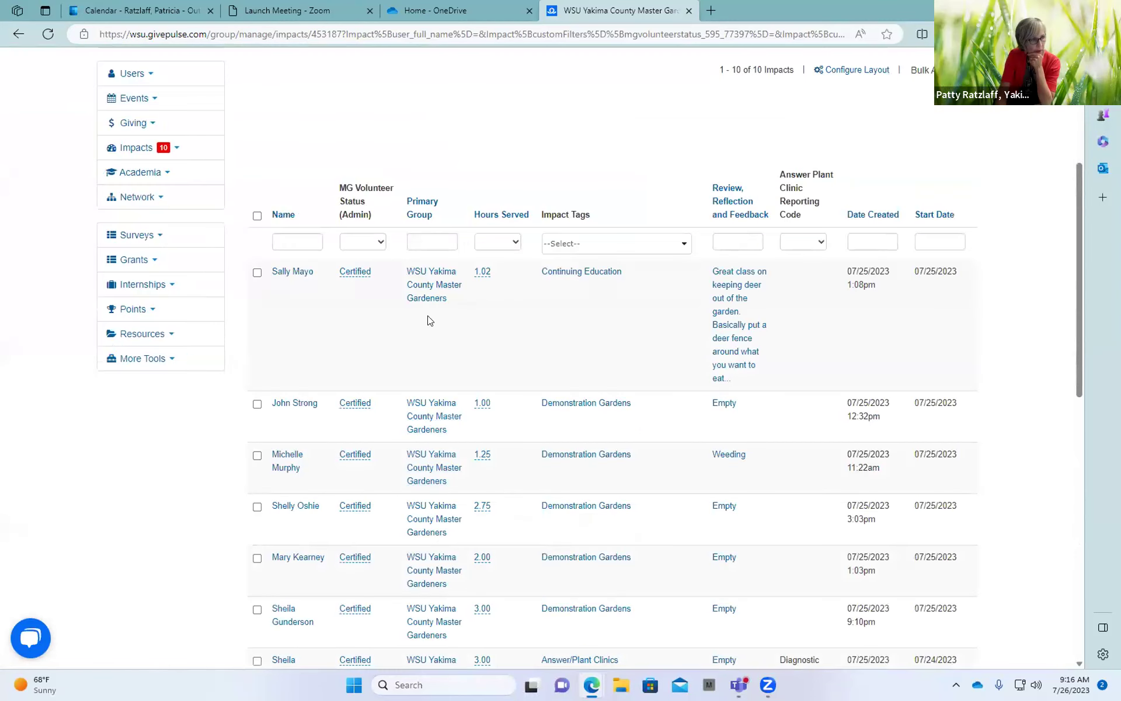
{"action": "scroll", "coordinate": [499, 335], "scroll_direction": "right", "scroll_amount": 1}
{"action": "scroll", "coordinate": [499, 335], "scroll_direction": "right", "scroll_amount": 10}
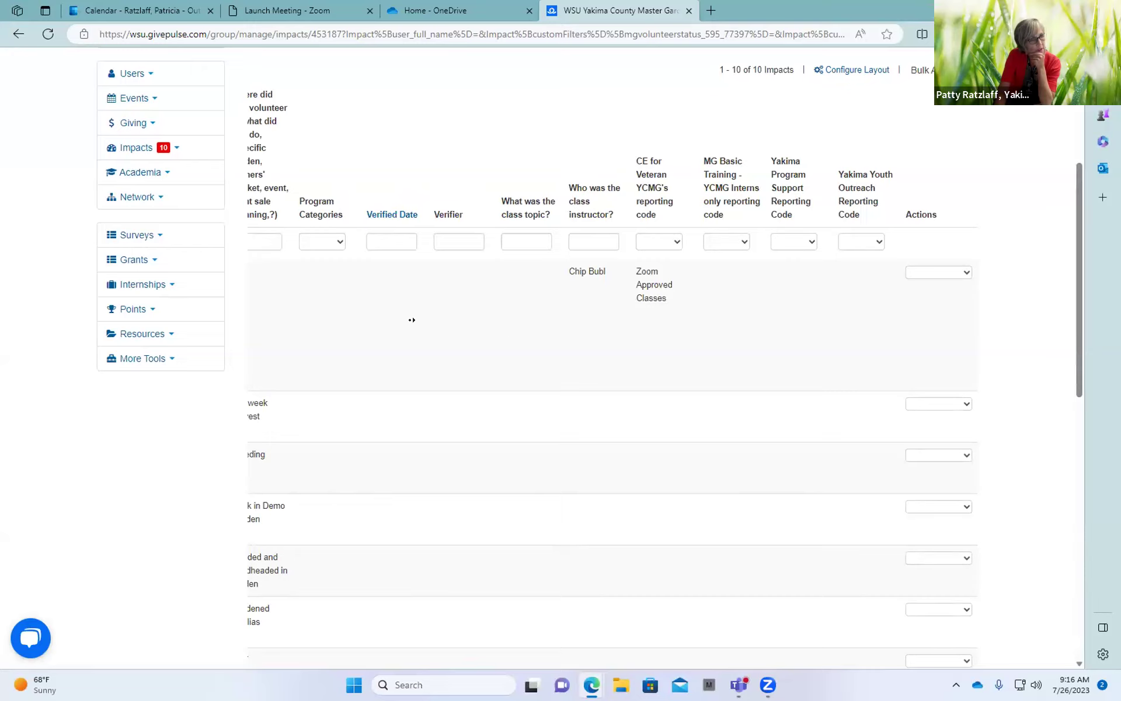
{"action": "scroll", "coordinate": [315, 286], "scroll_direction": "left", "scroll_amount": 10}
{"action": "scroll", "coordinate": [315, 286], "scroll_direction": "up", "scroll_amount": 2}
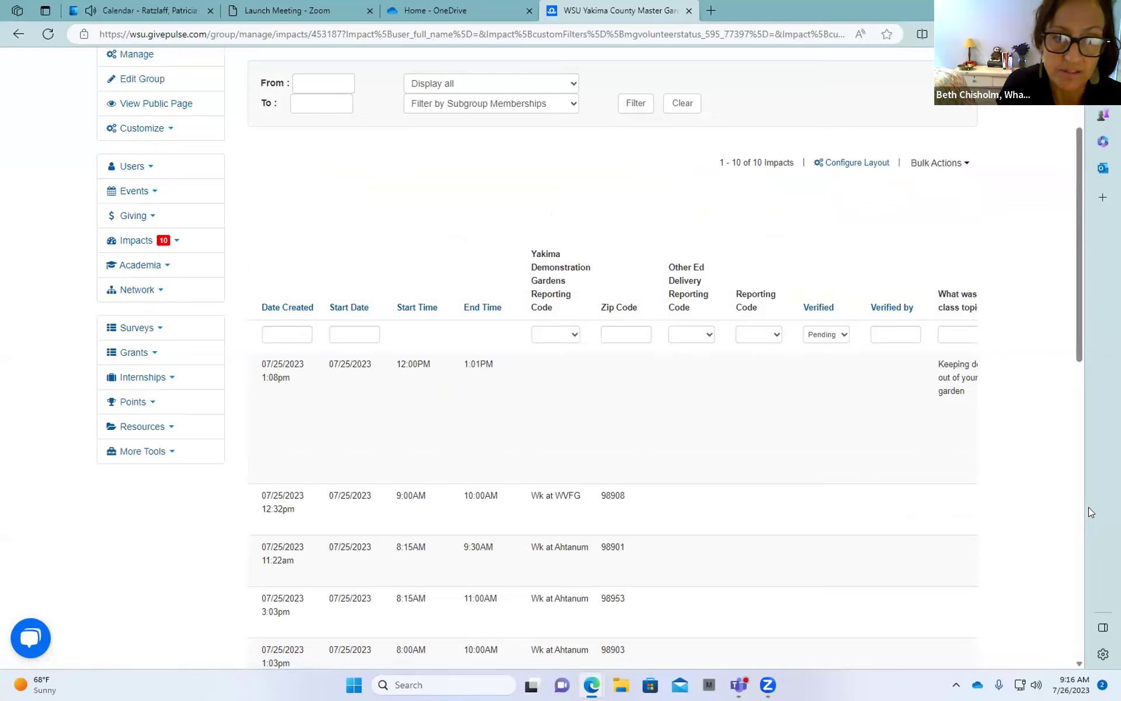
{"action": "left_click", "coordinate": [935, 167]}
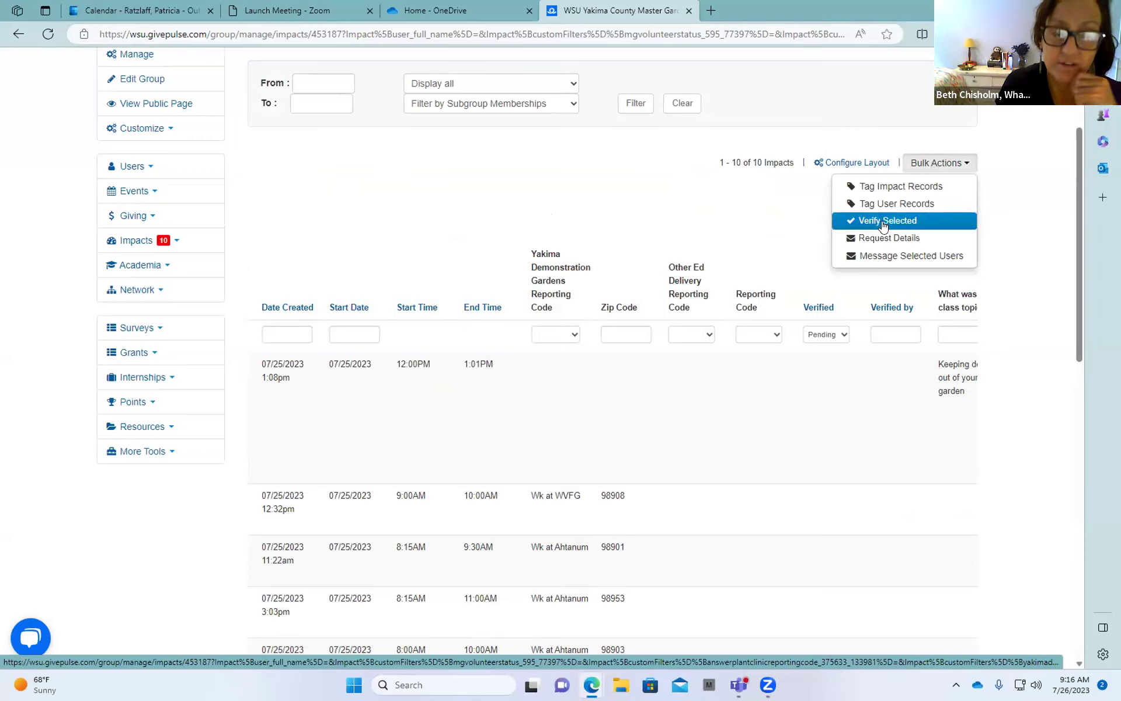
{"action": "left_click", "coordinate": [1019, 190]}
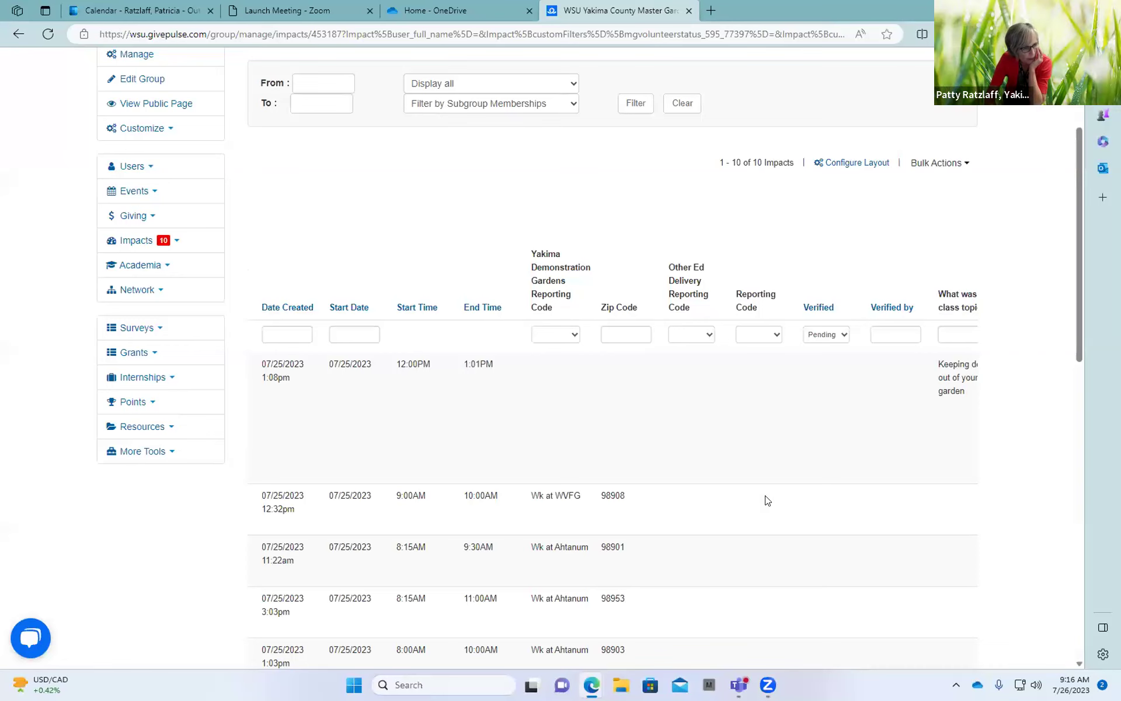
Review the first pending impact, the 1.02-hour Continuing Education entry, across its columns and verify it through its row actions
{"action": "scroll", "coordinate": [743, 456], "scroll_direction": "left", "scroll_amount": 10}
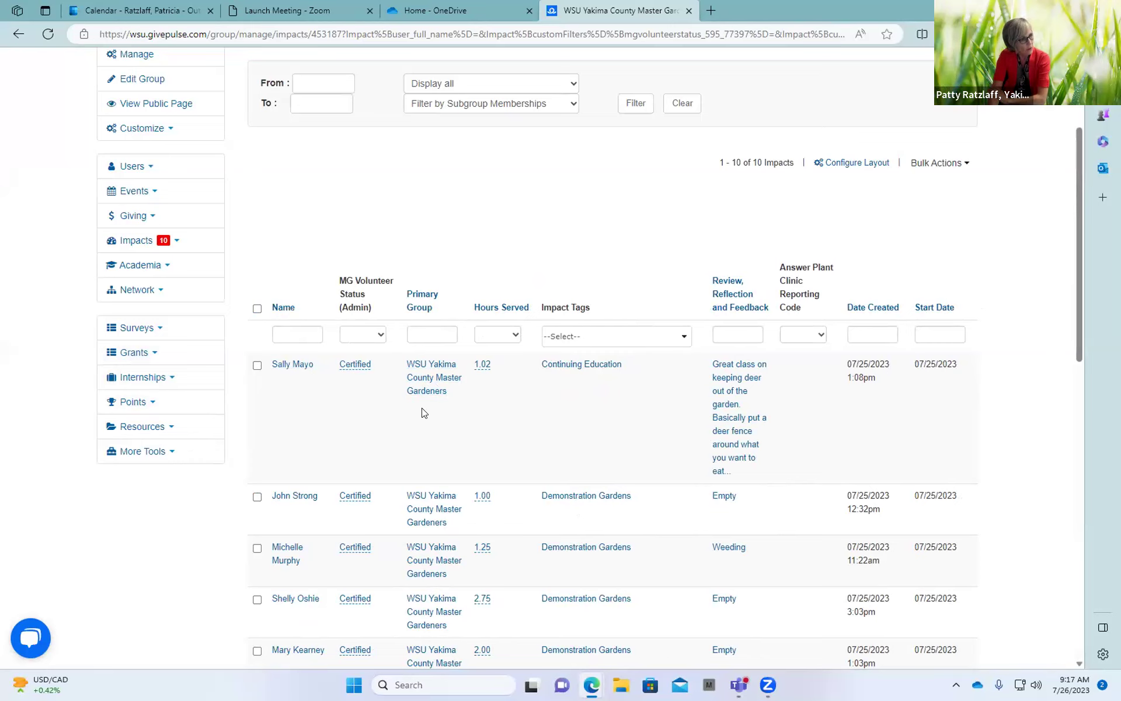
{"action": "scroll", "coordinate": [410, 410], "scroll_direction": "right", "scroll_amount": 3}
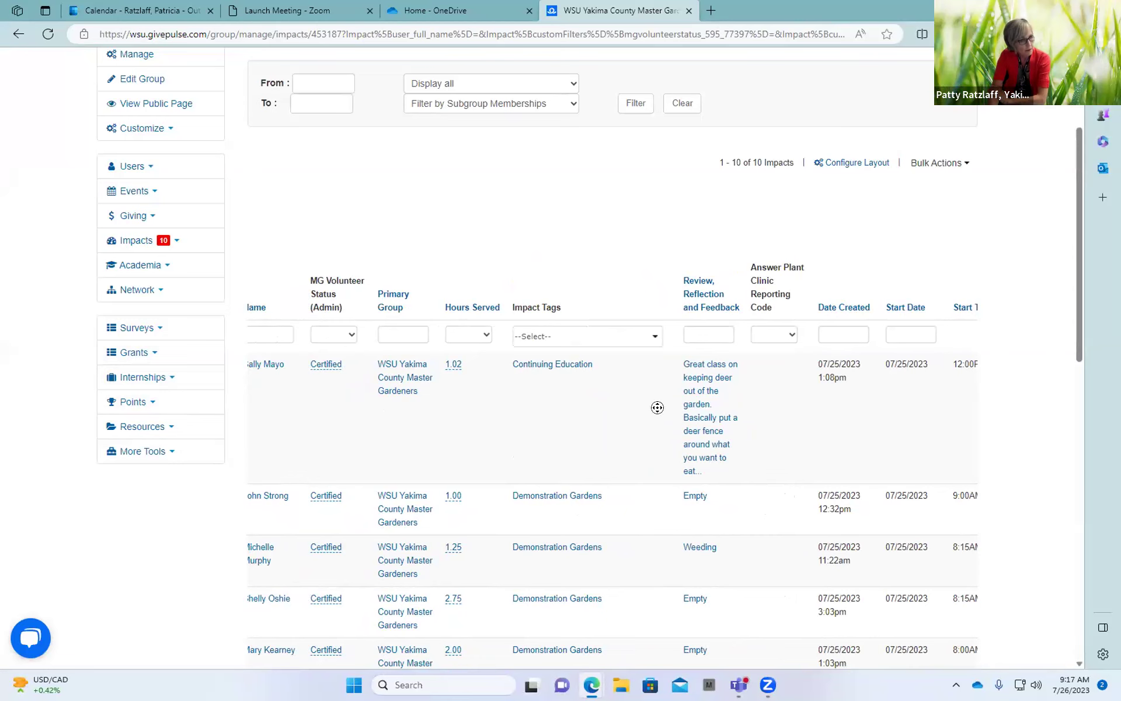
{"action": "scroll", "coordinate": [890, 403], "scroll_direction": "right", "scroll_amount": 10}
{"action": "scroll", "coordinate": [890, 402], "scroll_direction": "right", "scroll_amount": 3}
{"action": "scroll", "coordinate": [836, 401], "scroll_direction": "left", "scroll_amount": 12}
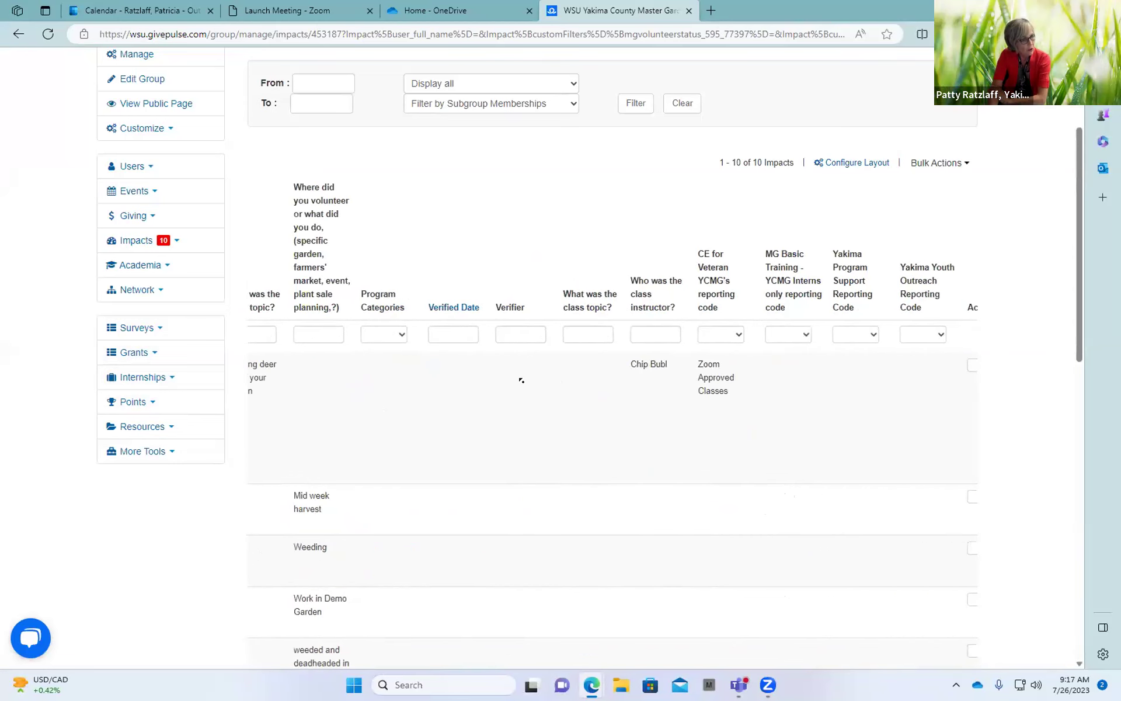
{"action": "left_click", "coordinate": [257, 365]}
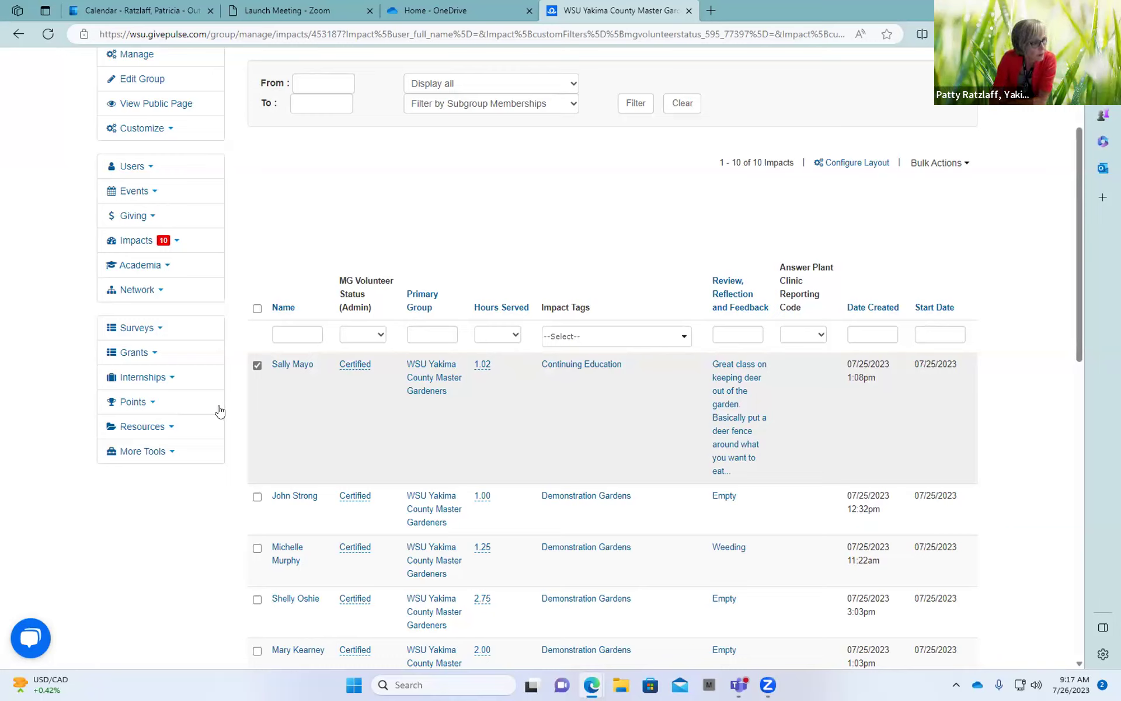
{"action": "scroll", "coordinate": [463, 428], "scroll_direction": "right", "scroll_amount": 10}
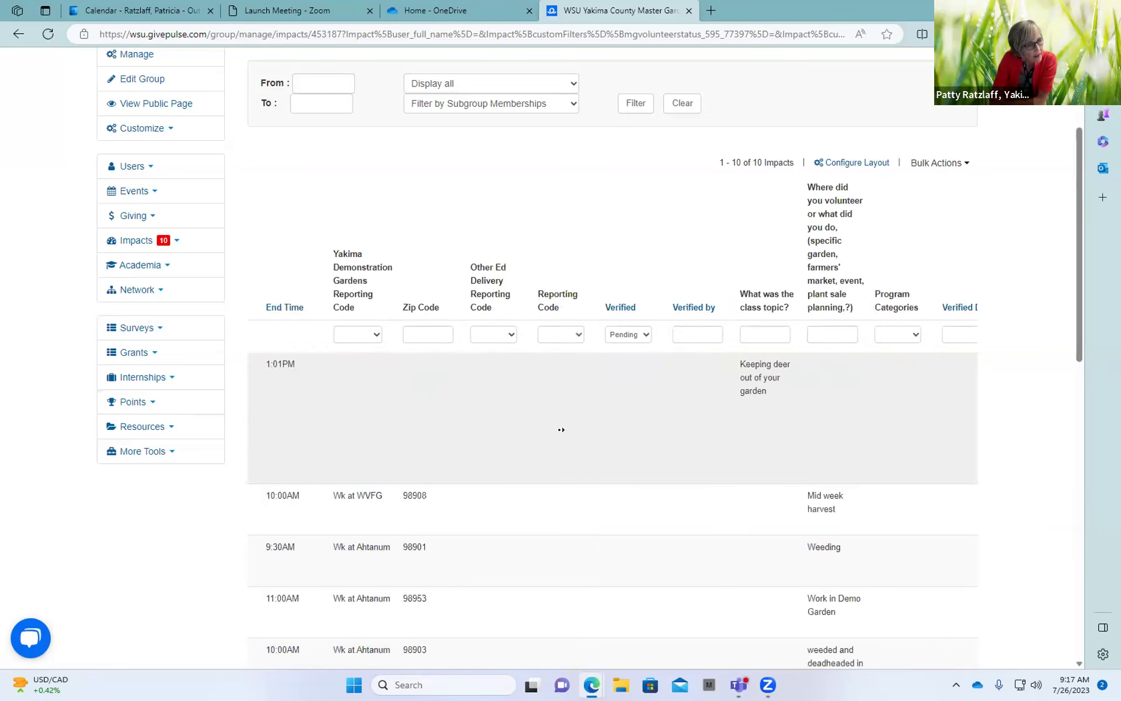
{"action": "left_click", "coordinate": [967, 366]}
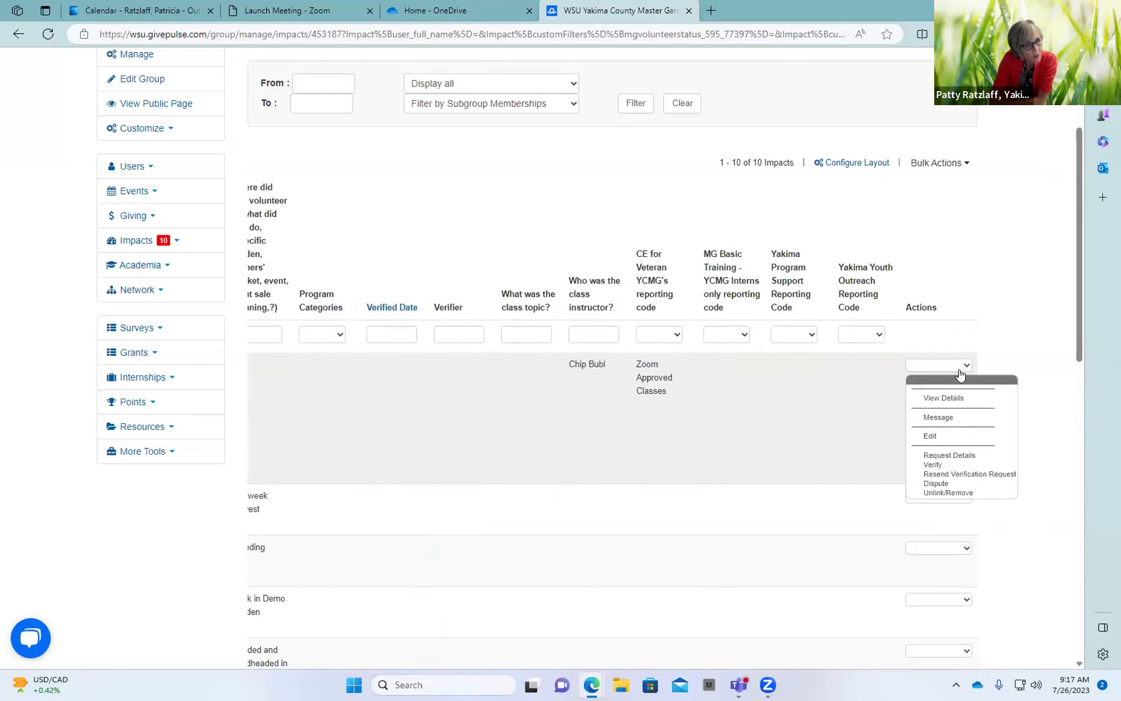
{"action": "left_click", "coordinate": [939, 464]}
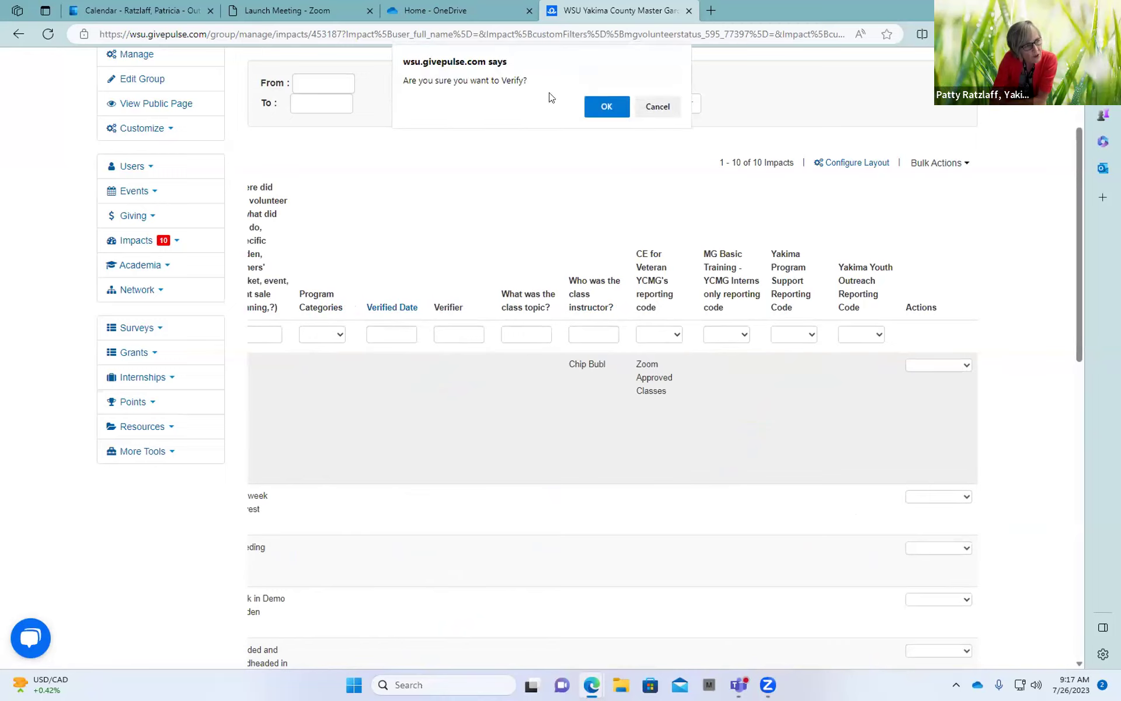
{"action": "left_click", "coordinate": [605, 106]}
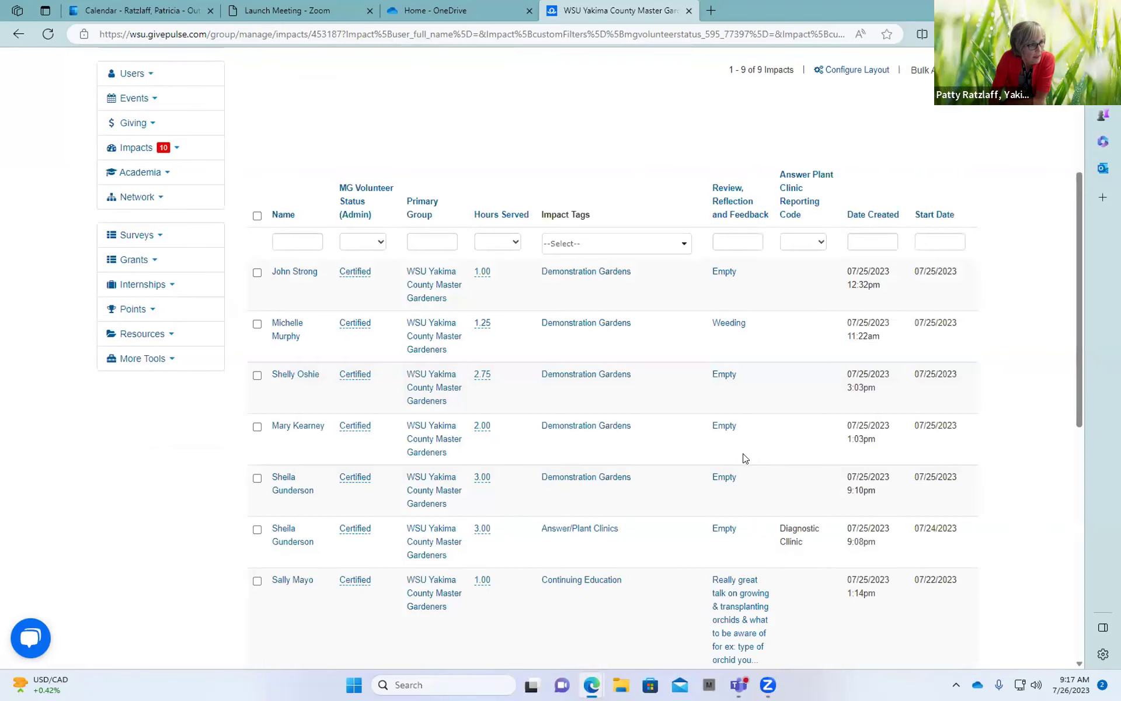
Examine the remaining pending impacts in the table, including their hours served, impact tags and dates
{"action": "scroll", "coordinate": [709, 216], "scroll_direction": "up", "scroll_amount": 5}
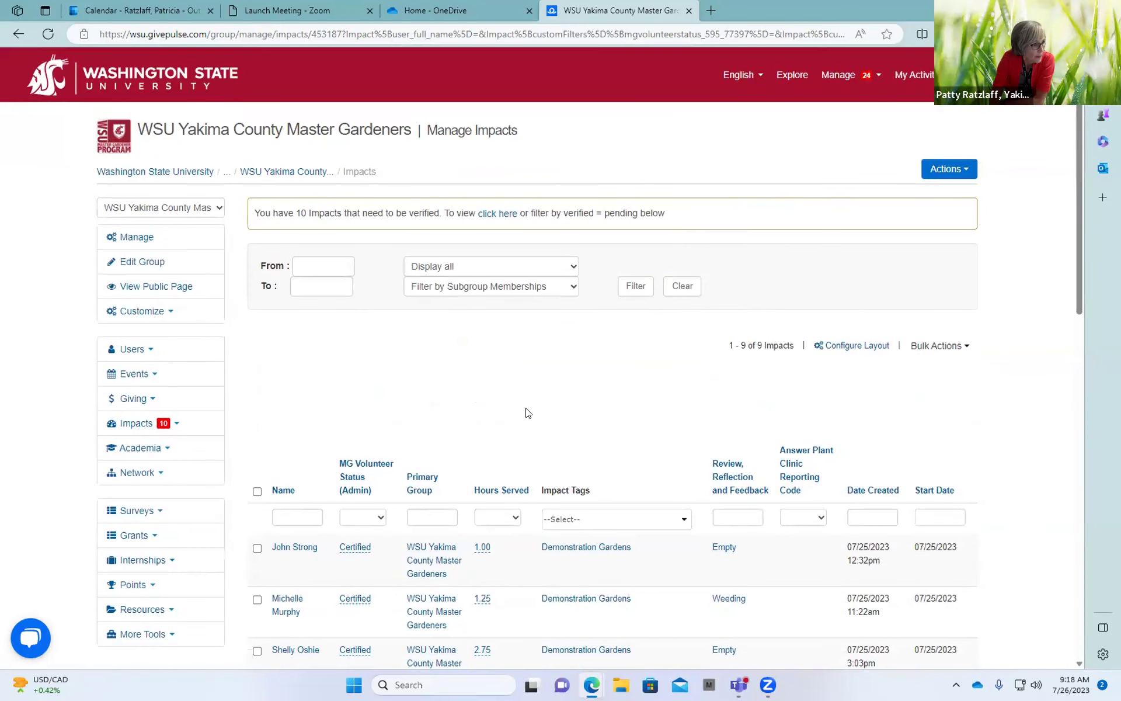
{"action": "scroll", "coordinate": [511, 391], "scroll_direction": "down", "scroll_amount": 3}
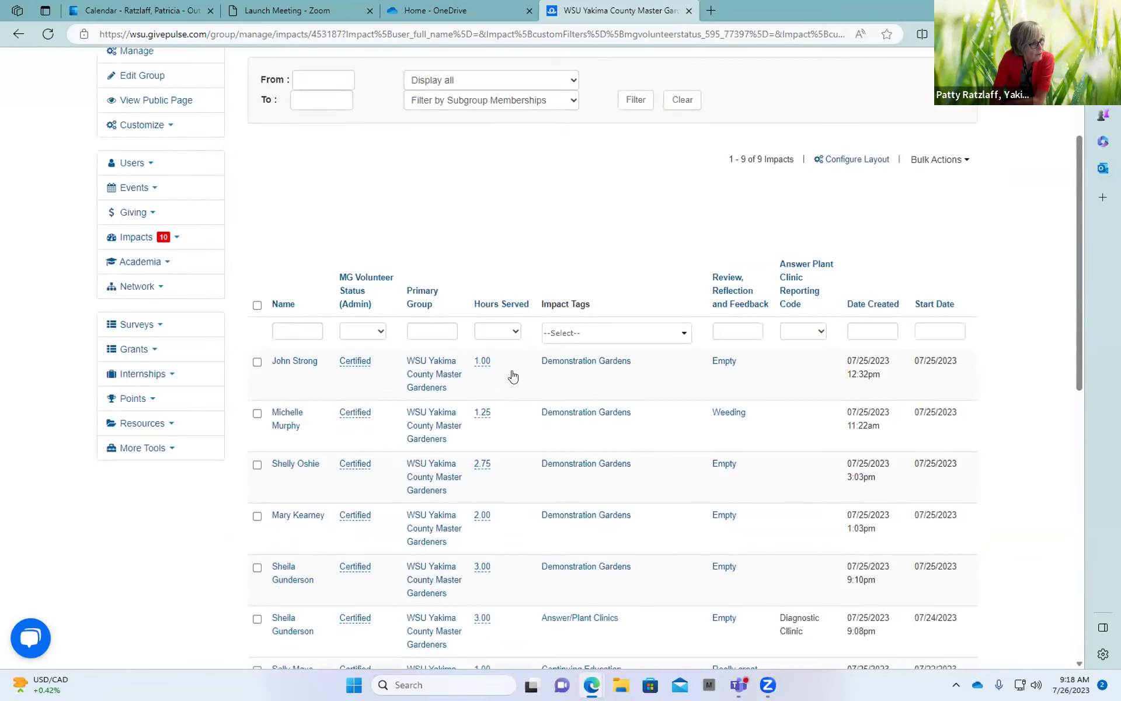
{"action": "scroll", "coordinate": [513, 375], "scroll_direction": "up", "scroll_amount": 3}
{"action": "scroll", "coordinate": [493, 327], "scroll_direction": "down", "scroll_amount": 6}
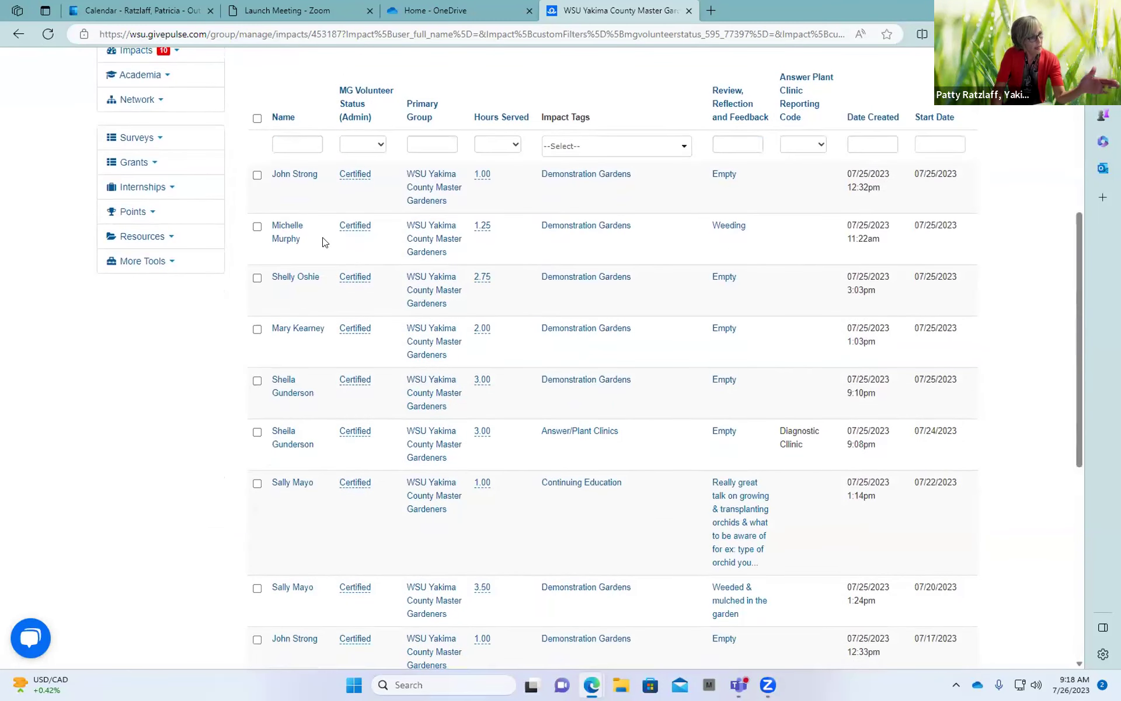
{"action": "scroll", "coordinate": [303, 210], "scroll_direction": "down", "scroll_amount": 6}
{"action": "scroll", "coordinate": [301, 205], "scroll_direction": "up", "scroll_amount": 5}
{"action": "scroll", "coordinate": [343, 221], "scroll_direction": "up", "scroll_amount": 3}
{"action": "scroll", "coordinate": [504, 156], "scroll_direction": "up", "scroll_amount": 2}
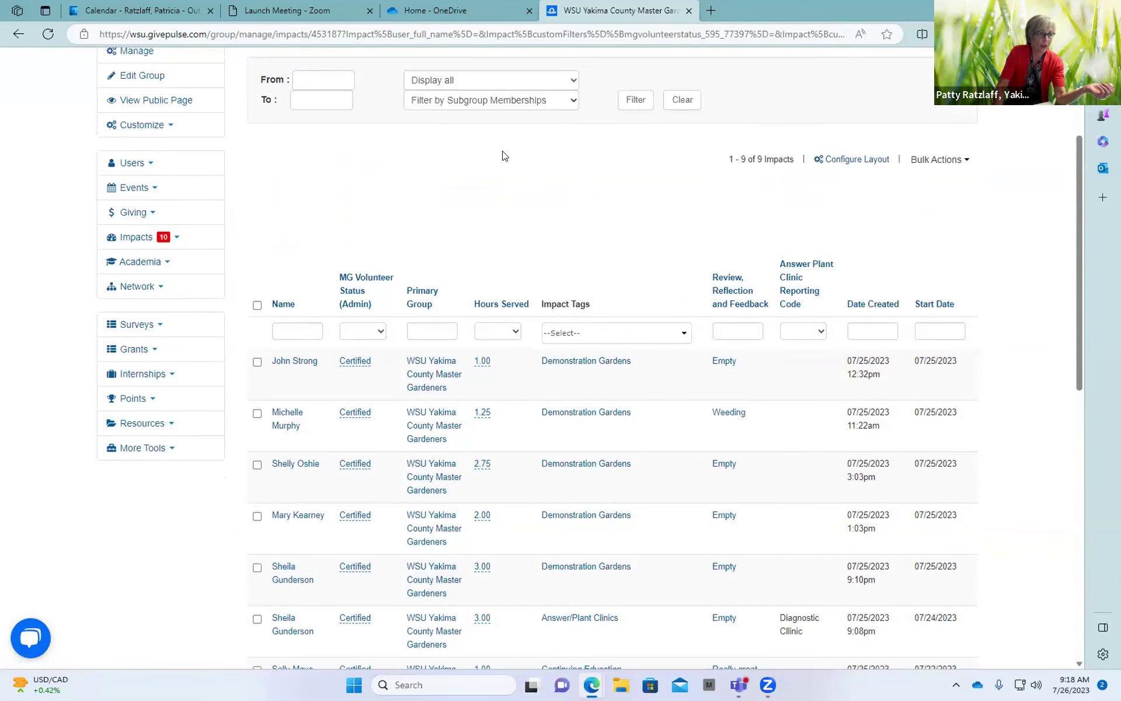
{"action": "scroll", "coordinate": [504, 155], "scroll_direction": "down", "scroll_amount": 1}
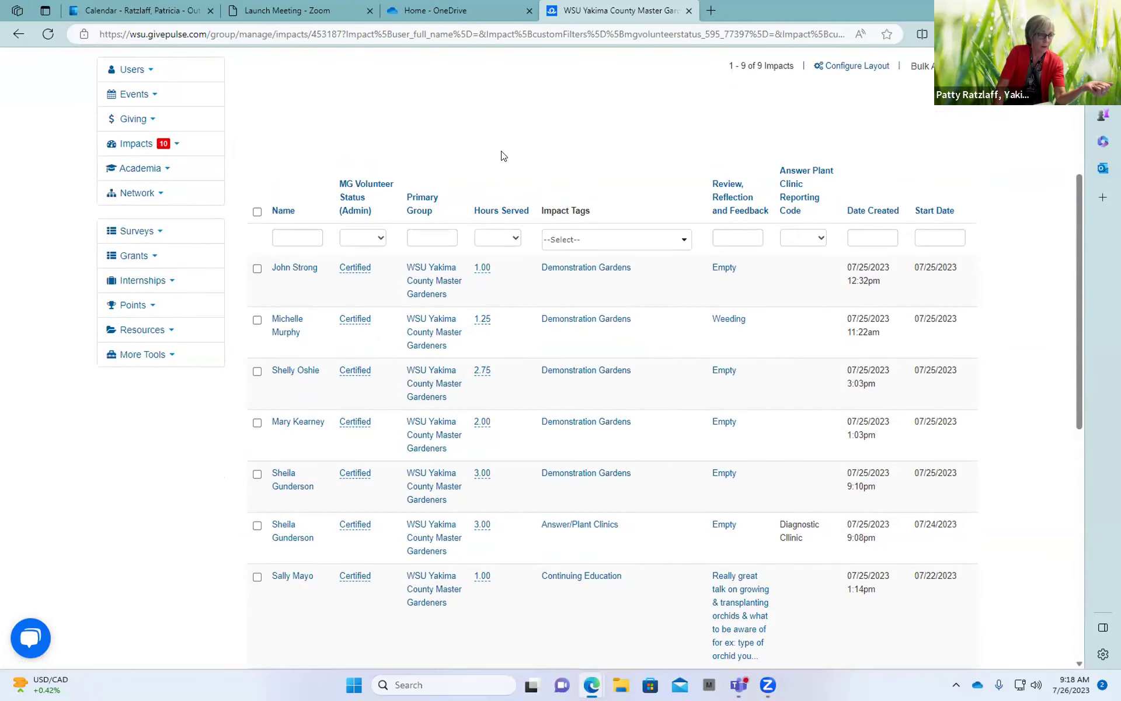
{"action": "scroll", "coordinate": [504, 156], "scroll_direction": "up", "scroll_amount": 1}
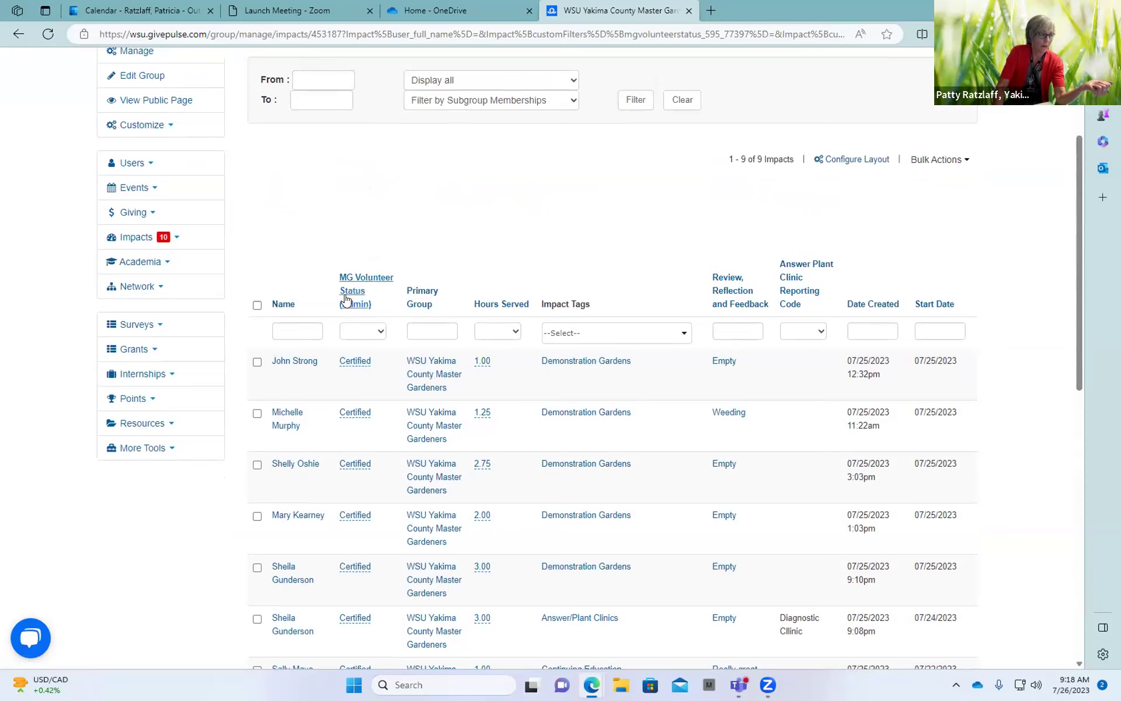
Select all pending impacts except the 3.50-hour Demonstration Gardens entry dated 07/20/2023, and open the bulk actions for the selection
{"action": "left_click", "coordinate": [257, 305]}
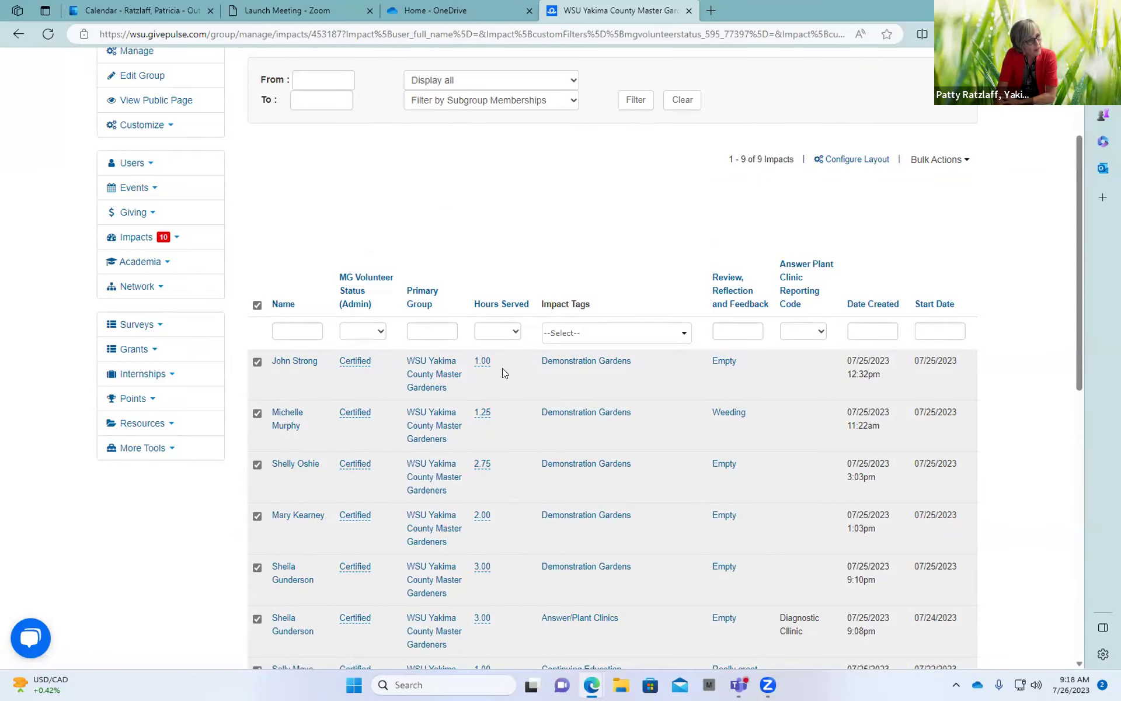
{"action": "scroll", "coordinate": [729, 378], "scroll_direction": "right", "scroll_amount": 15}
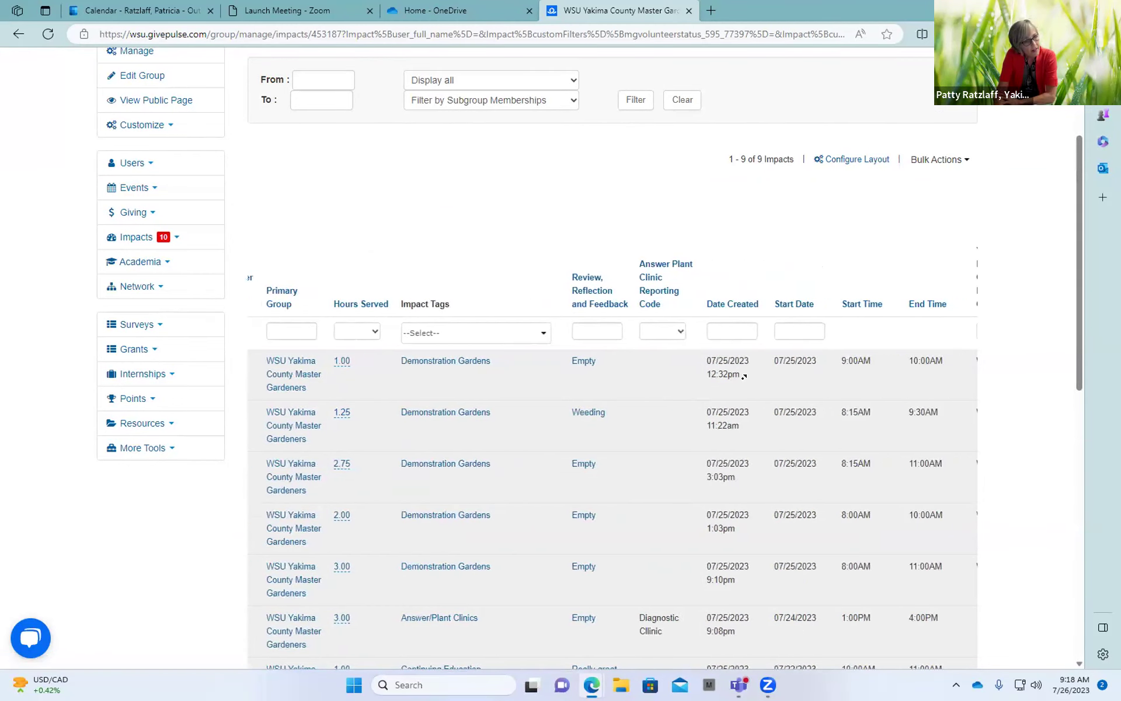
{"action": "scroll", "coordinate": [741, 376], "scroll_direction": "right", "scroll_amount": 6}
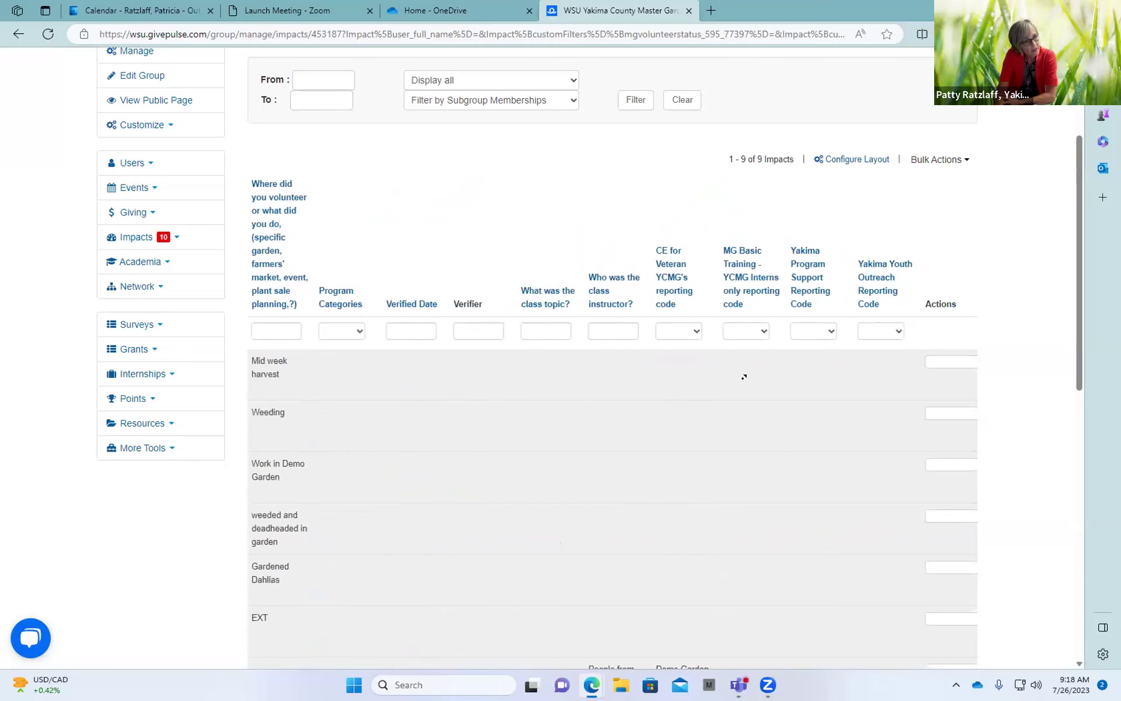
{"action": "scroll", "coordinate": [546, 383], "scroll_direction": "left", "scroll_amount": 20}
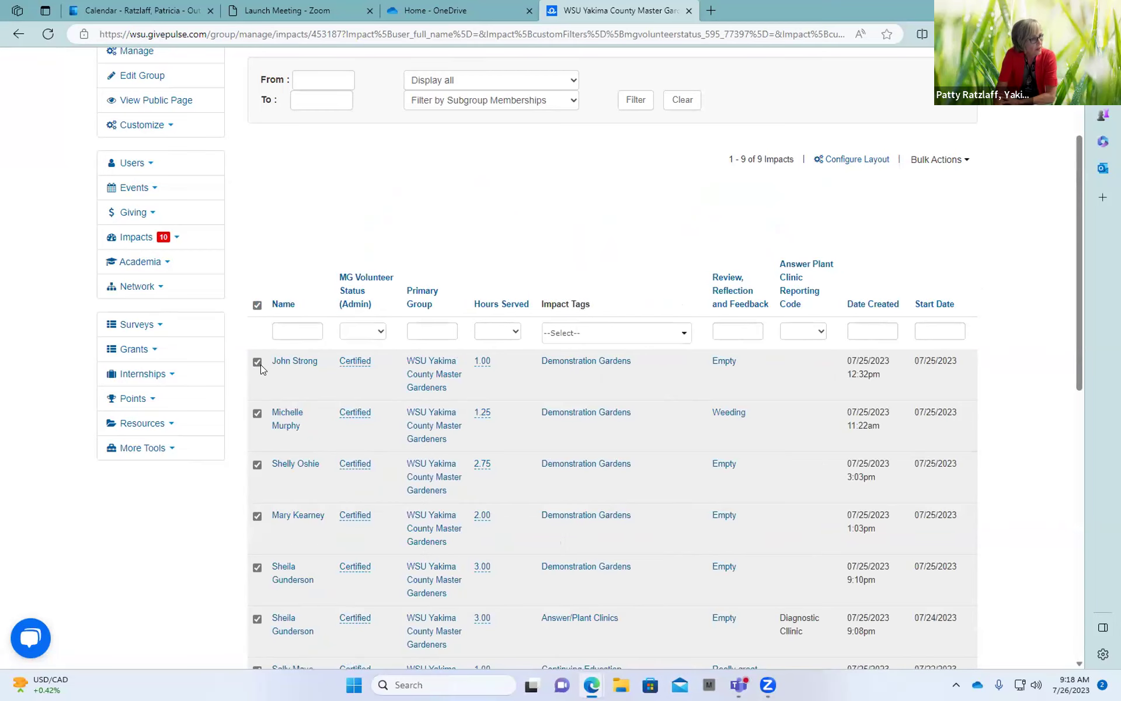
{"action": "scroll", "coordinate": [348, 489], "scroll_direction": "down", "scroll_amount": 5}
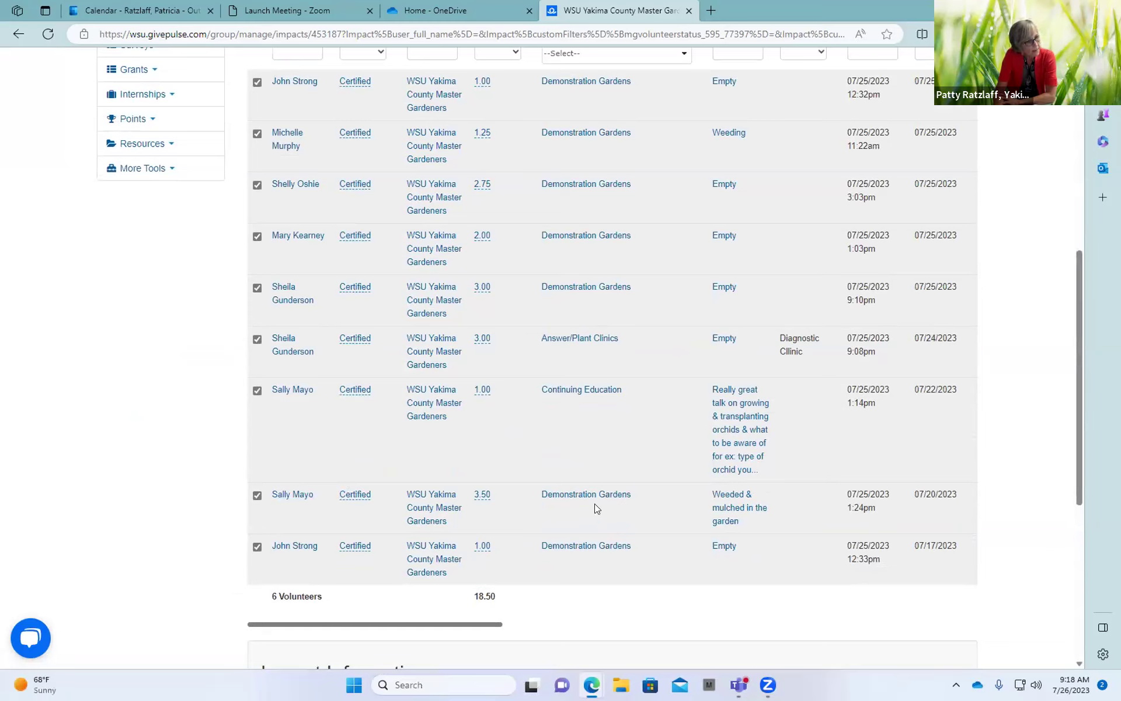
{"action": "left_click", "coordinate": [257, 496]}
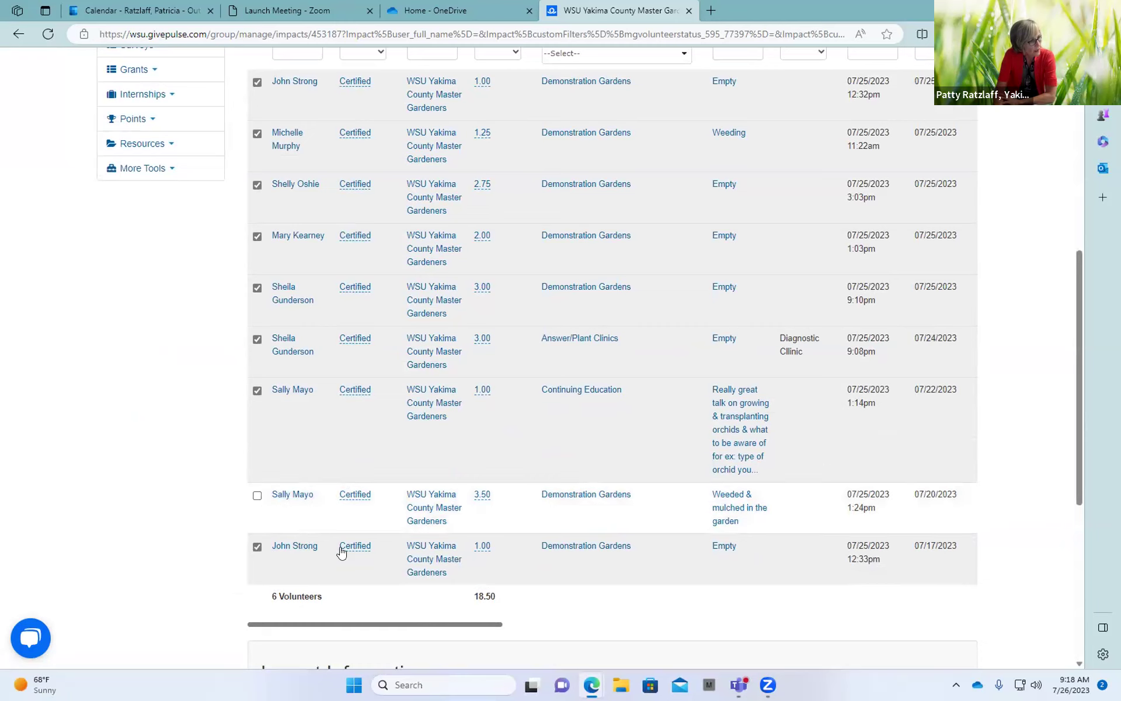
{"action": "scroll", "coordinate": [581, 450], "scroll_direction": "up", "scroll_amount": 6}
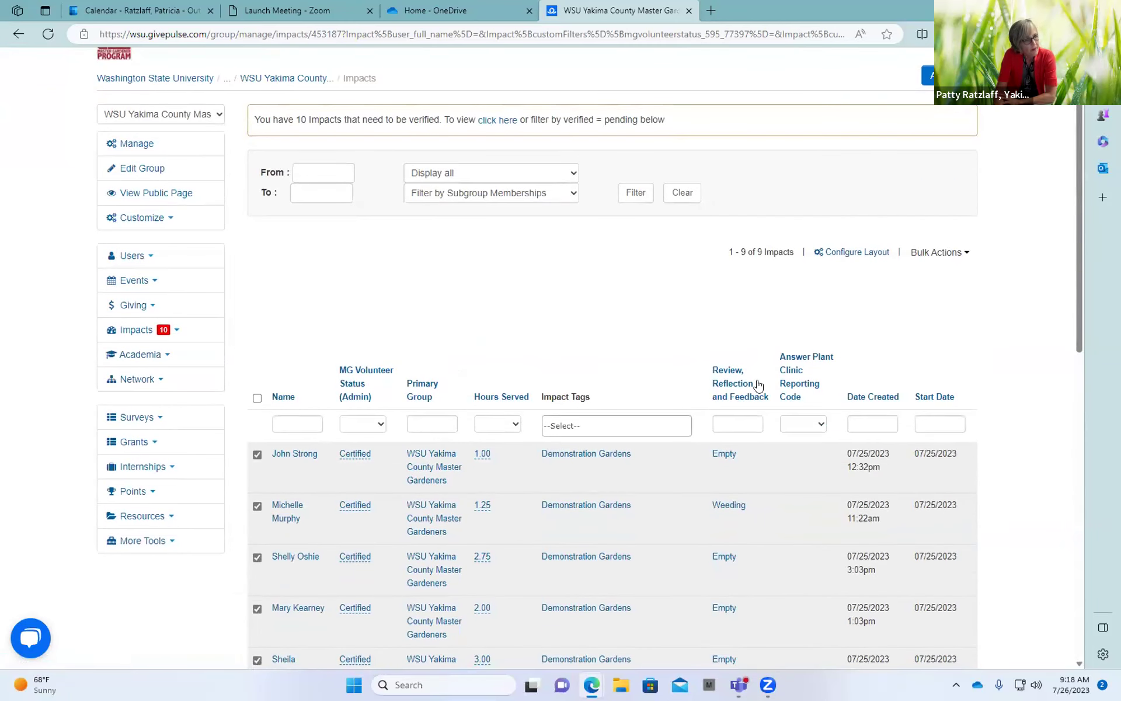
{"action": "left_click", "coordinate": [942, 252]}
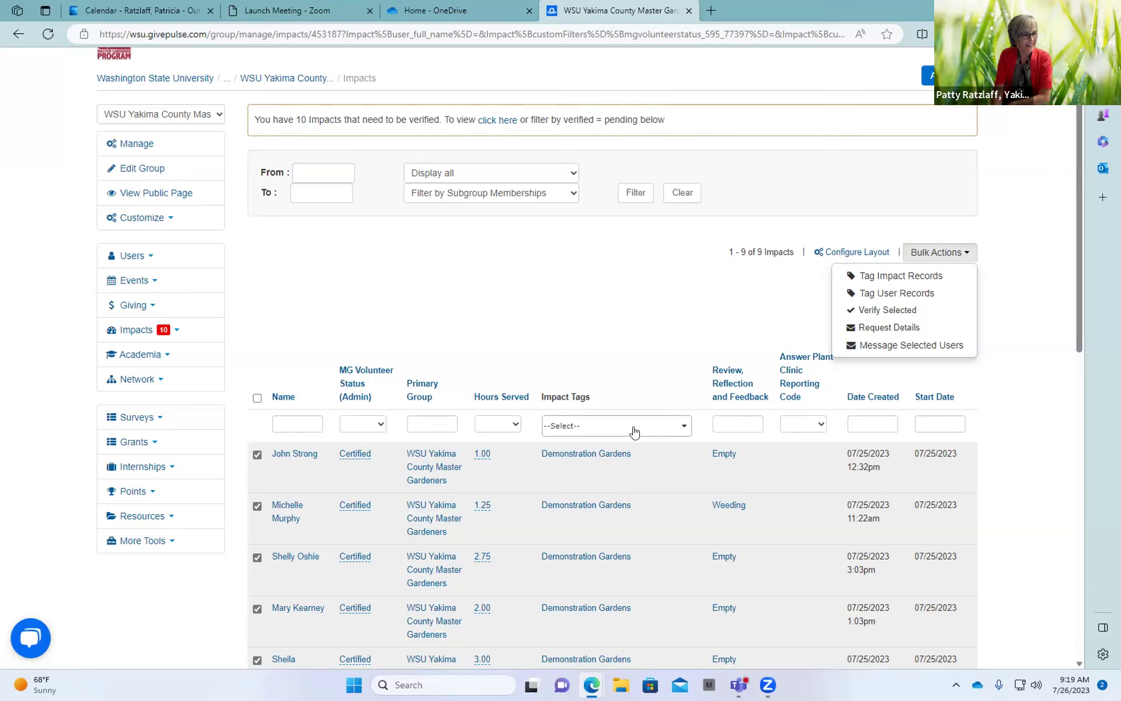
Close the bulk actions without applying any and clear the selection of all pending impacts
{"action": "left_click", "coordinate": [711, 327]}
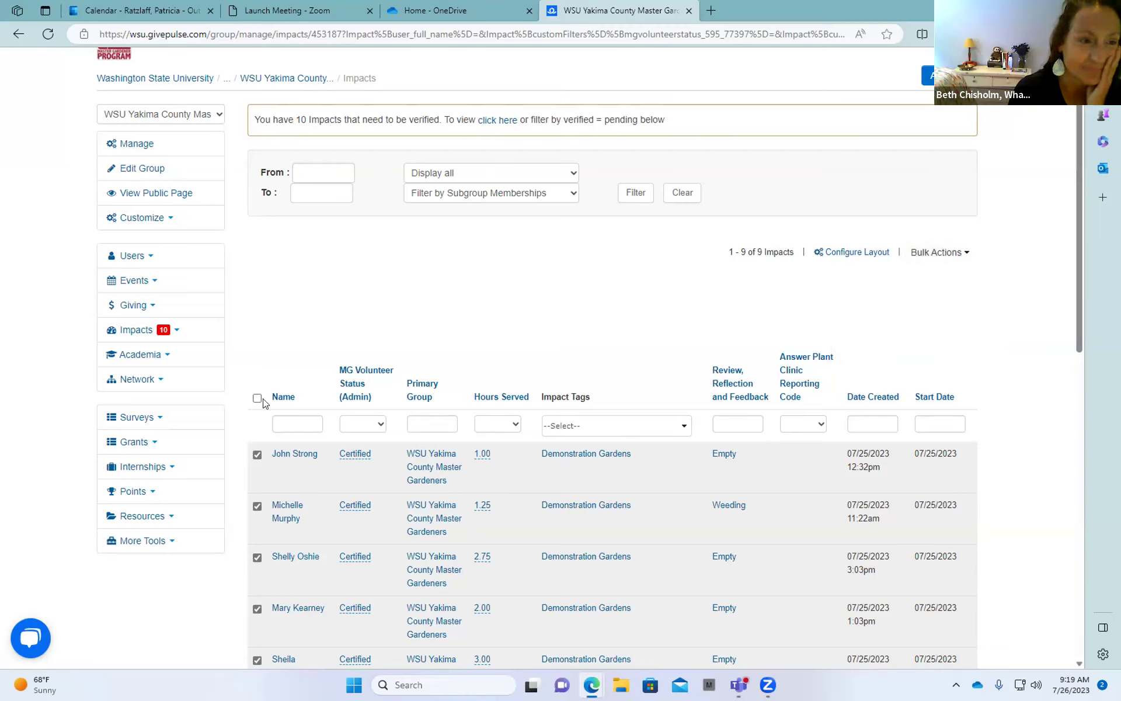
{"action": "scroll", "coordinate": [298, 379], "scroll_direction": "down", "scroll_amount": 2}
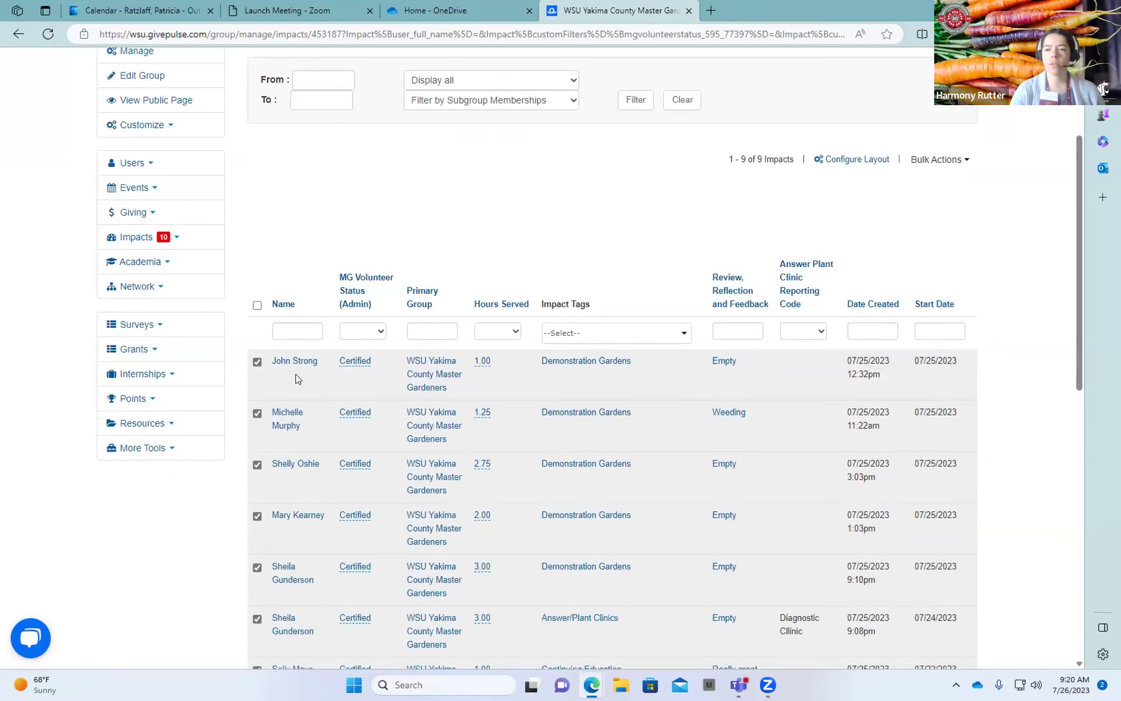
{"action": "left_click", "coordinate": [255, 307]}
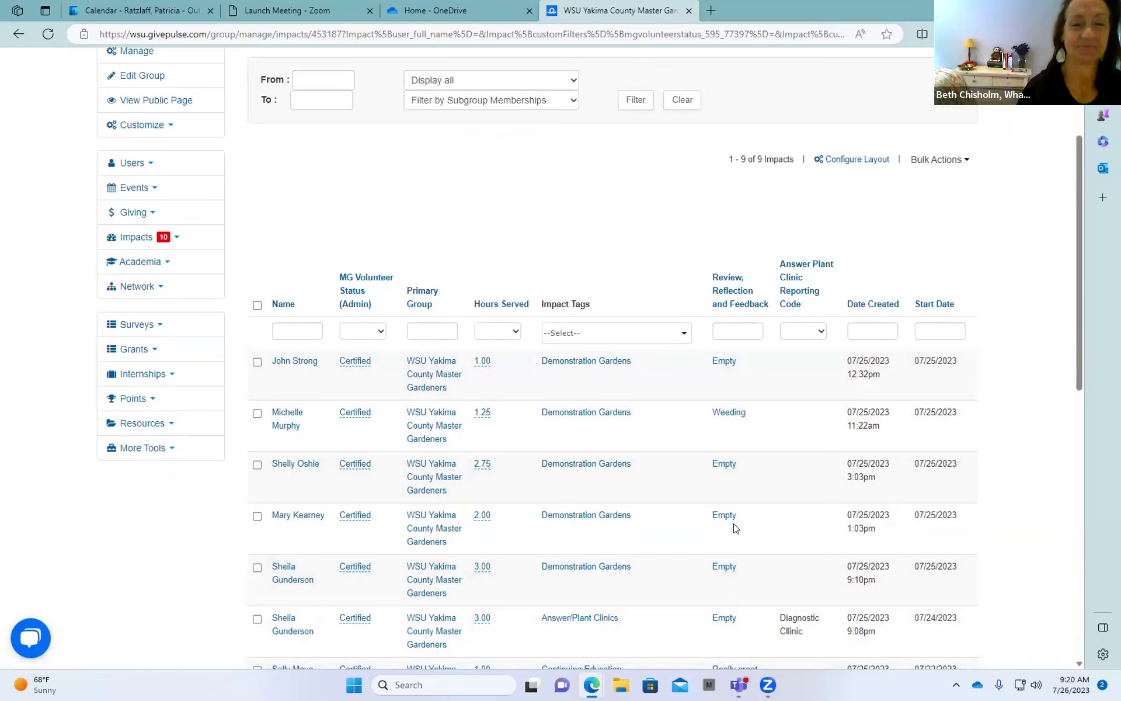
Look over the list of pending impacts, from the filters above the table down to its totals row
{"action": "scroll", "coordinate": [731, 546], "scroll_direction": "down", "scroll_amount": 3}
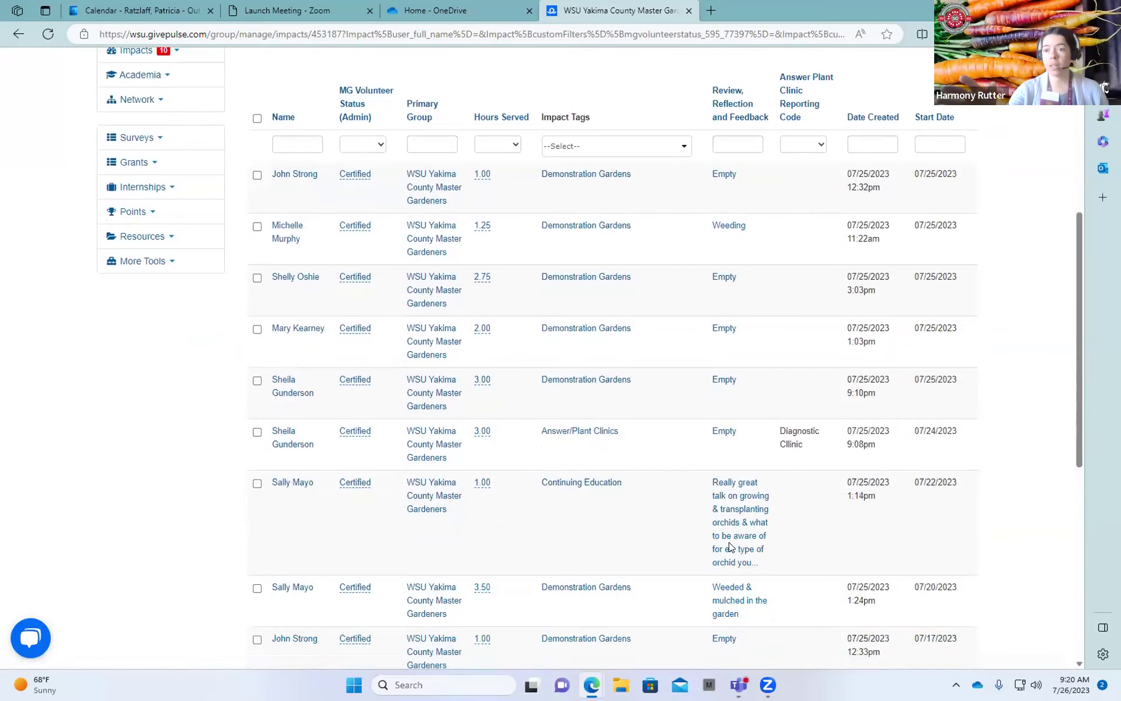
{"action": "scroll", "coordinate": [731, 546], "scroll_direction": "up", "scroll_amount": 1}
{"action": "scroll", "coordinate": [731, 545], "scroll_direction": "up", "scroll_amount": 3}
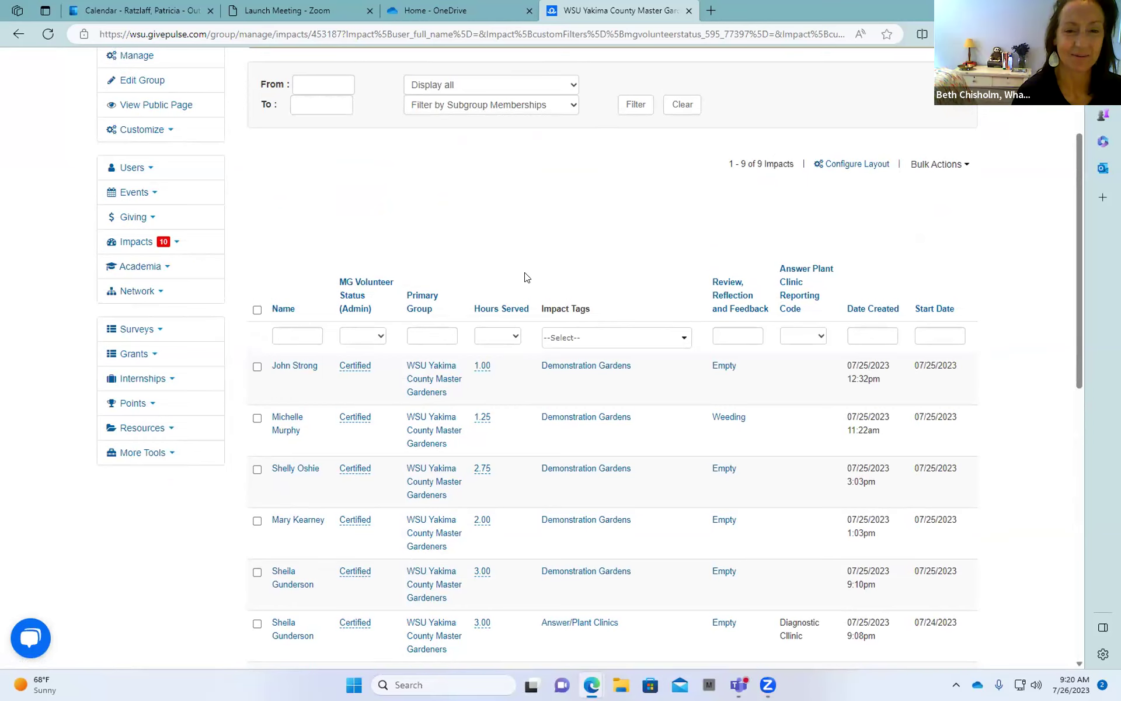
{"action": "scroll", "coordinate": [524, 279], "scroll_direction": "up", "scroll_amount": 3}
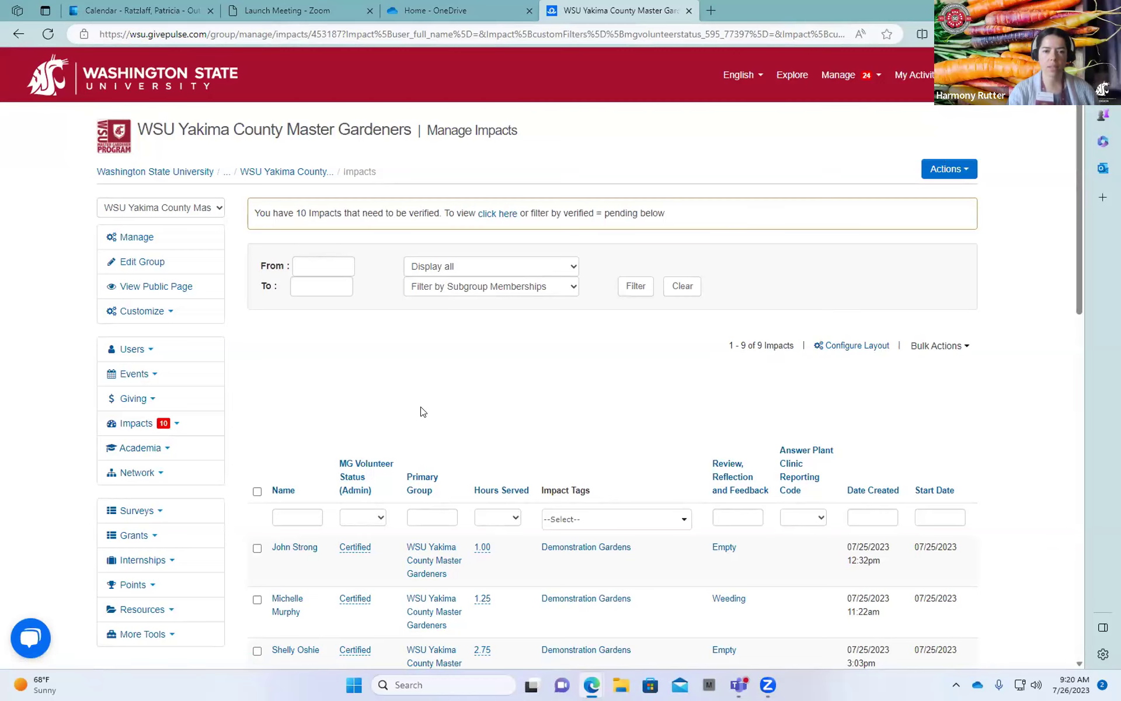
{"action": "scroll", "coordinate": [424, 411], "scroll_direction": "down", "scroll_amount": 6}
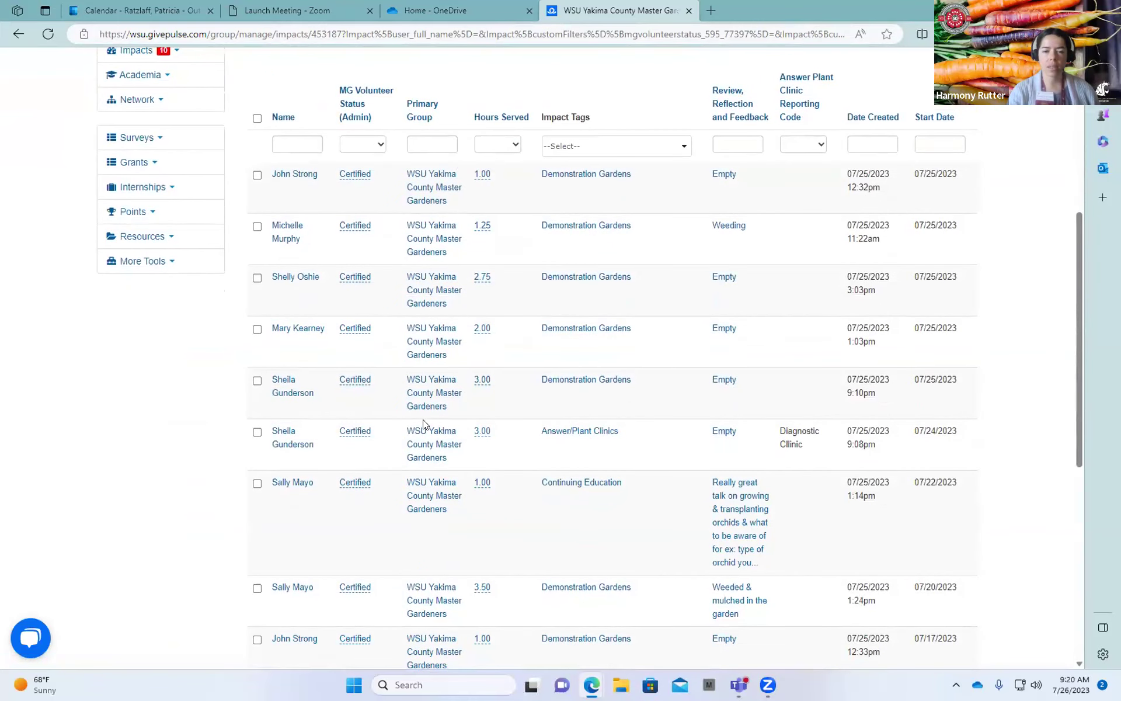
{"action": "scroll", "coordinate": [425, 432], "scroll_direction": "down", "scroll_amount": 2}
{"action": "scroll", "coordinate": [425, 436], "scroll_direction": "down", "scroll_amount": 2}
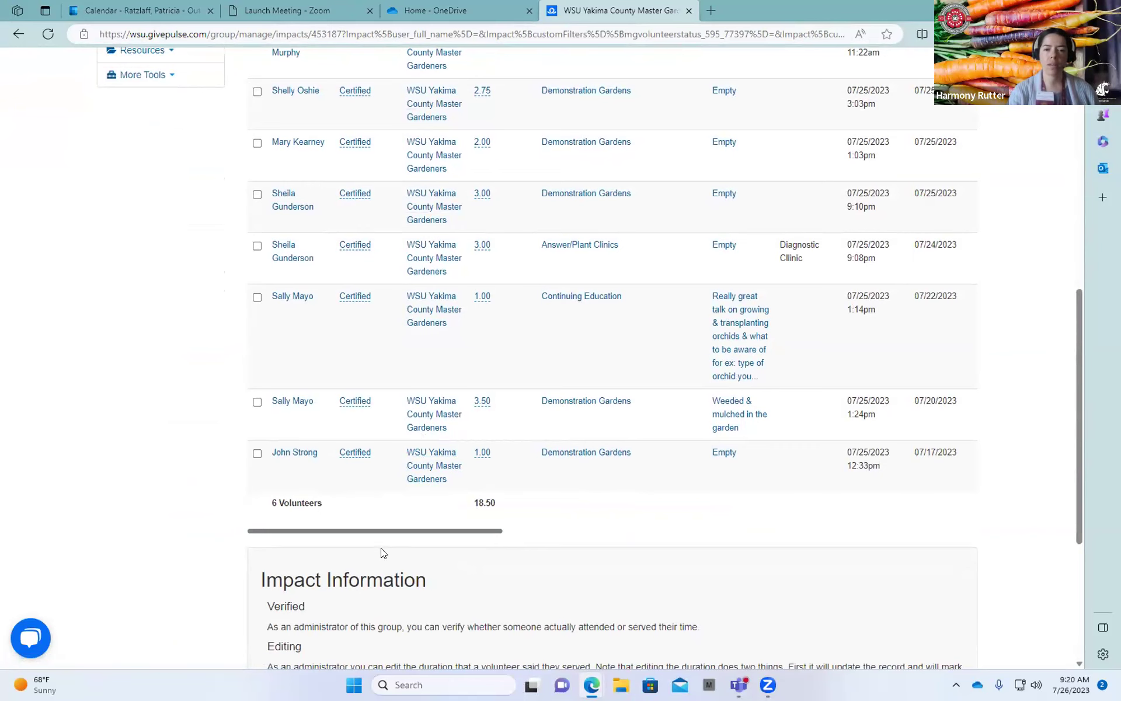
{"action": "scroll", "coordinate": [380, 552], "scroll_direction": "up", "scroll_amount": 4}
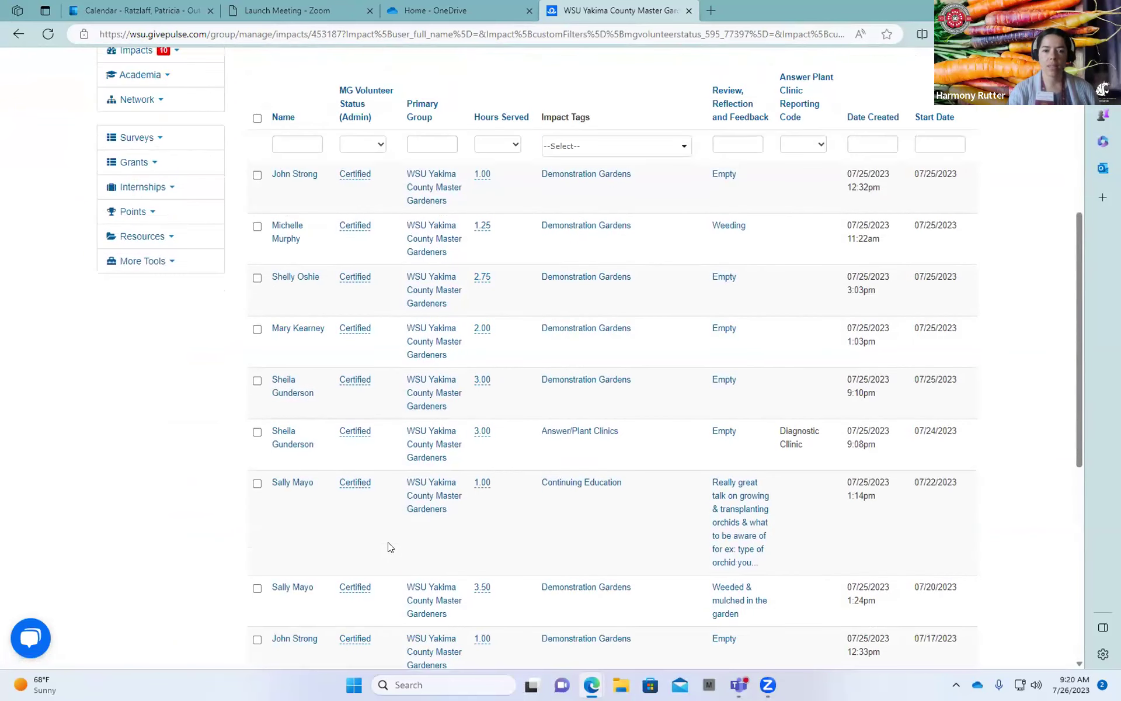
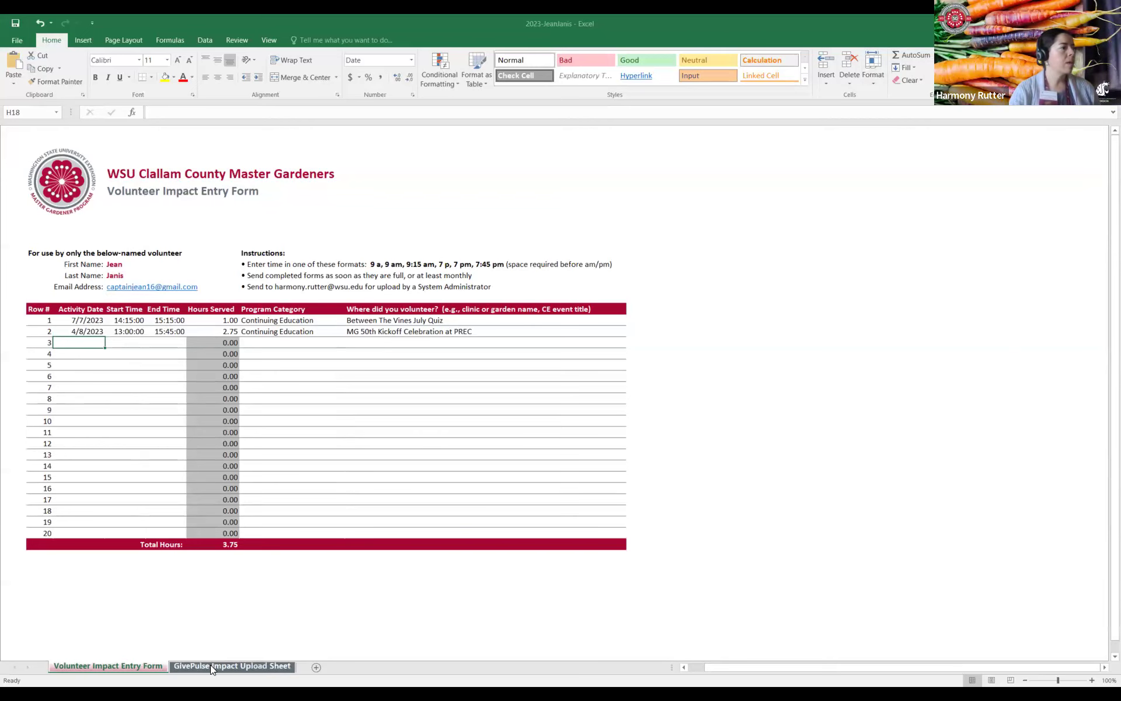
In the Excel workbook, view the GivePulse Impact Upload Sheet and select the Open Event ID numbers in A25:A33
{"action": "left_click", "coordinate": [188, 664]}
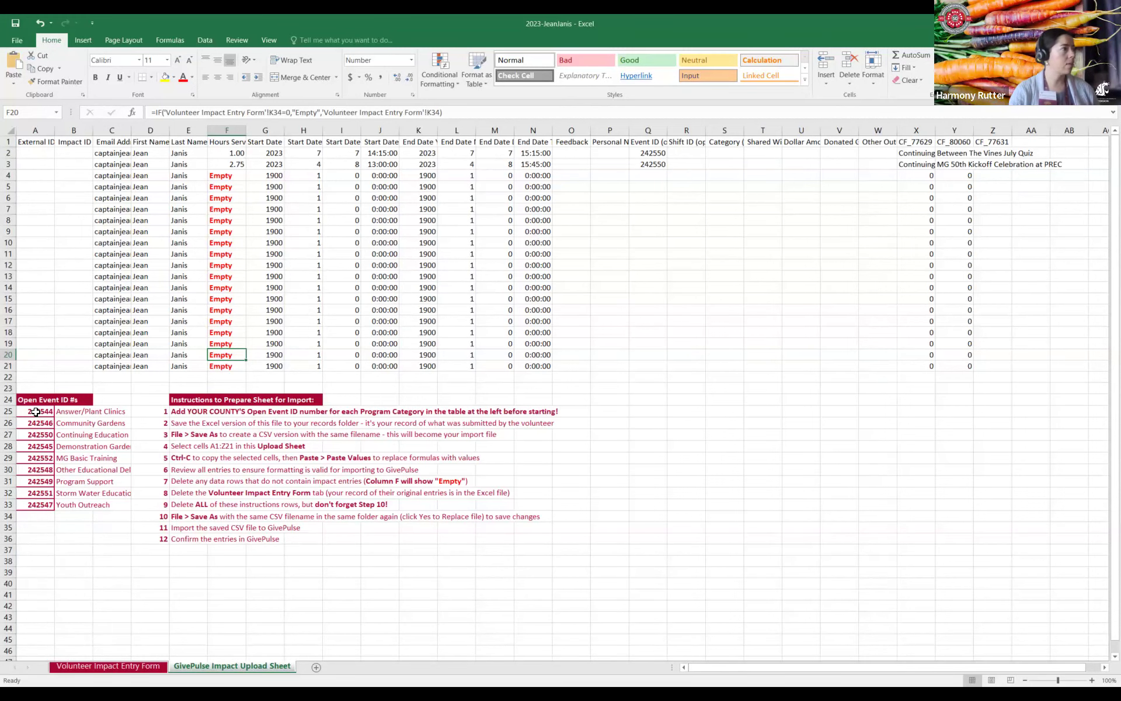
{"action": "left_click", "coordinate": [132, 664]}
{"action": "left_click", "coordinate": [186, 664]}
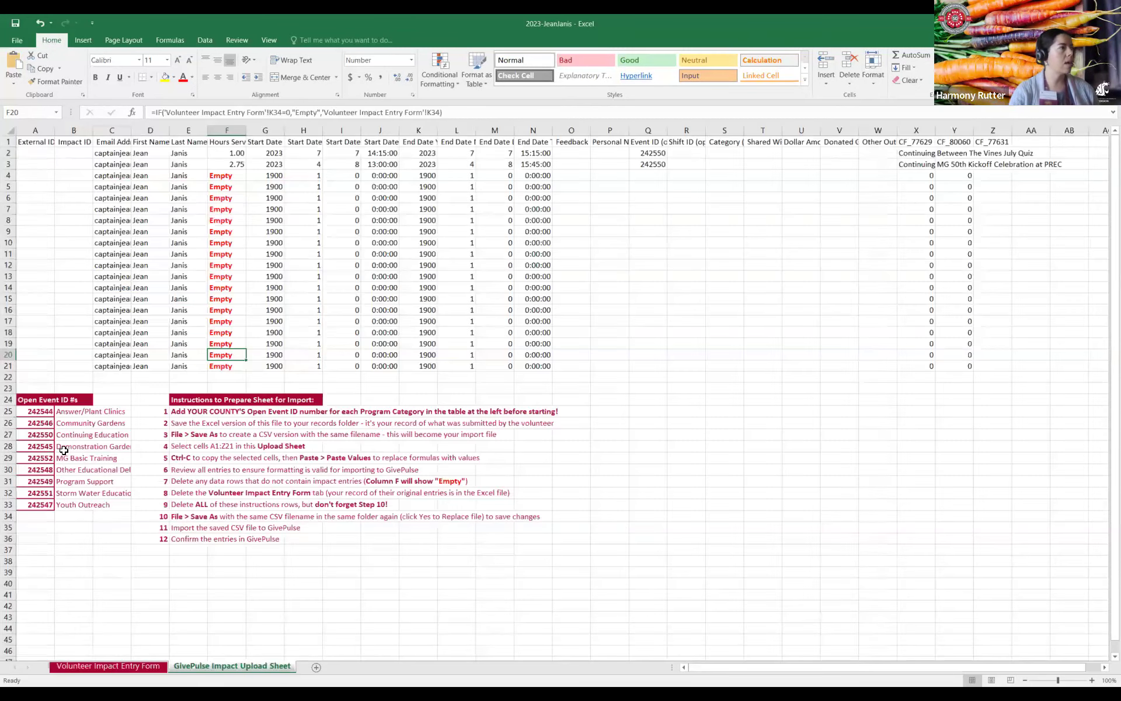
{"action": "left_click_drag", "start_coordinate": [34, 412], "coordinate": [37, 506]}
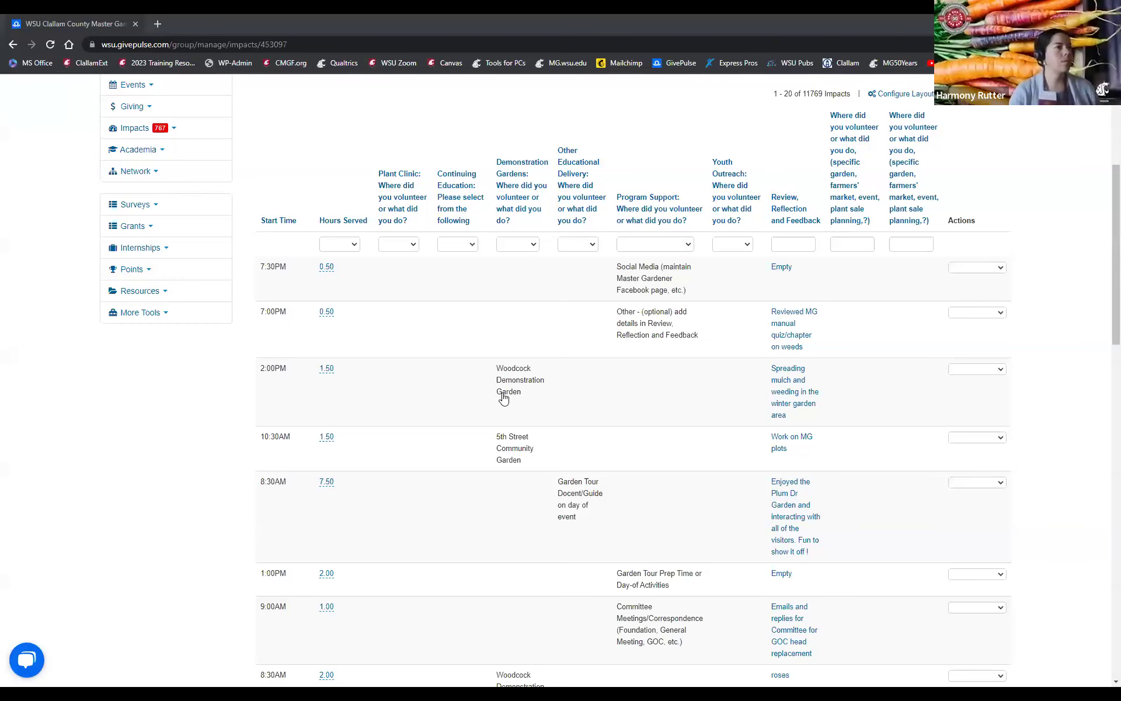
Switch to GivePulse in the browser and open the Manage Events list for WSU Clallam County Master Gardeners
{"action": "scroll", "coordinate": [502, 394], "scroll_direction": "up", "scroll_amount": 4}
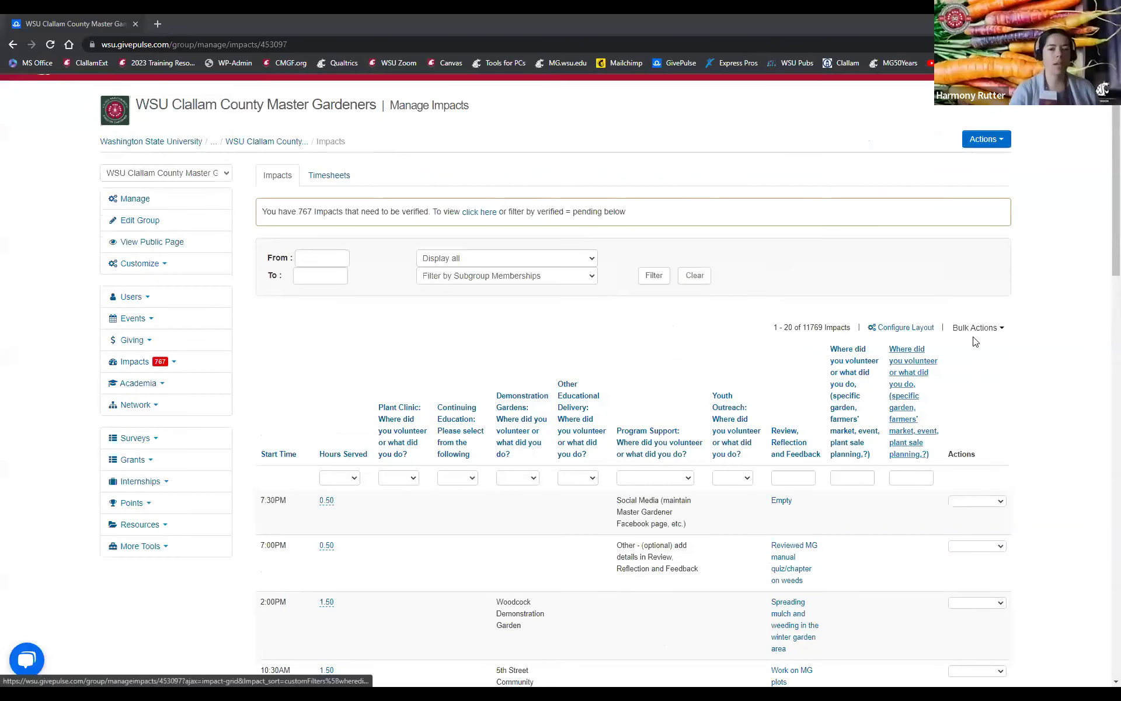
{"action": "left_click", "coordinate": [133, 322]}
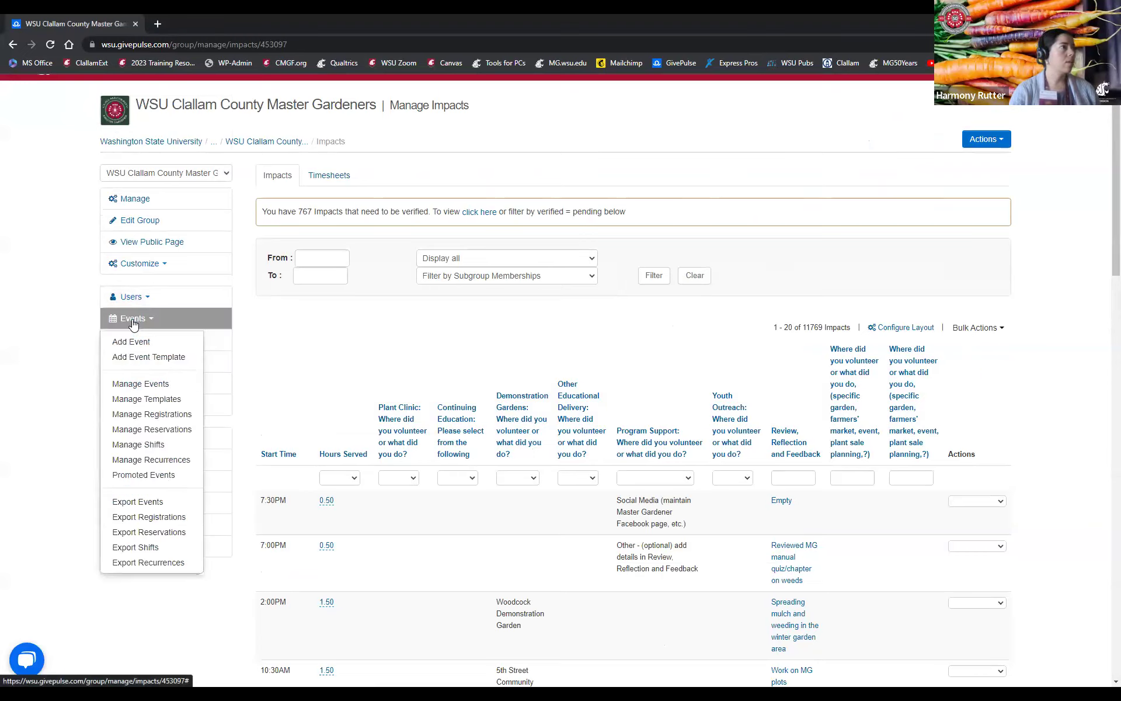
{"action": "left_click", "coordinate": [163, 388]}
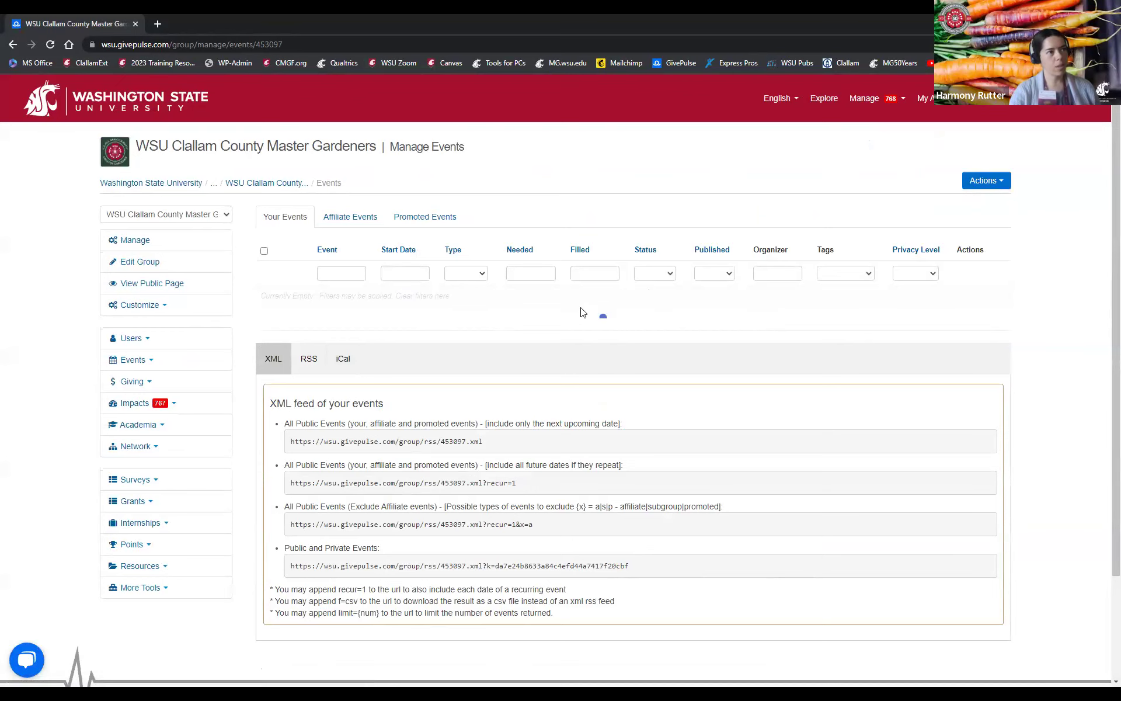
Look through the events list and its second page for the Open Opportunity events
{"action": "scroll", "coordinate": [595, 321], "scroll_direction": "down", "scroll_amount": 3}
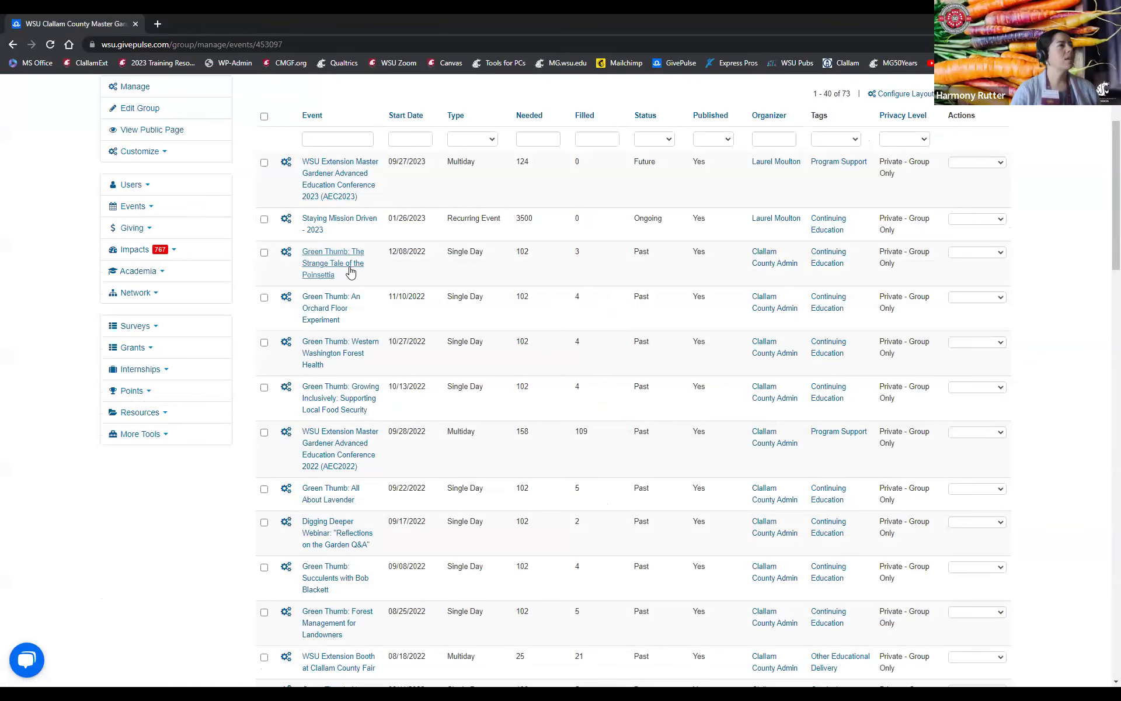
{"action": "scroll", "coordinate": [351, 272], "scroll_direction": "down", "scroll_amount": 18}
{"action": "scroll", "coordinate": [397, 368], "scroll_direction": "down", "scroll_amount": 7}
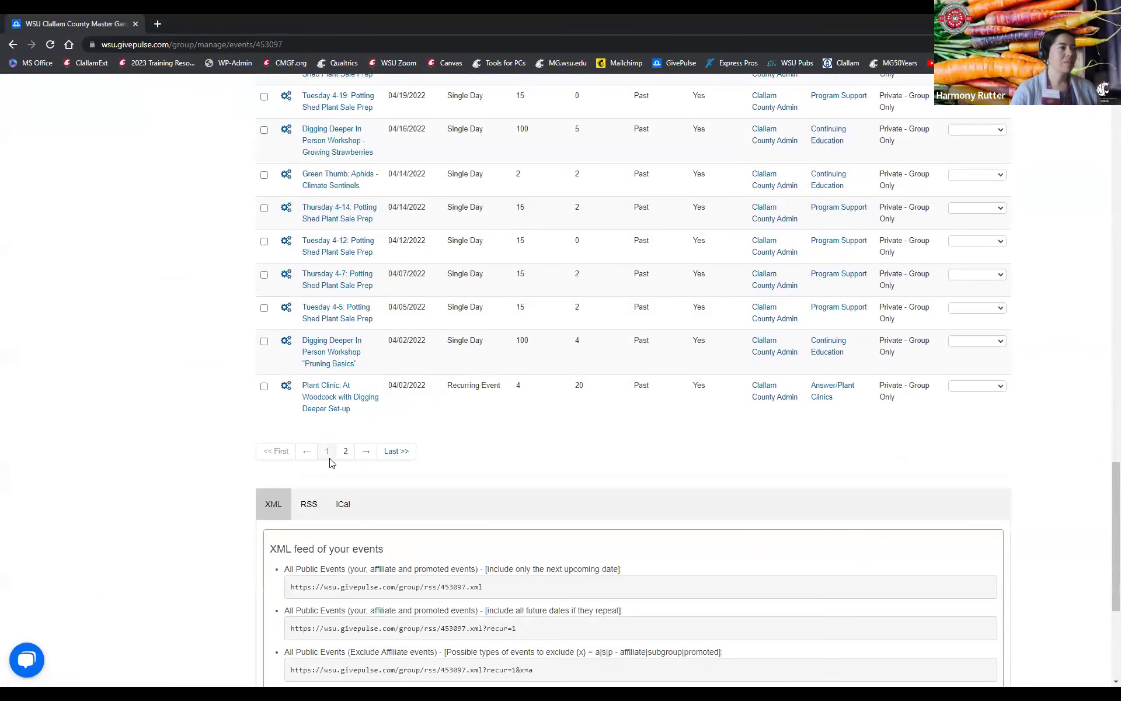
{"action": "left_click", "coordinate": [346, 453]}
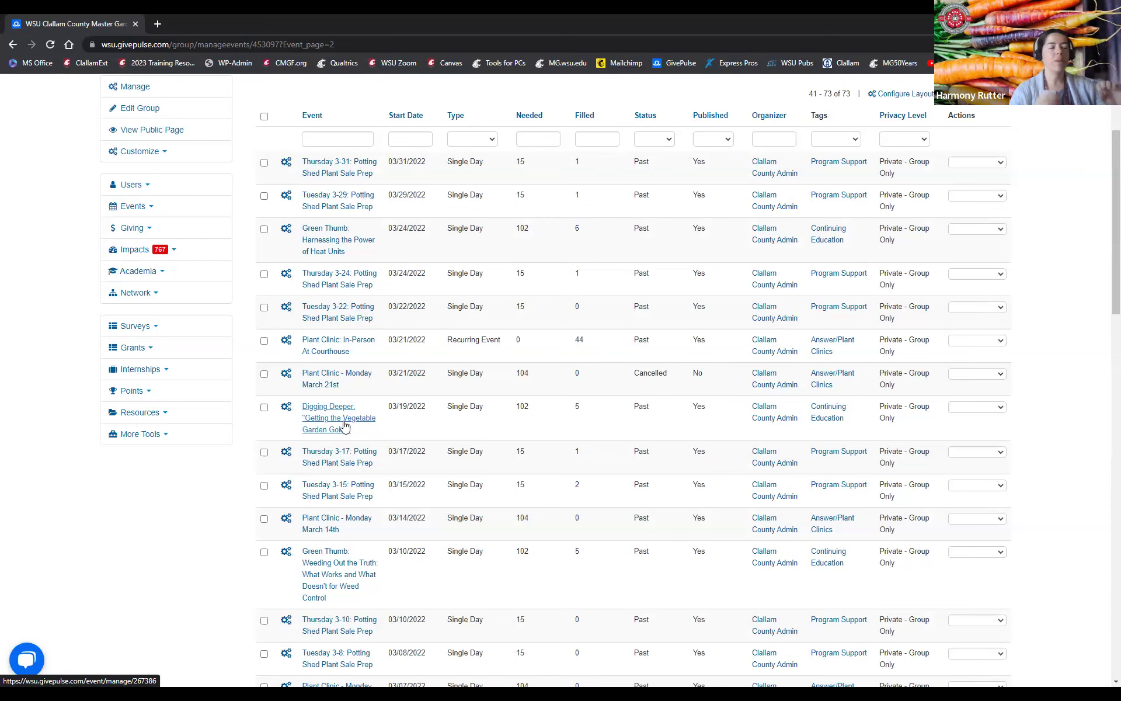
{"action": "scroll", "coordinate": [421, 351], "scroll_direction": "down", "scroll_amount": 7}
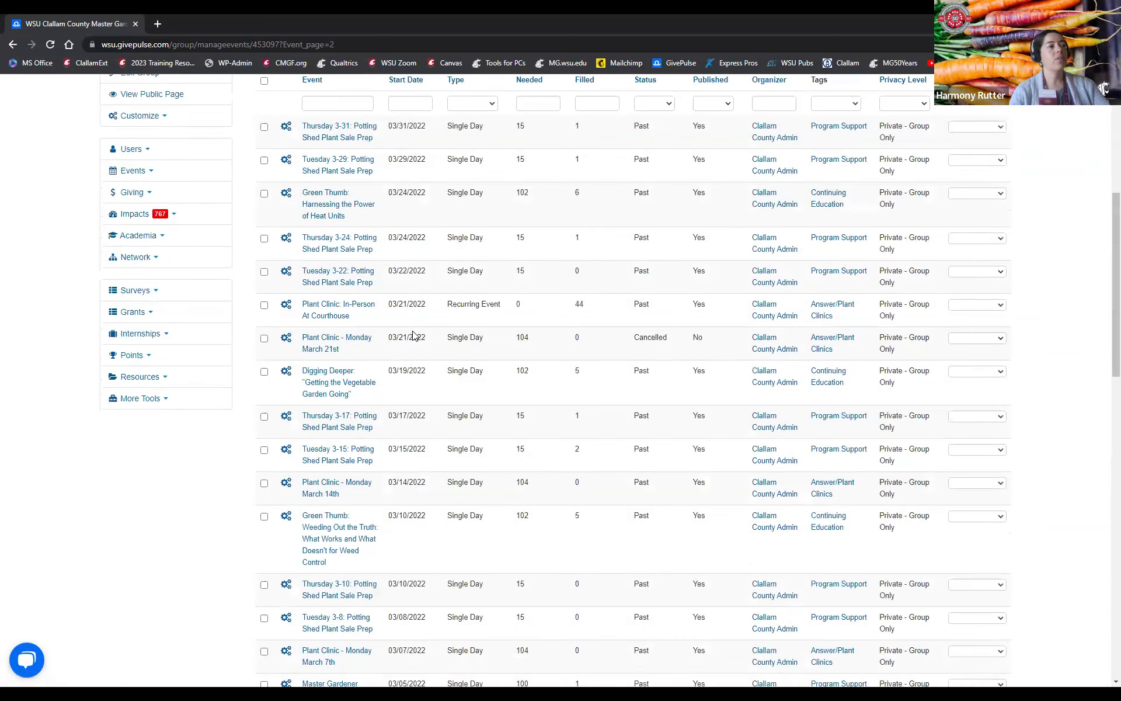
{"action": "scroll", "coordinate": [421, 361], "scroll_direction": "down", "scroll_amount": 9}
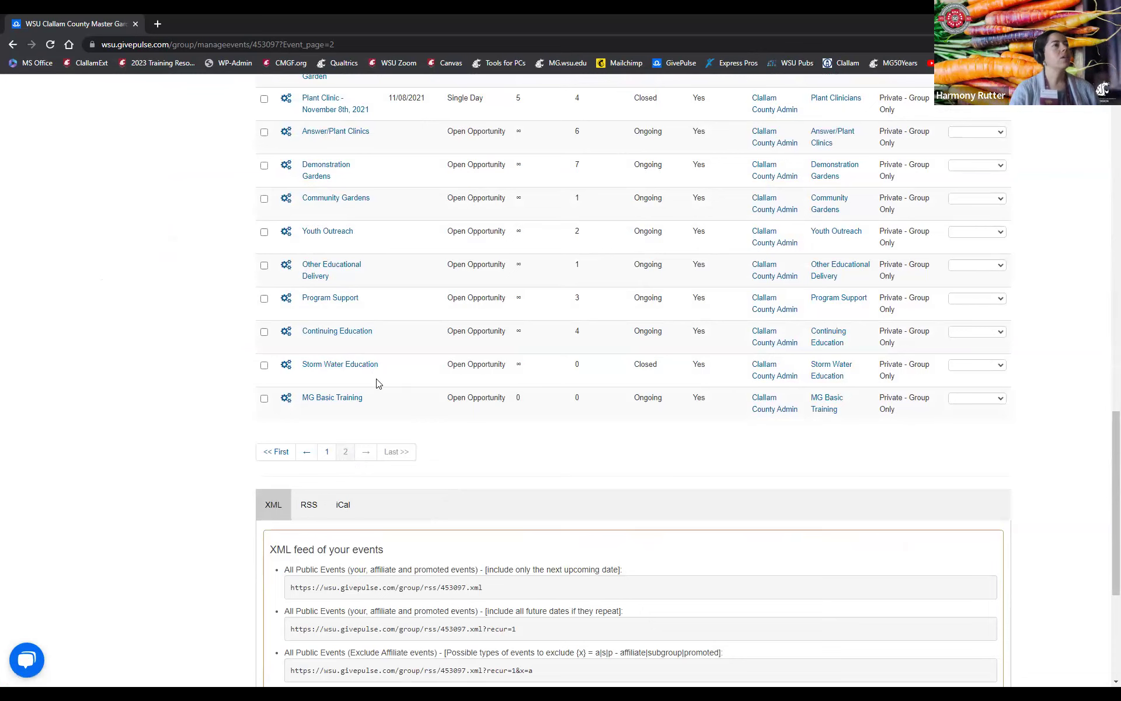
{"action": "scroll", "coordinate": [472, 385], "scroll_direction": "up", "scroll_amount": 1}
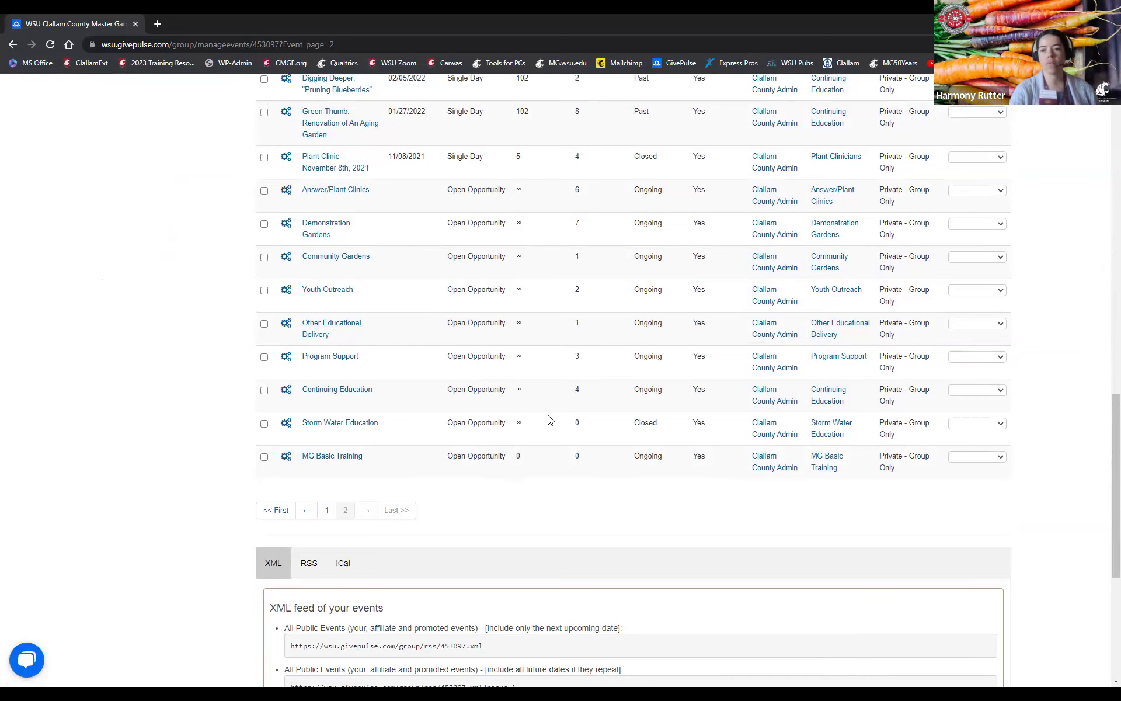
Filter the events list by the Open Opportunity type
{"action": "scroll", "coordinate": [549, 419], "scroll_direction": "up", "scroll_amount": 15}
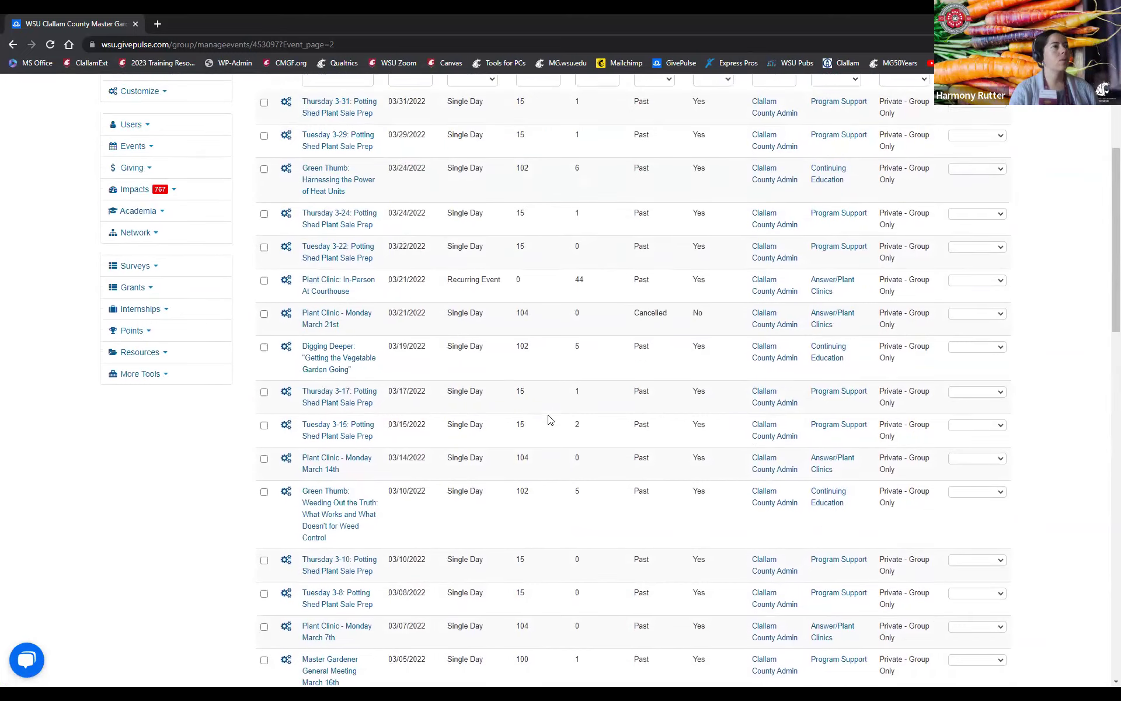
{"action": "scroll", "coordinate": [548, 419], "scroll_direction": "up", "scroll_amount": 4}
{"action": "left_click", "coordinate": [492, 295]}
{"action": "left_click", "coordinate": [489, 346]}
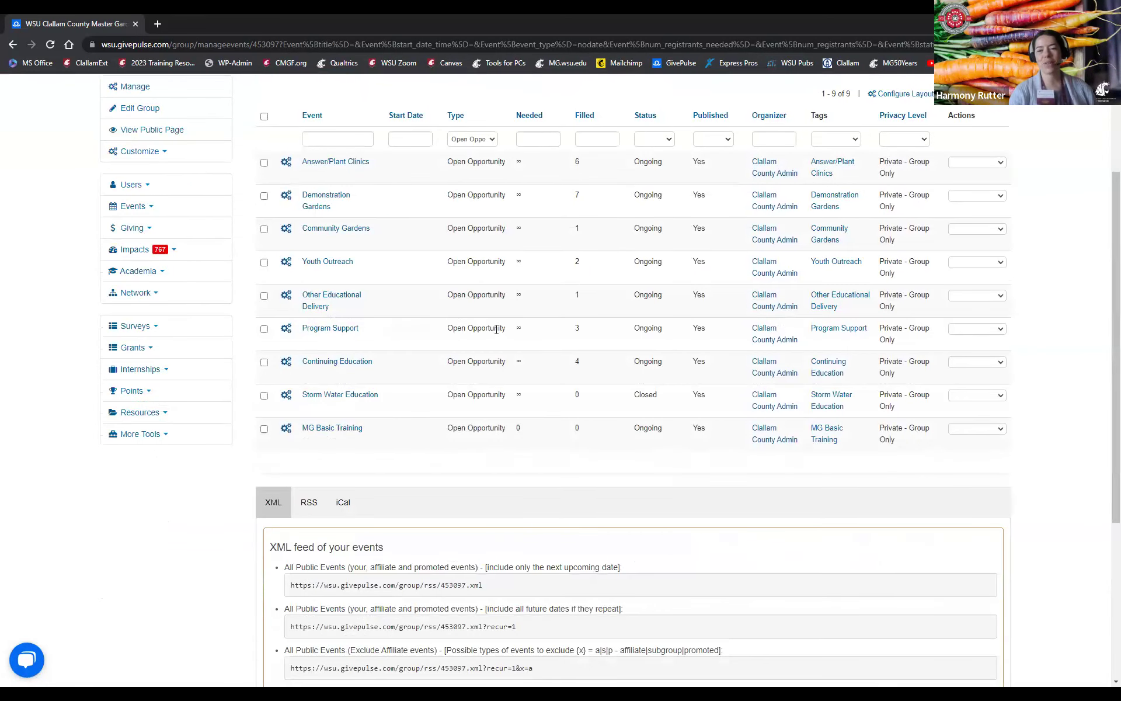
{"action": "scroll", "coordinate": [508, 304], "scroll_direction": "up", "scroll_amount": 2}
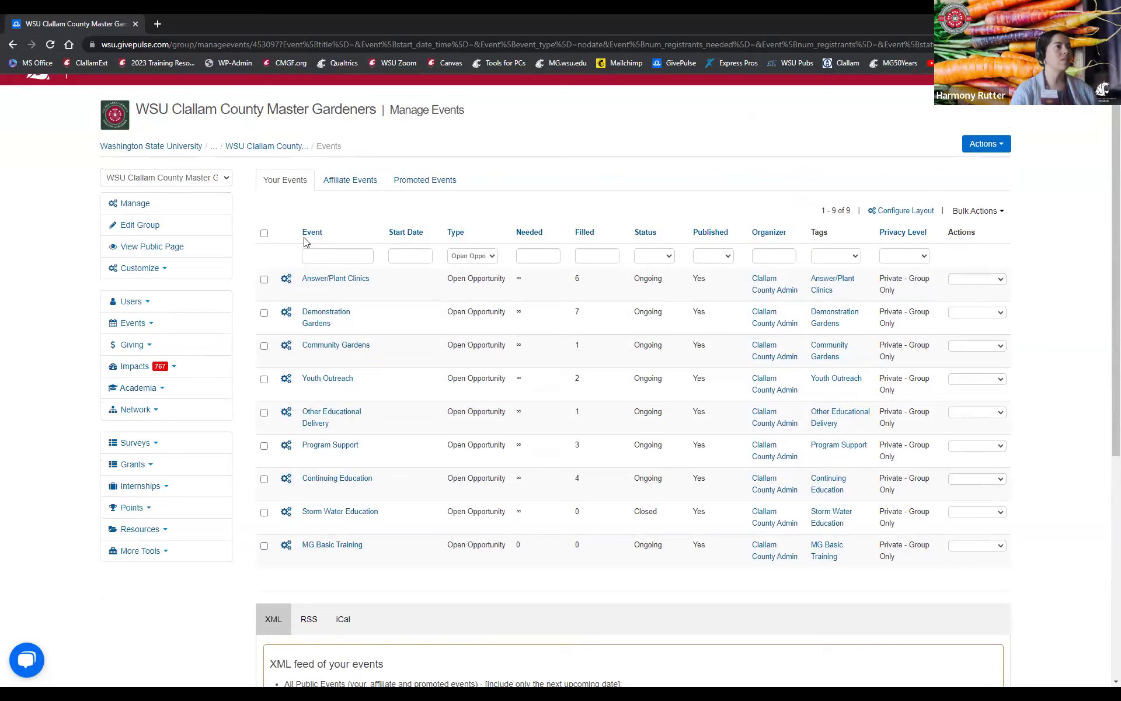
{"action": "left_click", "coordinate": [494, 257]}
{"action": "left_click", "coordinate": [495, 310]}
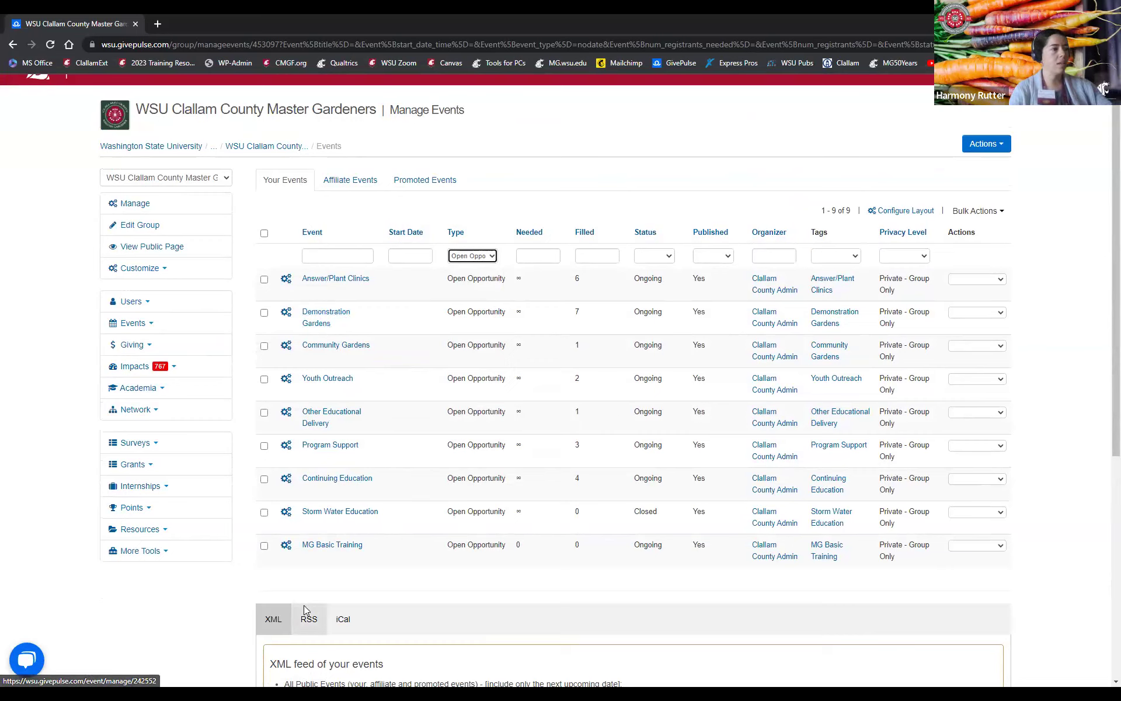
Open the Demonstration Gardens opportunity's dashboard and select its event ID number in the page address
{"action": "left_click", "coordinate": [322, 330]}
{"action": "left_click", "coordinate": [321, 330]}
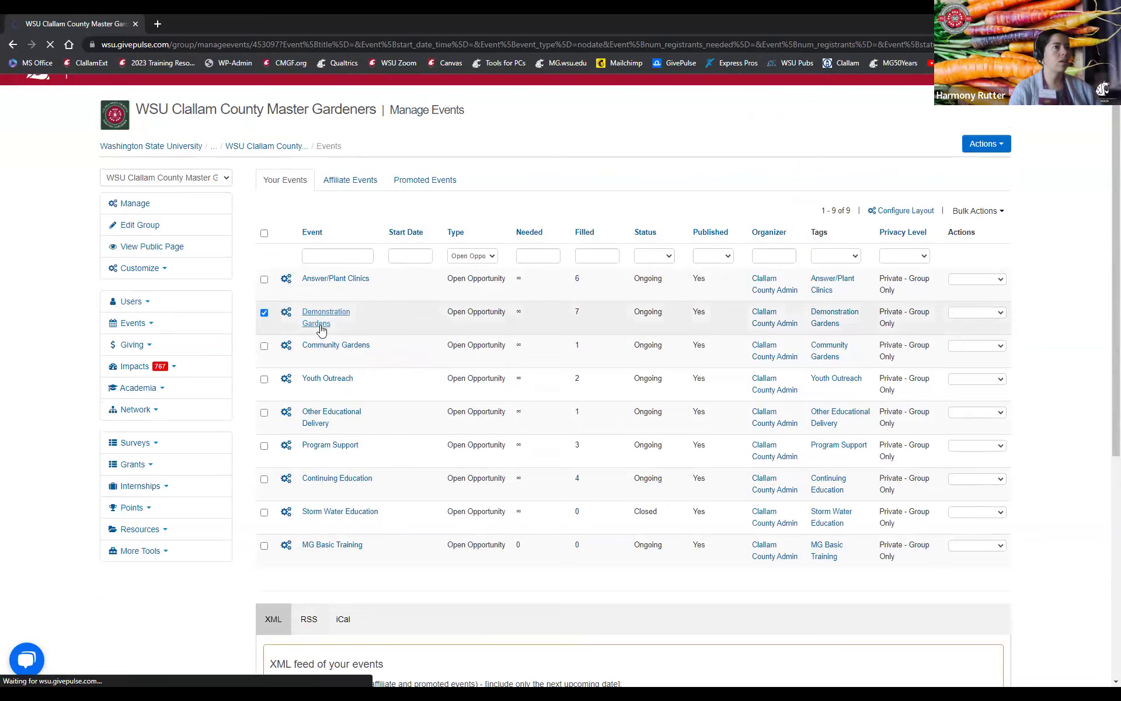
{"action": "left_click", "coordinate": [228, 44]}
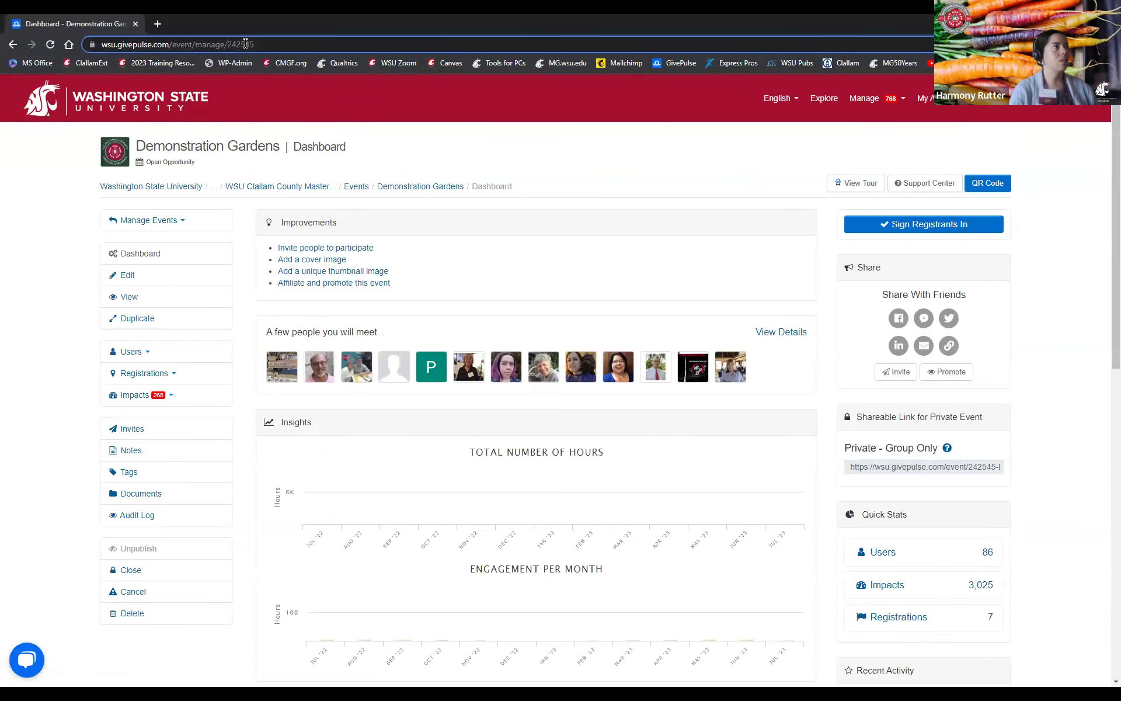
{"action": "double_click", "coordinate": [262, 45]}
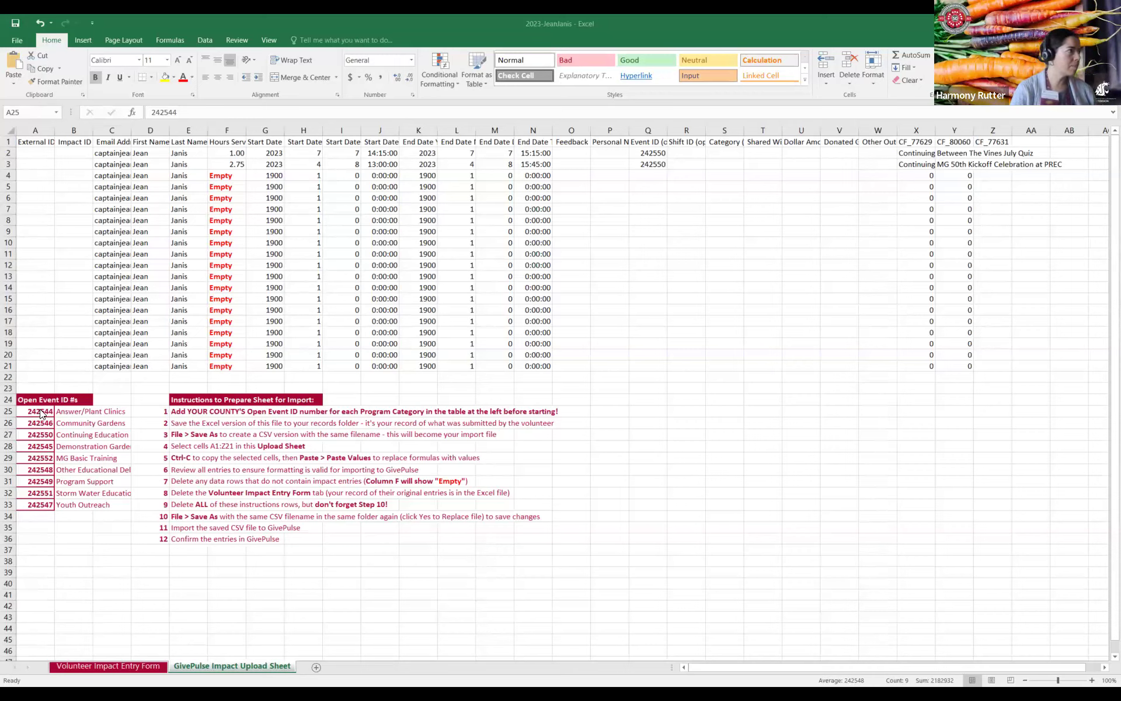
Switch back to Excel, select the Demonstration Gardens event ID in A28, and compare the entry form's volunteer details with the upload sheet
{"action": "left_click", "coordinate": [33, 449]}
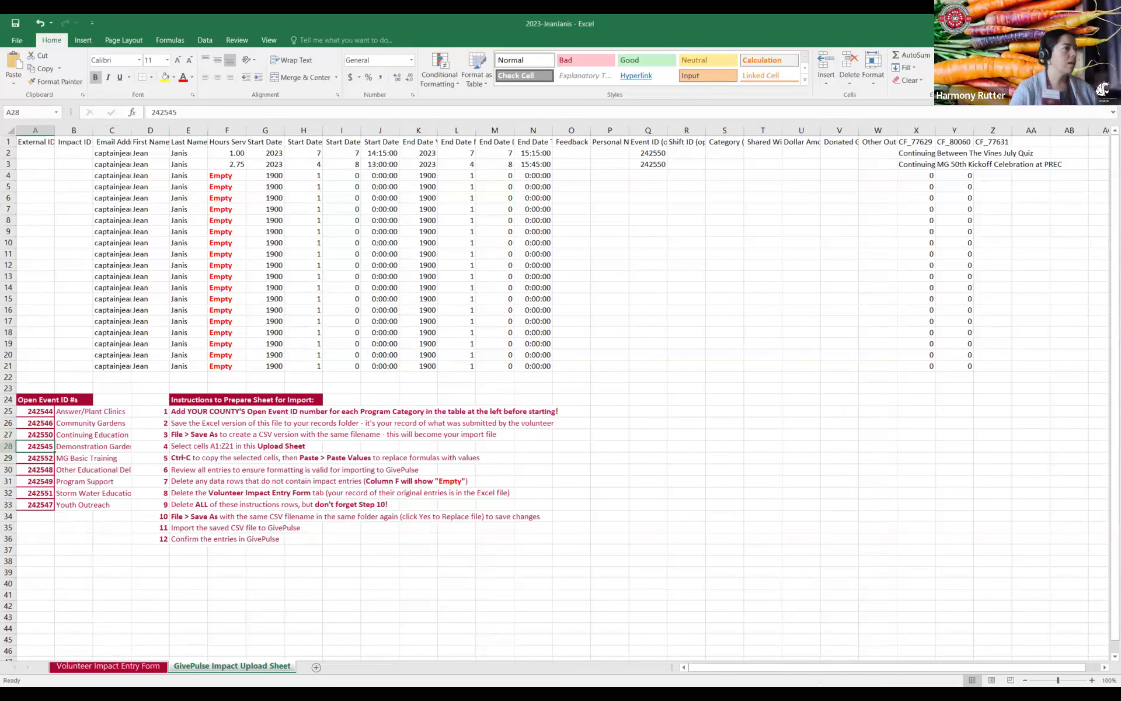
{"action": "left_click", "coordinate": [108, 666]}
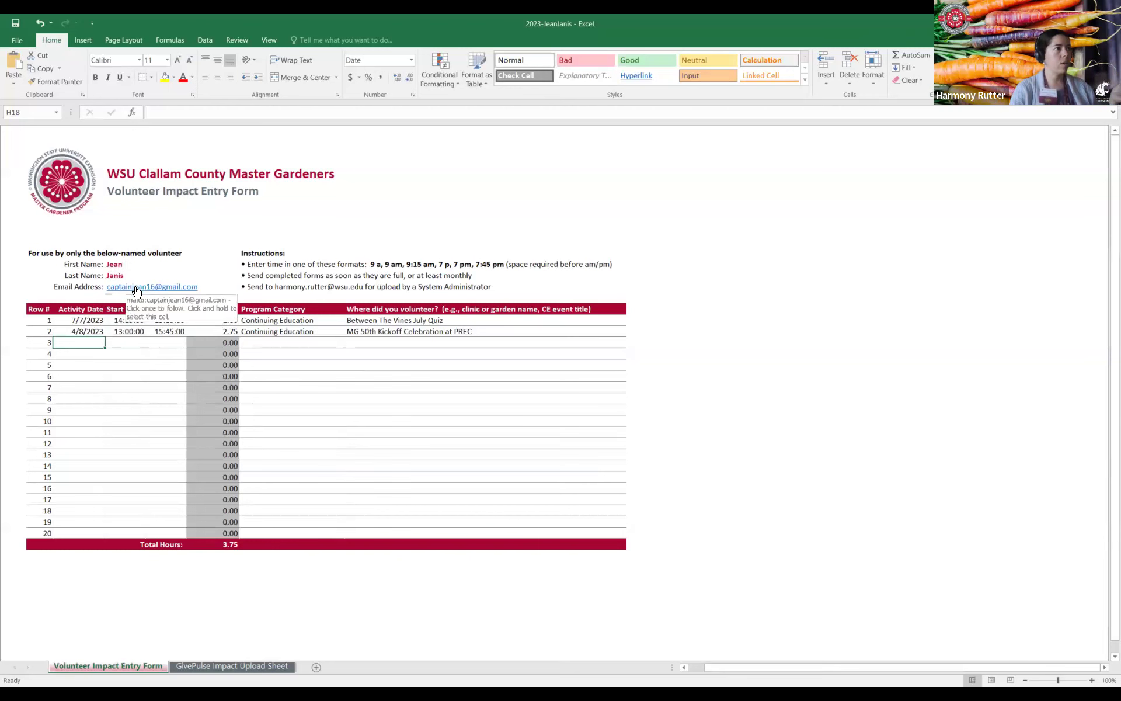
{"action": "left_click", "coordinate": [237, 666]}
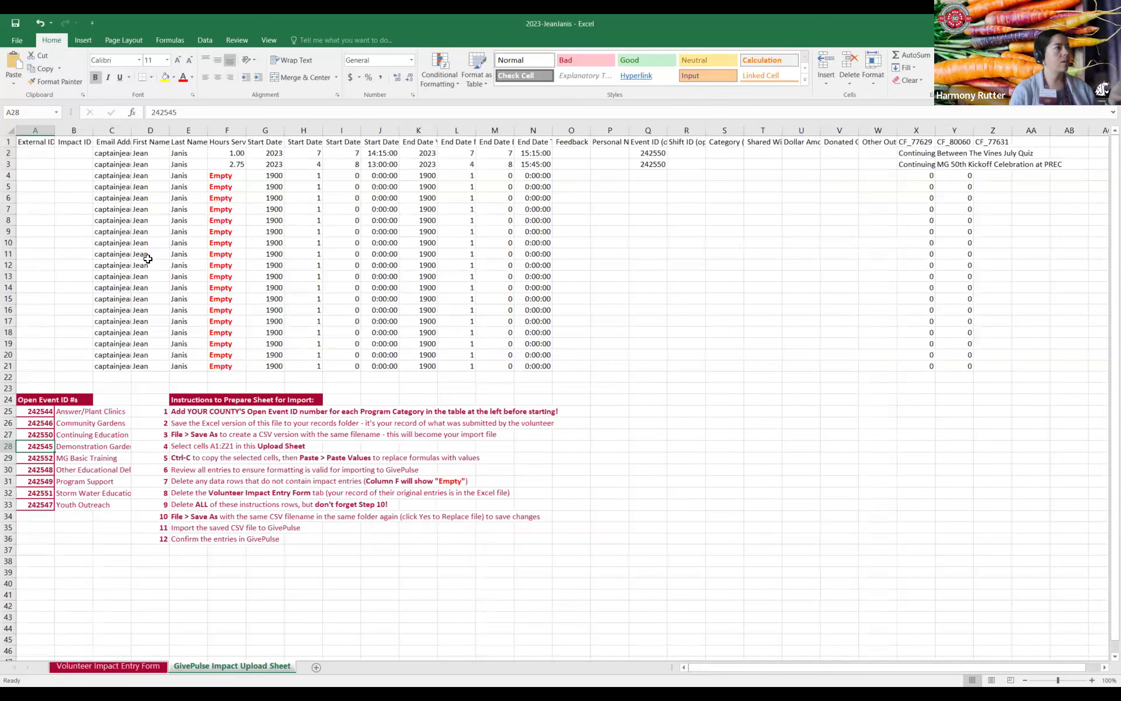
On the Volunteer Impact Entry Form, inspect the second entry's activity date, program category and volunteering location
{"action": "left_click", "coordinate": [136, 667]}
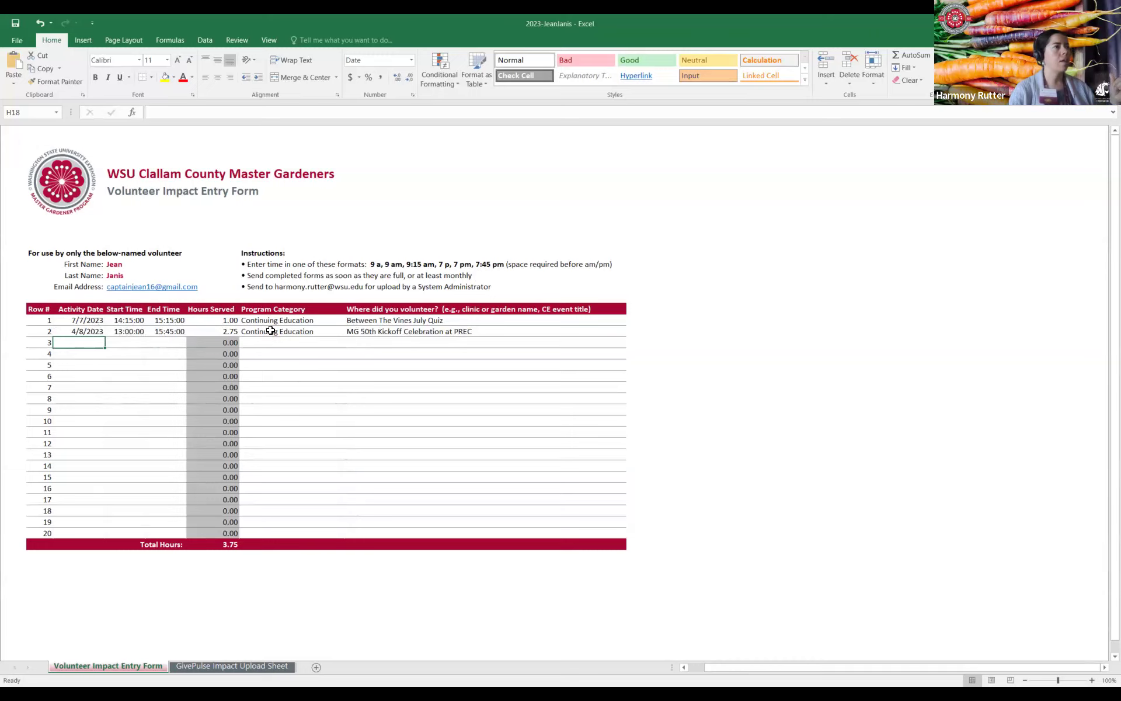
{"action": "left_click", "coordinate": [63, 332]}
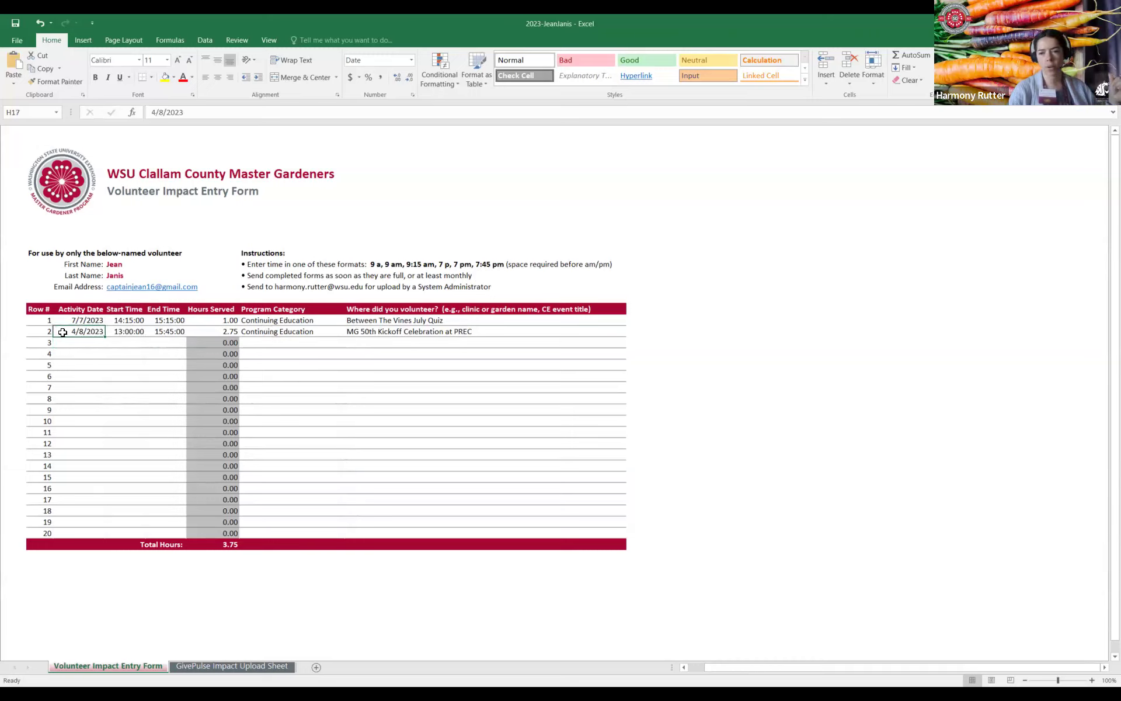
{"action": "left_click", "coordinate": [281, 330]}
{"action": "left_click", "coordinate": [378, 330]}
{"action": "left_click", "coordinate": [282, 331]}
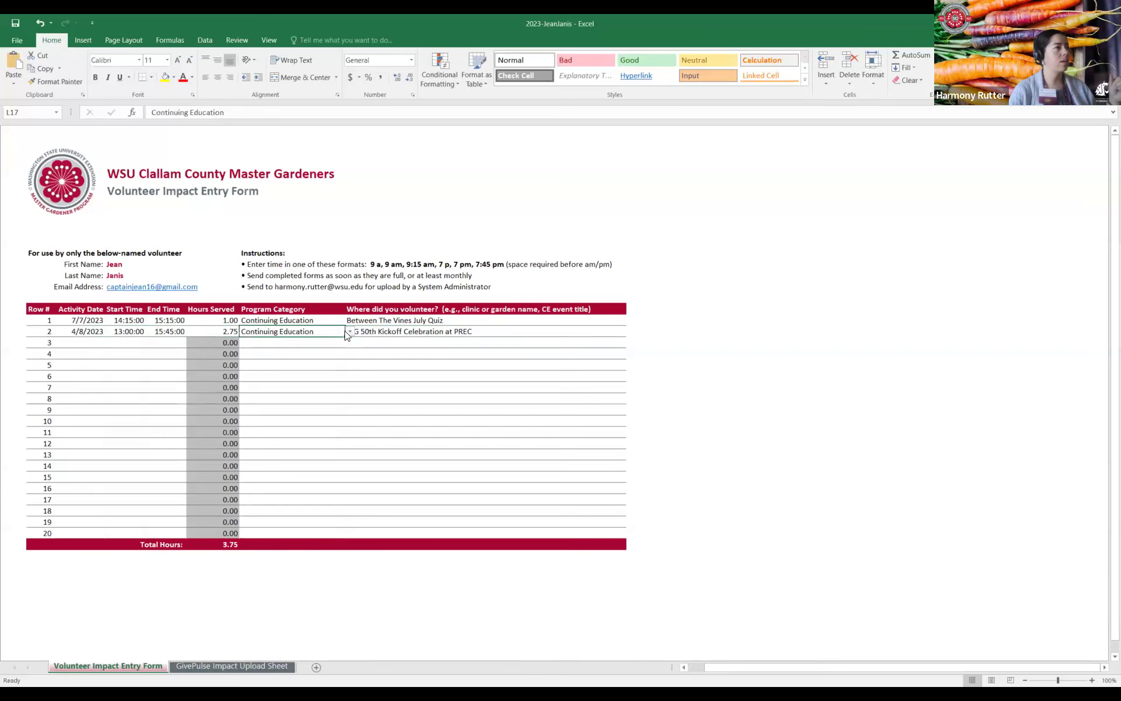
Recheck the second entry's volunteering location and program category on the entry form, and save the Excel workbook from the upload sheet
{"action": "left_click", "coordinate": [406, 332]}
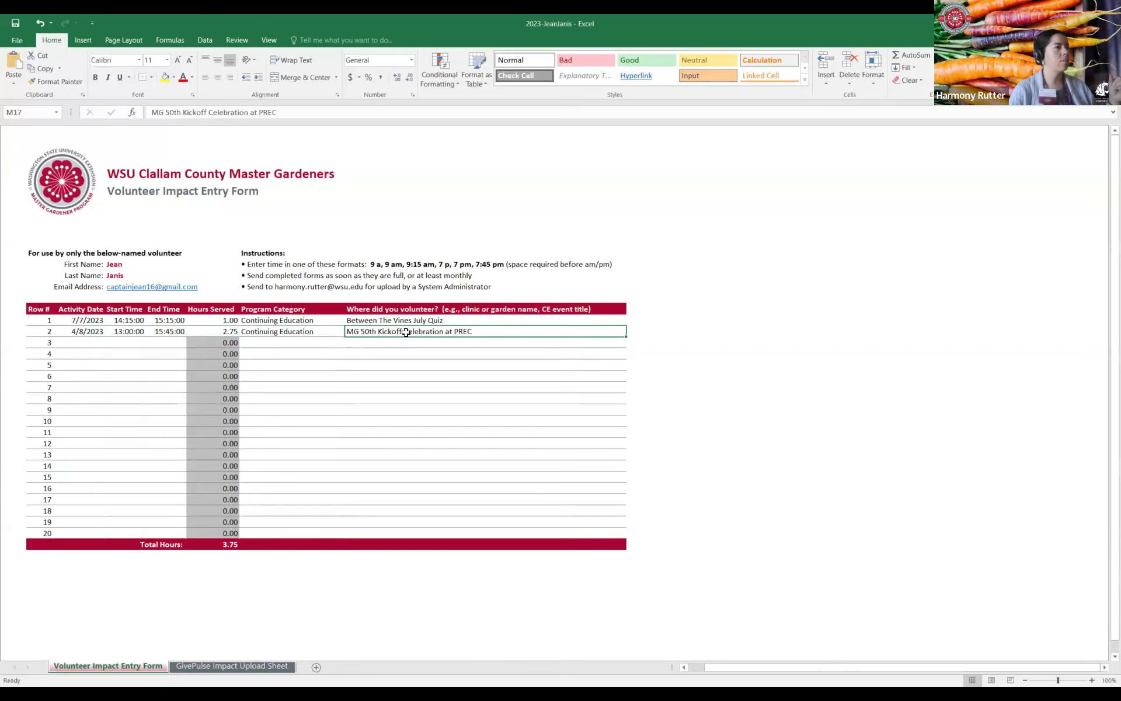
{"action": "left_click", "coordinate": [289, 334]}
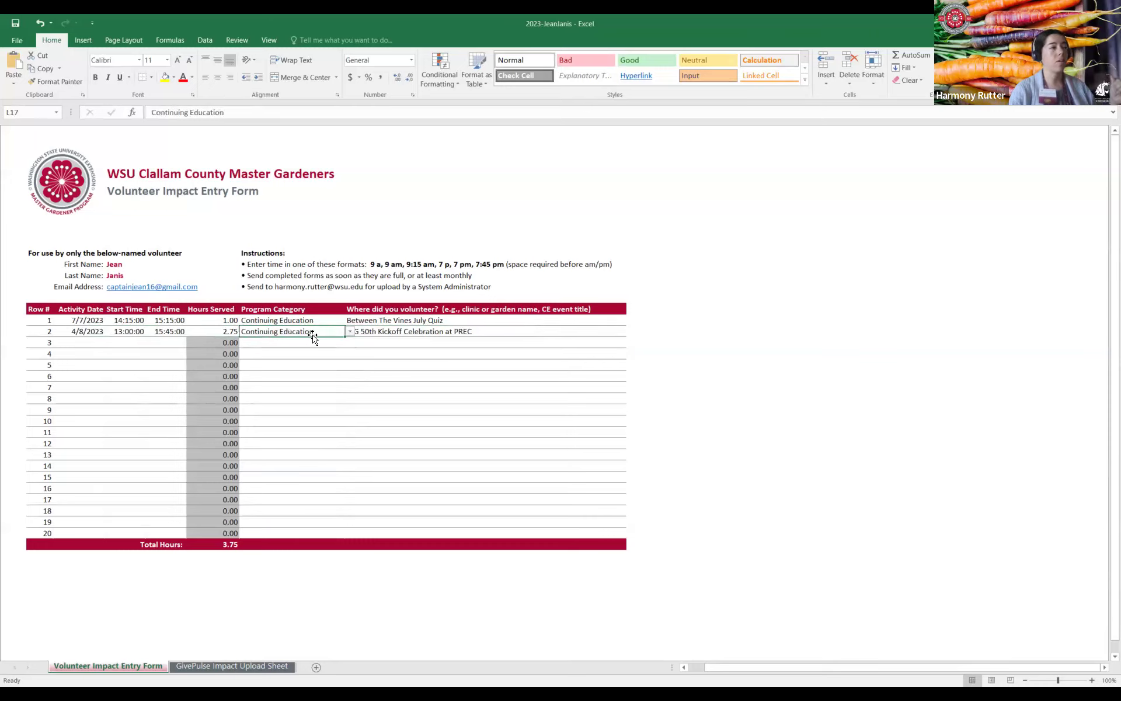
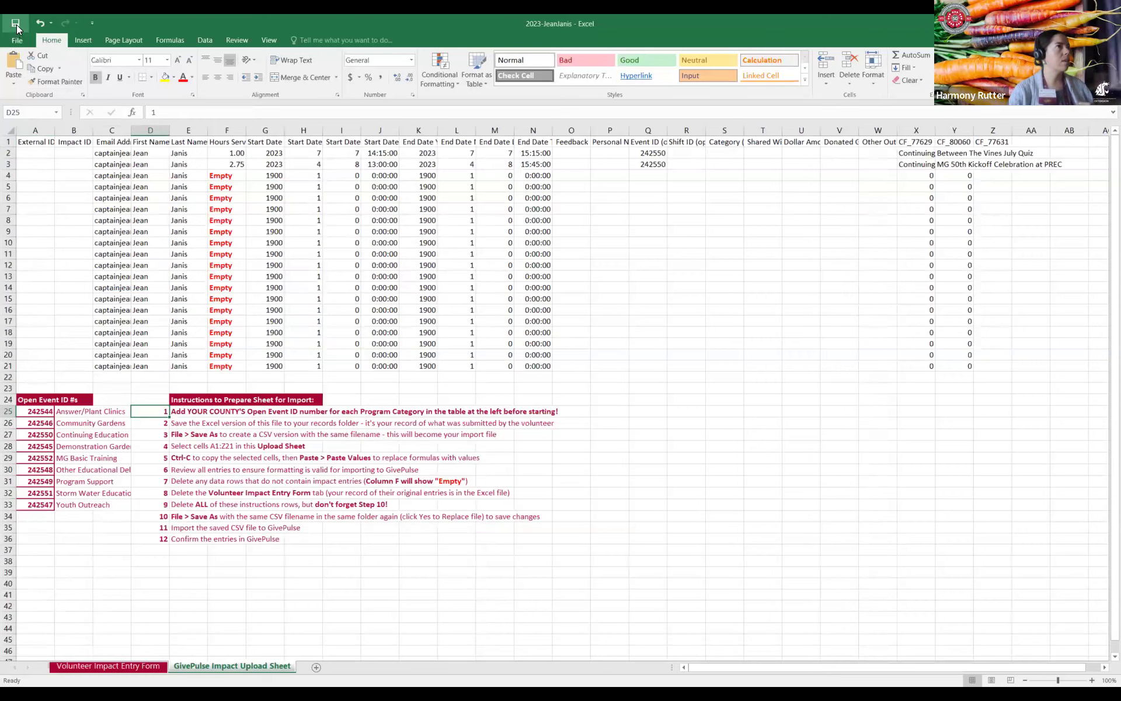
{"action": "left_click", "coordinate": [16, 25]}
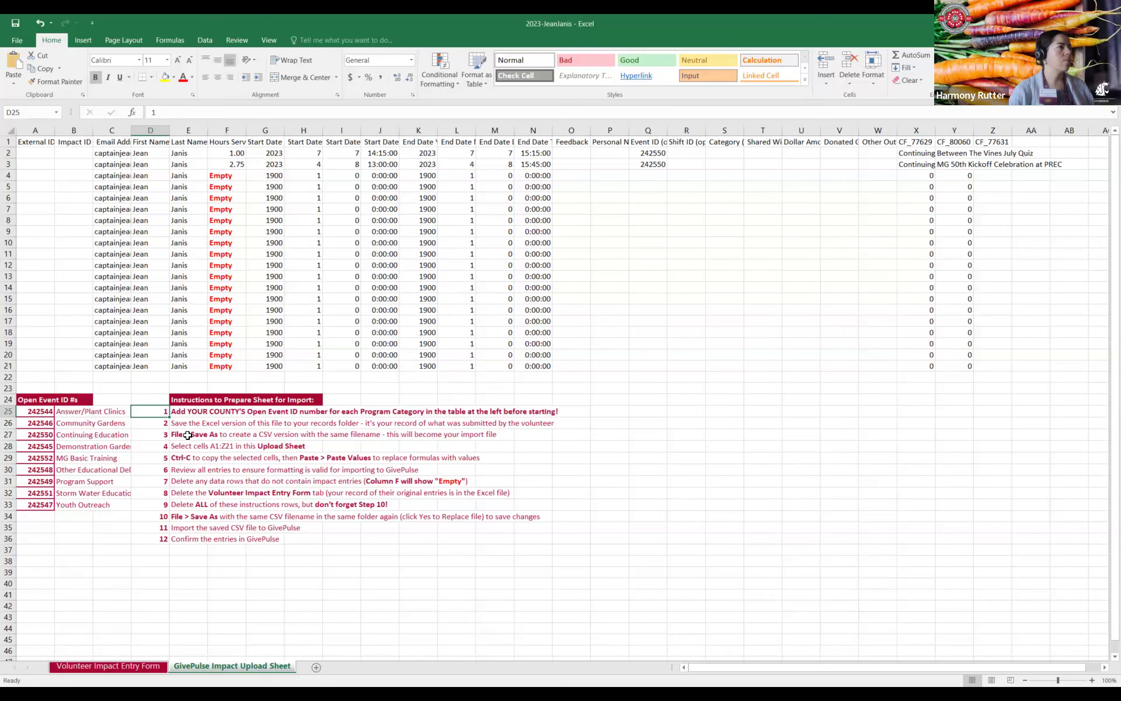
Save the upload sheet as a CSV (Comma delimited) copy in the volunteer's folder, adding "-importfile" to the file name and keeping the CSV format
{"action": "left_click", "coordinate": [17, 43]}
{"action": "left_click", "coordinate": [36, 147]}
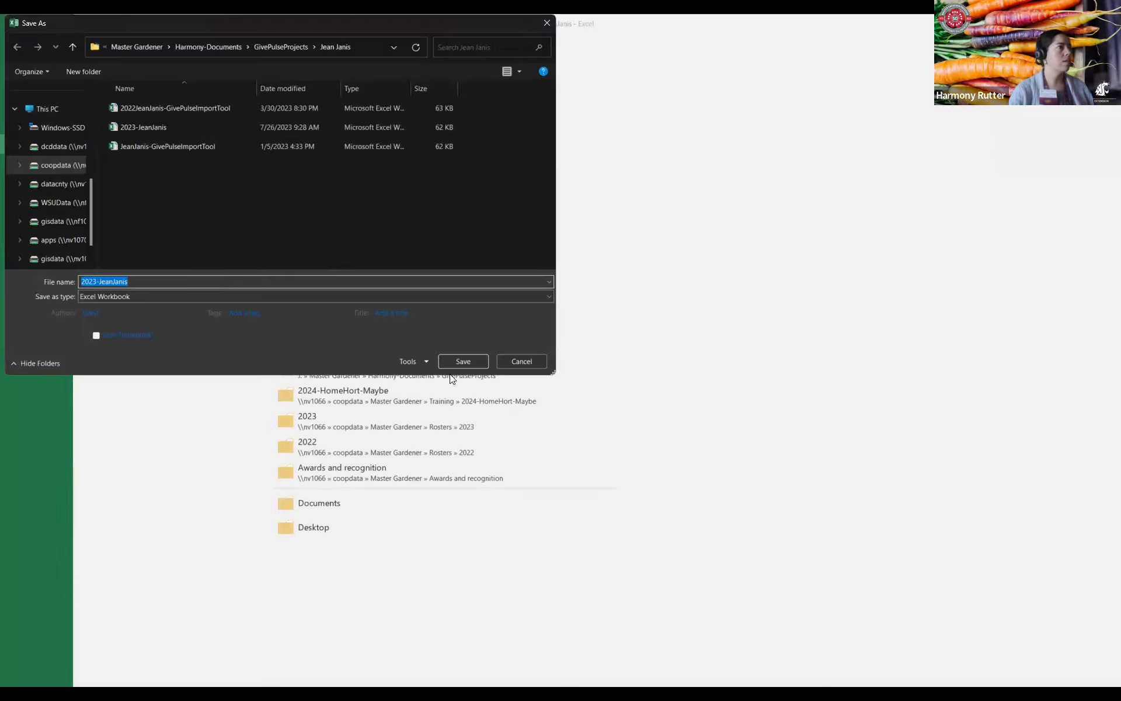
{"action": "left_click", "coordinate": [161, 297]}
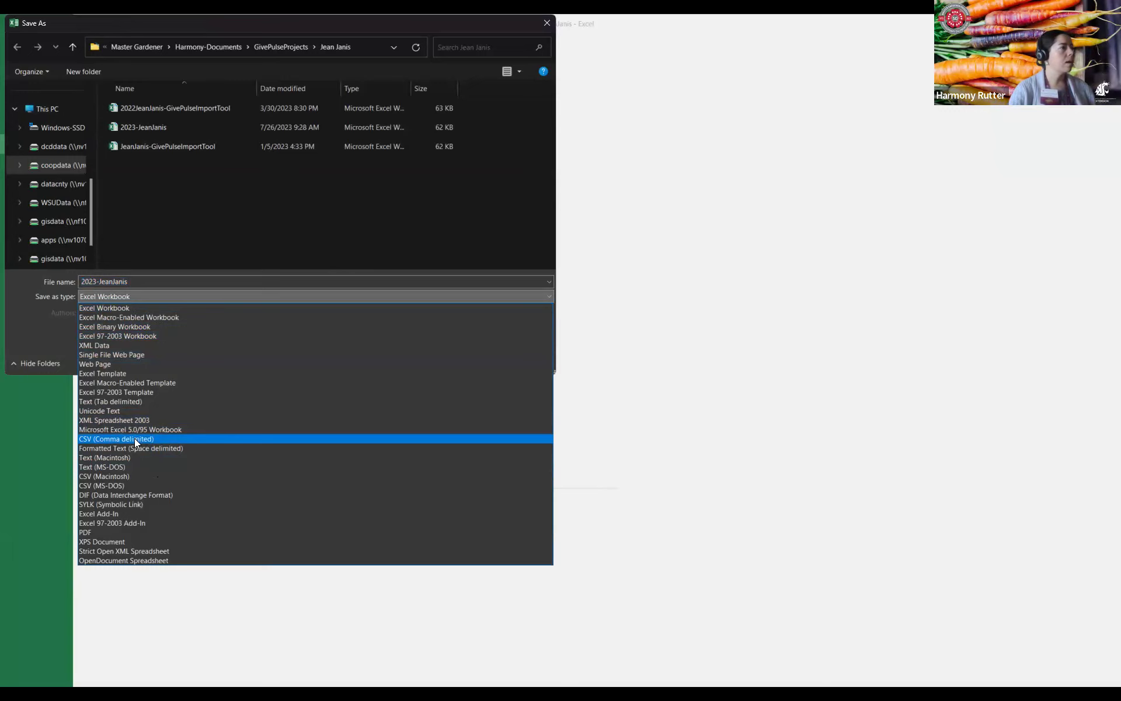
{"action": "left_click", "coordinate": [133, 439]}
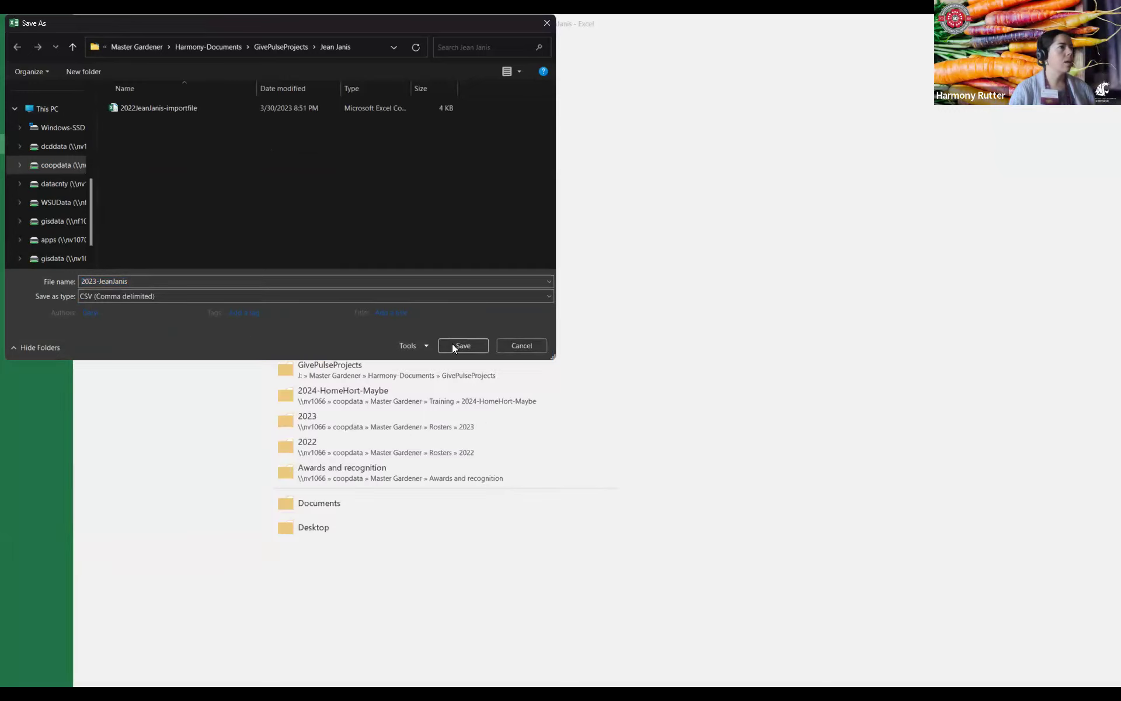
{"action": "left_click", "coordinate": [134, 284]}
{"action": "left_click", "coordinate": [135, 282]}
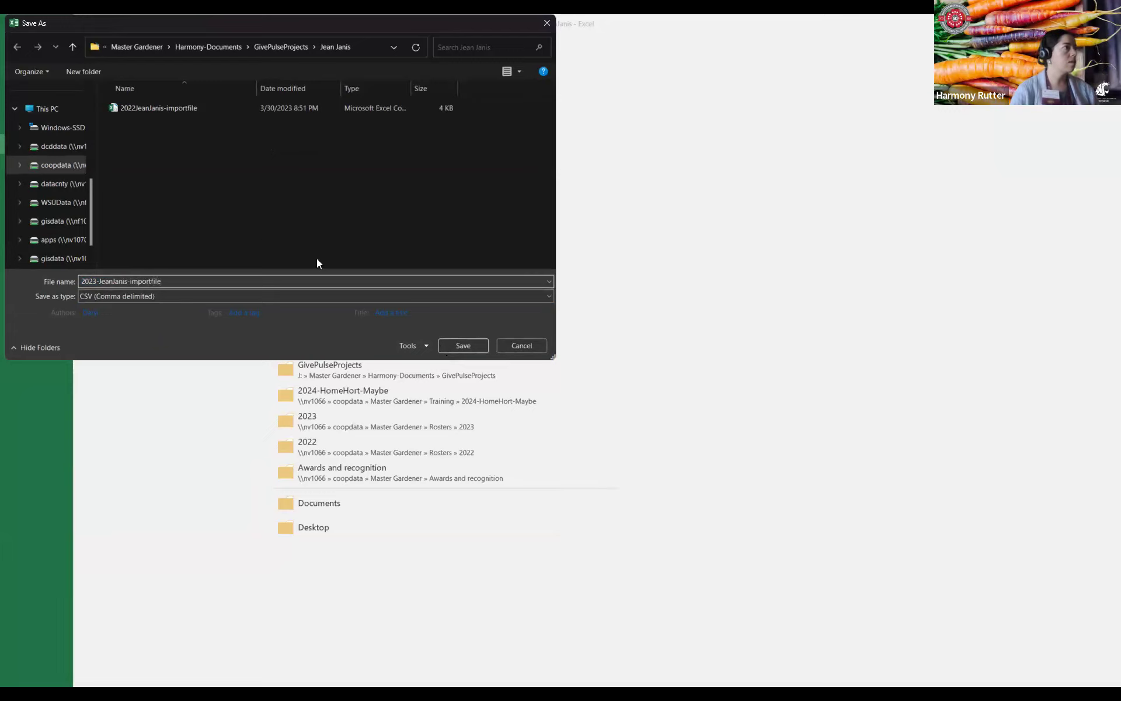
{"action": "left_click", "coordinate": [464, 346]}
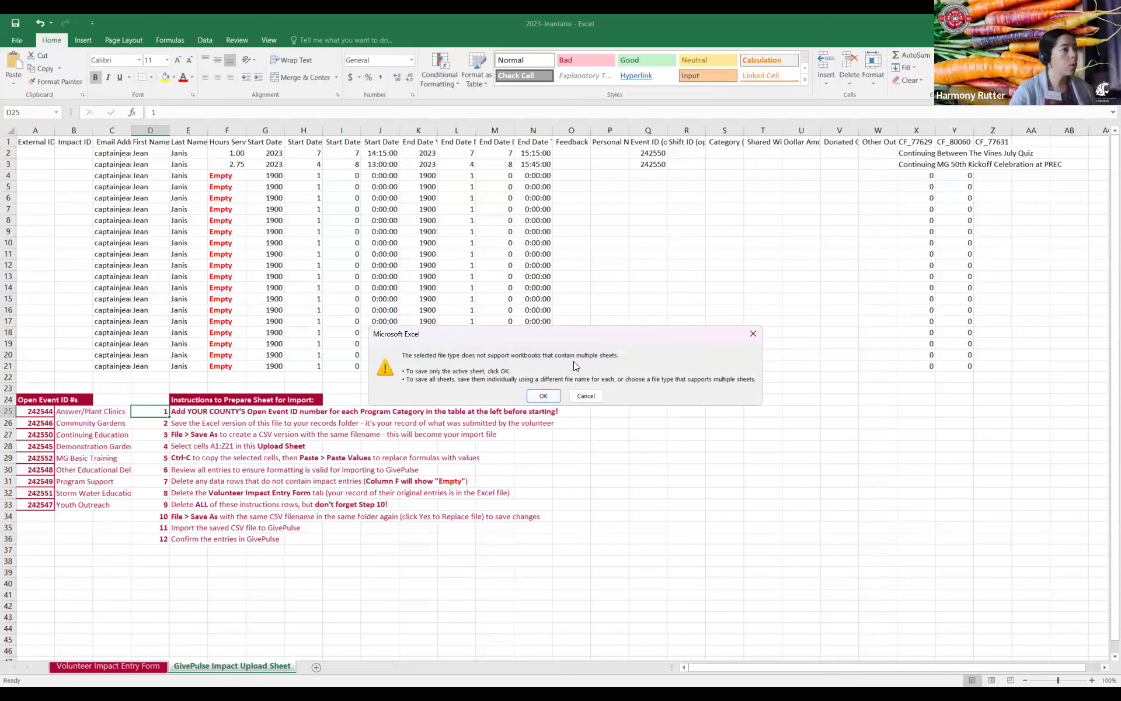
{"action": "left_click", "coordinate": [542, 396]}
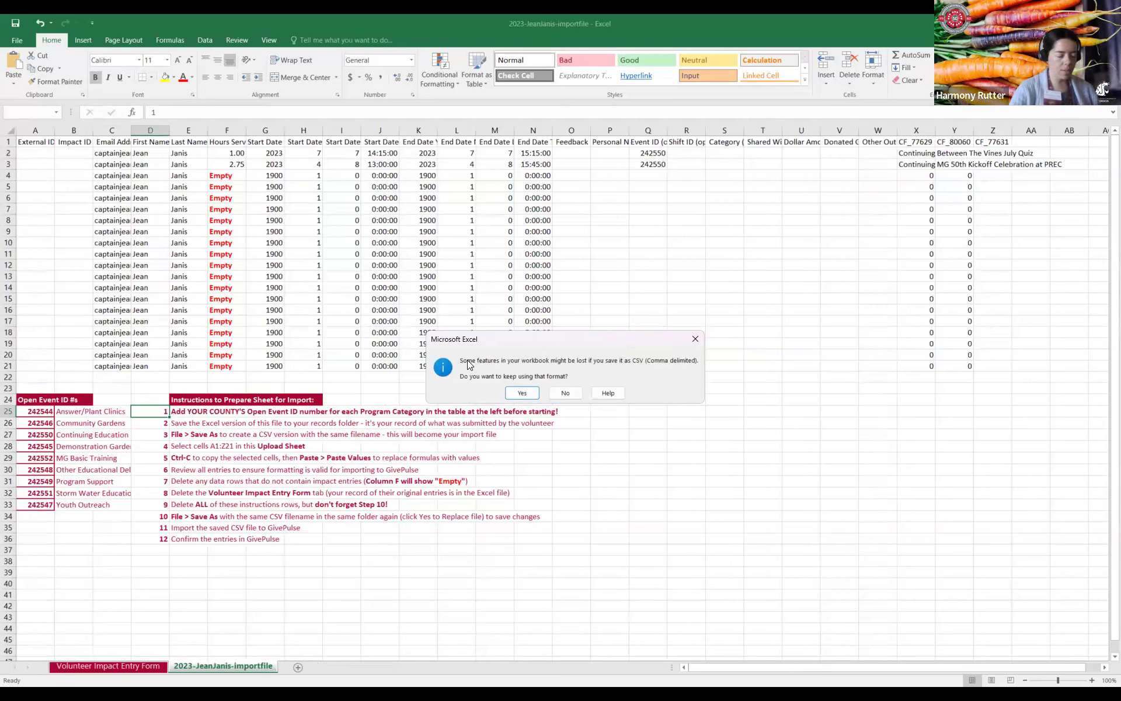
{"action": "left_click", "coordinate": [522, 394]}
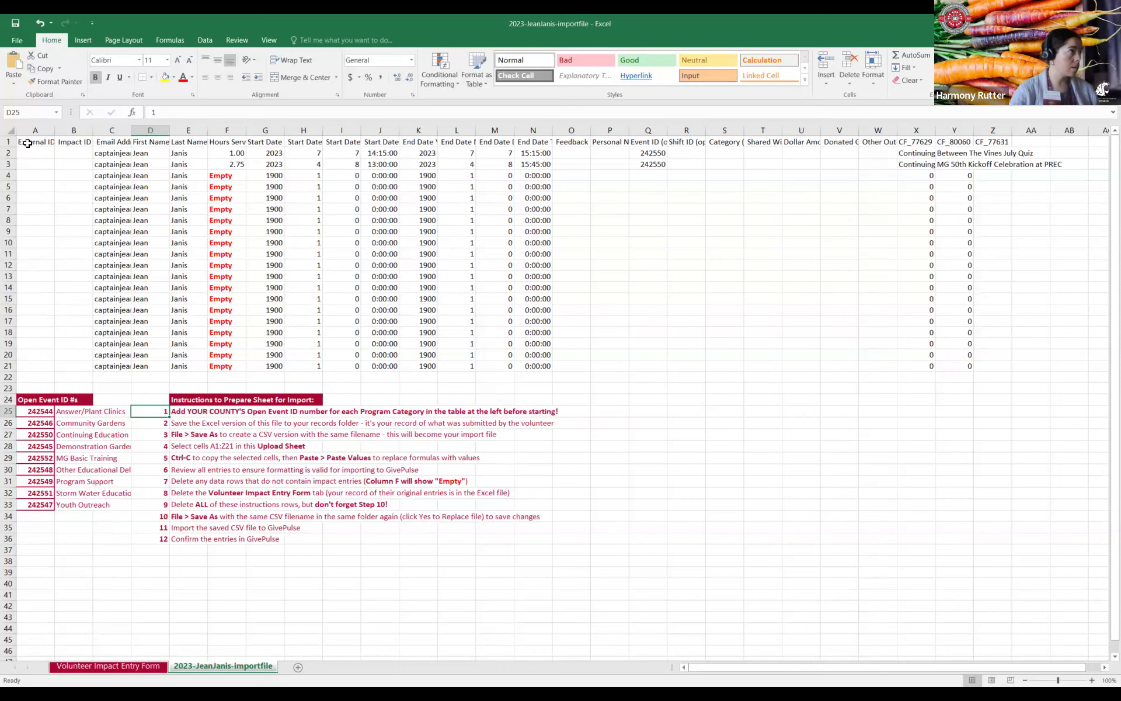
Copy A1:Z21 of the upload sheet and paste it over itself as values to replace the formulas
{"action": "left_click_drag", "start_coordinate": [29, 143], "coordinate": [987, 367]}
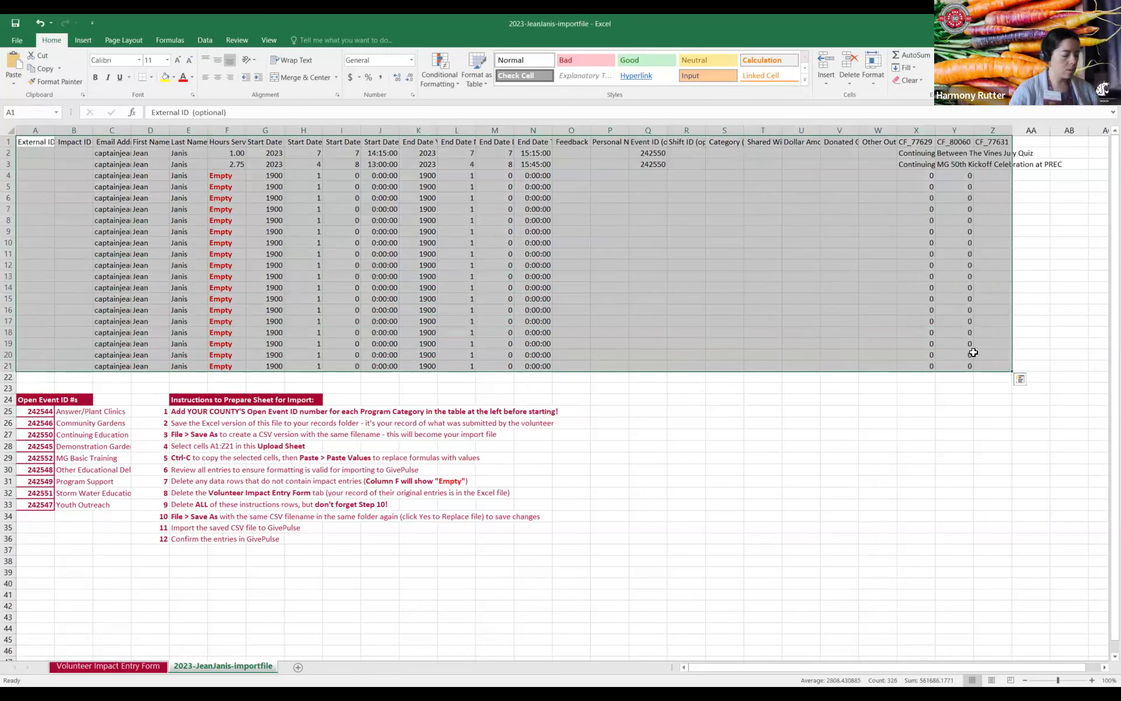
{"action": "right_click", "coordinate": [839, 356]}
{"action": "left_click", "coordinate": [838, 356]}
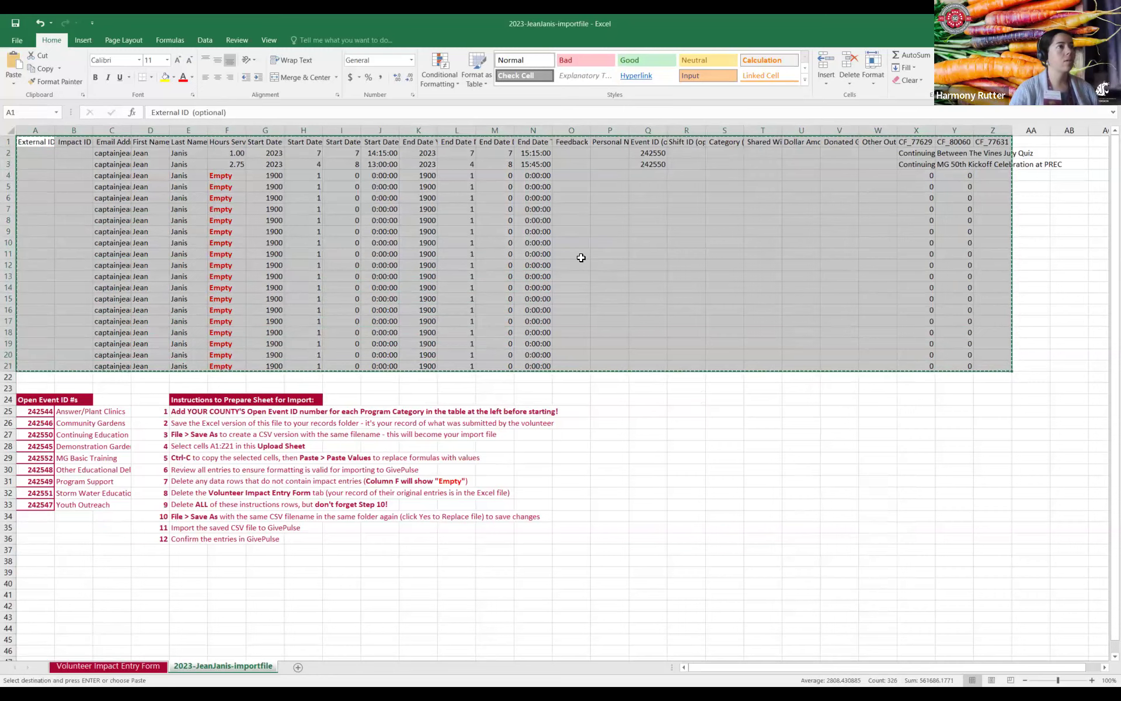
{"action": "right_click", "coordinate": [581, 257]}
{"action": "left_click", "coordinate": [621, 311]}
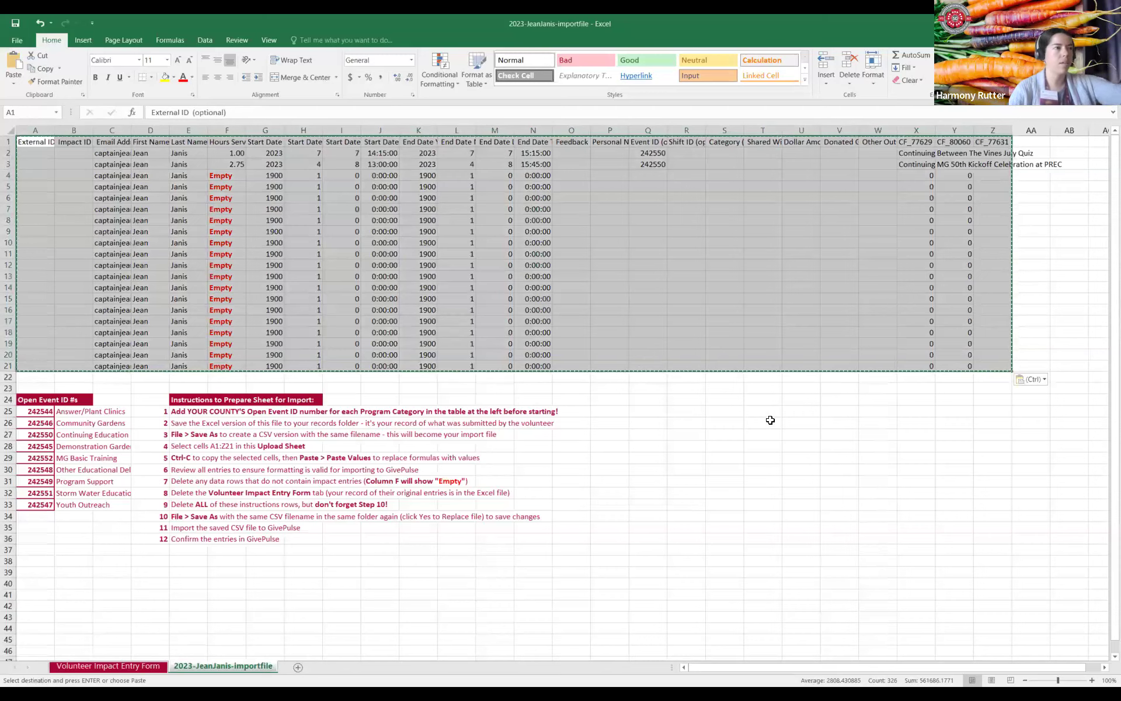
Review the pasted values, checking the rows marked Empty under hours served and their start date cells
{"action": "left_click", "coordinate": [739, 427]}
{"action": "left_click", "coordinate": [878, 434]}
{"action": "left_click", "coordinate": [186, 310]}
{"action": "left_click", "coordinate": [119, 254]}
{"action": "left_click", "coordinate": [221, 219]}
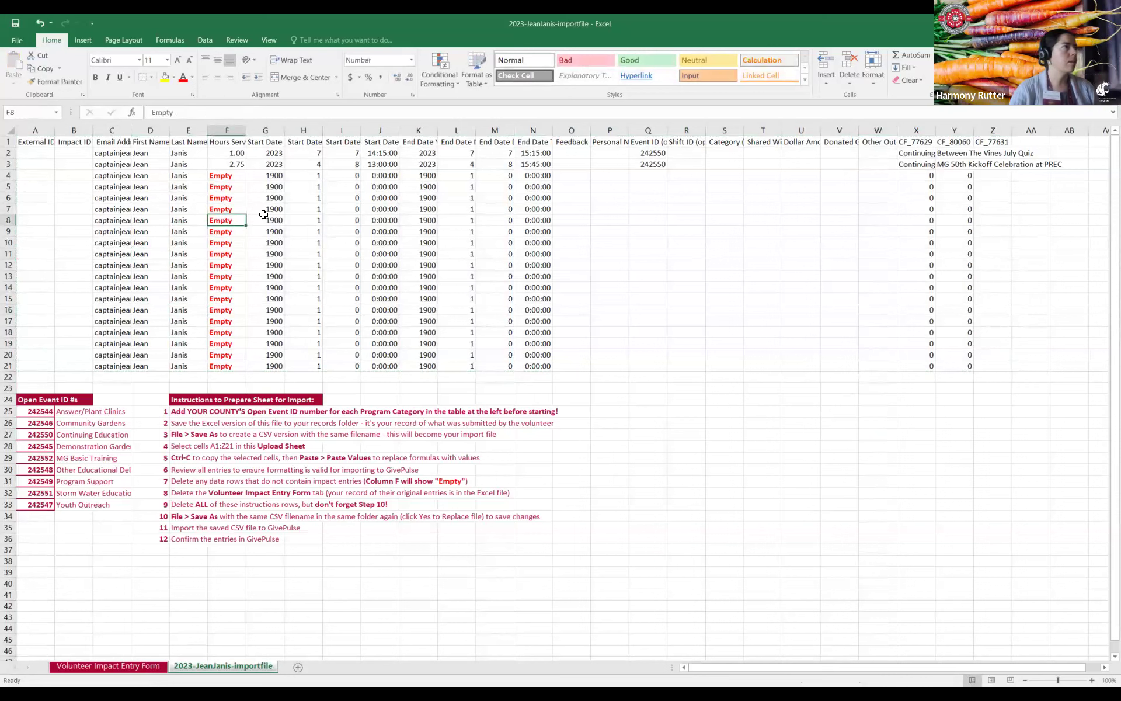
{"action": "left_click", "coordinate": [275, 199]}
{"action": "left_click", "coordinate": [283, 253]}
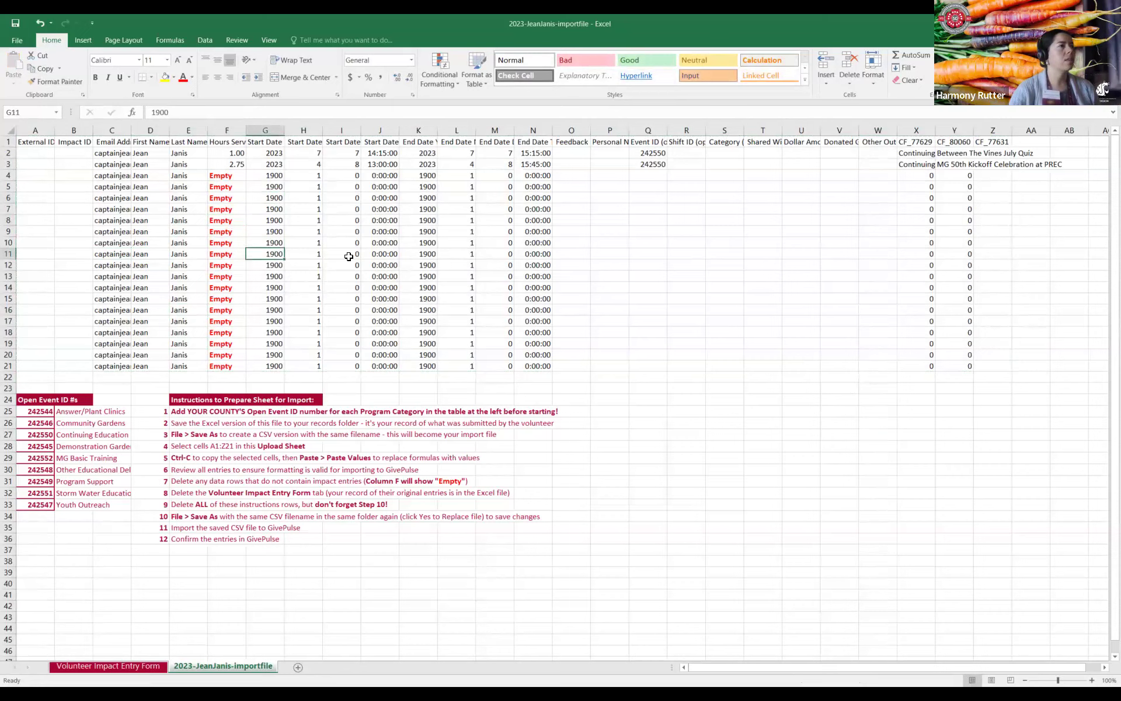
{"action": "left_click", "coordinate": [345, 254]}
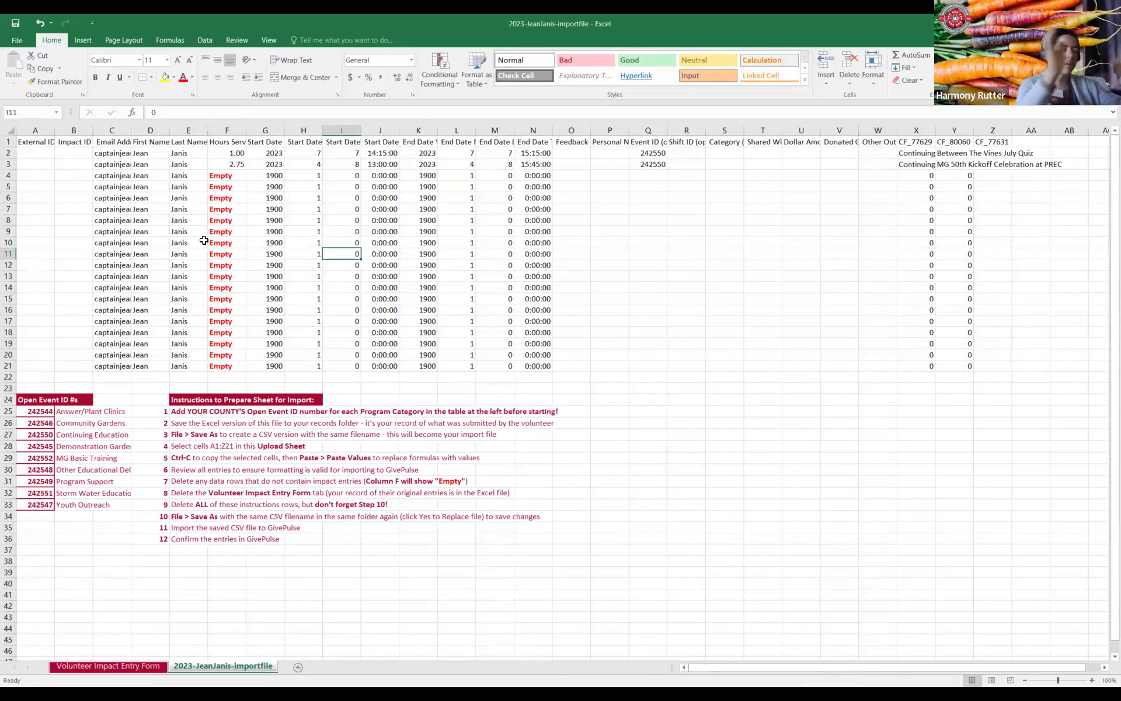
Clear the contents of the unused impact rows in A4:Z21
{"action": "left_click", "coordinate": [36, 175]}
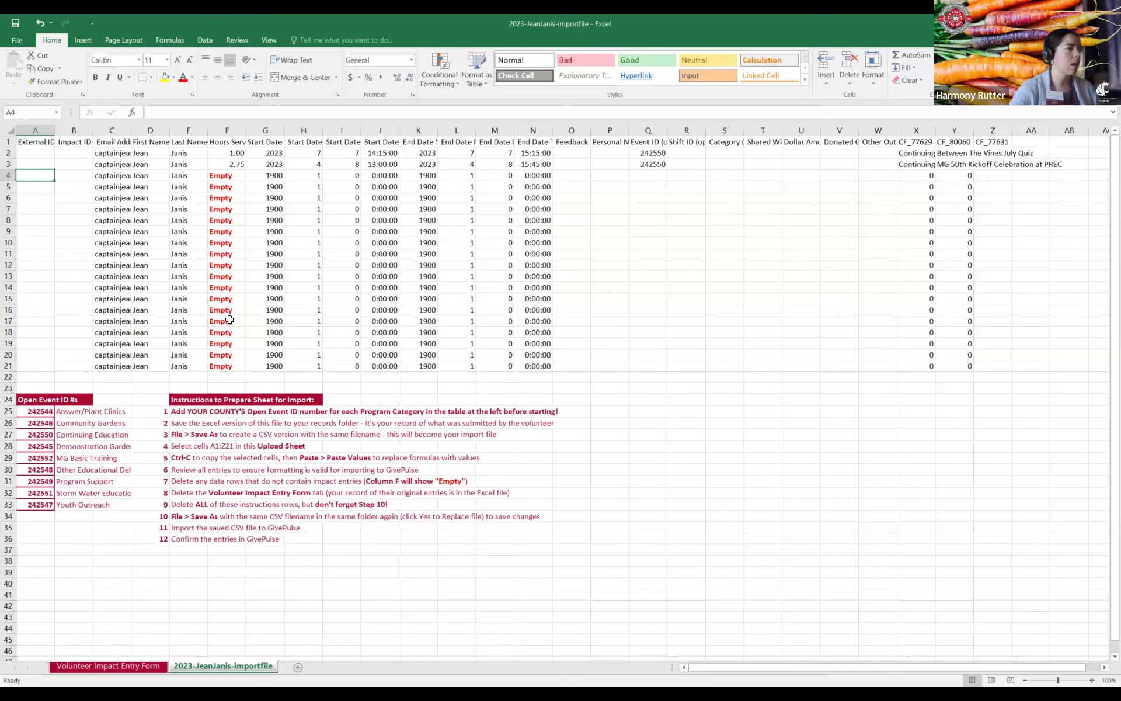
{"action": "mouse_move", "coordinate": [28, 175]}
{"action": "left_mouse_down"}
{"action": "mouse_move", "coordinate": [500, 195]}
{"action": "mouse_move", "coordinate": [880, 234]}
{"action": "mouse_move", "coordinate": [1008, 218]}
{"action": "mouse_move", "coordinate": [993, 246]}
{"action": "mouse_move", "coordinate": [985, 368]}
{"action": "left_mouse_up"}
{"action": "key", "text": "Delete"}
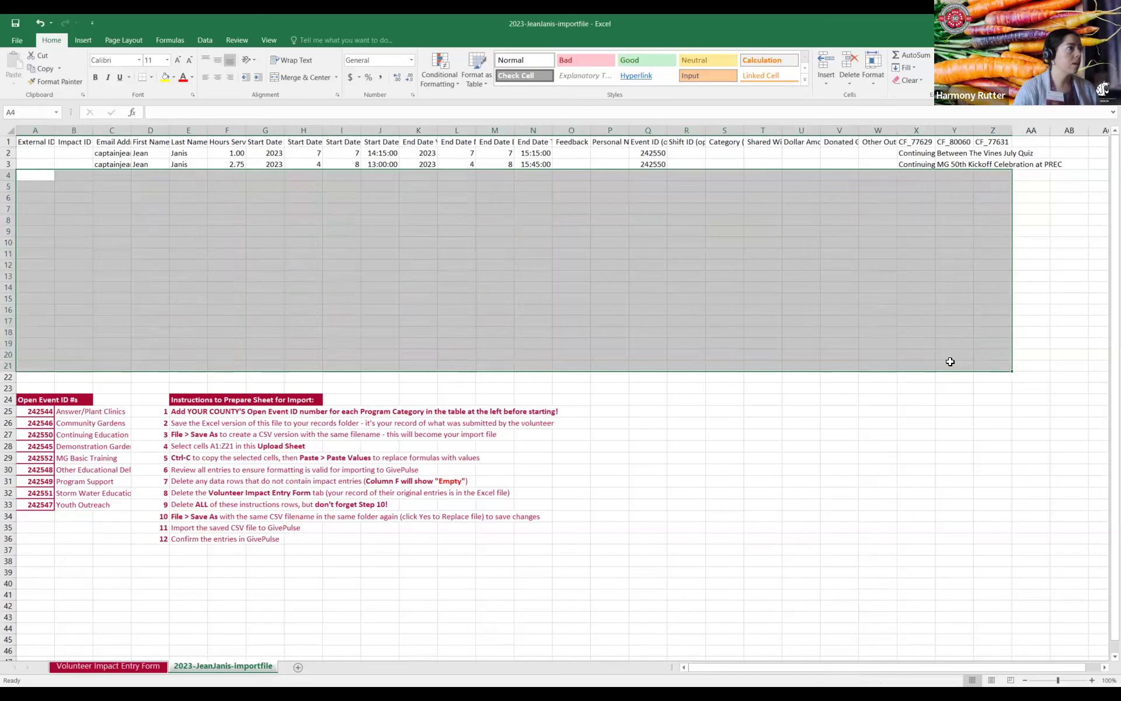
{"action": "left_click", "coordinate": [839, 422]}
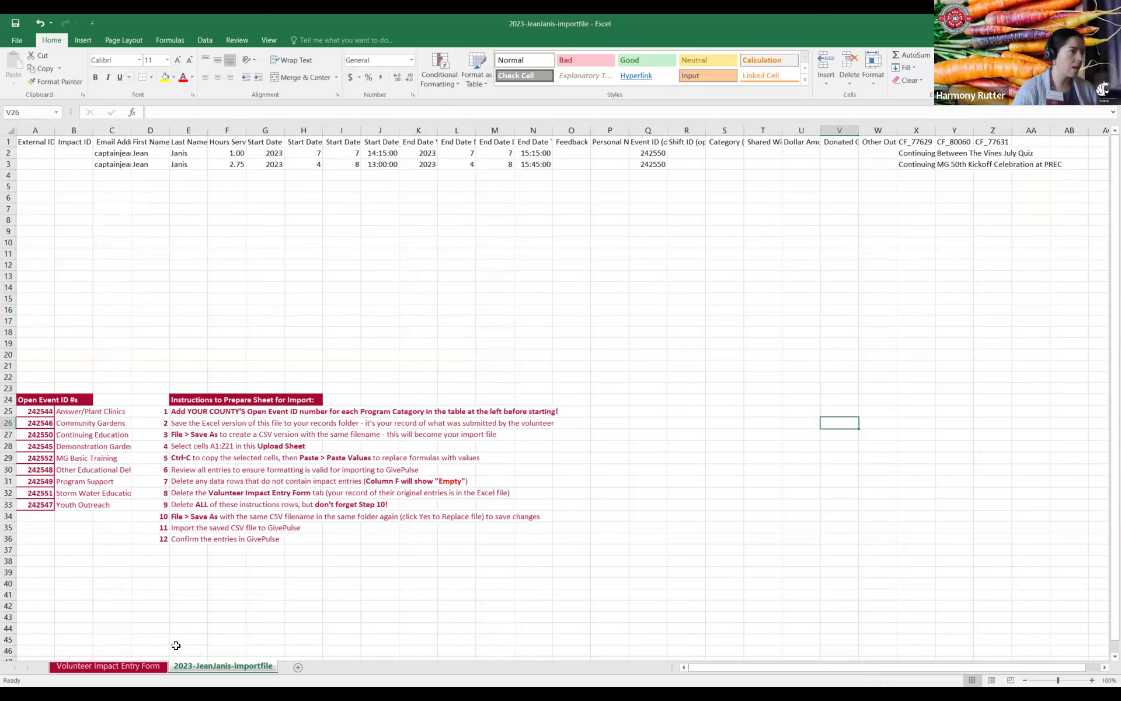
Permanently delete the Volunteer Impact Entry Form sheet from the import file
{"action": "right_click", "coordinate": [123, 666]}
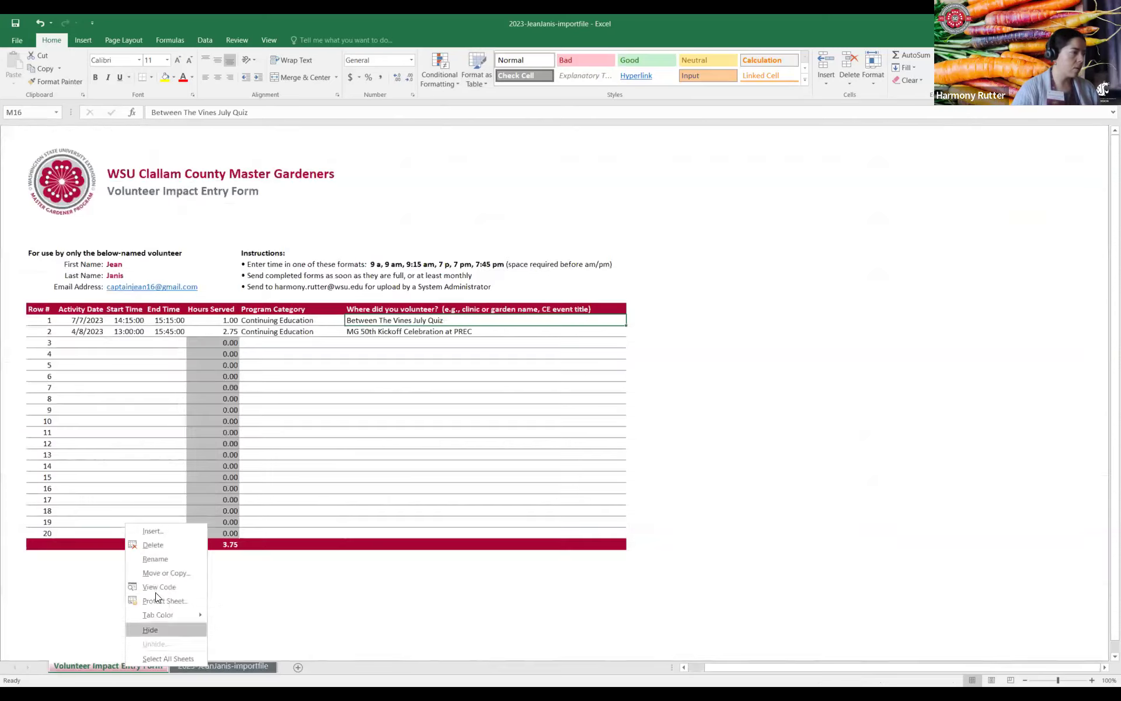
{"action": "left_click", "coordinate": [167, 546]}
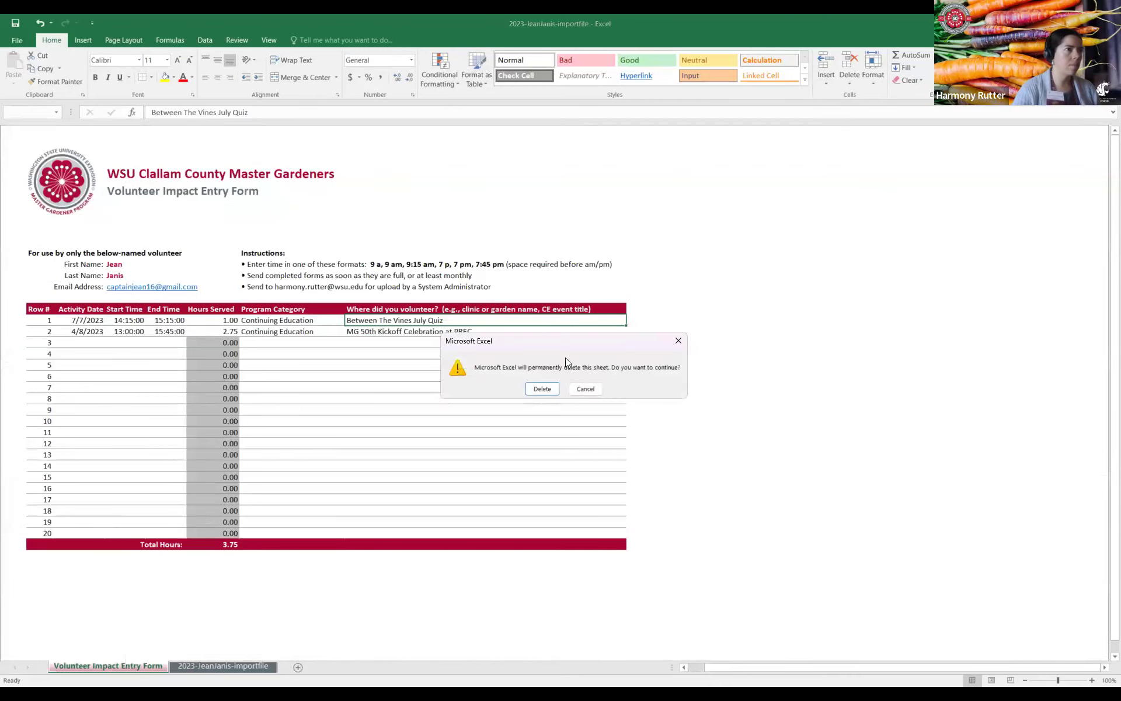
{"action": "left_click", "coordinate": [546, 390]}
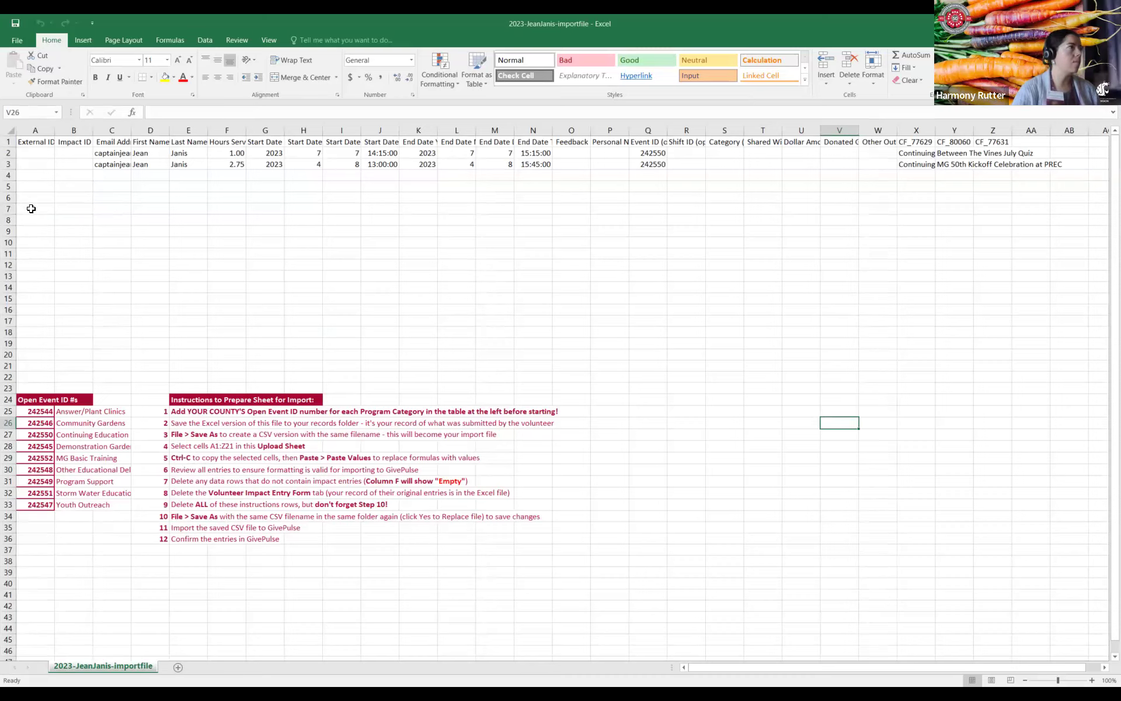
Delete rows 24 to 36, which hold the Open Event ID table and the import instructions
{"action": "left_click_drag", "start_coordinate": [32, 253], "coordinate": [593, 554]}
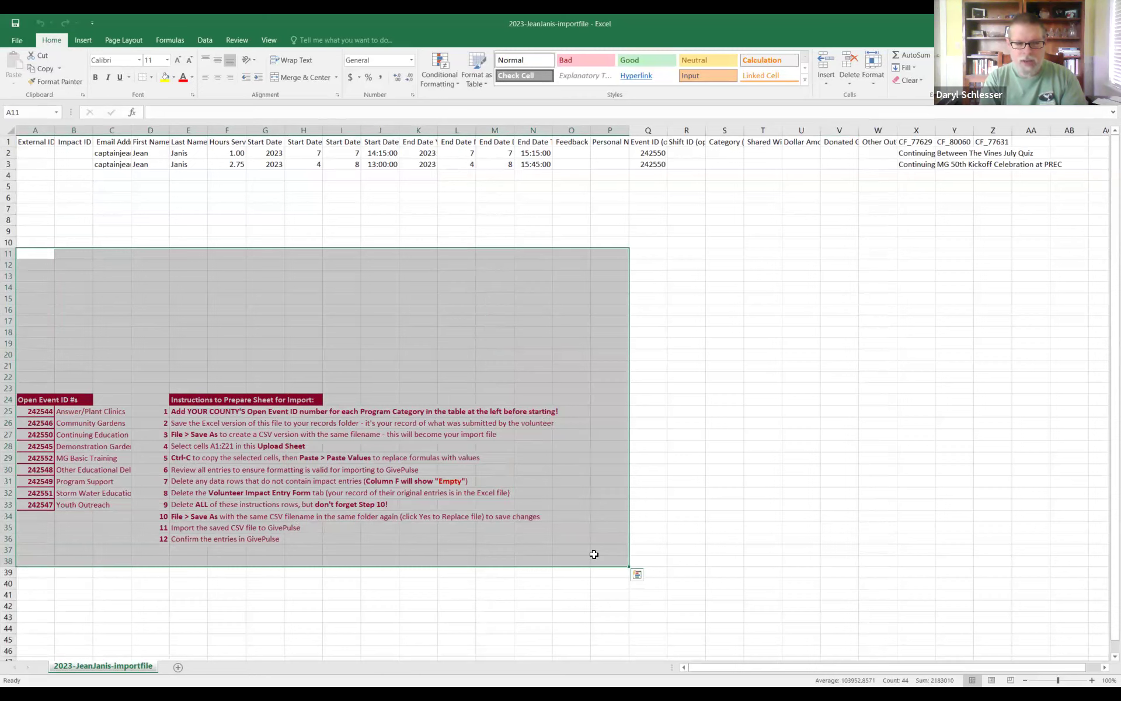
{"action": "left_click", "coordinate": [7, 400]}
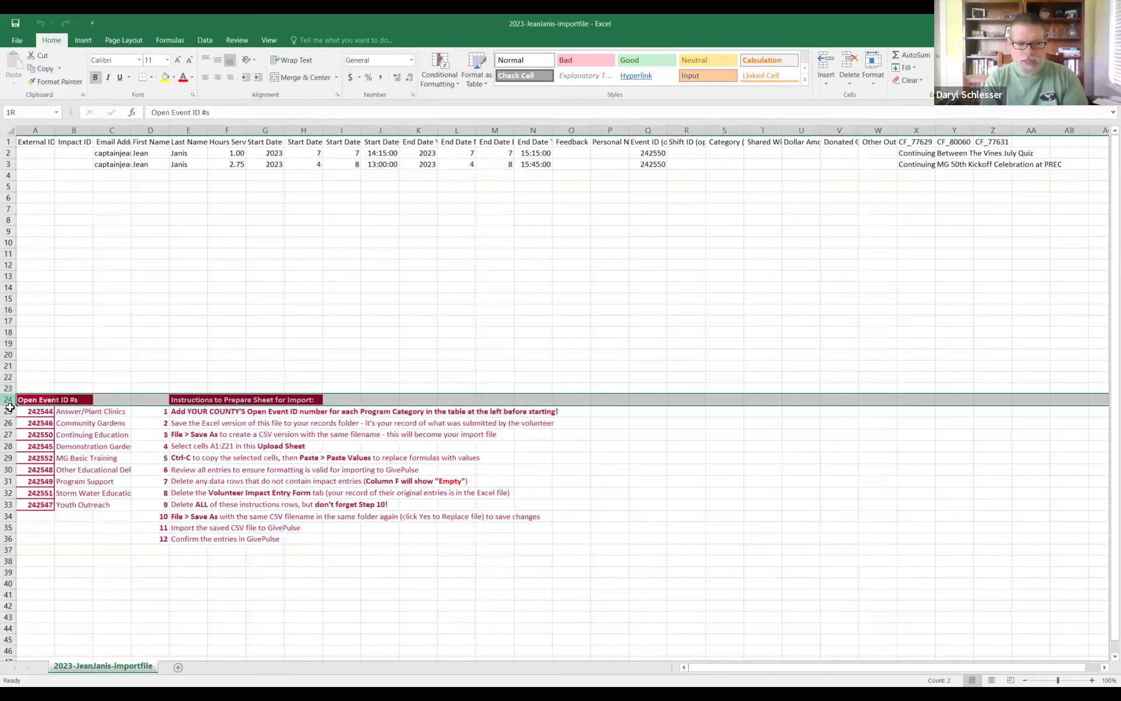
{"action": "left_click", "coordinate": [27, 541], "text": "shift"}
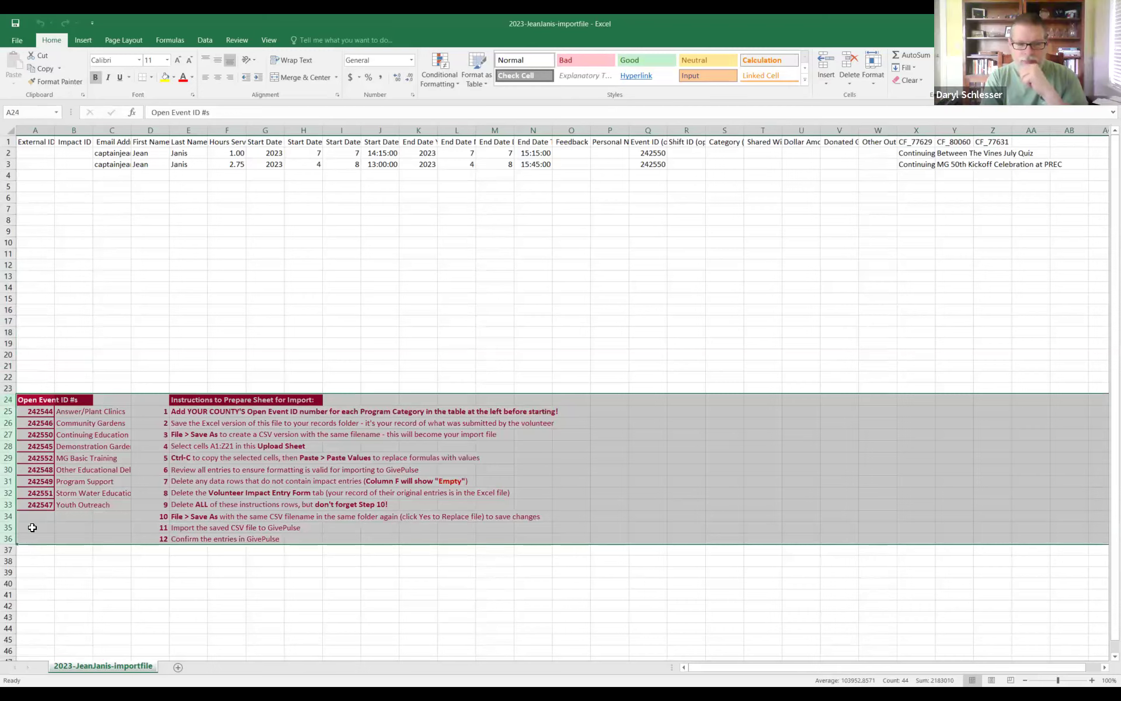
{"action": "right_click", "coordinate": [52, 523]}
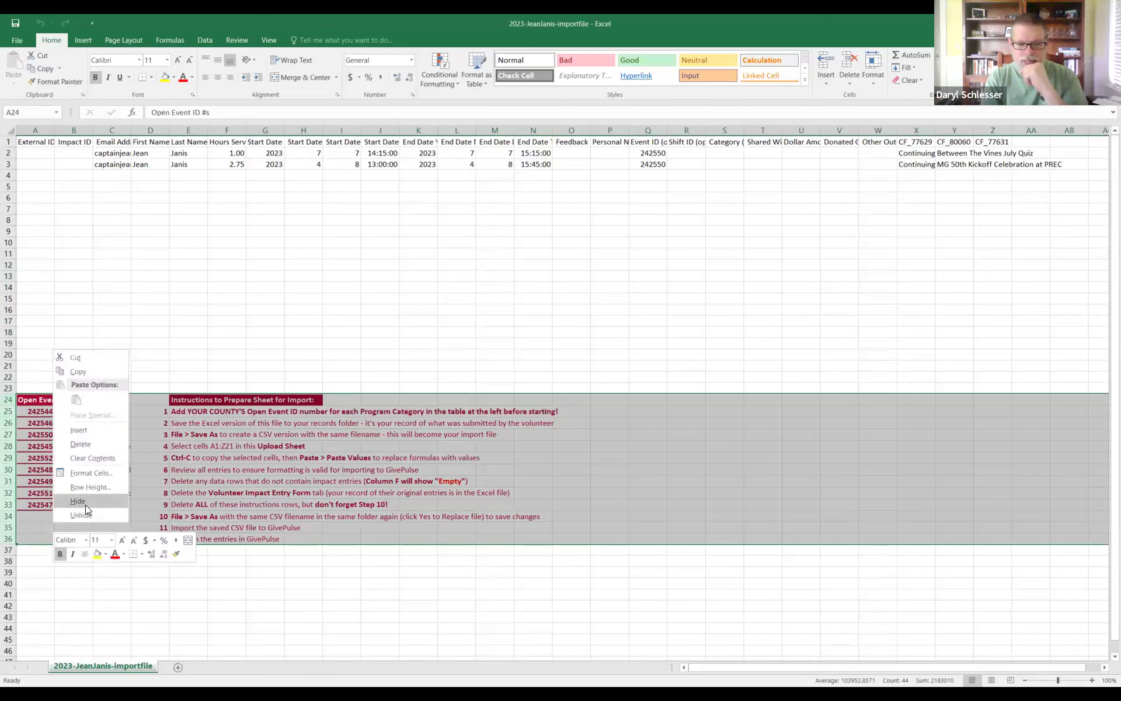
{"action": "right_click", "coordinate": [7, 516]}
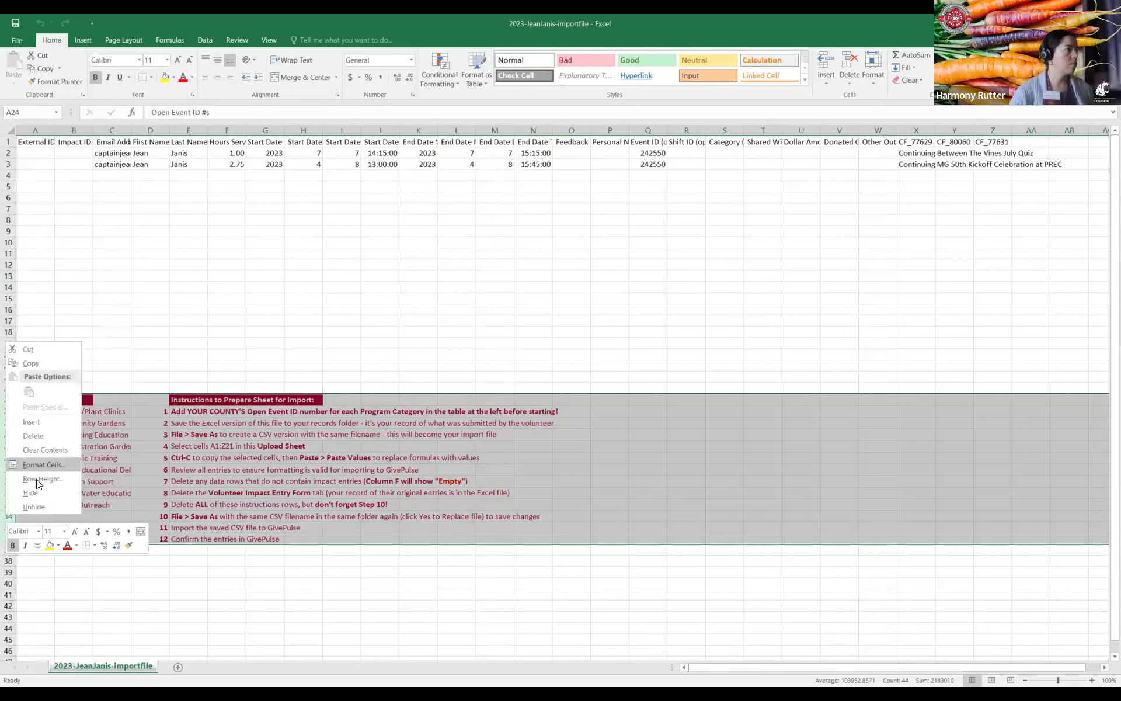
{"action": "left_click", "coordinate": [33, 435]}
{"action": "left_click", "coordinate": [80, 365]}
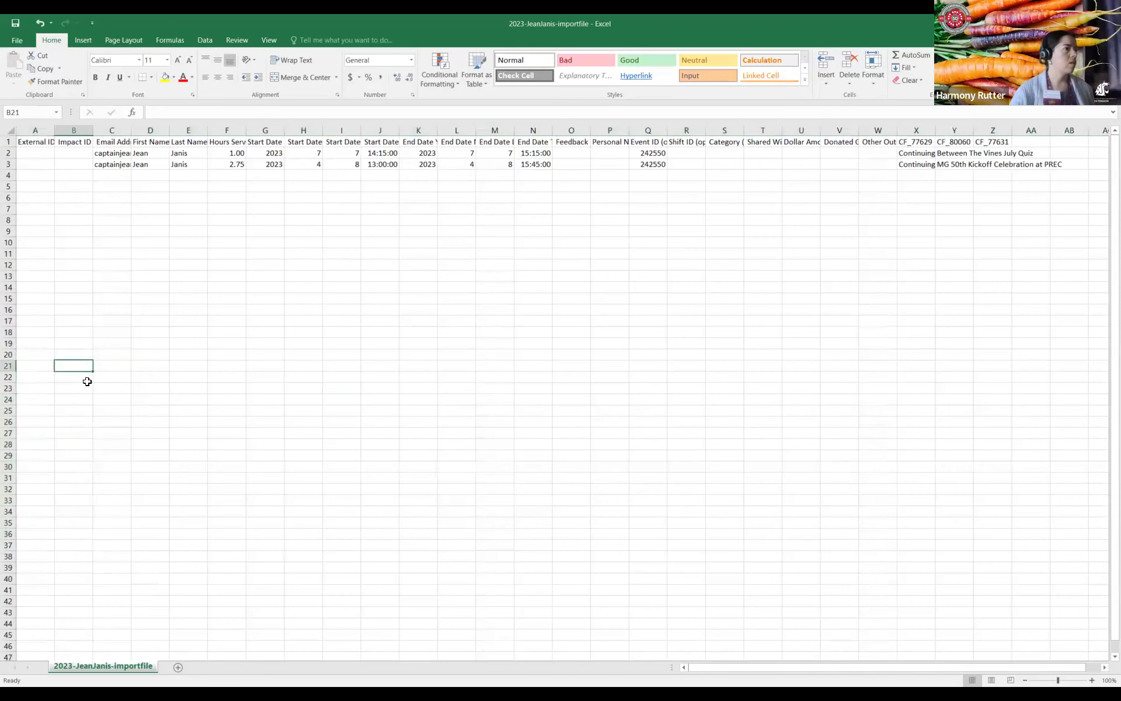
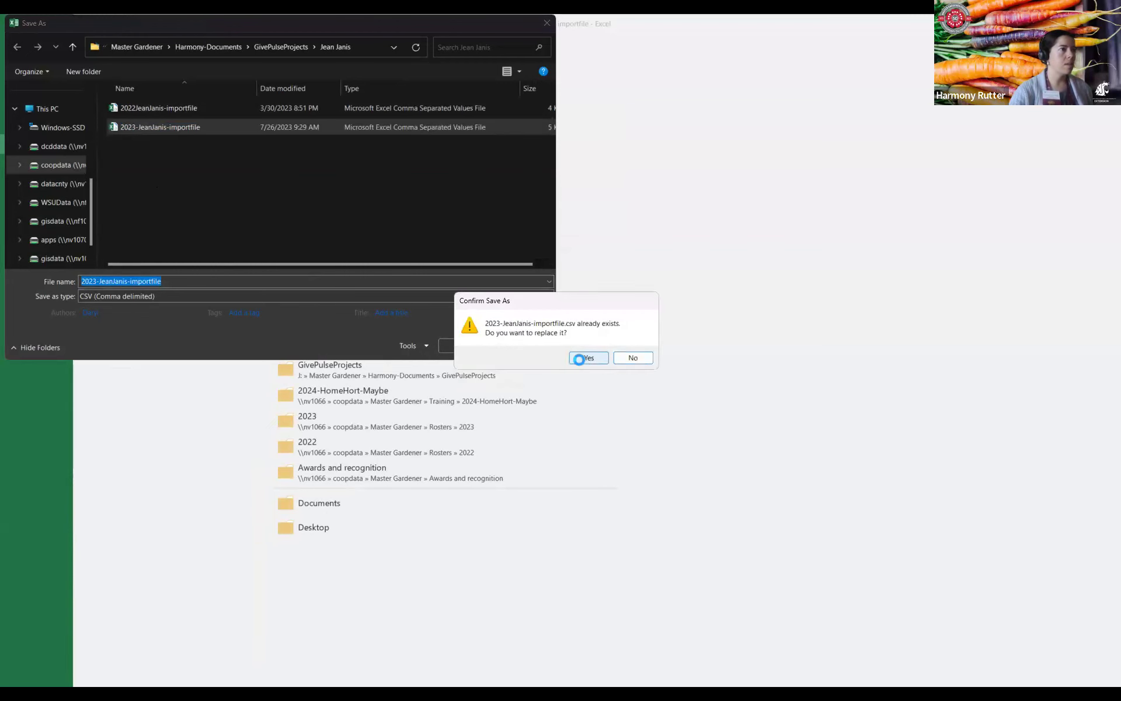
Save the volunteer's 2023 import file as CSV (Comma delimited), replacing the existing file, and close it with its changes saved
{"action": "key", "text": "Return"}
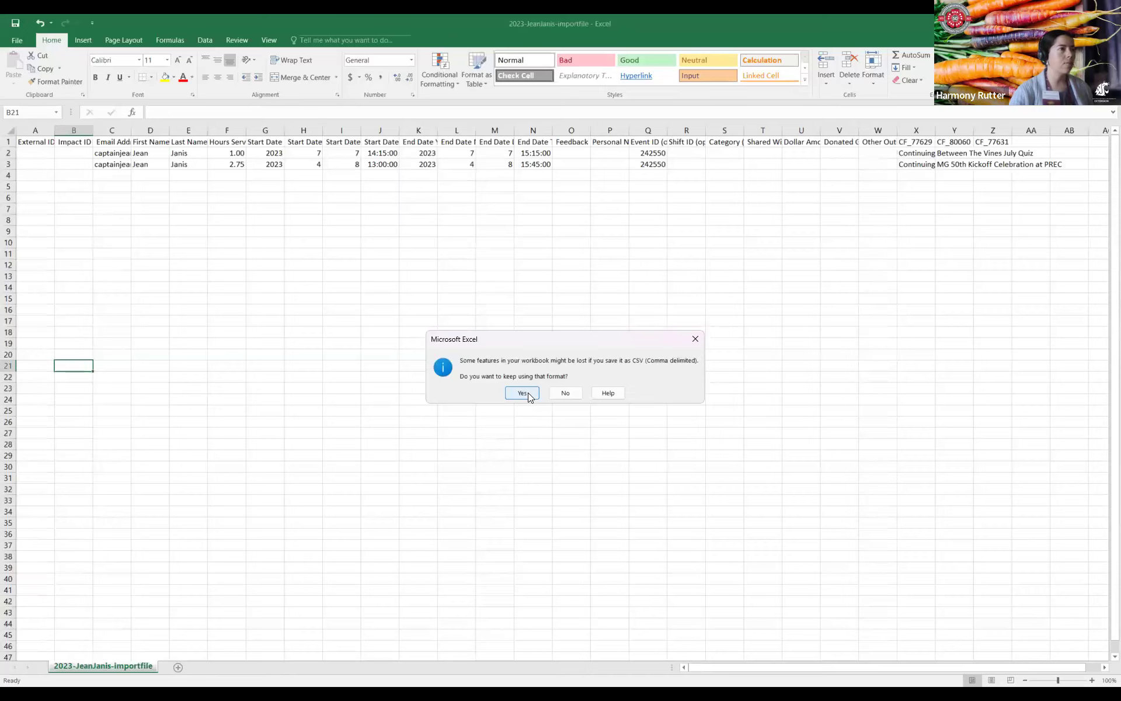
{"action": "left_click", "coordinate": [522, 393]}
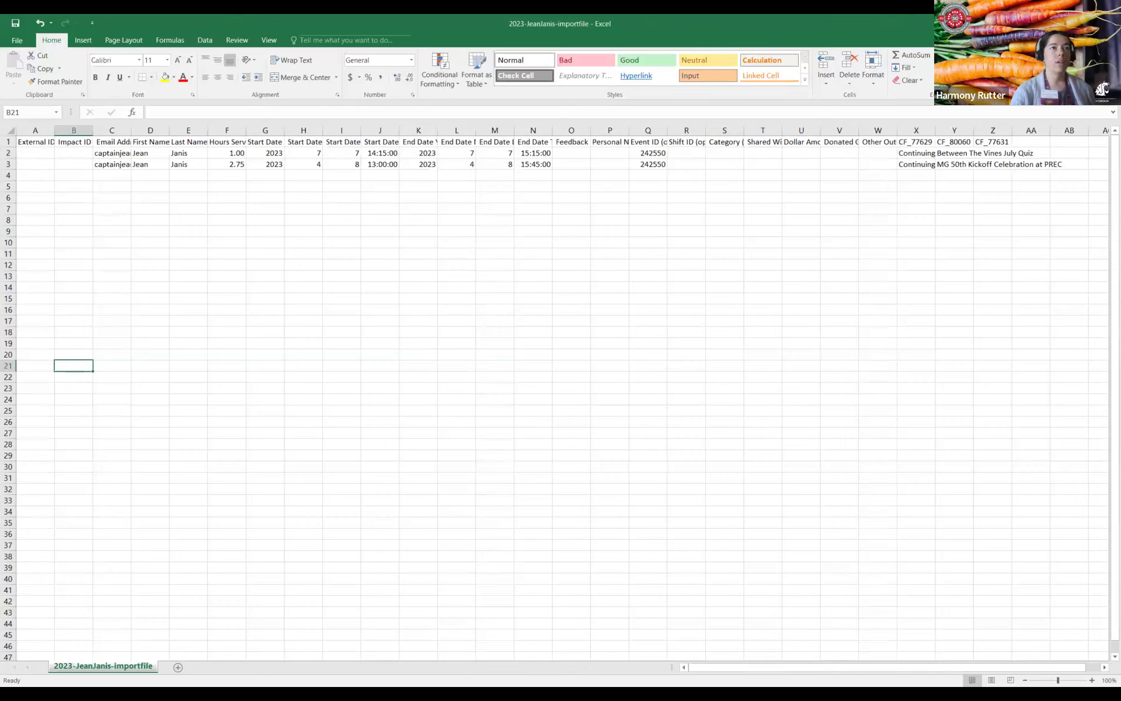
{"action": "key", "text": "ctrl+w"}
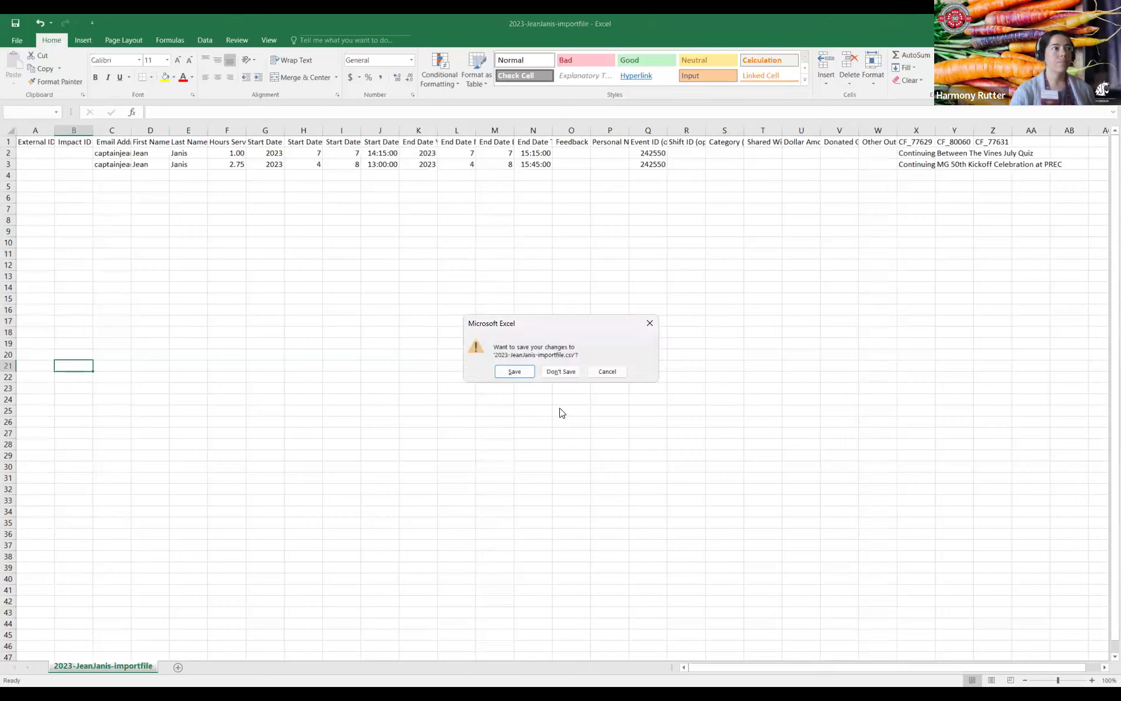
{"action": "left_click", "coordinate": [515, 372]}
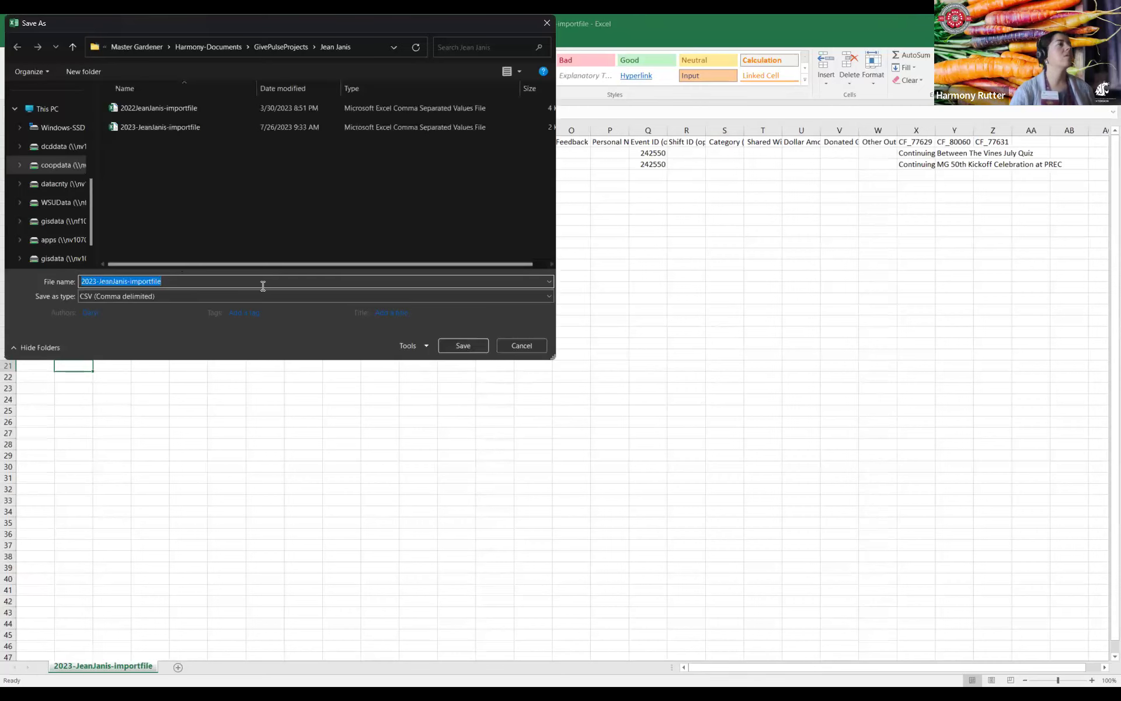
{"action": "left_click", "coordinate": [469, 348]}
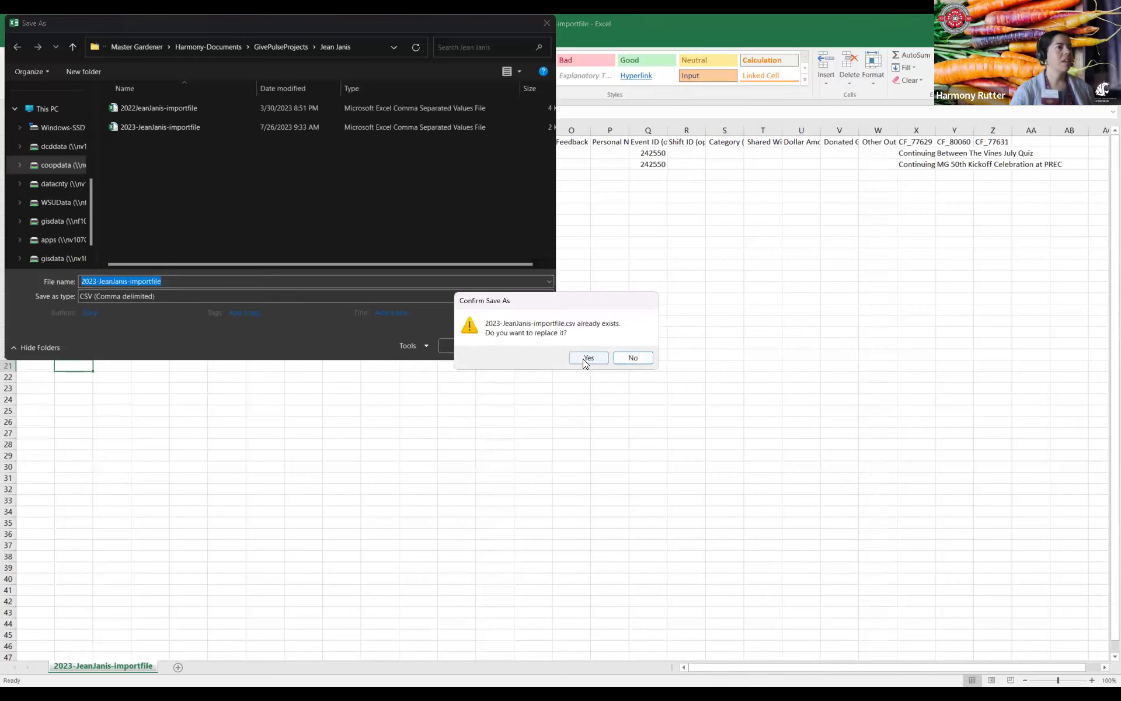
{"action": "left_click", "coordinate": [584, 359]}
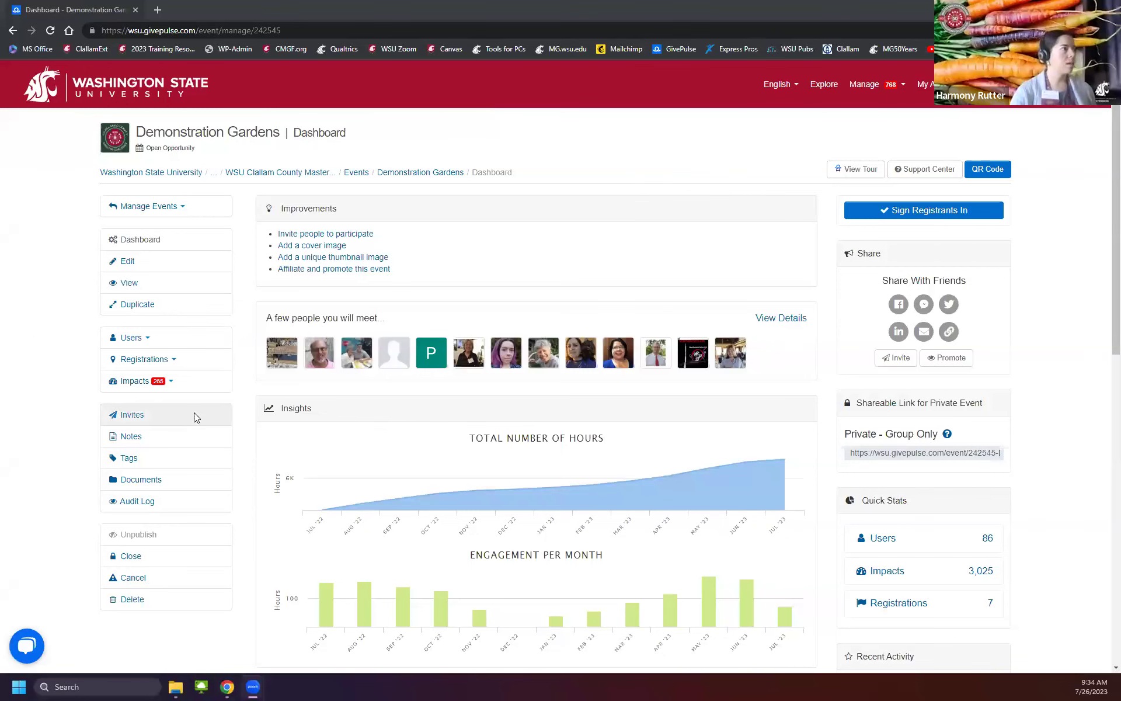
Open the Manage Impacts page of the WSU Clallam County Master Gardeners group
{"action": "left_click", "coordinate": [132, 386]}
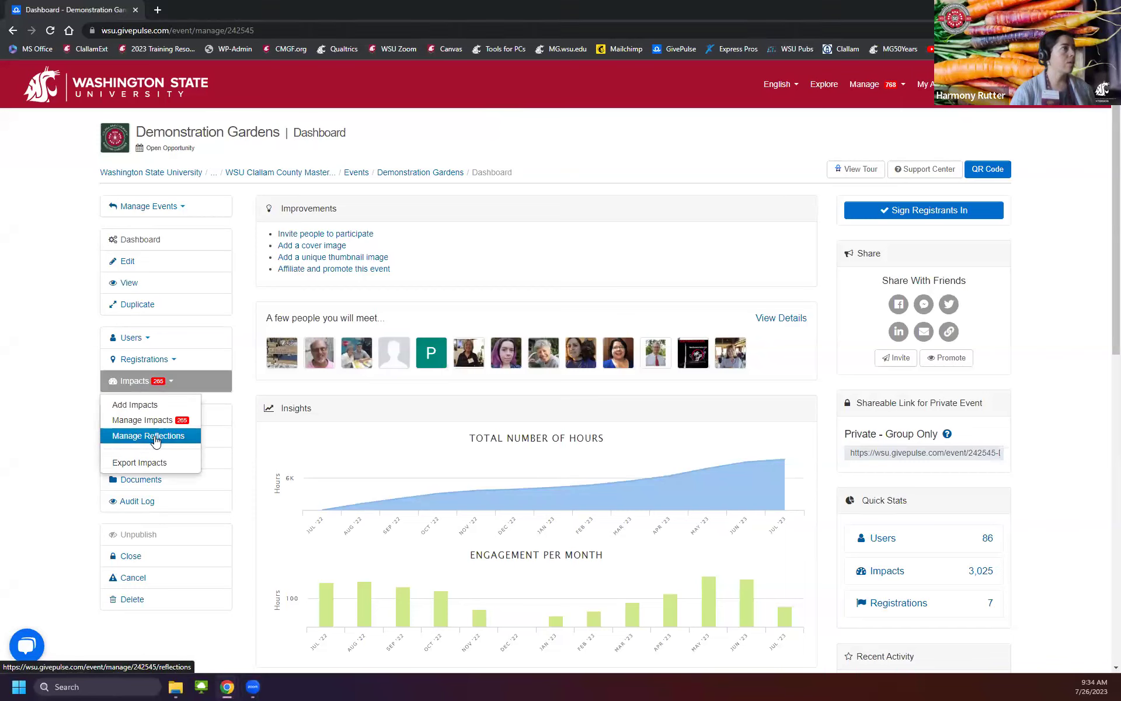
{"action": "left_click", "coordinate": [64, 290]}
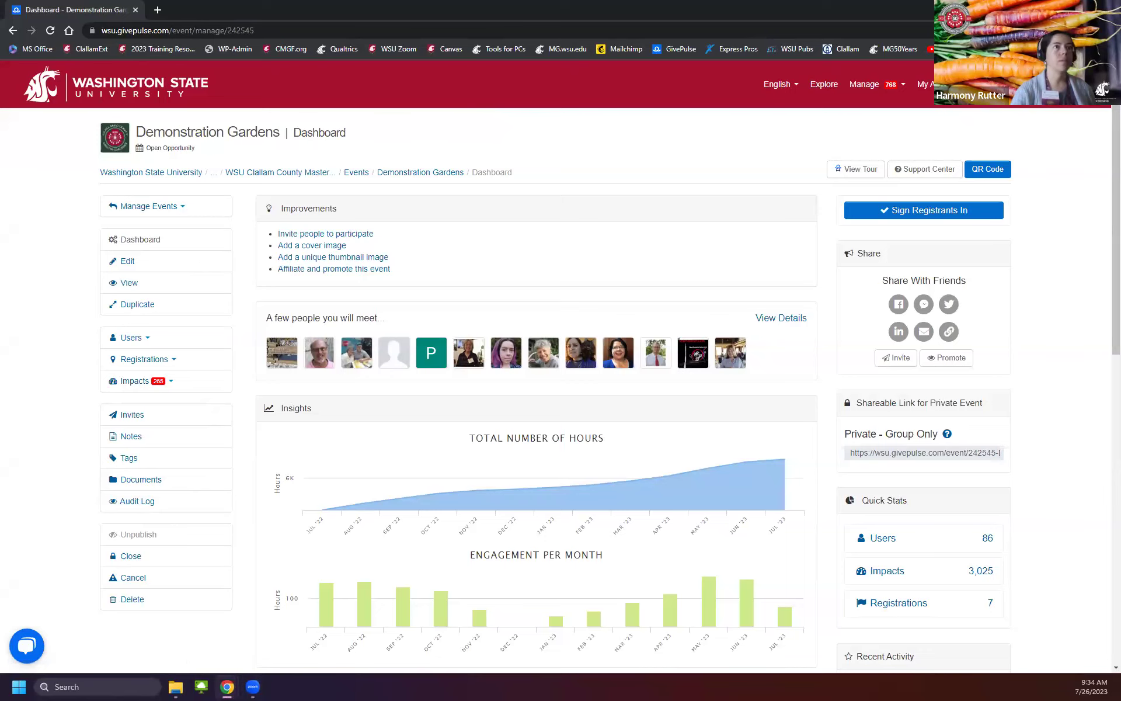
{"action": "left_click", "coordinate": [867, 87]}
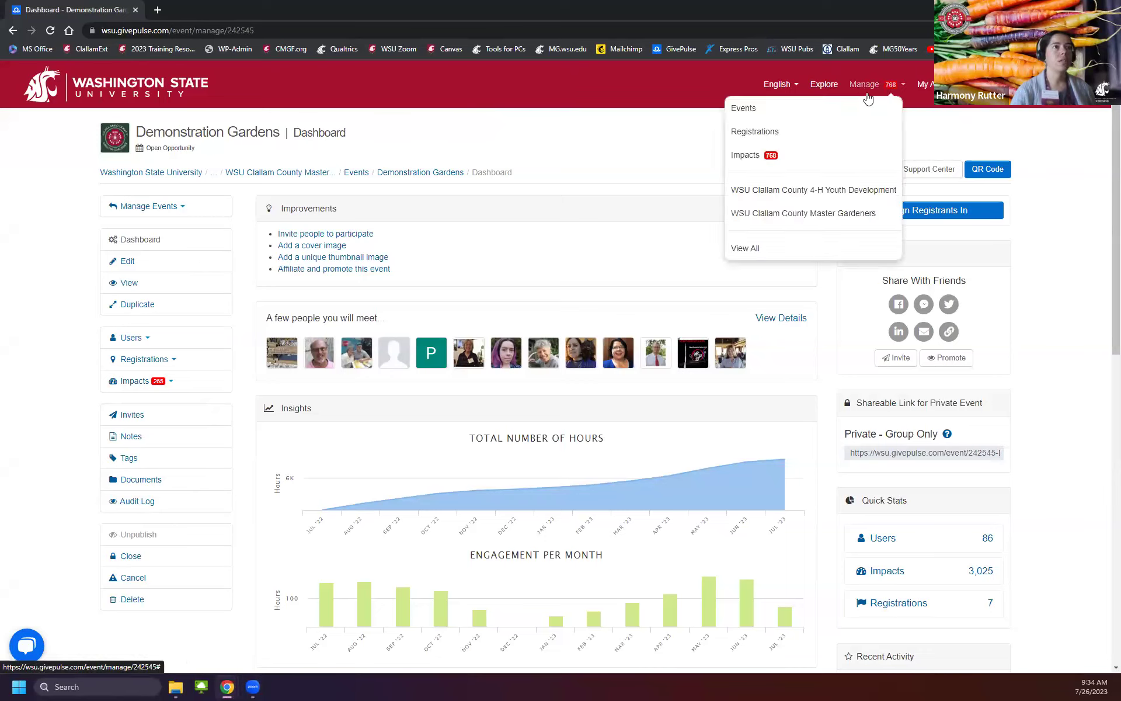
{"action": "left_click", "coordinate": [835, 219]}
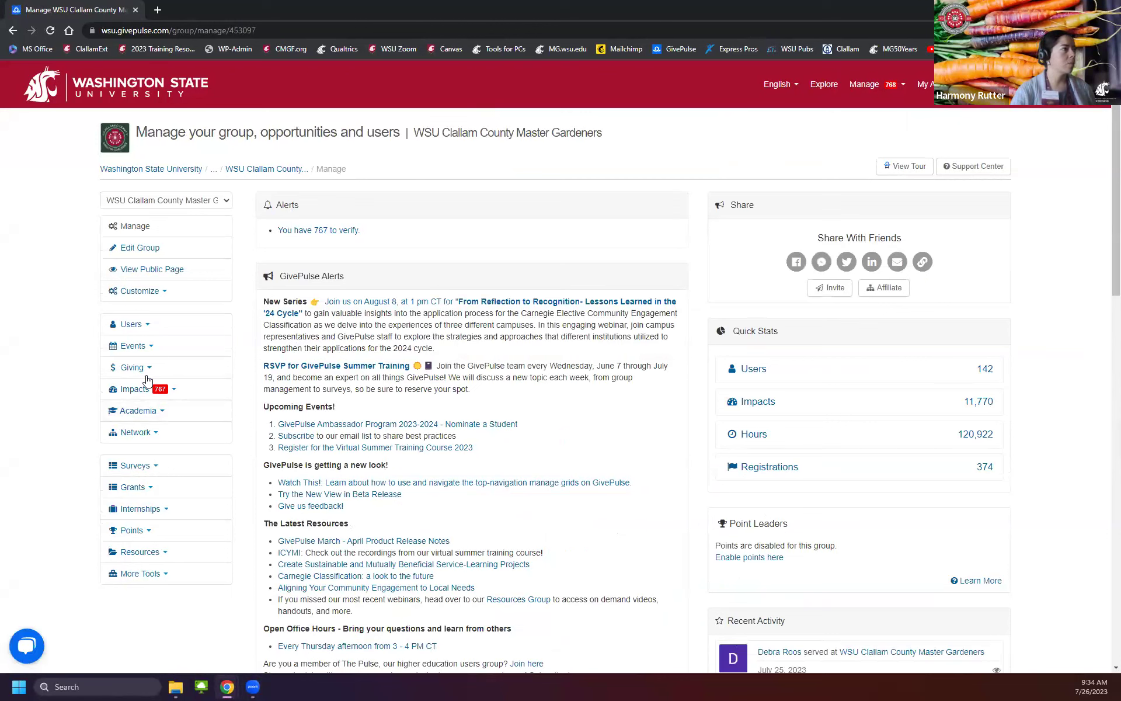
{"action": "left_click", "coordinate": [132, 390]}
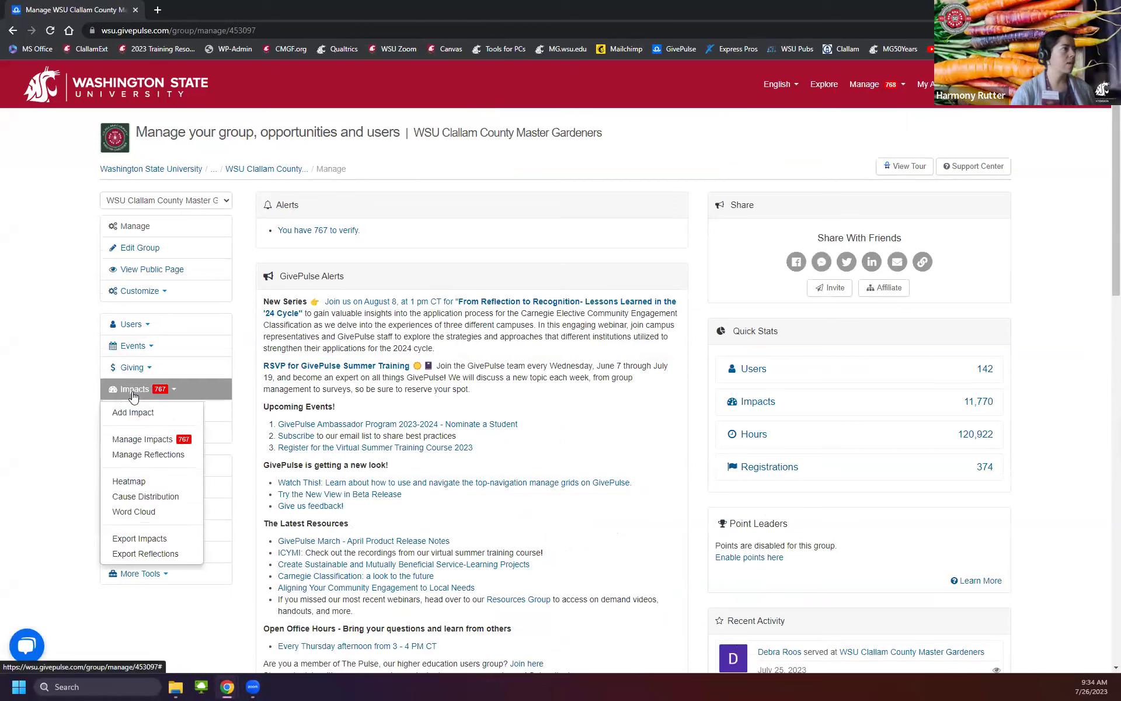
{"action": "left_click", "coordinate": [151, 441]}
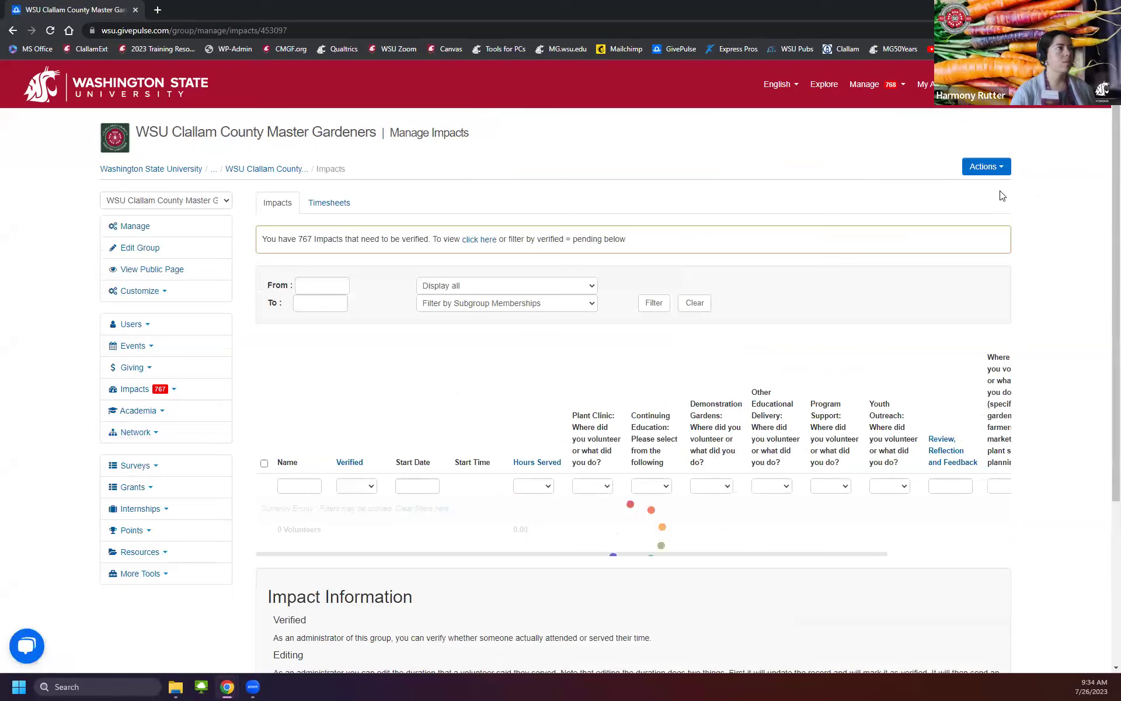
Open the impact import page for the group
{"action": "left_click", "coordinate": [1000, 173]}
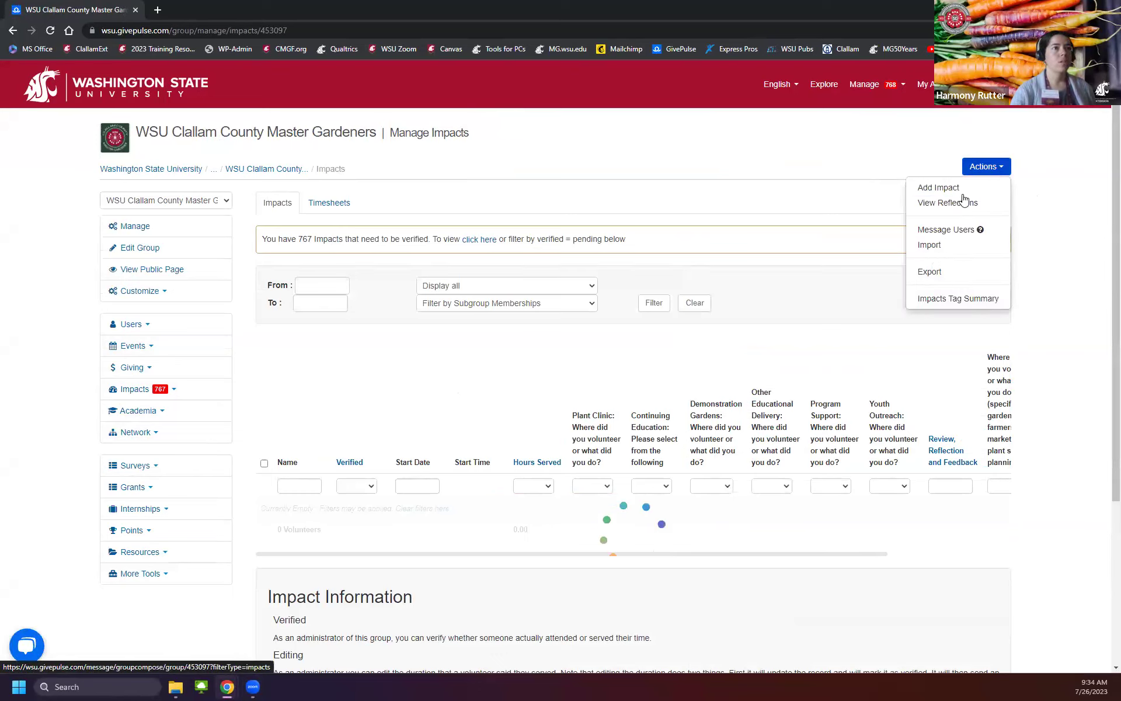
{"action": "left_click", "coordinate": [986, 167]}
{"action": "scroll", "coordinate": [1041, 229], "scroll_direction": "down", "scroll_amount": 5}
{"action": "scroll", "coordinate": [1040, 230], "scroll_direction": "up", "scroll_amount": 5}
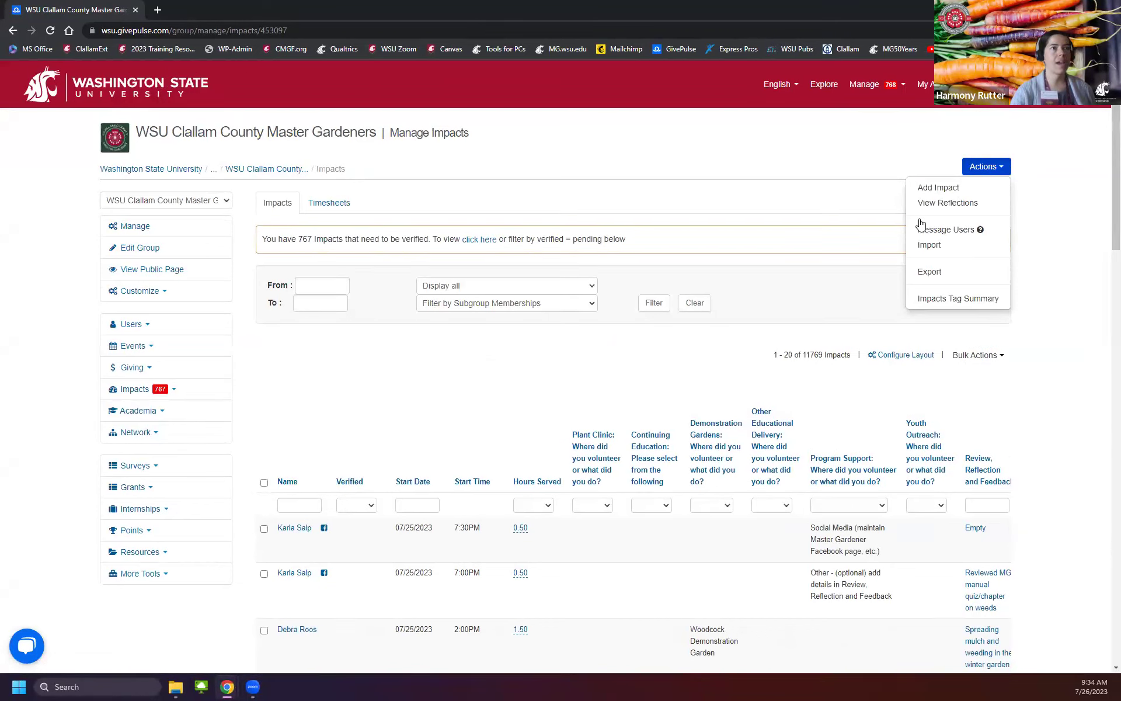
{"action": "left_click", "coordinate": [956, 249]}
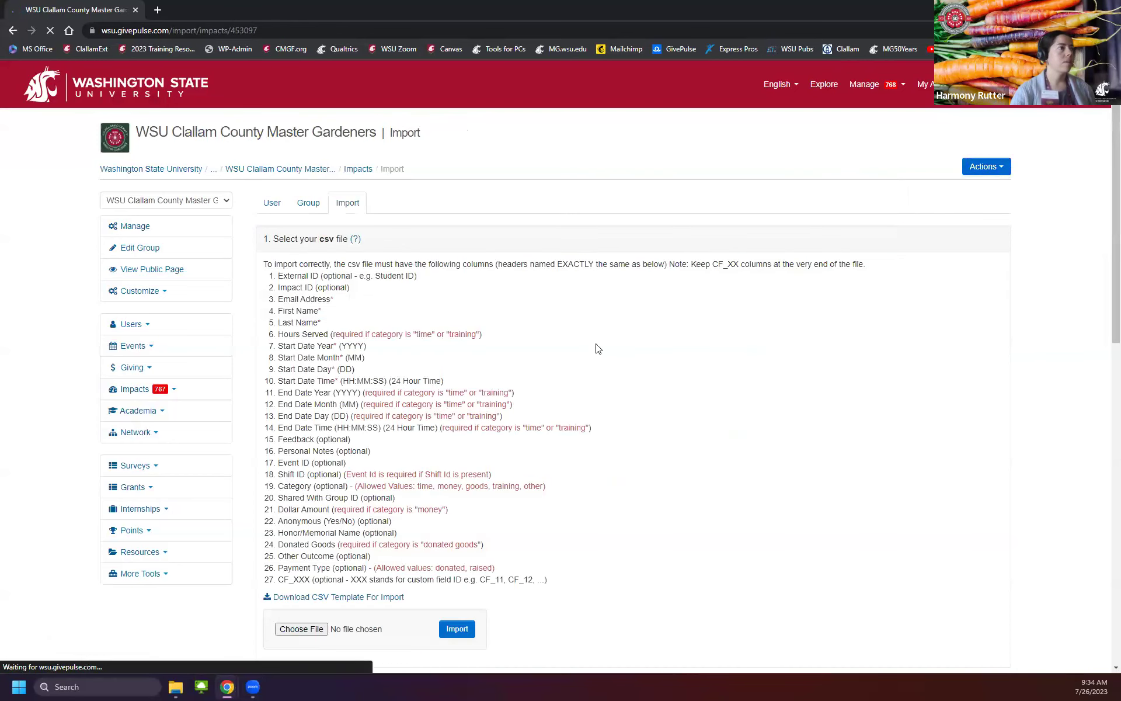
Choose the volunteer's 2023 import CSV from their folder under Master Gardener, Harmony-Documents, GivePulseProjects as the file to import
{"action": "scroll", "coordinate": [455, 555], "scroll_direction": "down", "scroll_amount": 4}
{"action": "left_click", "coordinate": [304, 397]}
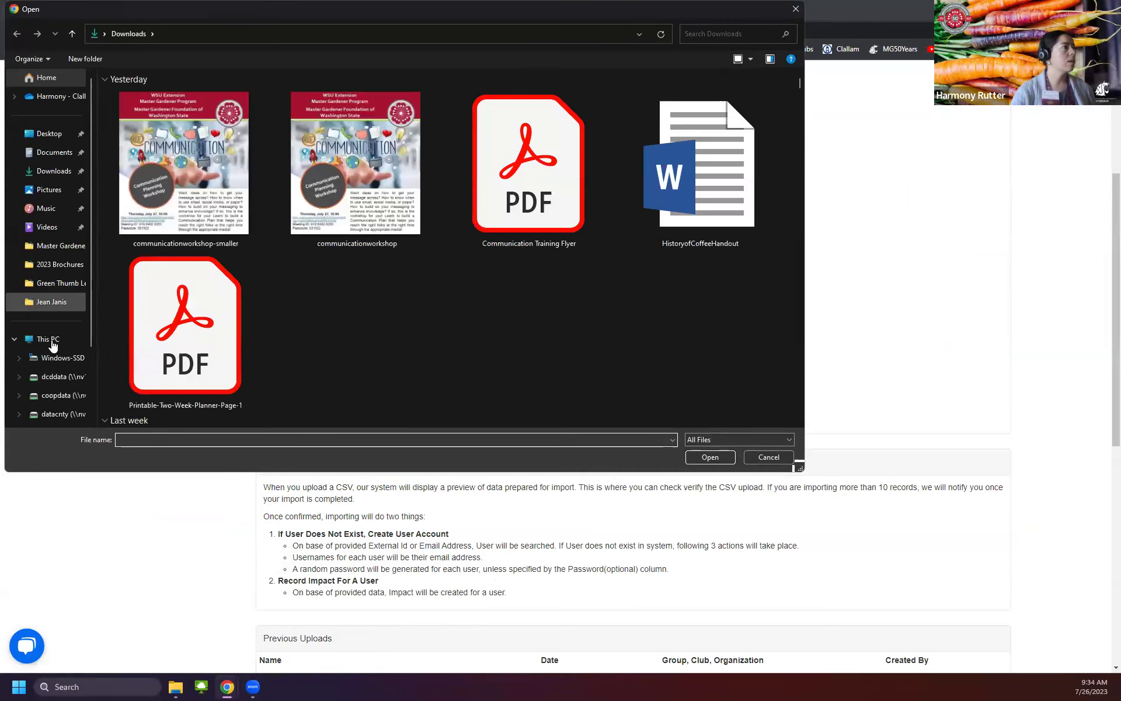
{"action": "left_click", "coordinate": [57, 246]}
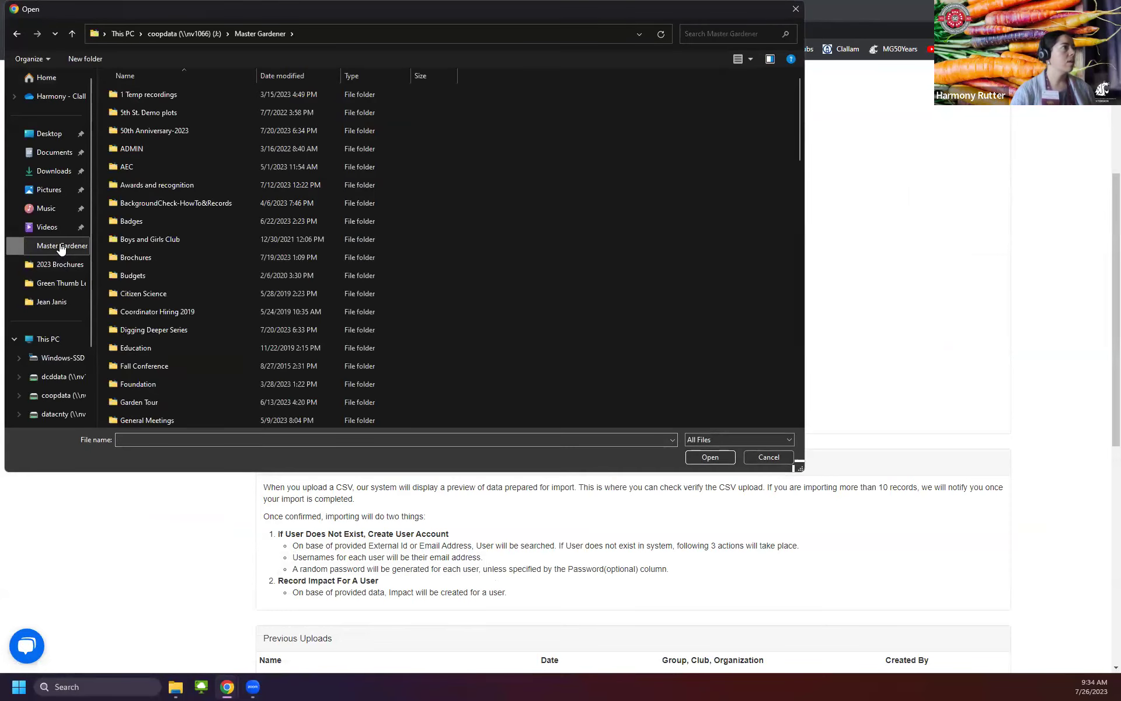
{"action": "scroll", "coordinate": [199, 365], "scroll_direction": "down", "scroll_amount": 3}
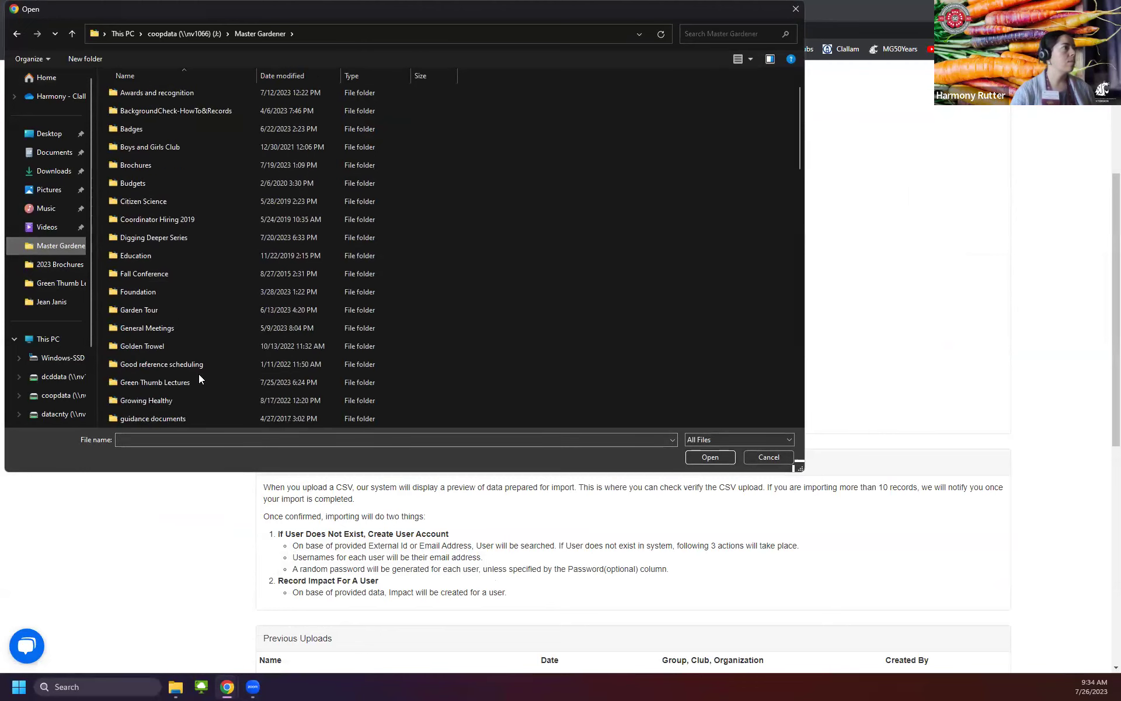
{"action": "double_click", "coordinate": [187, 401]}
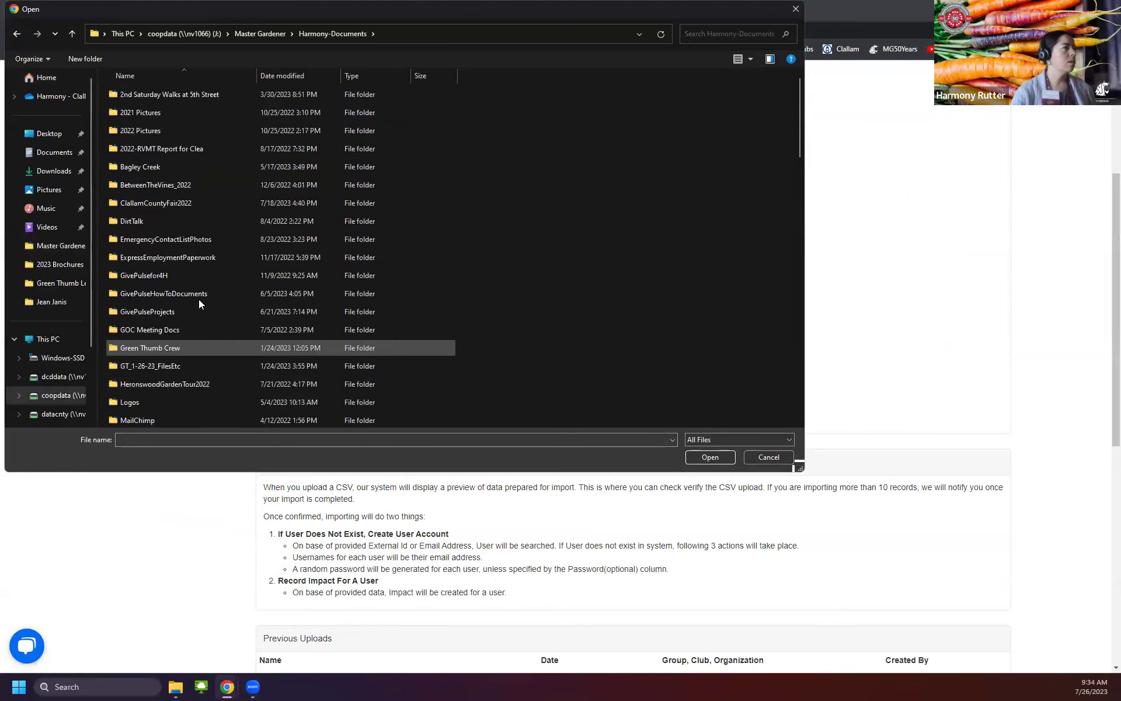
{"action": "double_click", "coordinate": [197, 320]}
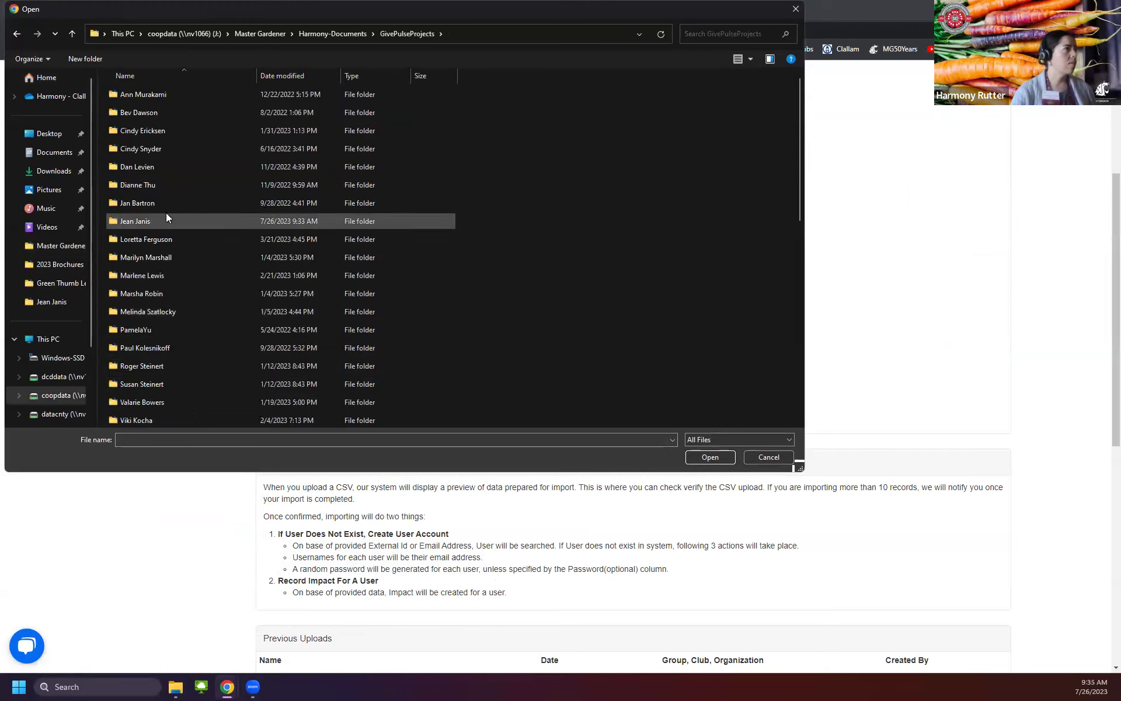
{"action": "double_click", "coordinate": [157, 226]}
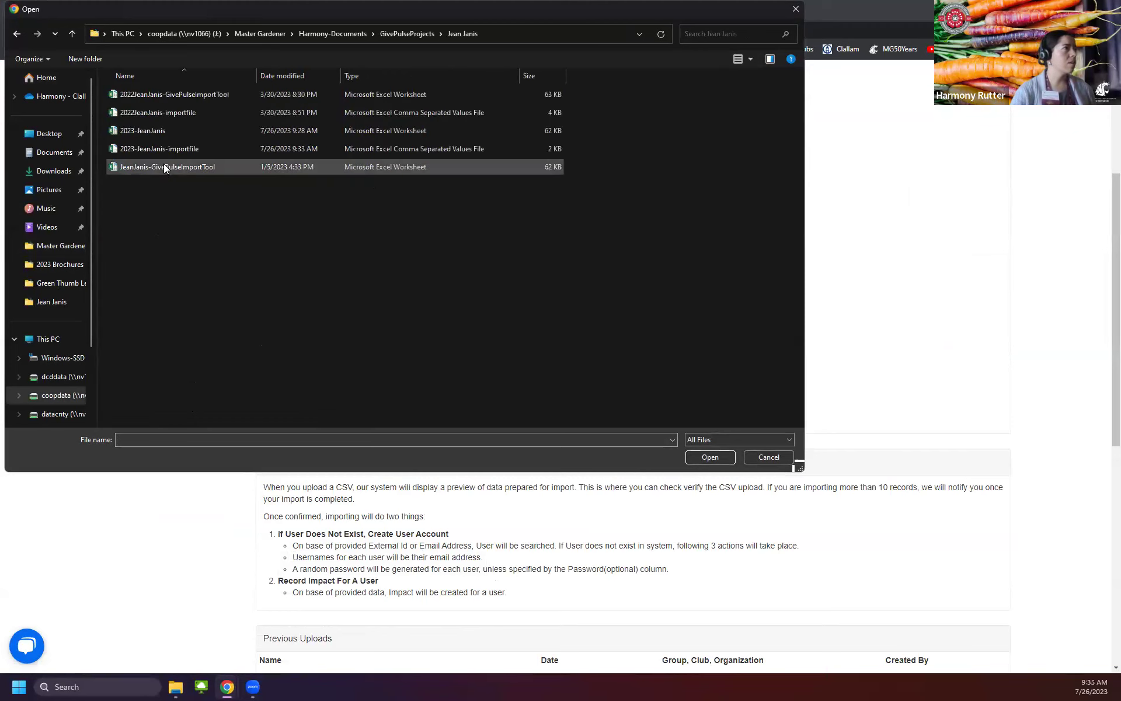
{"action": "left_click", "coordinate": [164, 147]}
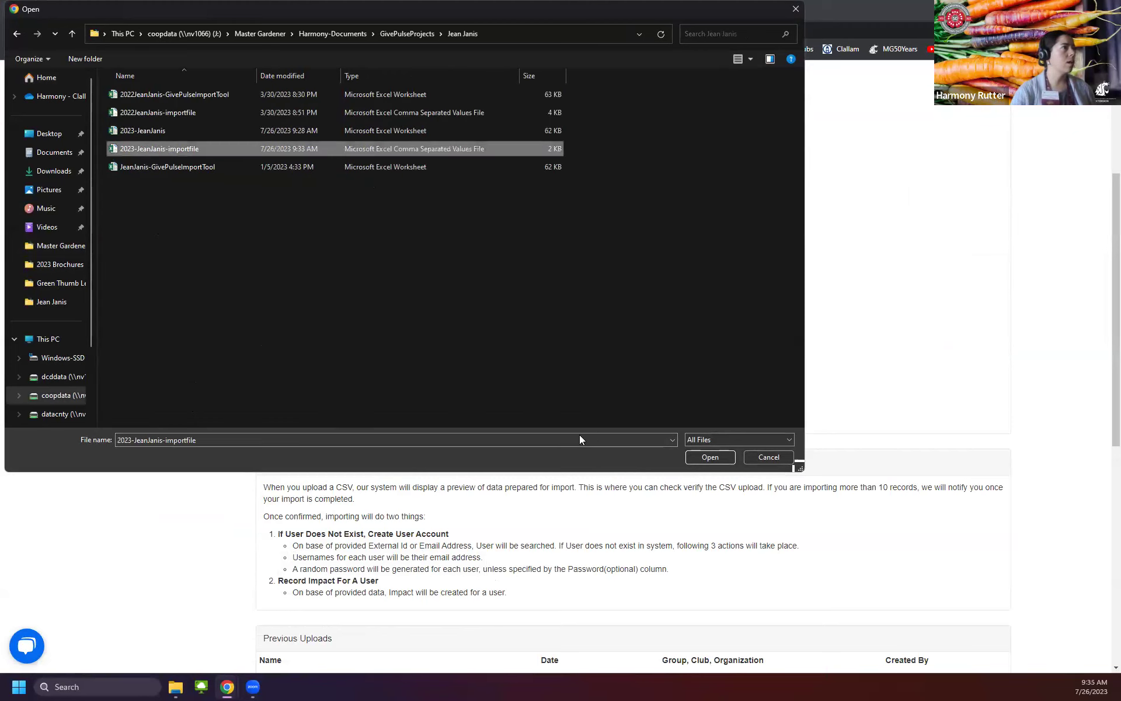
{"action": "left_click", "coordinate": [709, 457]}
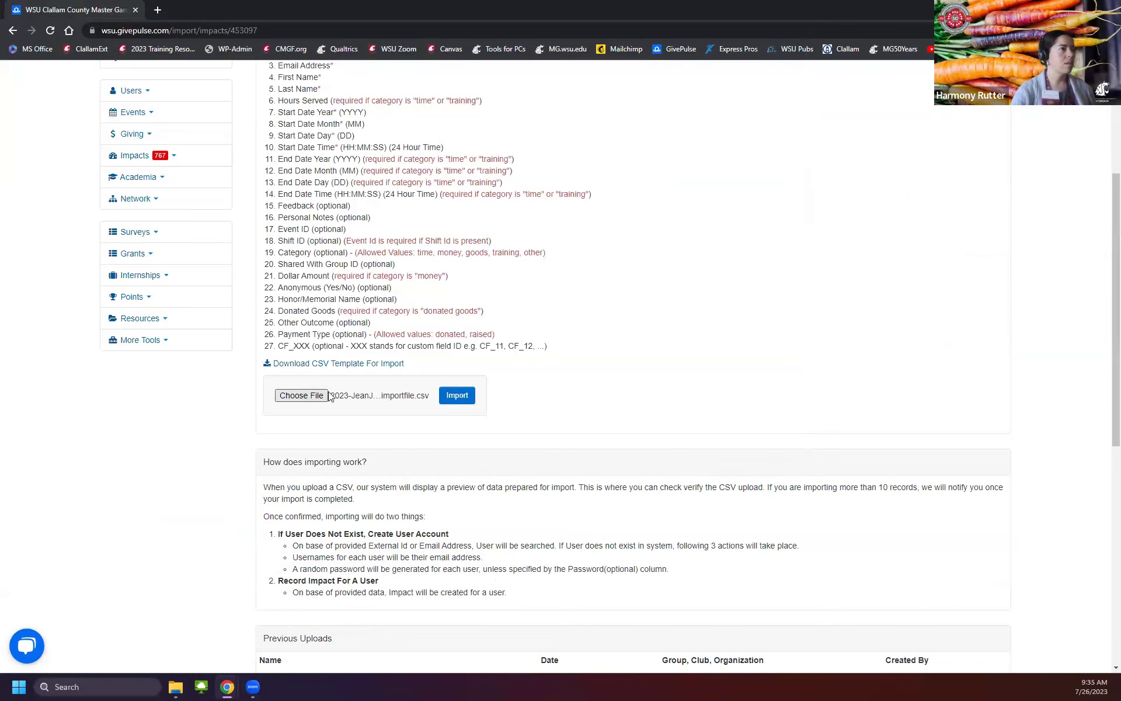
Import the chosen CSV and confirm the import of the previewed impacts
{"action": "left_click", "coordinate": [458, 399]}
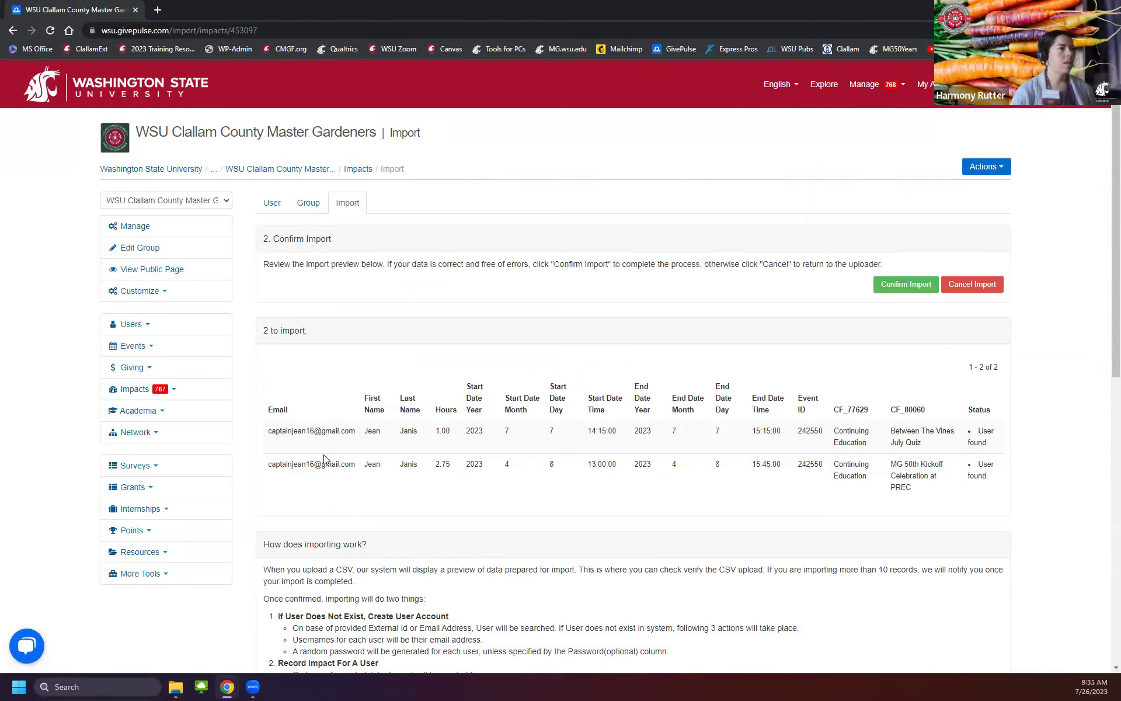
{"action": "left_click", "coordinate": [907, 284]}
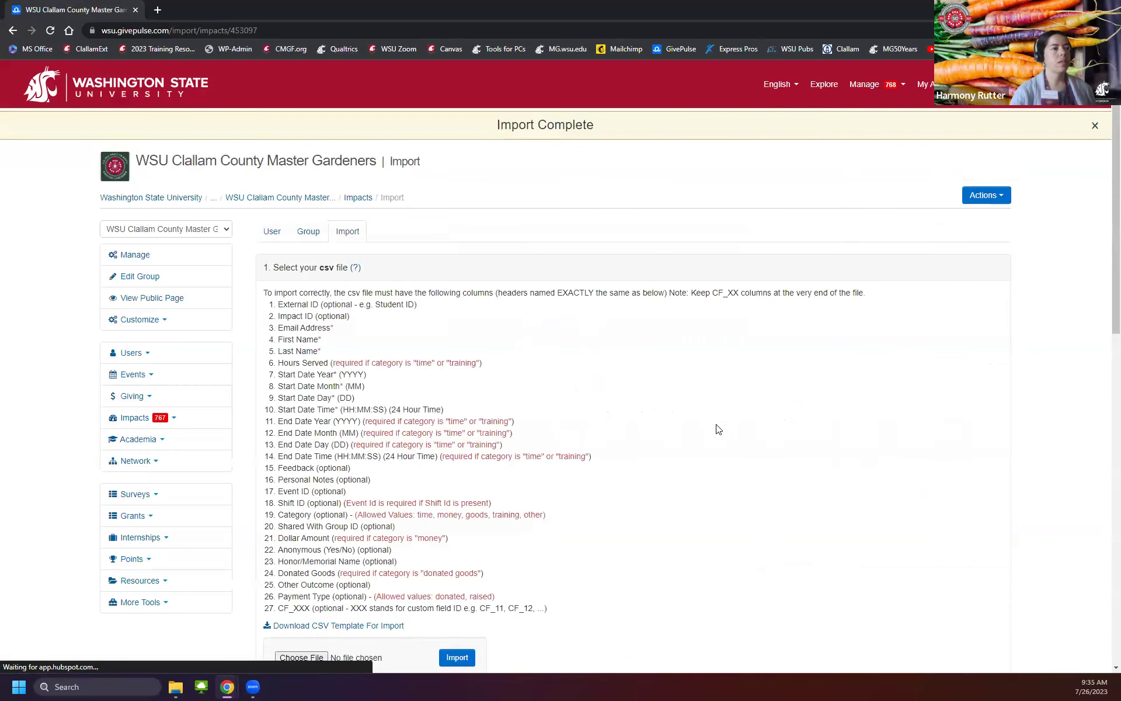
{"action": "scroll", "coordinate": [740, 491], "scroll_direction": "down", "scroll_amount": 2}
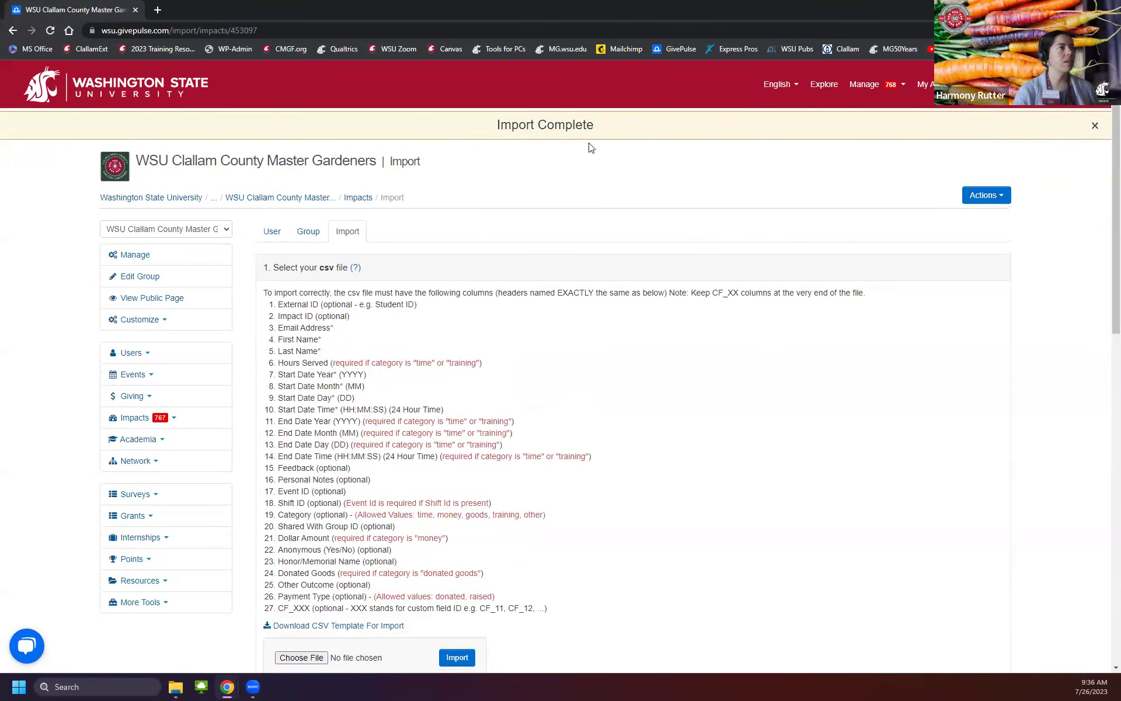
Return to the group's Manage Impacts list and filter it to Pending impacts
{"action": "left_click", "coordinate": [136, 422]}
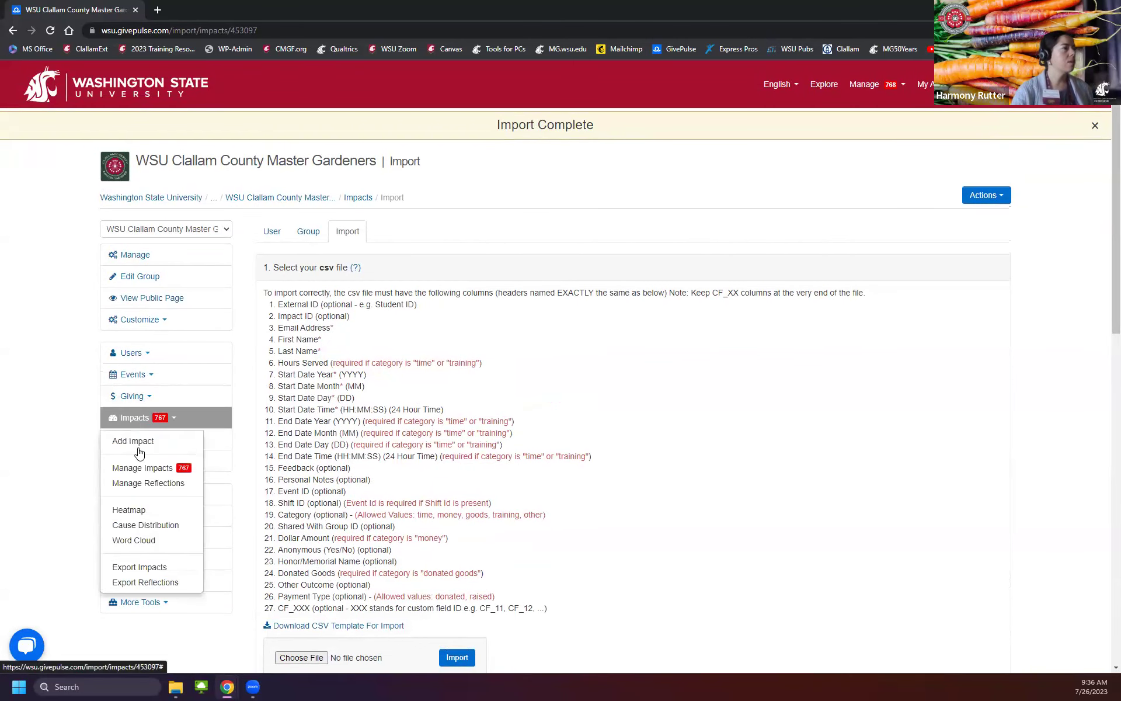
{"action": "left_click", "coordinate": [141, 465]}
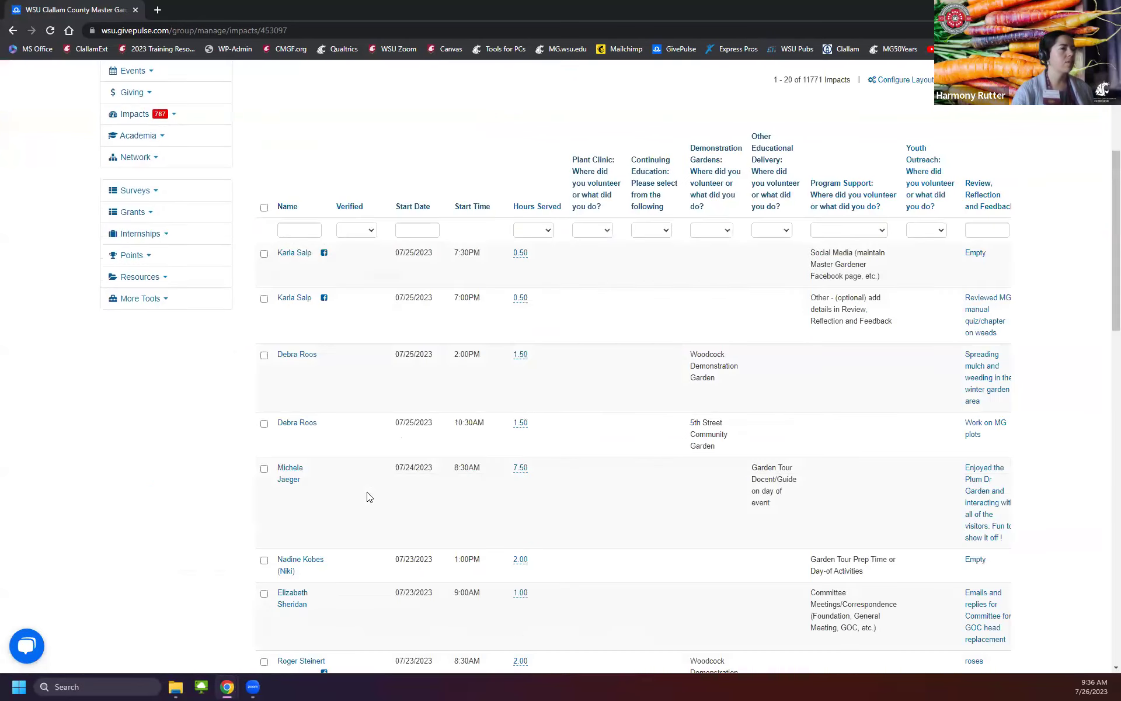
{"action": "left_click", "coordinate": [370, 232]}
{"action": "left_click", "coordinate": [369, 254]}
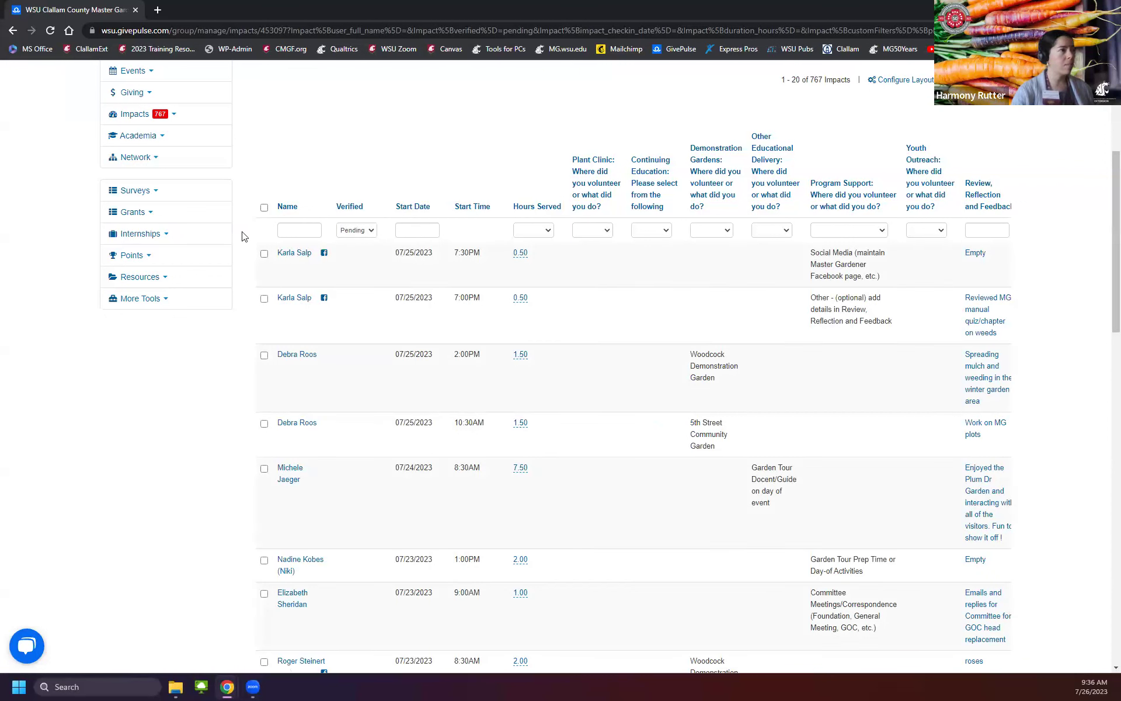
Filter the impacts list by the volunteer's last name
{"action": "left_click", "coordinate": [291, 225]}
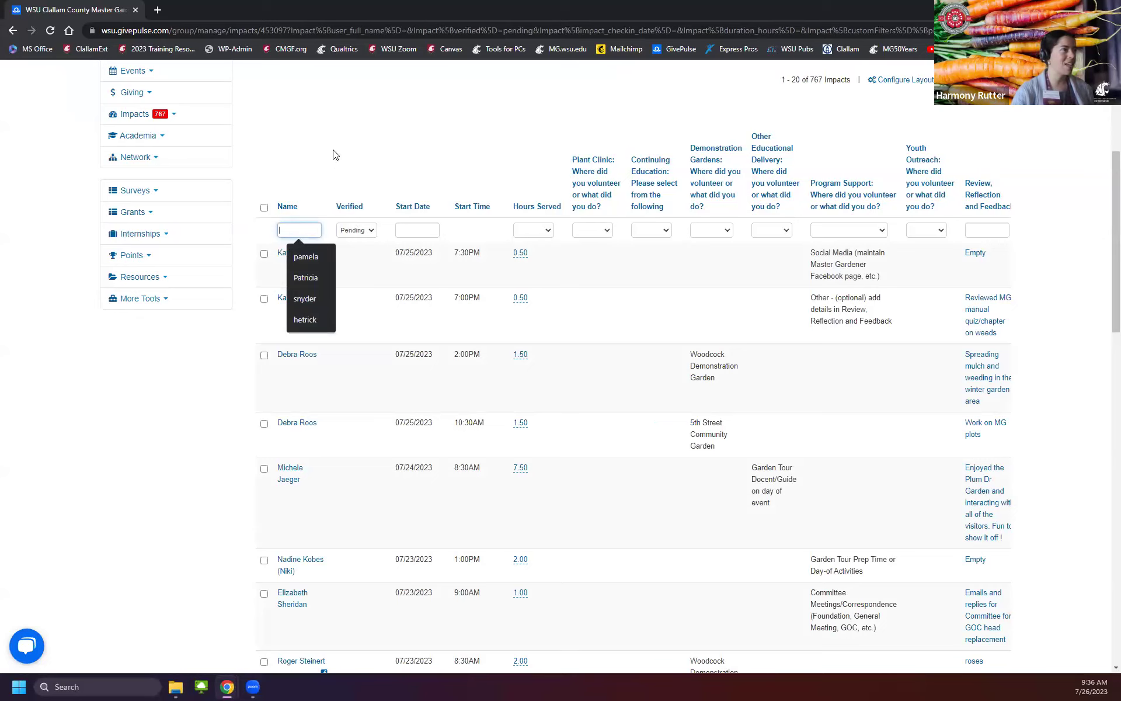
{"action": "type", "text": "je"}
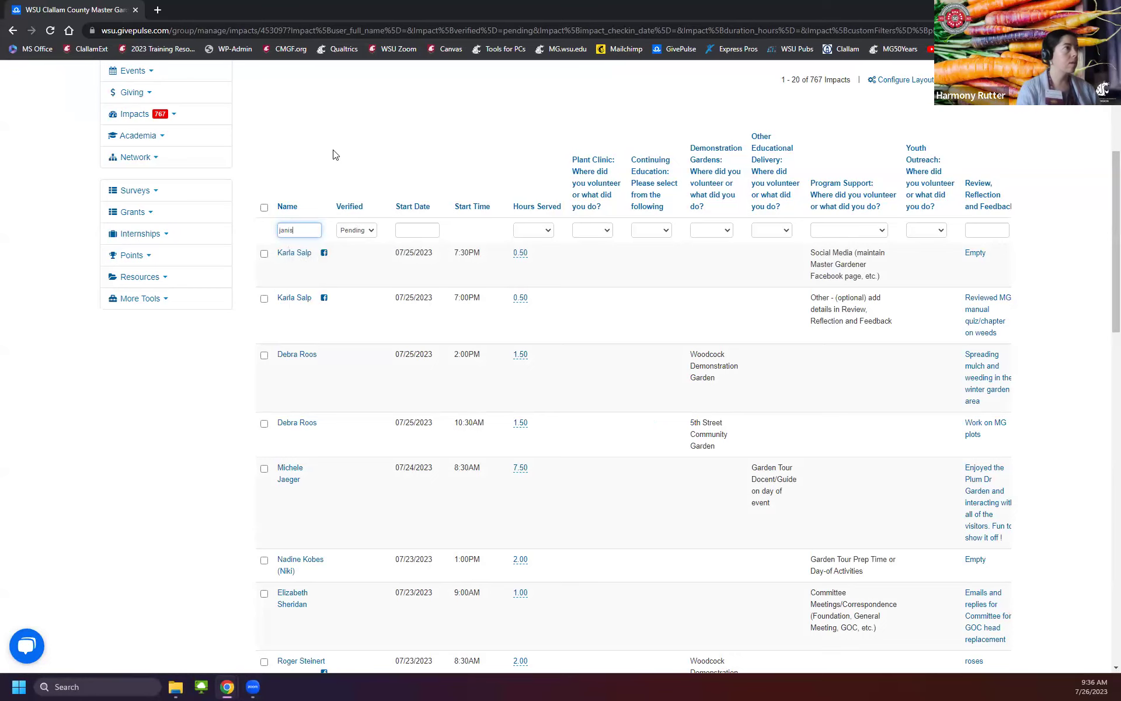
{"action": "key", "text": "Return"}
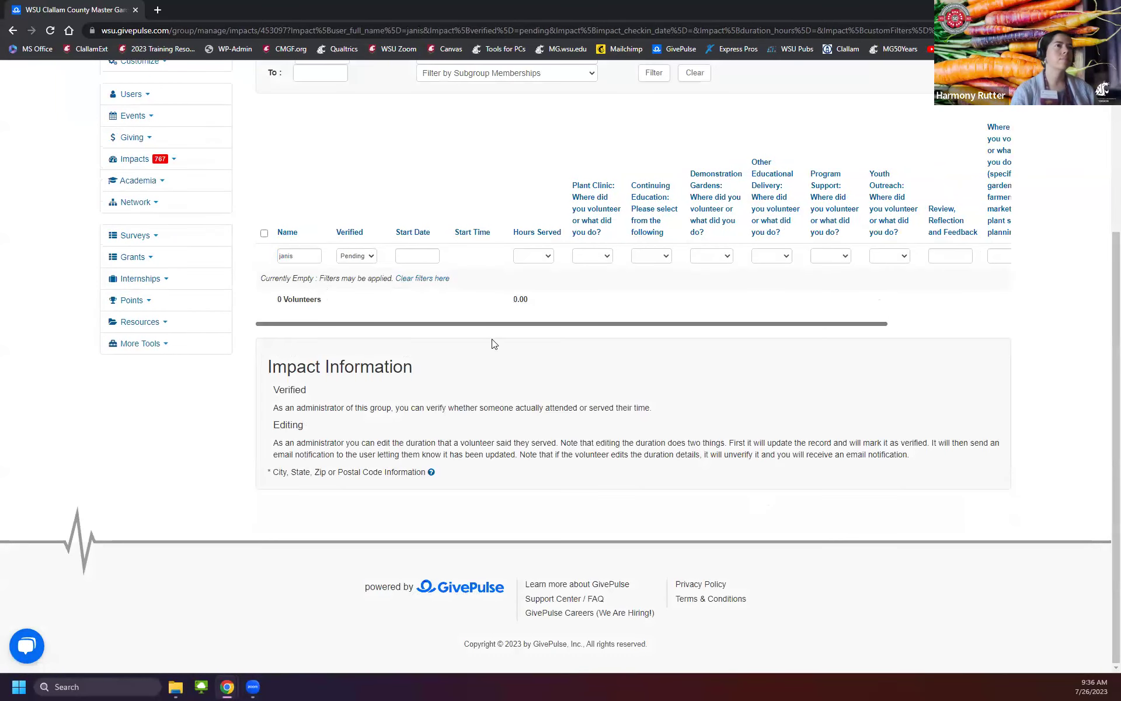
Switch the verification filter to Verified to look up the volunteer's imported impacts
{"action": "scroll", "coordinate": [463, 325], "scroll_direction": "up", "scroll_amount": 4}
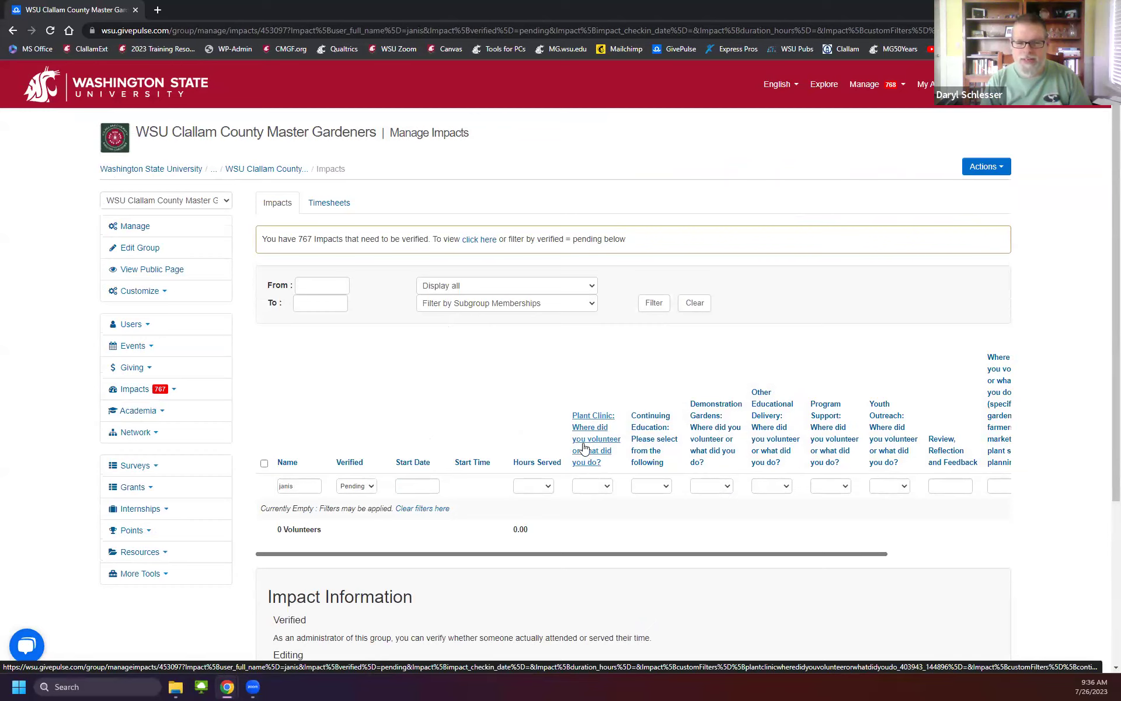
{"action": "left_click", "coordinate": [369, 486]}
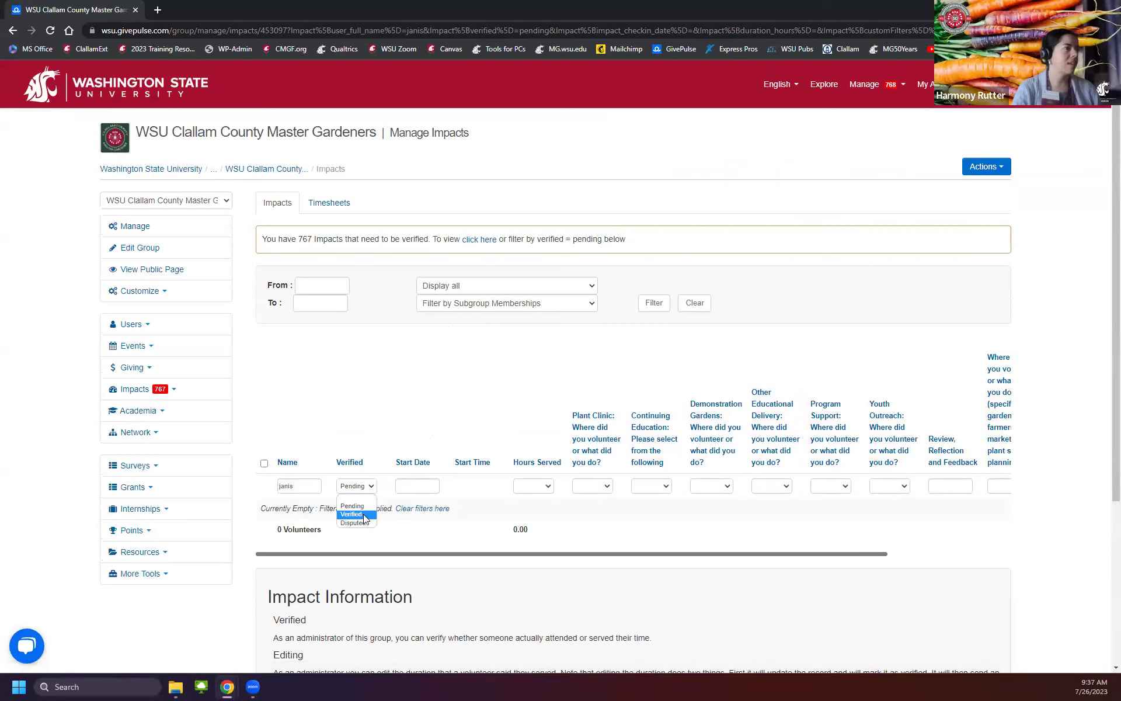
{"action": "left_click", "coordinate": [363, 513]}
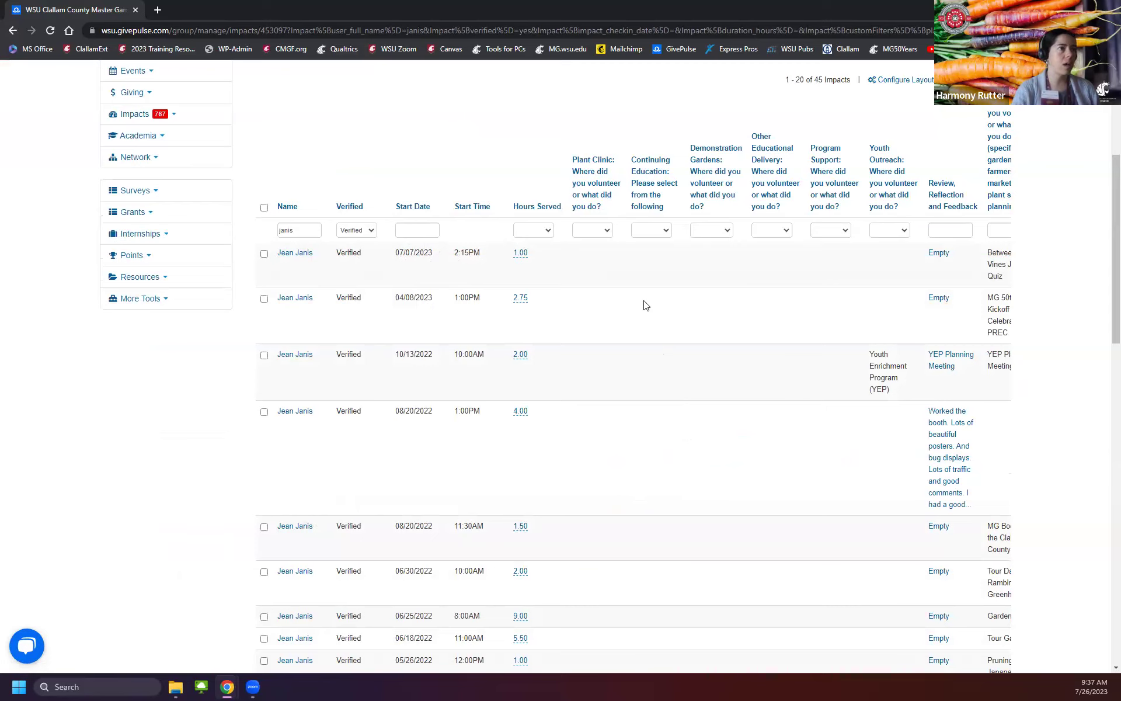
Remove the duplicate "Where did you volunteer or what did you do" column from the impacts table layout and check the updated table
{"action": "scroll", "coordinate": [670, 300], "scroll_direction": "right", "scroll_amount": 5}
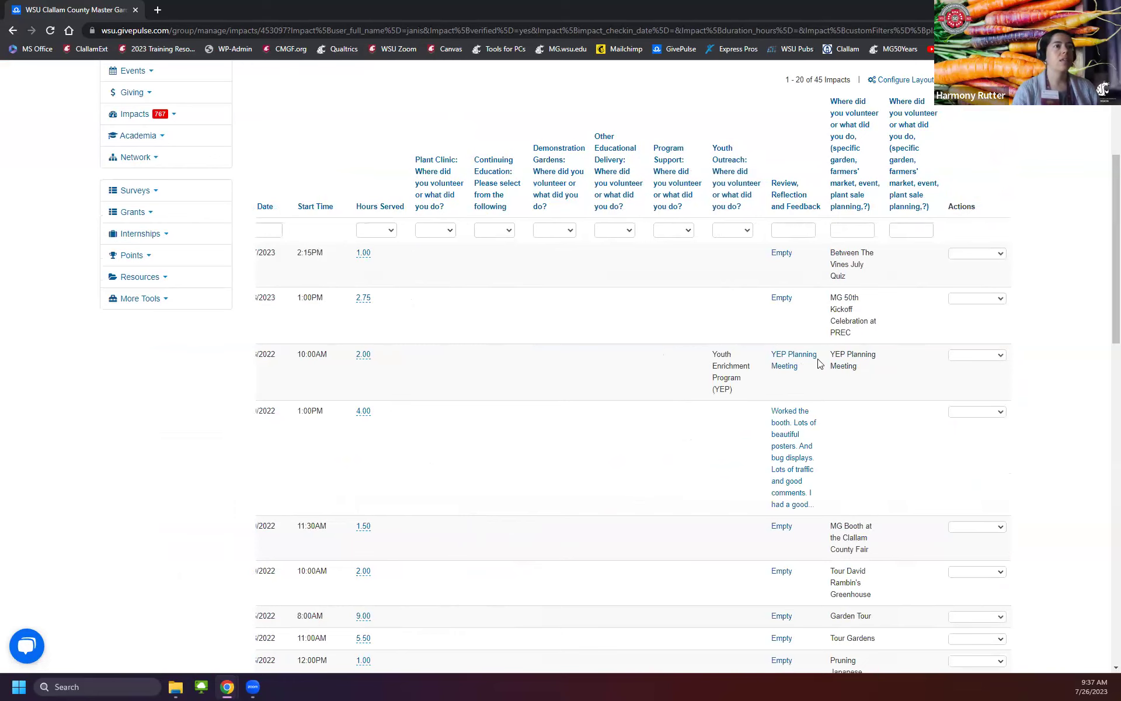
{"action": "scroll", "coordinate": [598, 300], "scroll_direction": "left", "scroll_amount": 5}
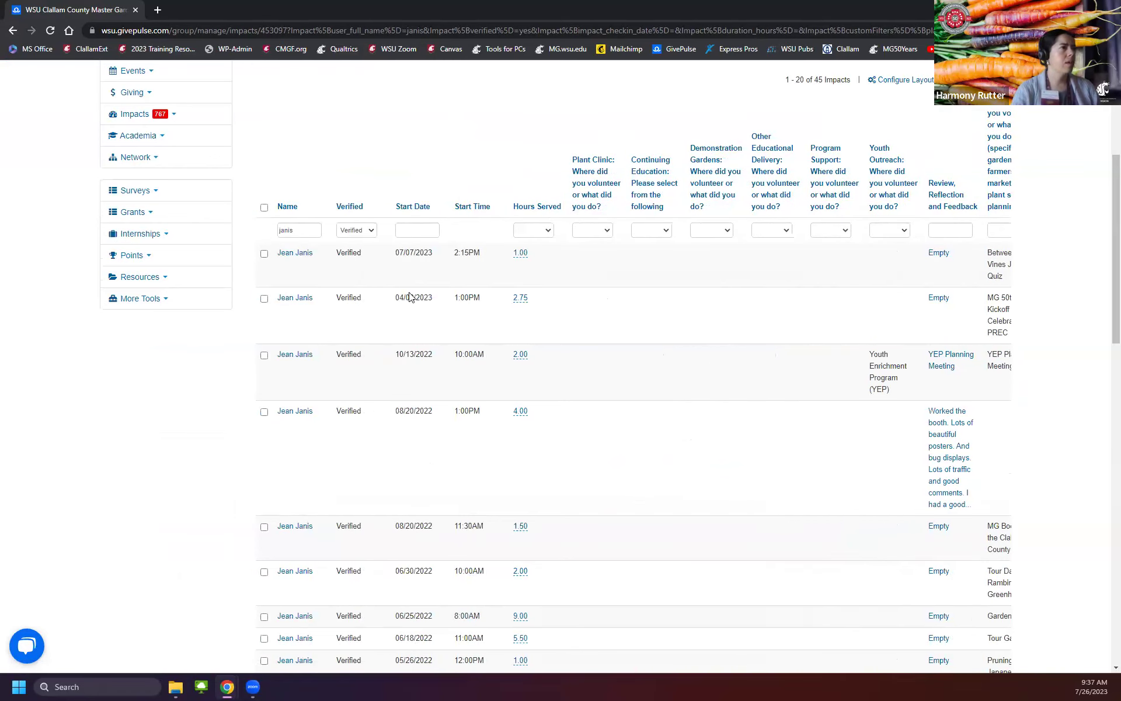
{"action": "scroll", "coordinate": [837, 300], "scroll_direction": "right", "scroll_amount": 5}
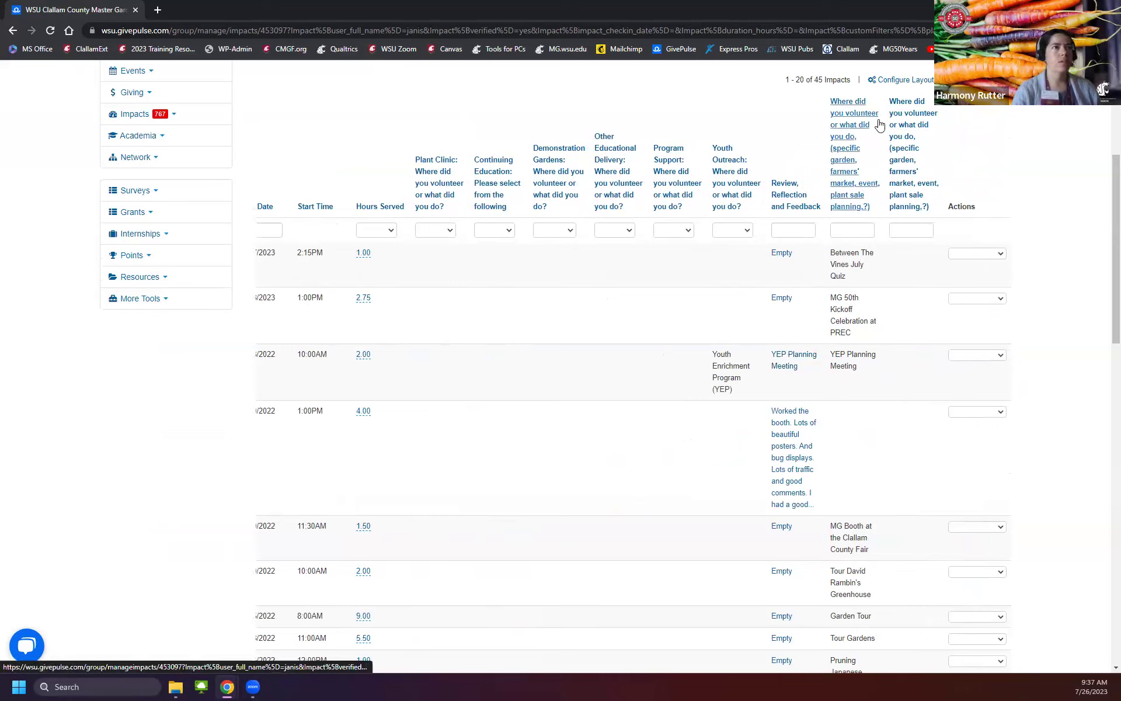
{"action": "left_click", "coordinate": [897, 82]}
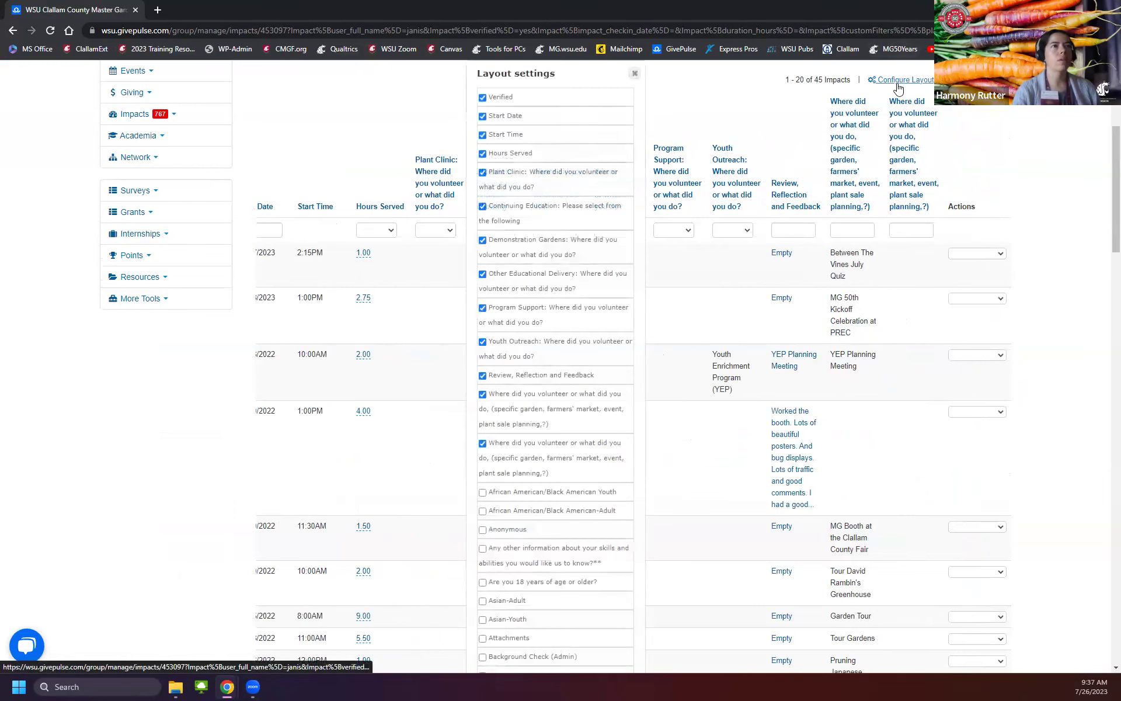
{"action": "left_click", "coordinate": [481, 442]}
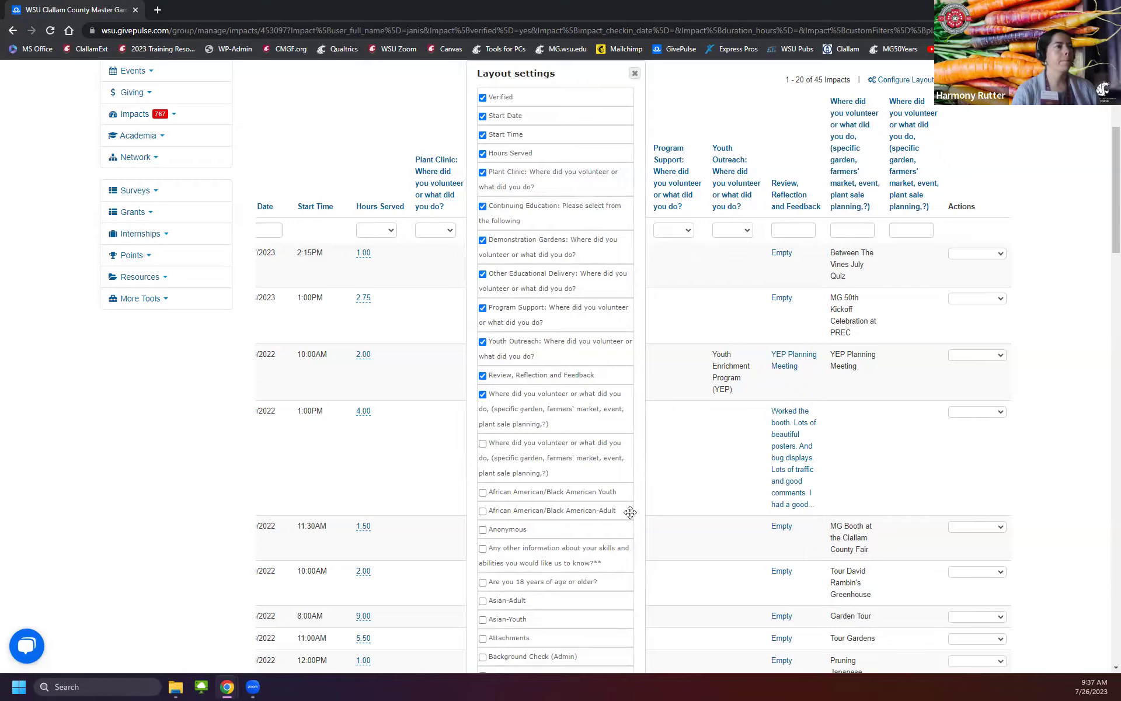
{"action": "scroll", "coordinate": [630, 512], "scroll_direction": "down", "scroll_amount": 20}
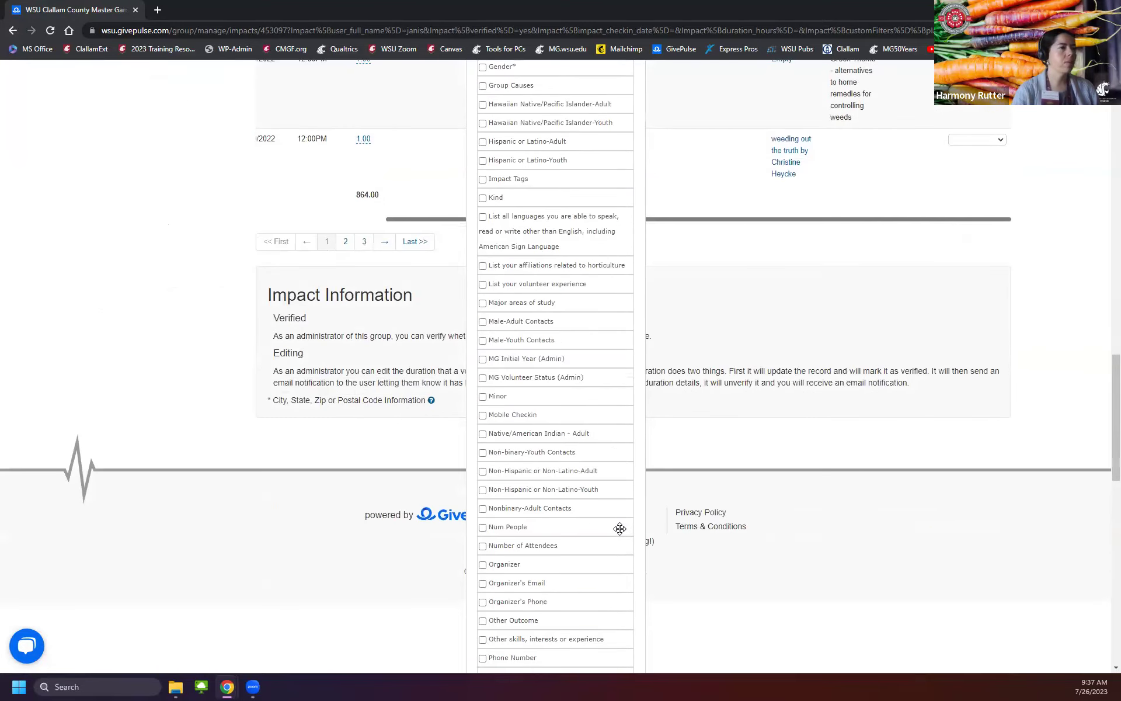
{"action": "scroll", "coordinate": [619, 528], "scroll_direction": "down", "scroll_amount": 15}
{"action": "left_click", "coordinate": [496, 657]}
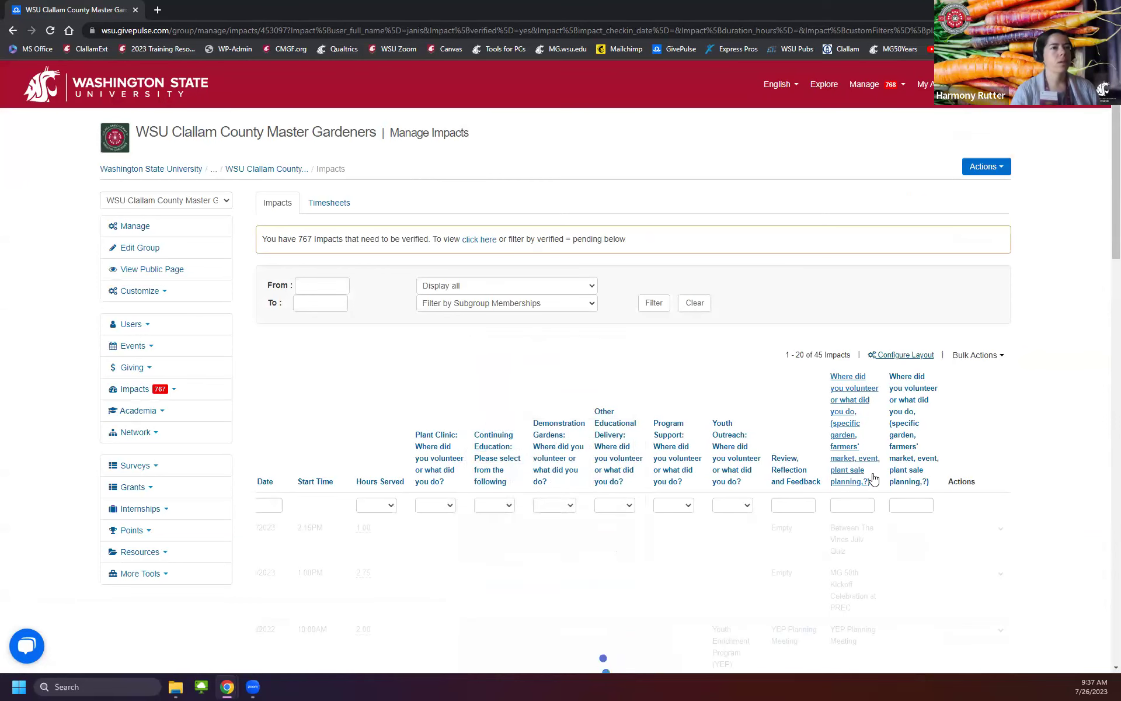
{"action": "scroll", "coordinate": [897, 368], "scroll_direction": "down", "scroll_amount": 5}
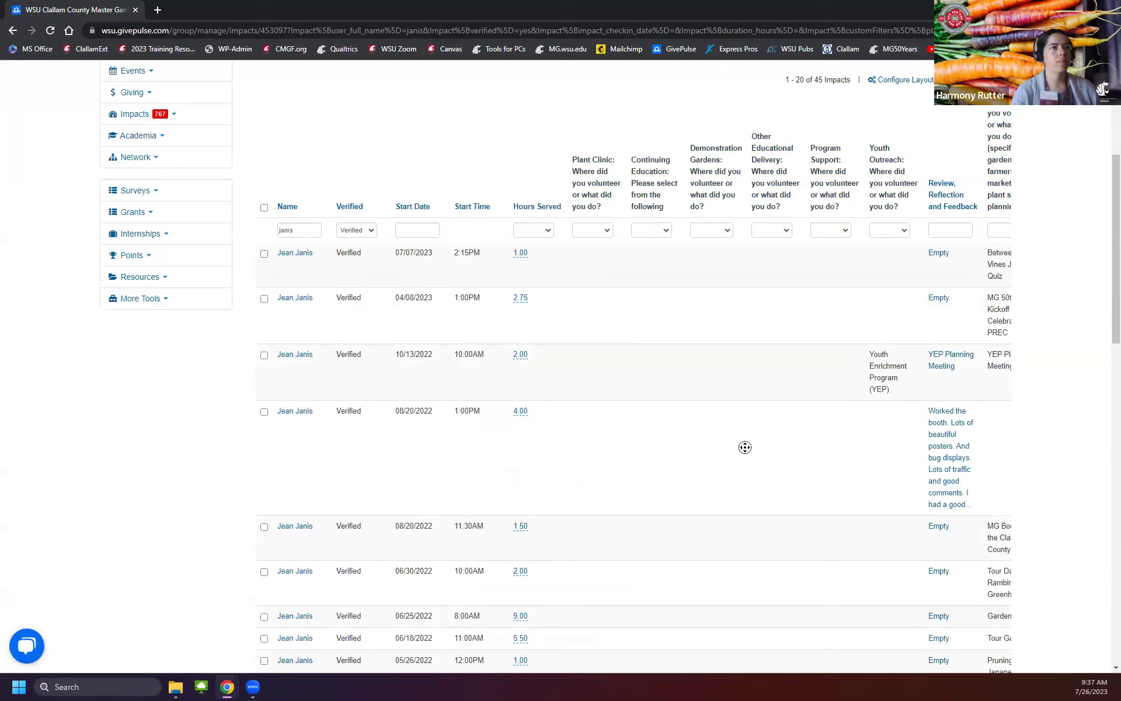
{"action": "scroll", "coordinate": [745, 448], "scroll_direction": "right", "scroll_amount": 3}
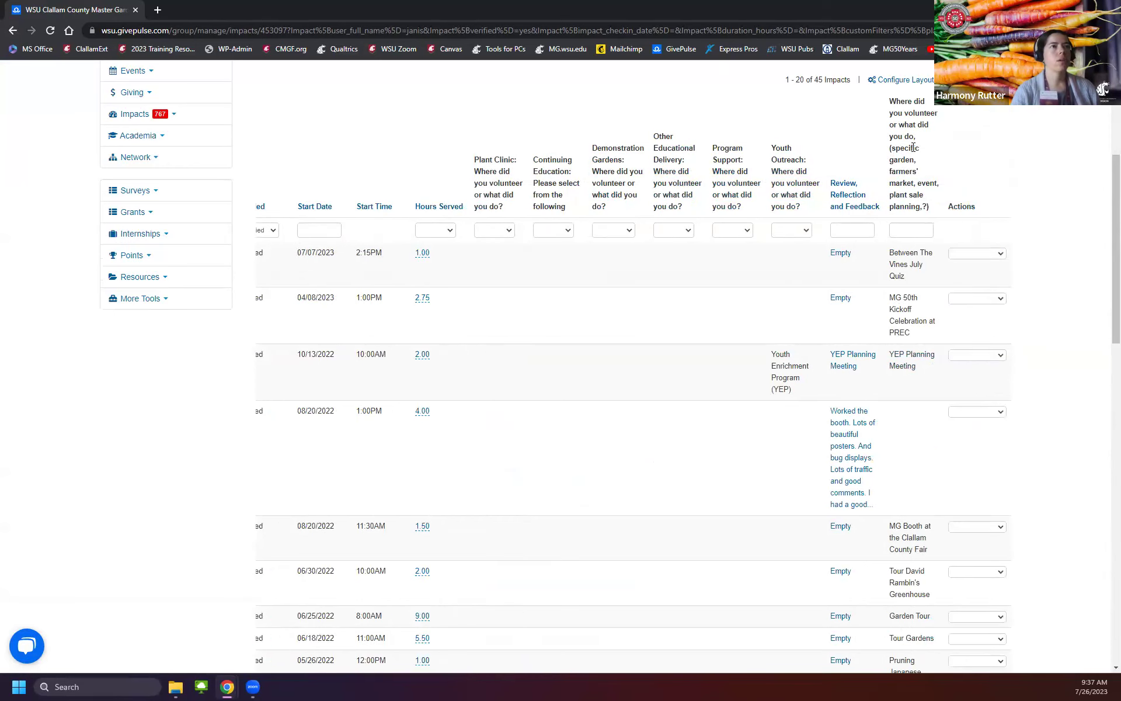
{"action": "scroll", "coordinate": [934, 418], "scroll_direction": "up", "scroll_amount": 3}
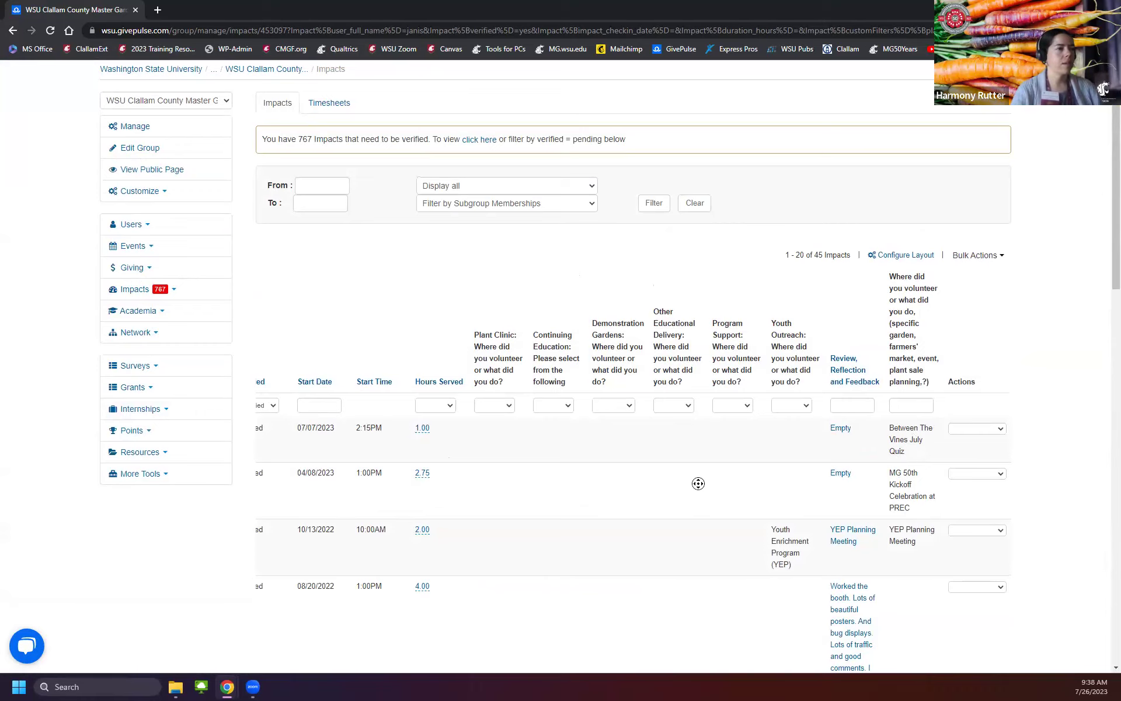
{"action": "scroll", "coordinate": [621, 492], "scroll_direction": "left", "scroll_amount": 3}
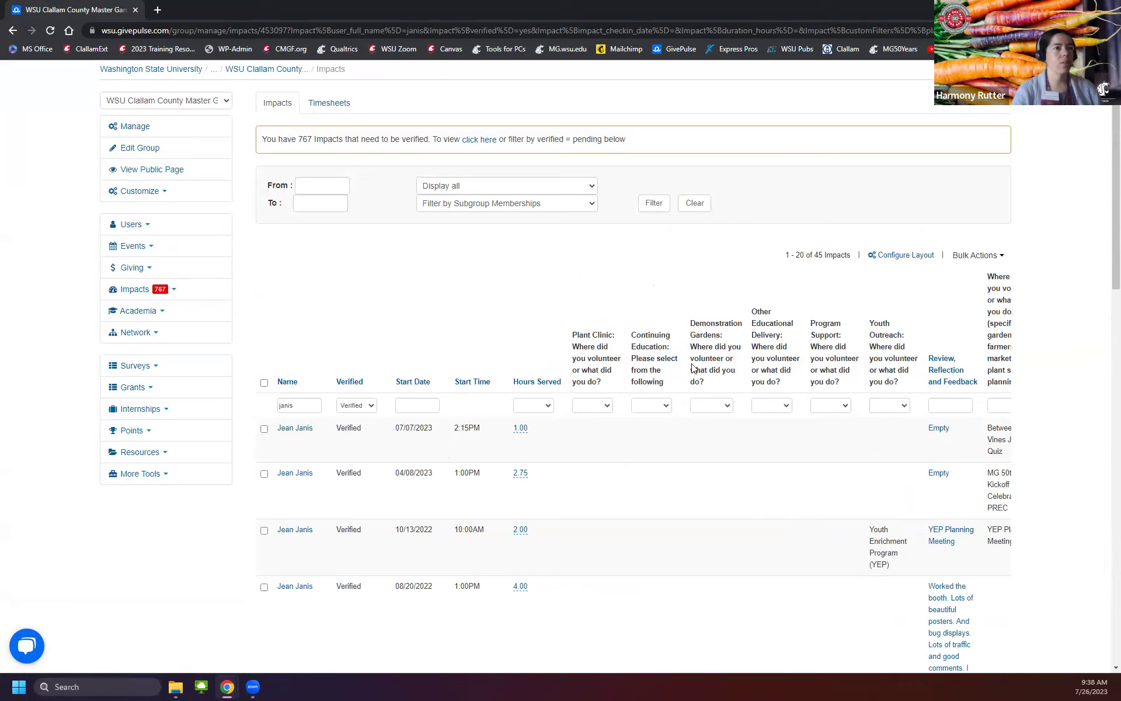
{"action": "scroll", "coordinate": [694, 467], "scroll_direction": "right", "scroll_amount": 3}
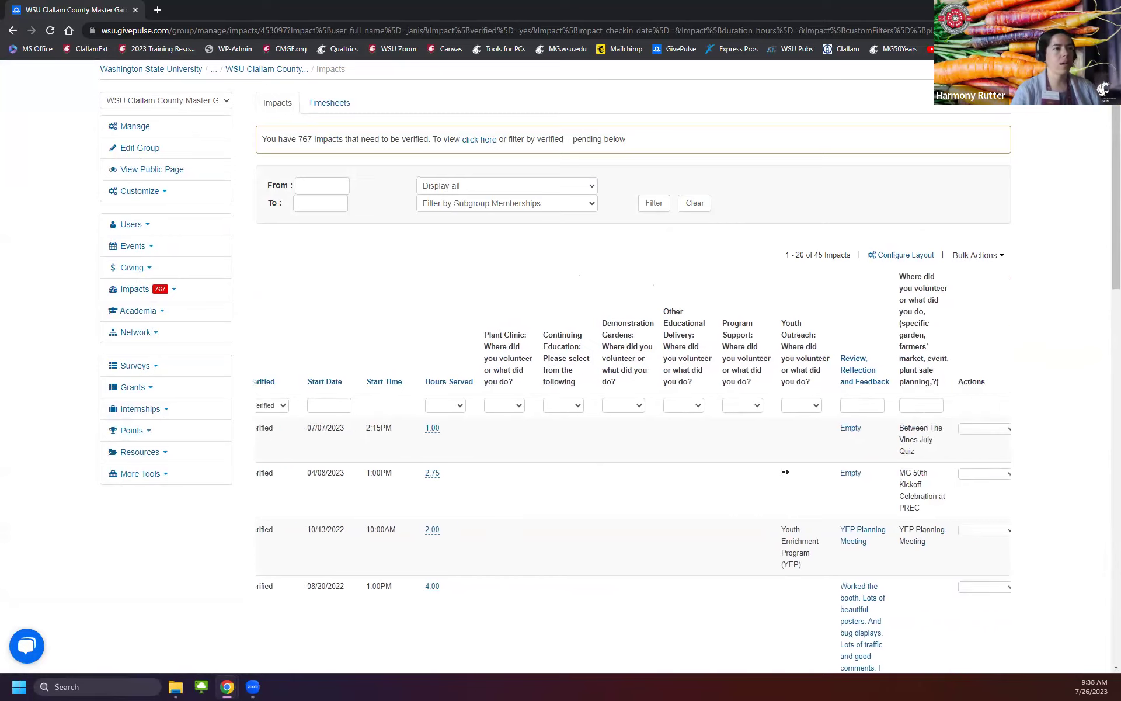
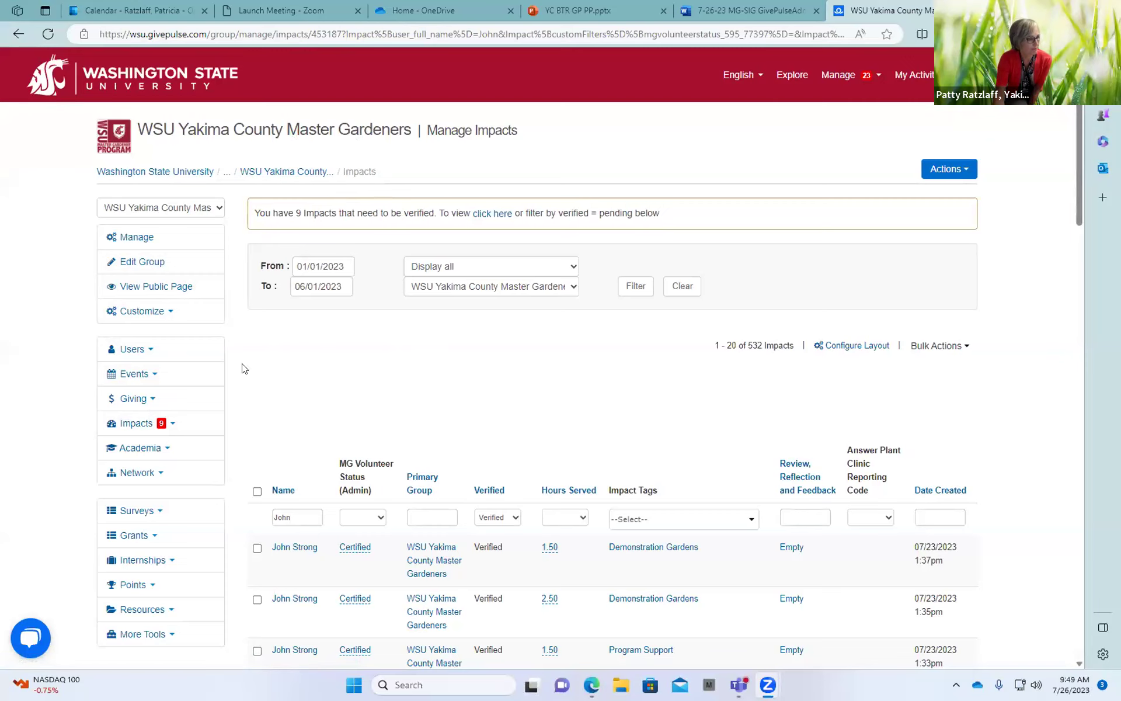
Filter the volunteer's verified impacts in the WSU Yakima County Master Gardeners group to dates from 01/01/2023 to 06/01/2023
{"action": "scroll", "coordinate": [286, 395], "scroll_direction": "down", "scroll_amount": 2}
{"action": "scroll", "coordinate": [286, 395], "scroll_direction": "down", "scroll_amount": 4}
{"action": "scroll", "coordinate": [292, 373], "scroll_direction": "up", "scroll_amount": 4}
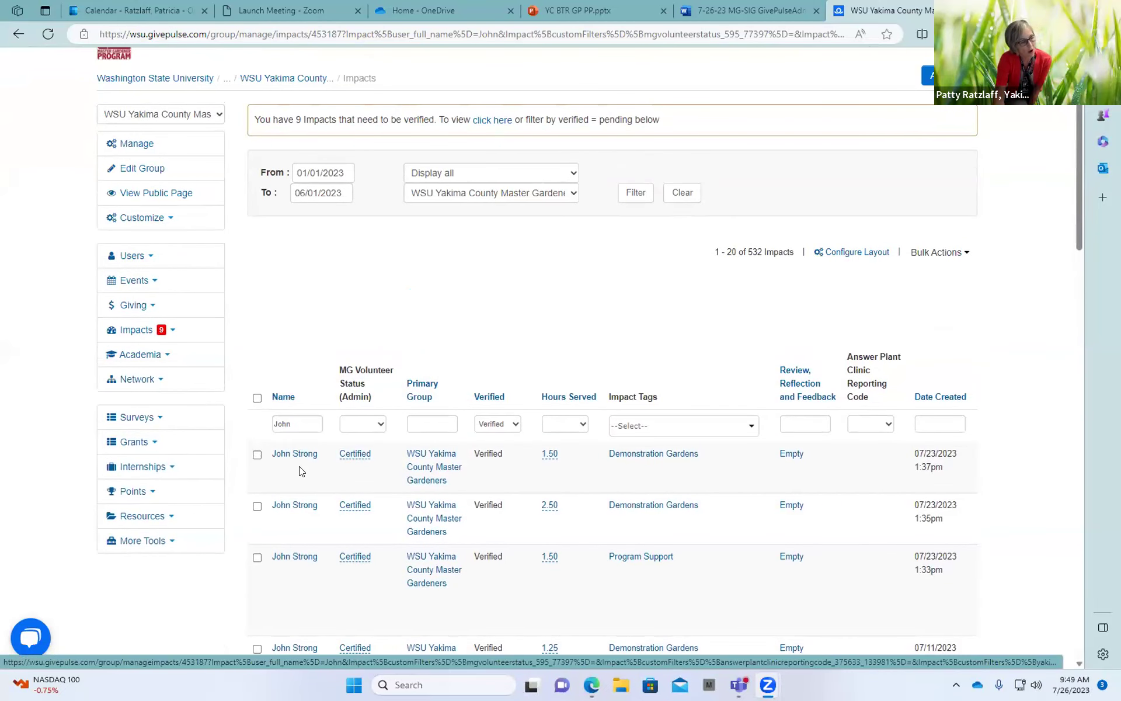
{"action": "scroll", "coordinate": [298, 468], "scroll_direction": "down", "scroll_amount": 10}
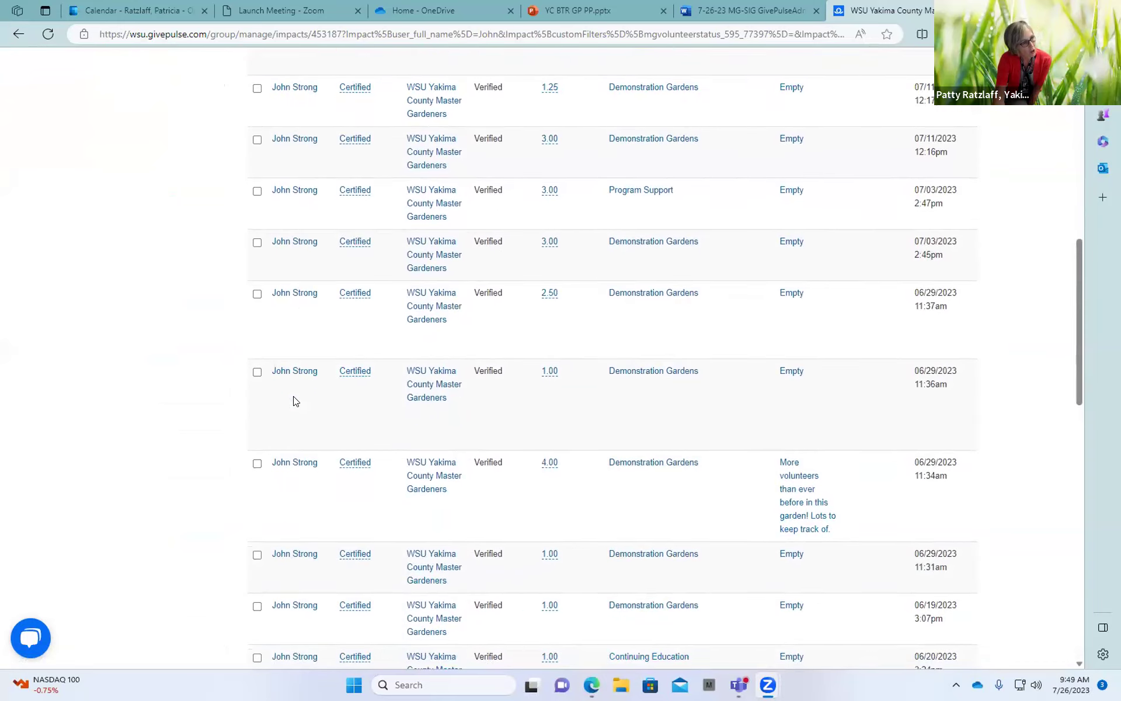
{"action": "scroll", "coordinate": [294, 400], "scroll_direction": "down", "scroll_amount": 3}
{"action": "scroll", "coordinate": [292, 392], "scroll_direction": "up", "scroll_amount": 7}
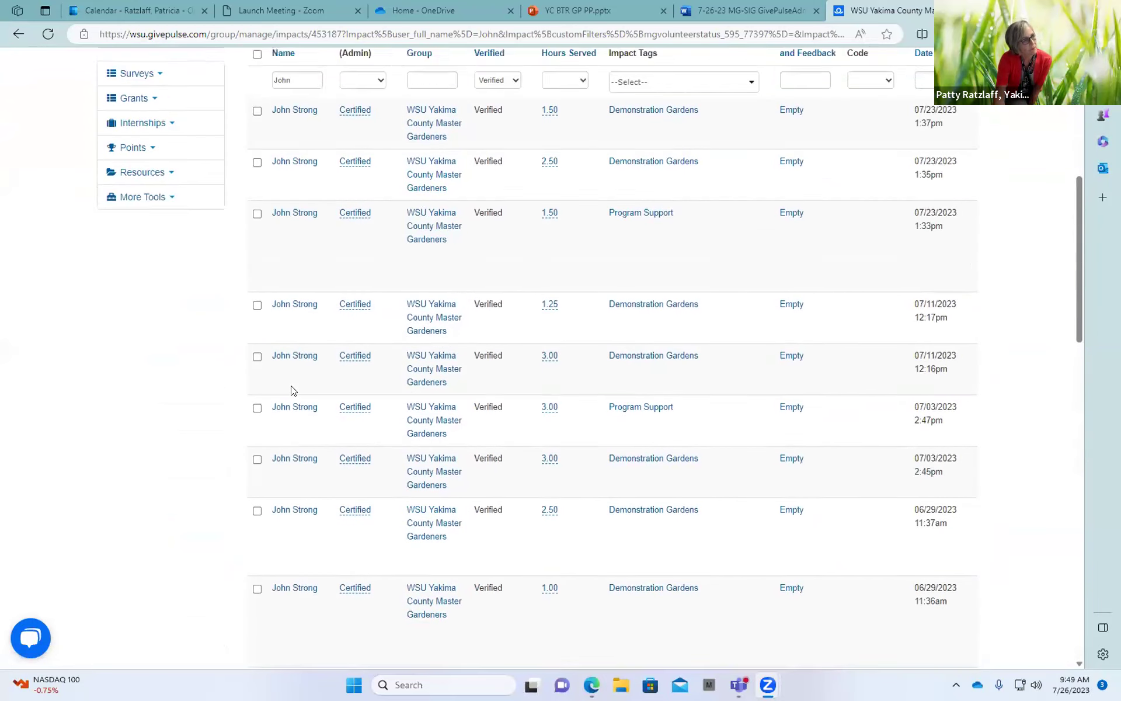
{"action": "scroll", "coordinate": [293, 390], "scroll_direction": "up", "scroll_amount": 8}
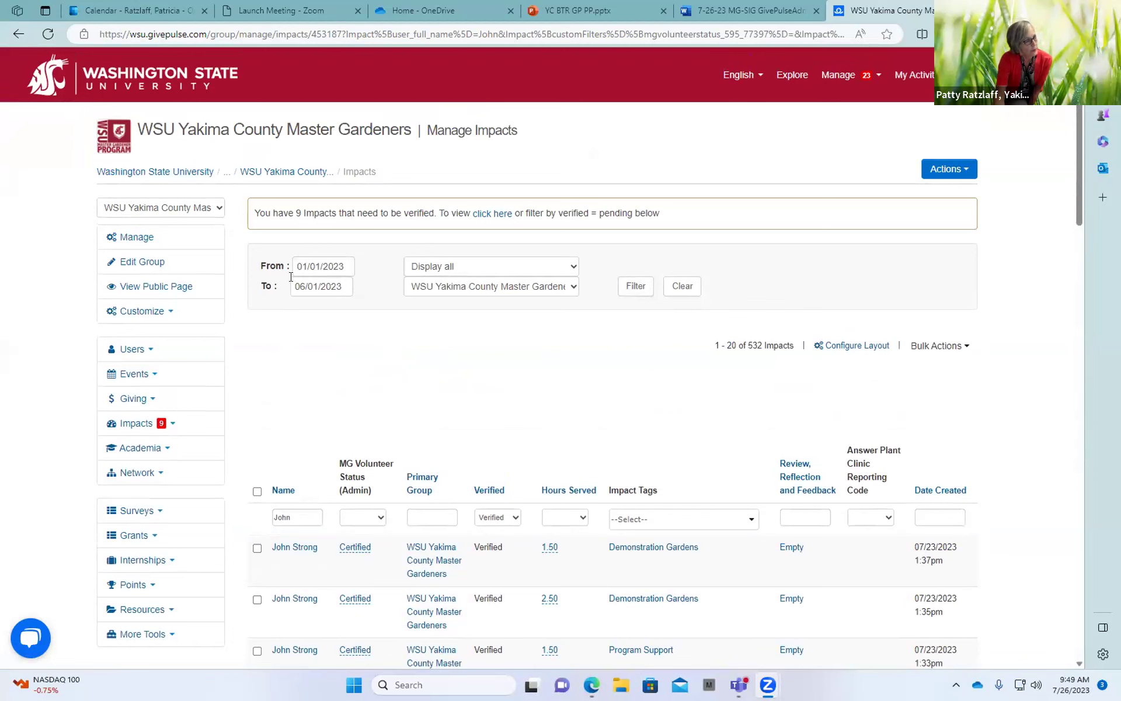
{"action": "left_click", "coordinate": [309, 266]}
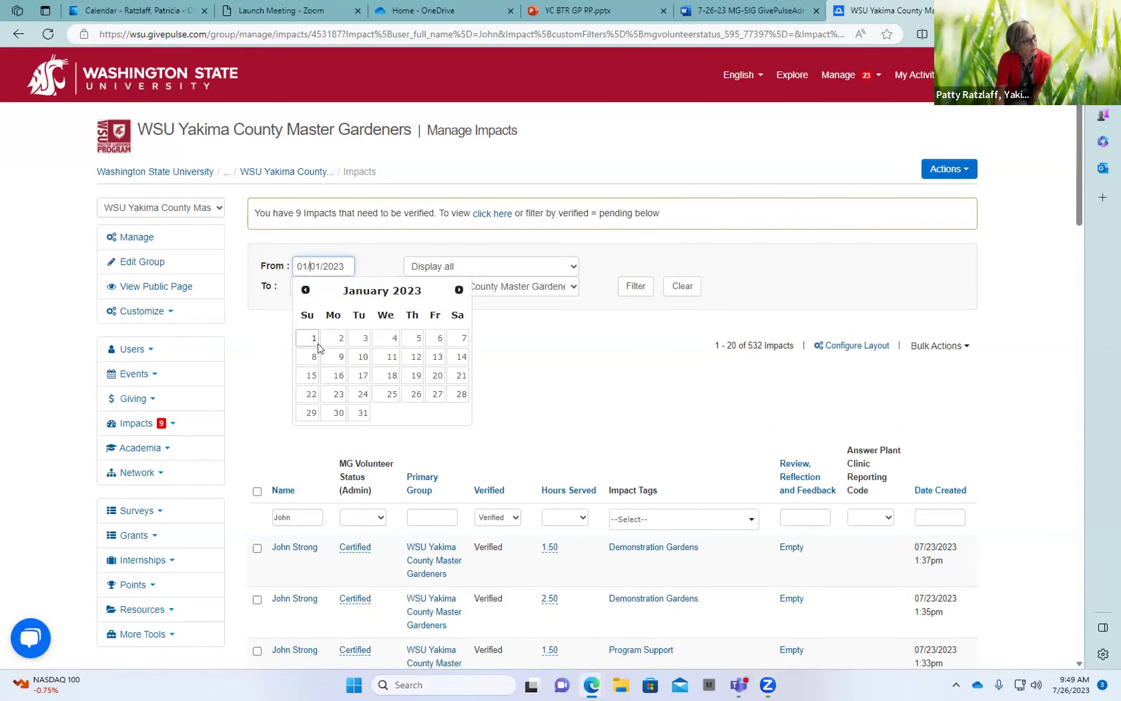
{"action": "left_click", "coordinate": [307, 338]}
{"action": "left_click", "coordinate": [322, 287]}
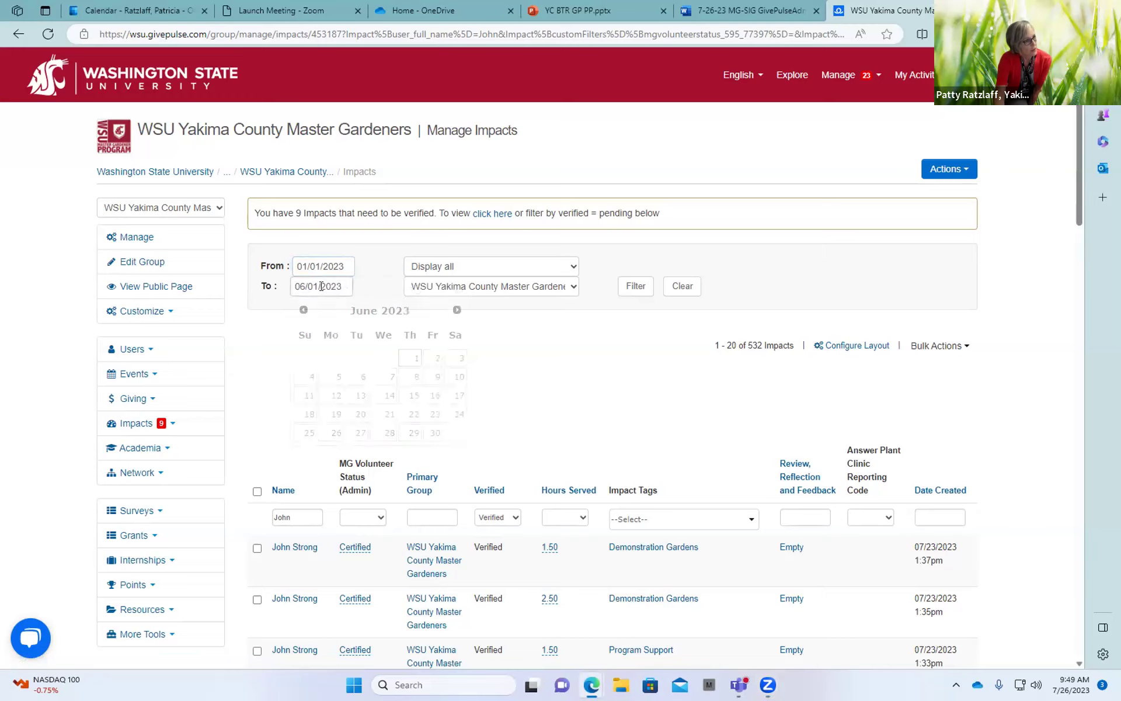
{"action": "left_click", "coordinate": [412, 359]}
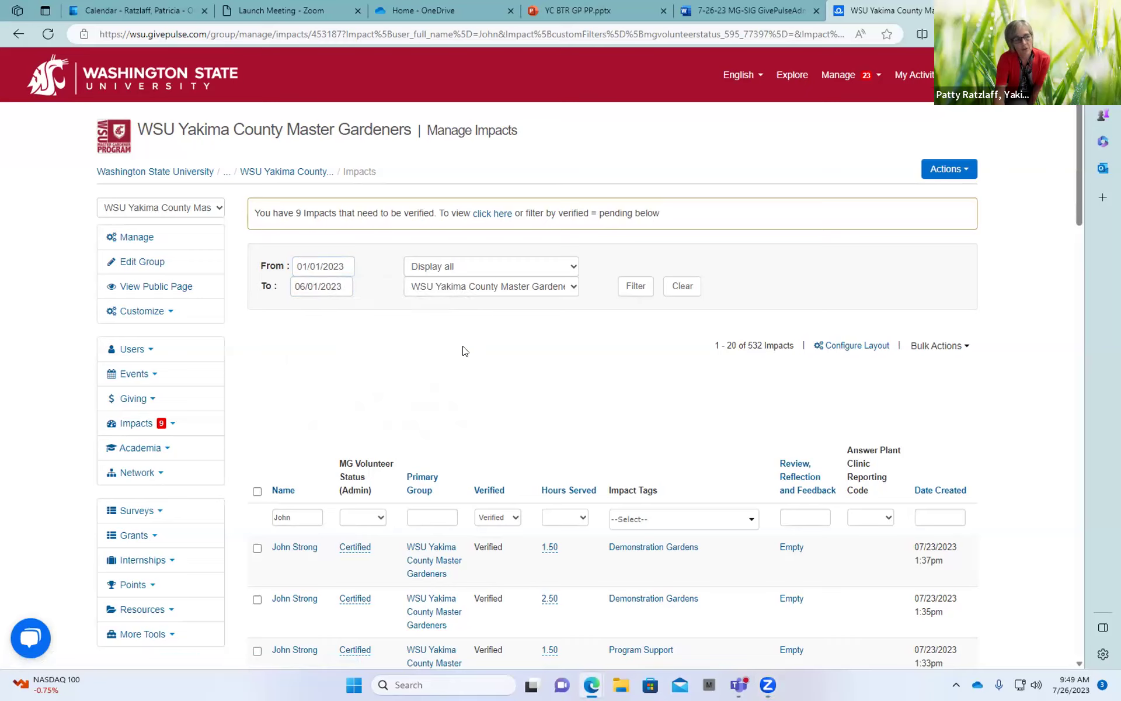
{"action": "left_click", "coordinate": [636, 286]}
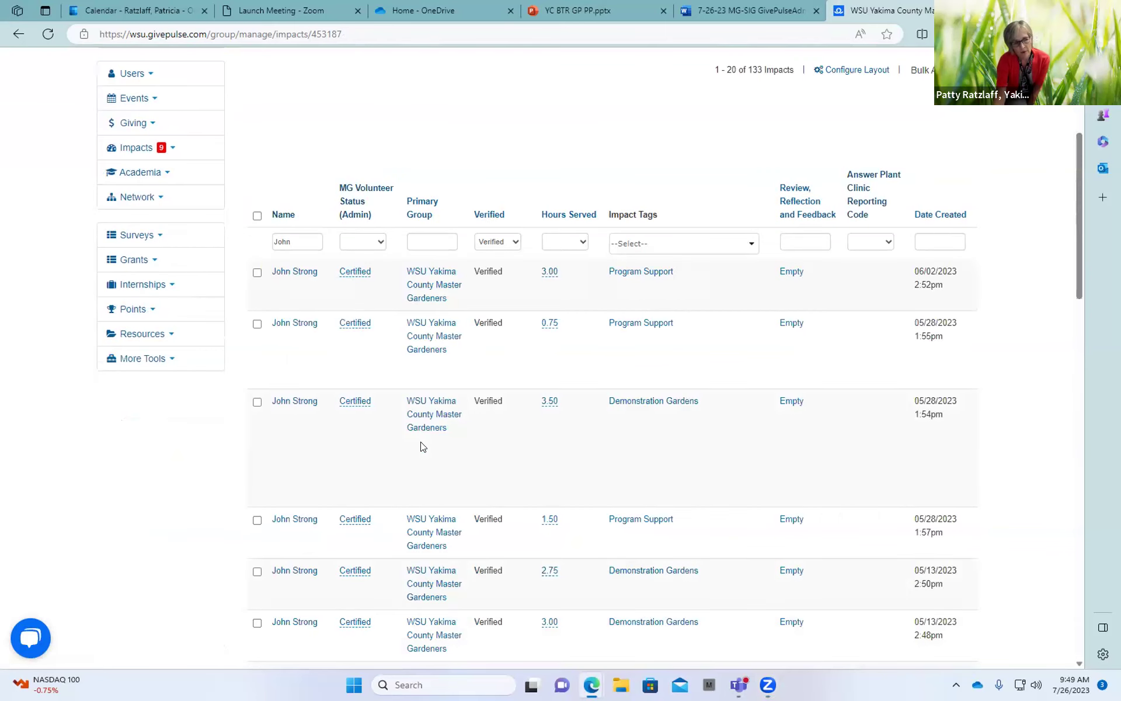
Look through the date-filtered impacts down to the total of hours served at the end of the list
{"action": "scroll", "coordinate": [358, 407], "scroll_direction": "up", "scroll_amount": 2}
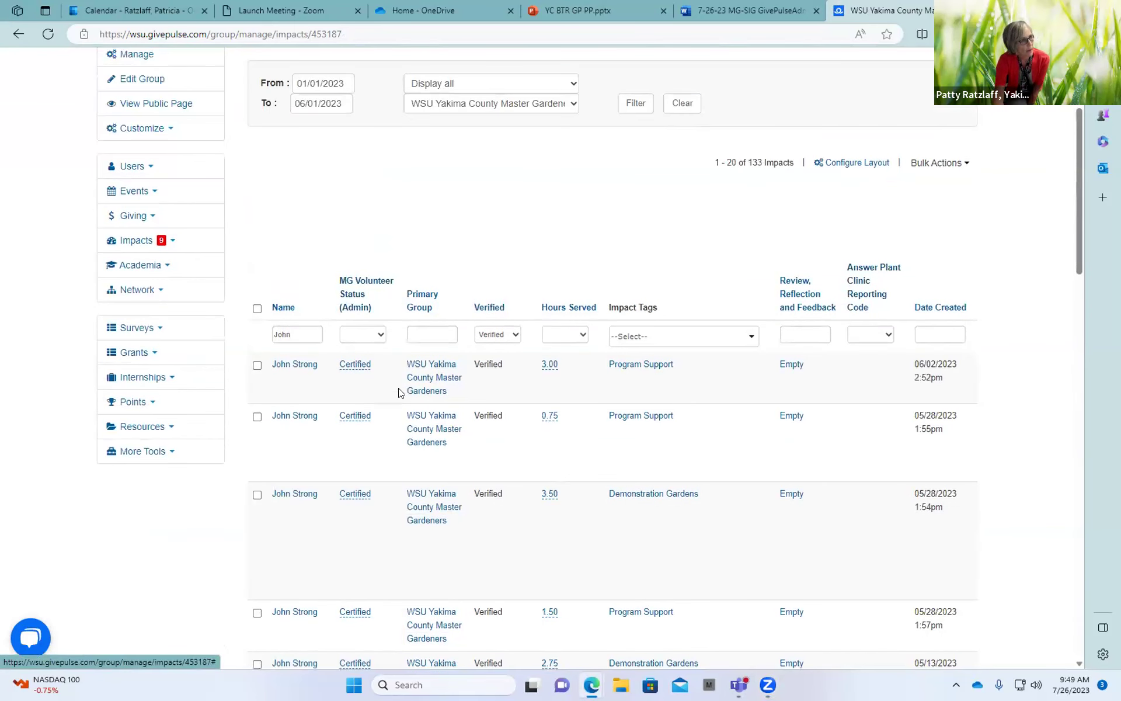
{"action": "scroll", "coordinate": [304, 421], "scroll_direction": "down", "scroll_amount": 1}
{"action": "scroll", "coordinate": [305, 422], "scroll_direction": "down", "scroll_amount": 1}
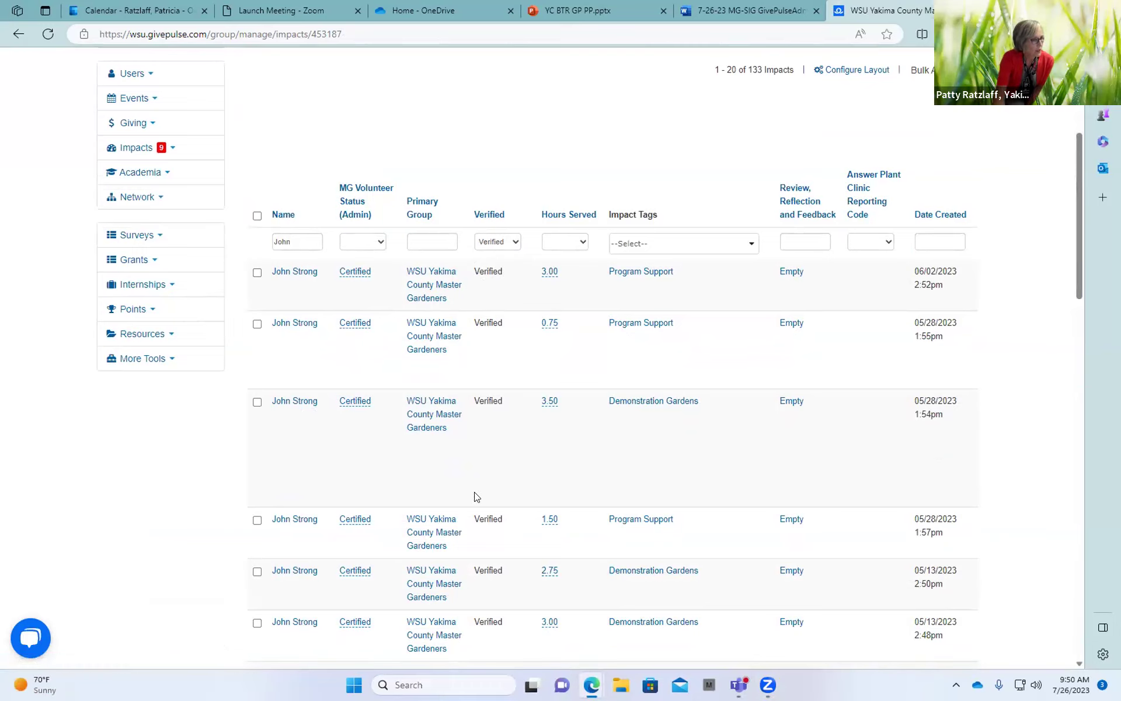
{"action": "scroll", "coordinate": [474, 552], "scroll_direction": "down", "scroll_amount": 10}
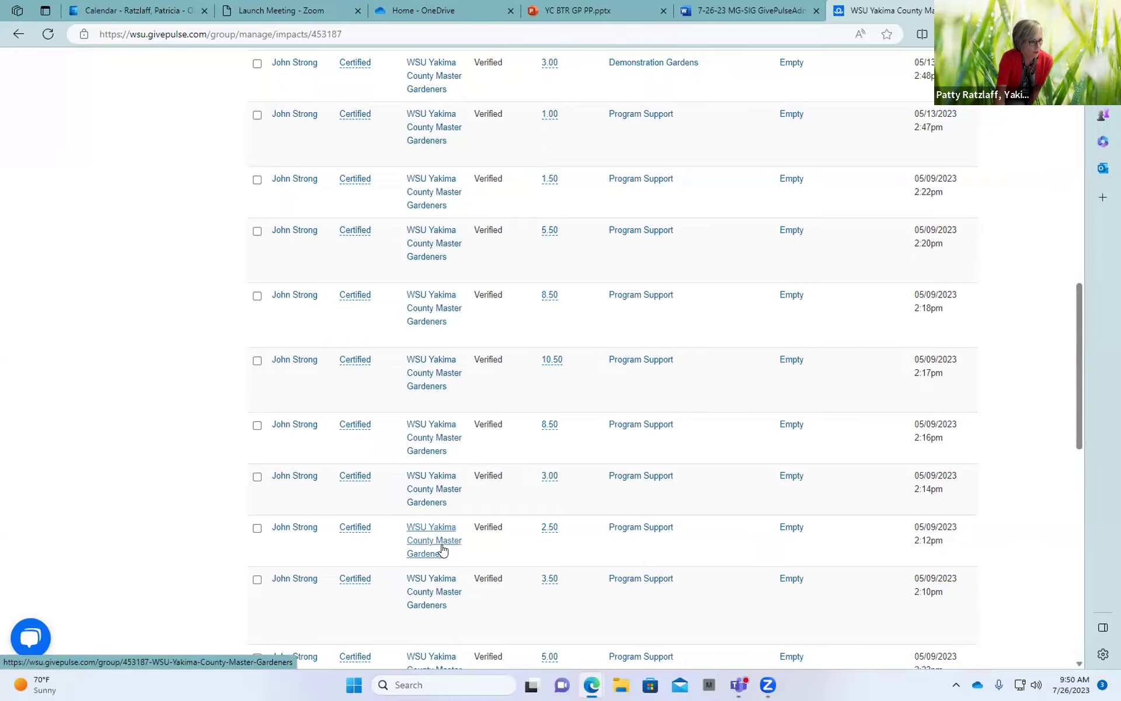
{"action": "scroll", "coordinate": [442, 549], "scroll_direction": "down", "scroll_amount": 7}
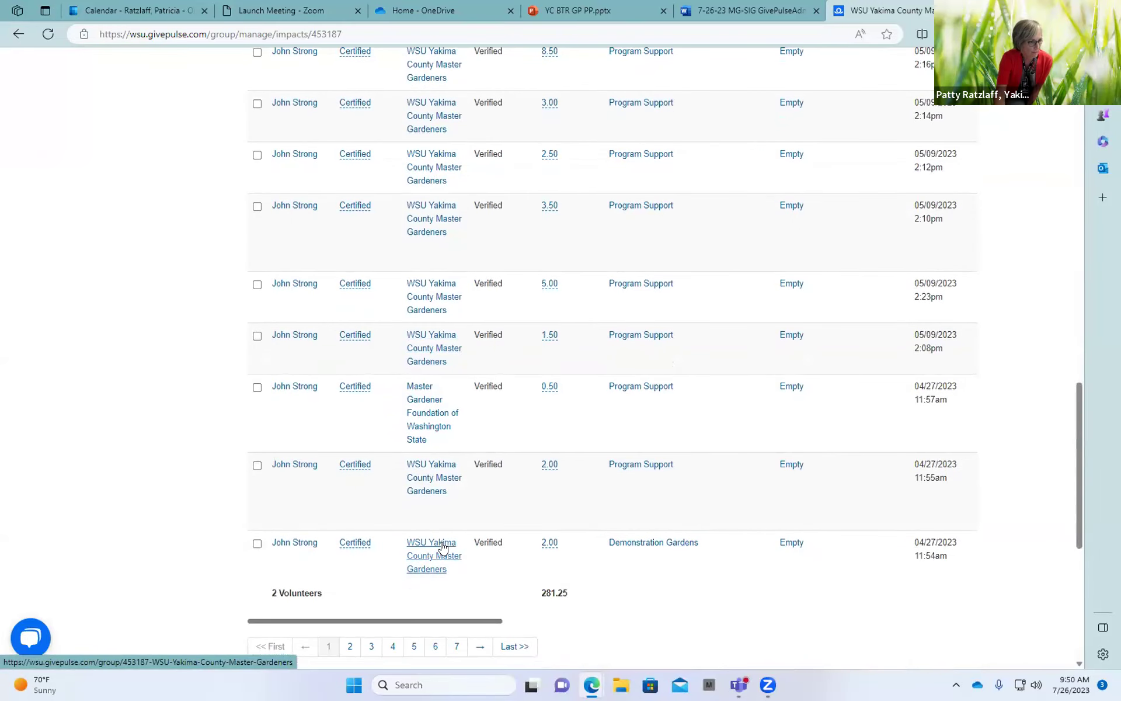
{"action": "scroll", "coordinate": [444, 543], "scroll_direction": "up", "scroll_amount": 17}
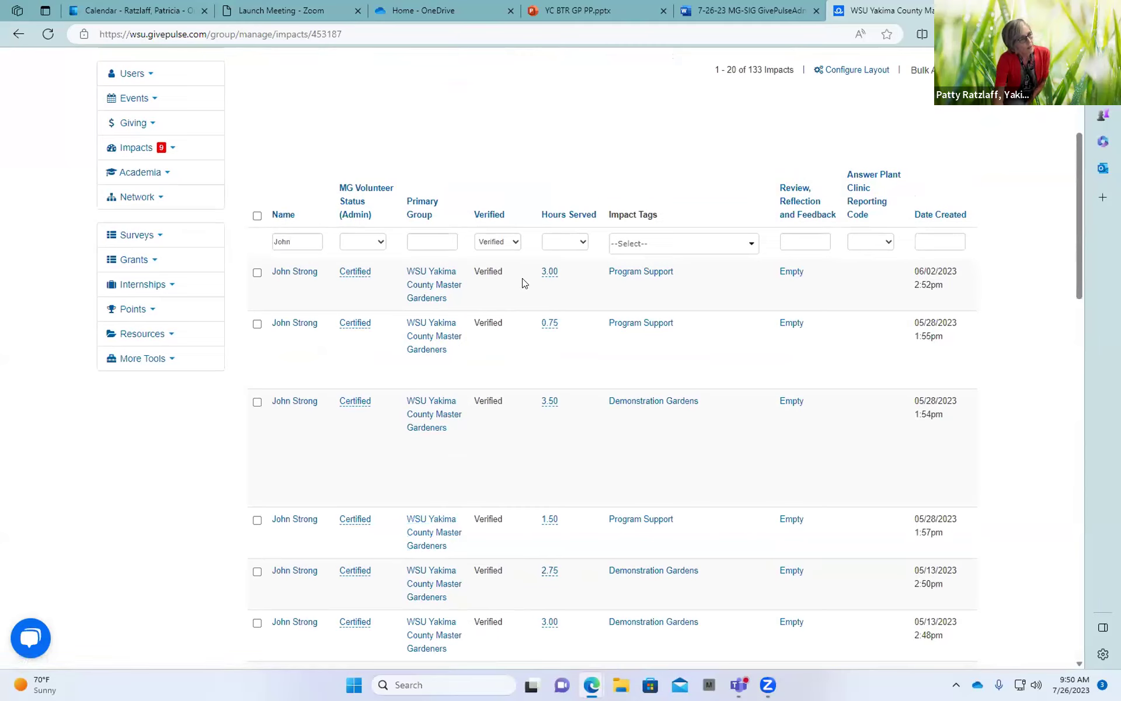
Filter the impacts by the Continuing Education impact tag and check the total hours served
{"action": "left_click", "coordinate": [670, 243]}
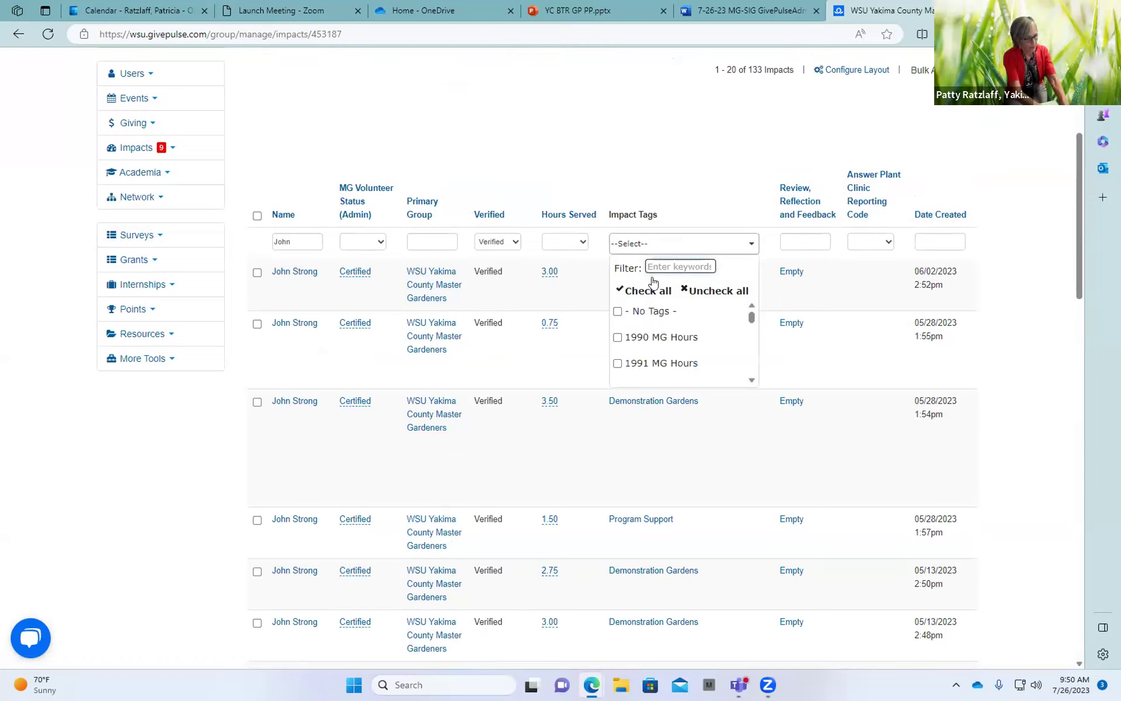
{"action": "type", "text": "continuing"}
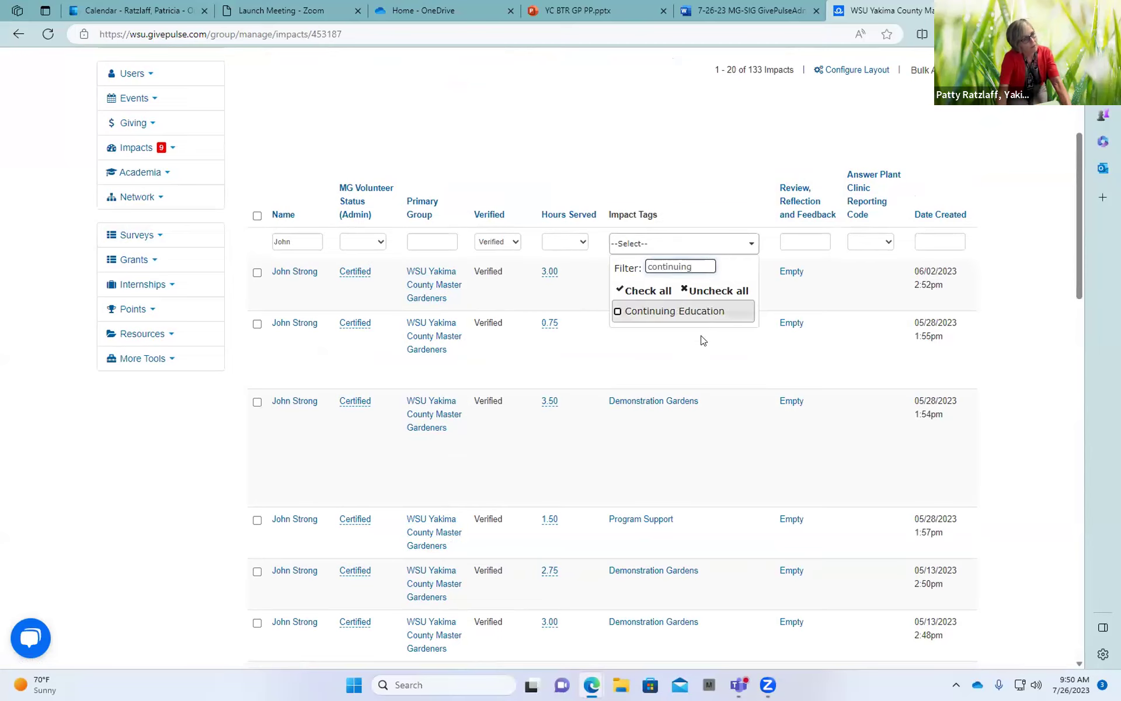
{"action": "left_click", "coordinate": [617, 311]}
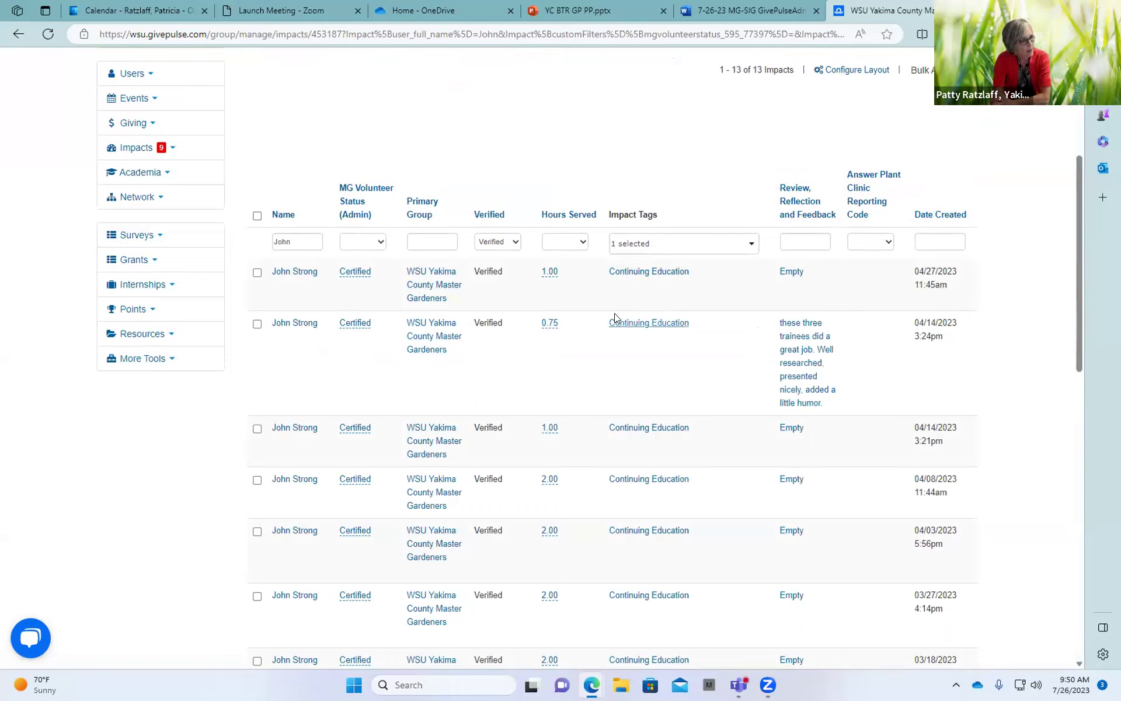
{"action": "scroll", "coordinate": [602, 630], "scroll_direction": "down", "scroll_amount": 12}
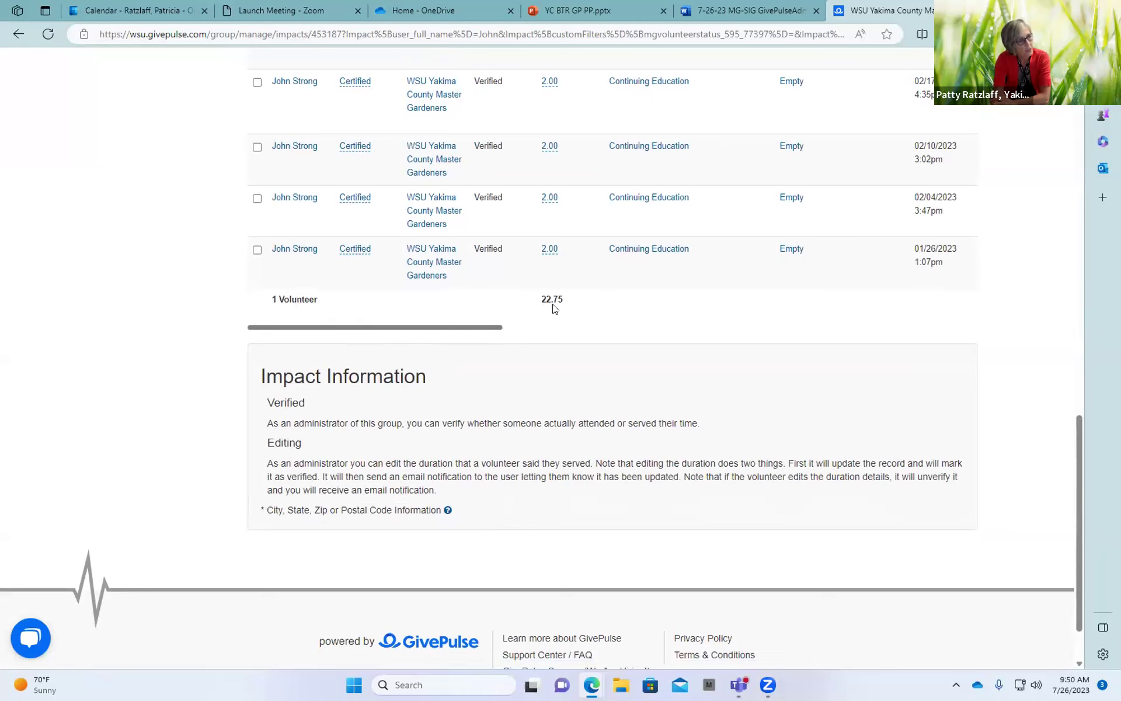
{"action": "scroll", "coordinate": [553, 315], "scroll_direction": "up", "scroll_amount": 12}
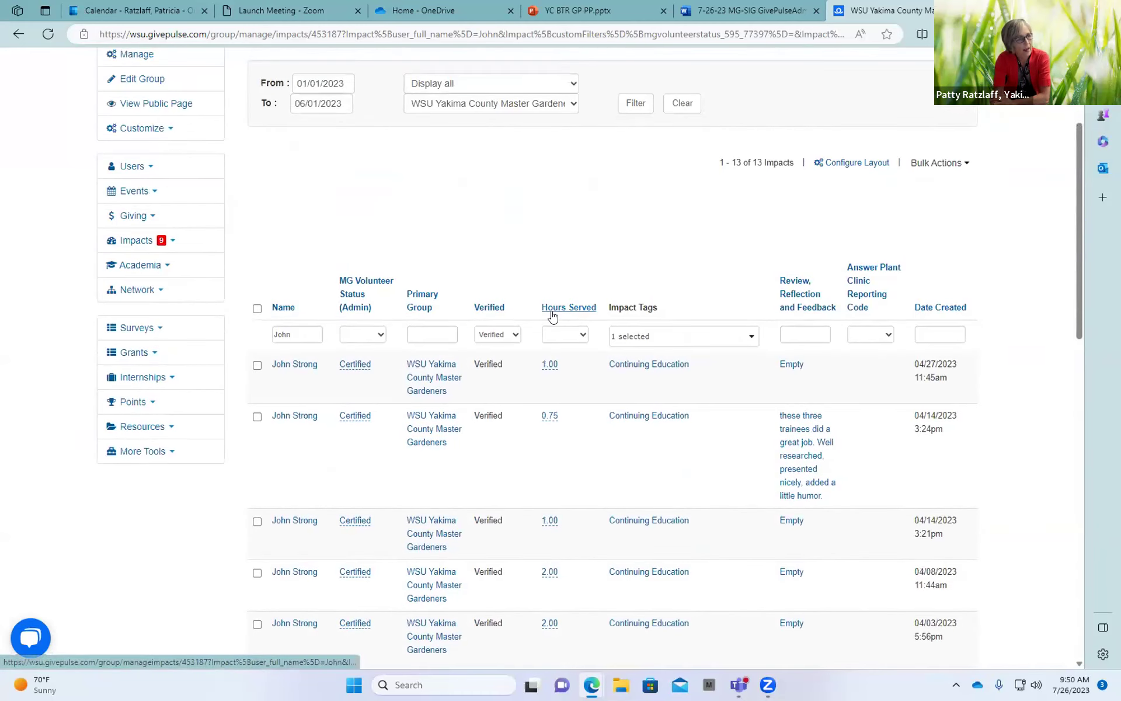
{"action": "scroll", "coordinate": [553, 315], "scroll_direction": "up", "scroll_amount": 3}
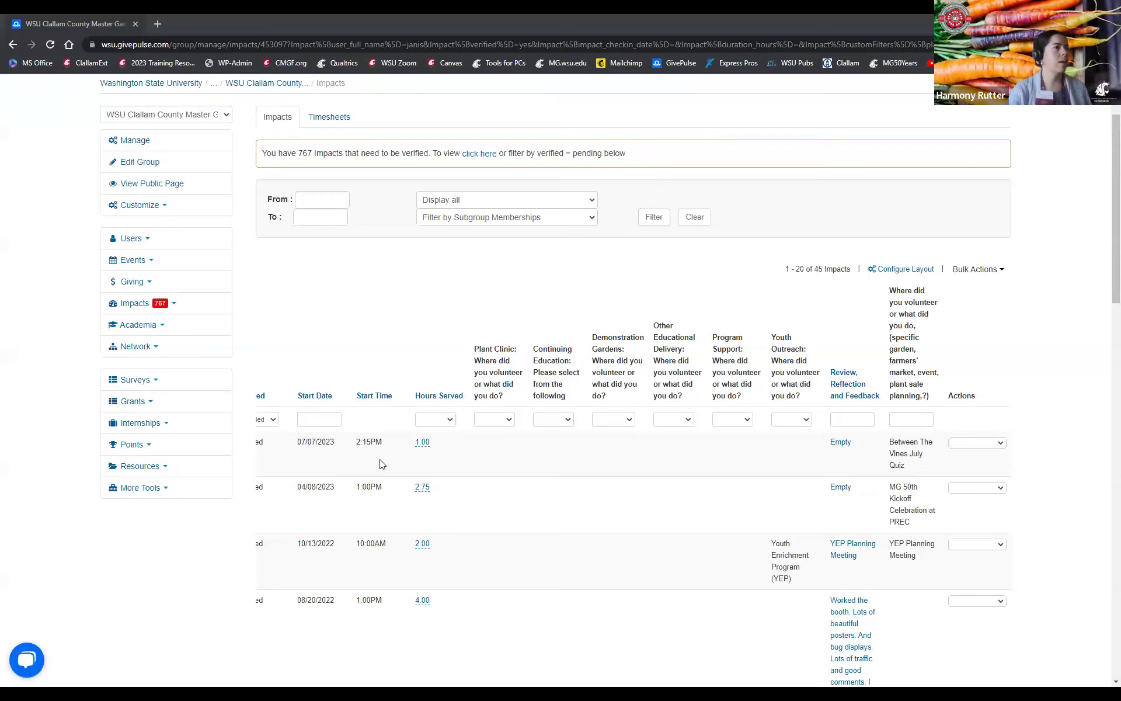
{"action": "scroll", "coordinate": [532, 497], "scroll_direction": "down", "scroll_amount": 8}
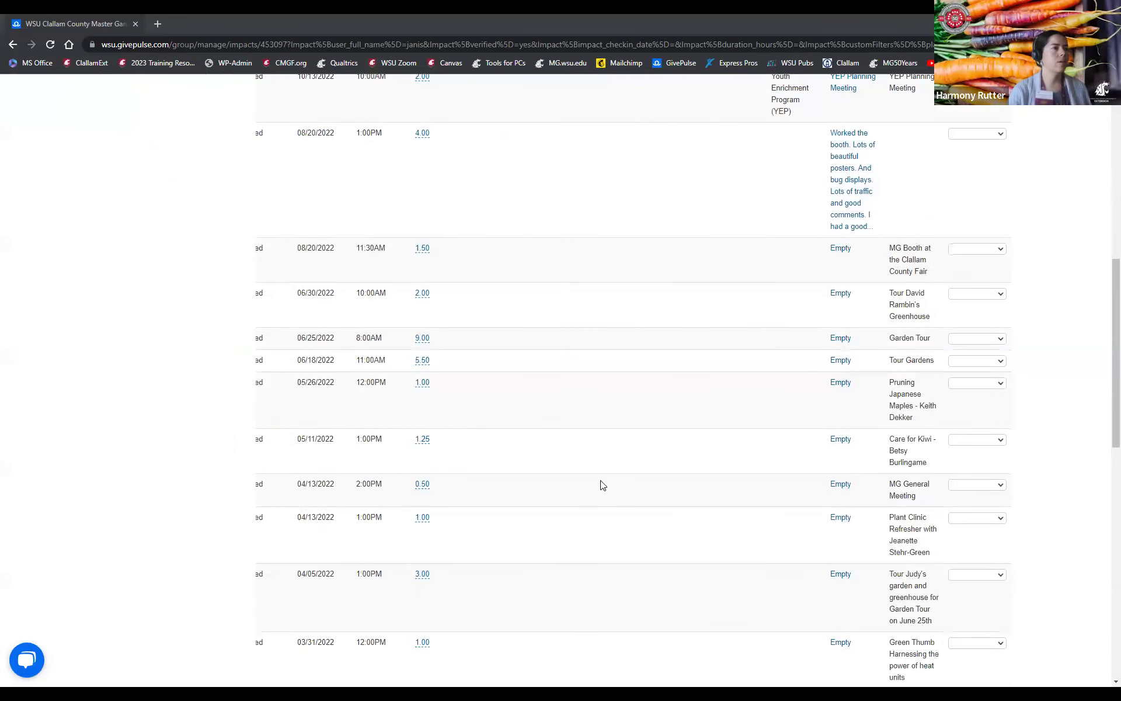
{"action": "scroll", "coordinate": [602, 484], "scroll_direction": "up", "scroll_amount": 7}
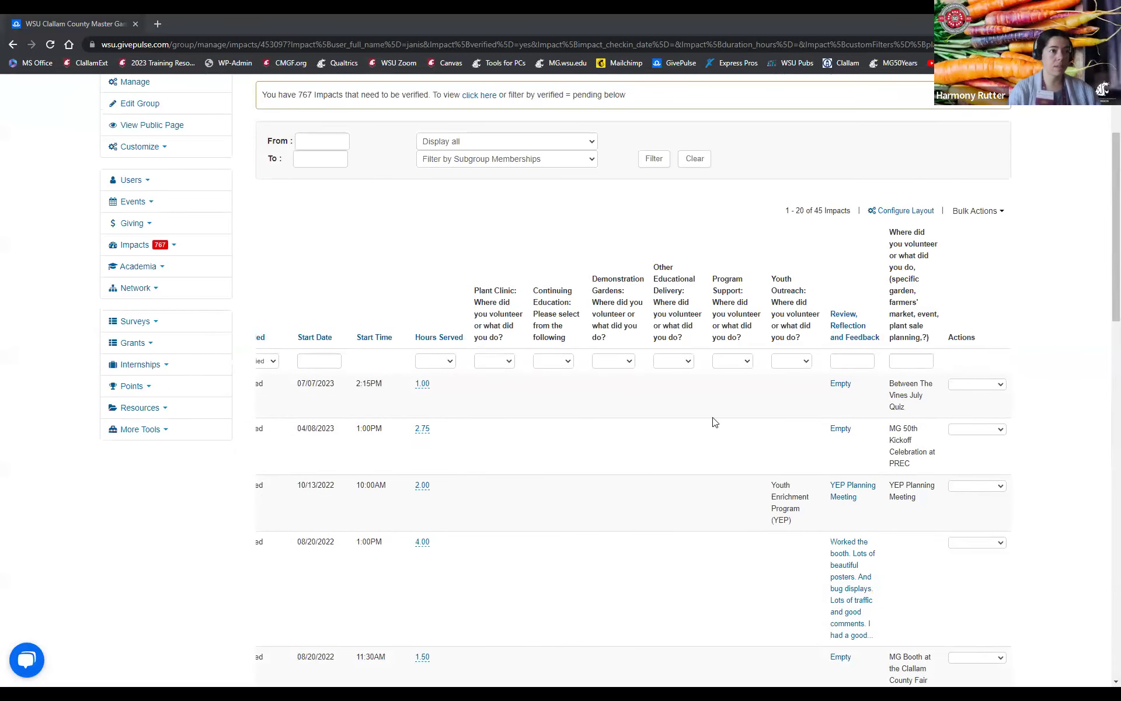
{"action": "middle_click", "coordinate": [648, 601]}
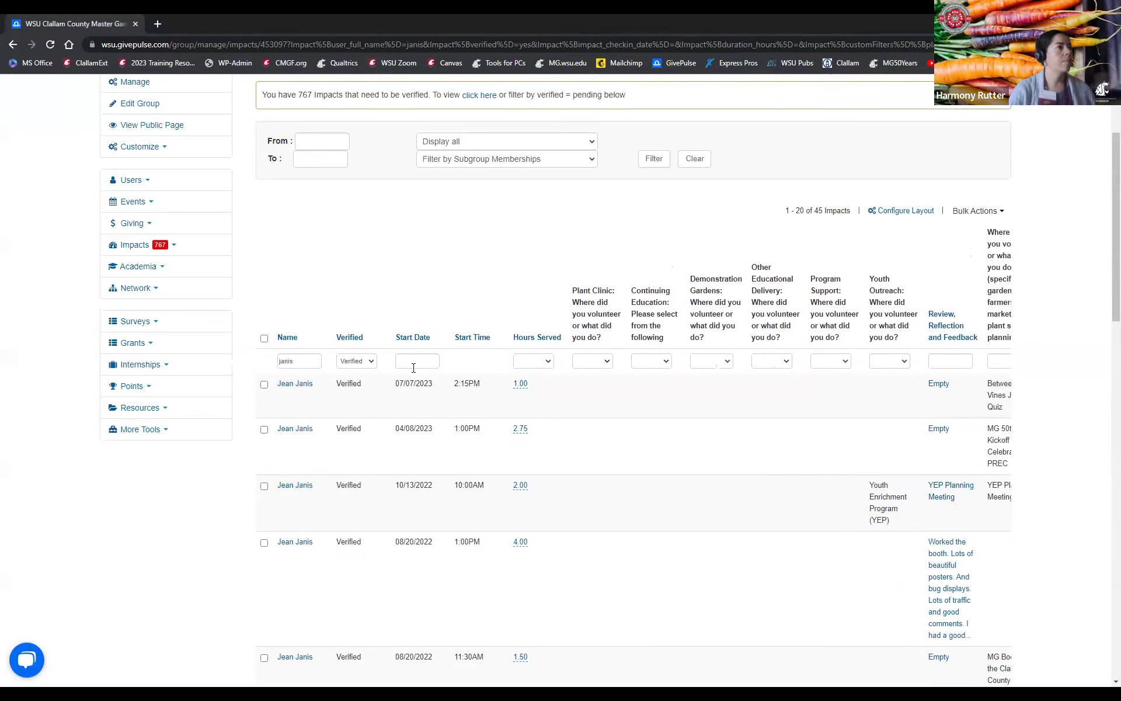
Filter the volunteer's verified impacts to start dates from 01/01/2023 to 07/26/2023
{"action": "left_click", "coordinate": [416, 363]}
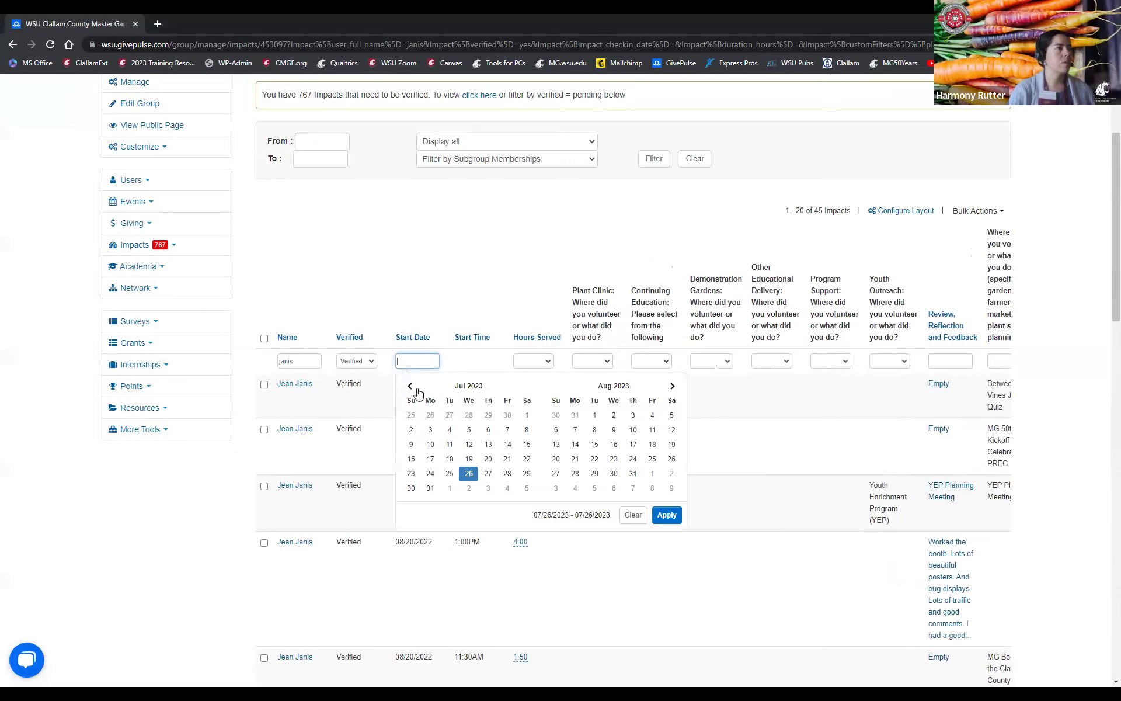
{"action": "left_click", "coordinate": [410, 386]}
{"action": "left_click", "coordinate": [410, 386]}
{"action": "left_click", "coordinate": [411, 386]}
{"action": "left_click", "coordinate": [411, 387]}
{"action": "left_click", "coordinate": [410, 387]}
{"action": "left_click", "coordinate": [410, 387]}
{"action": "left_click", "coordinate": [413, 432]}
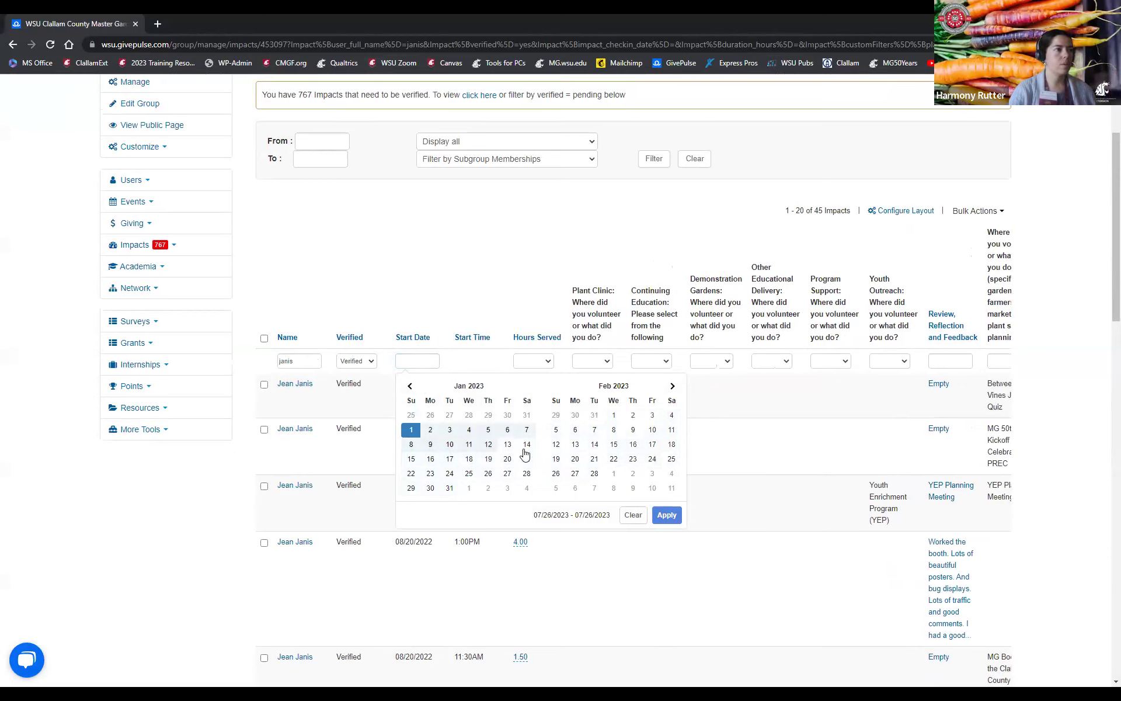
{"action": "left_click", "coordinate": [672, 387]}
{"action": "left_click", "coordinate": [672, 387]}
{"action": "left_click", "coordinate": [672, 386]}
{"action": "left_click", "coordinate": [672, 387]}
{"action": "left_click", "coordinate": [672, 387]}
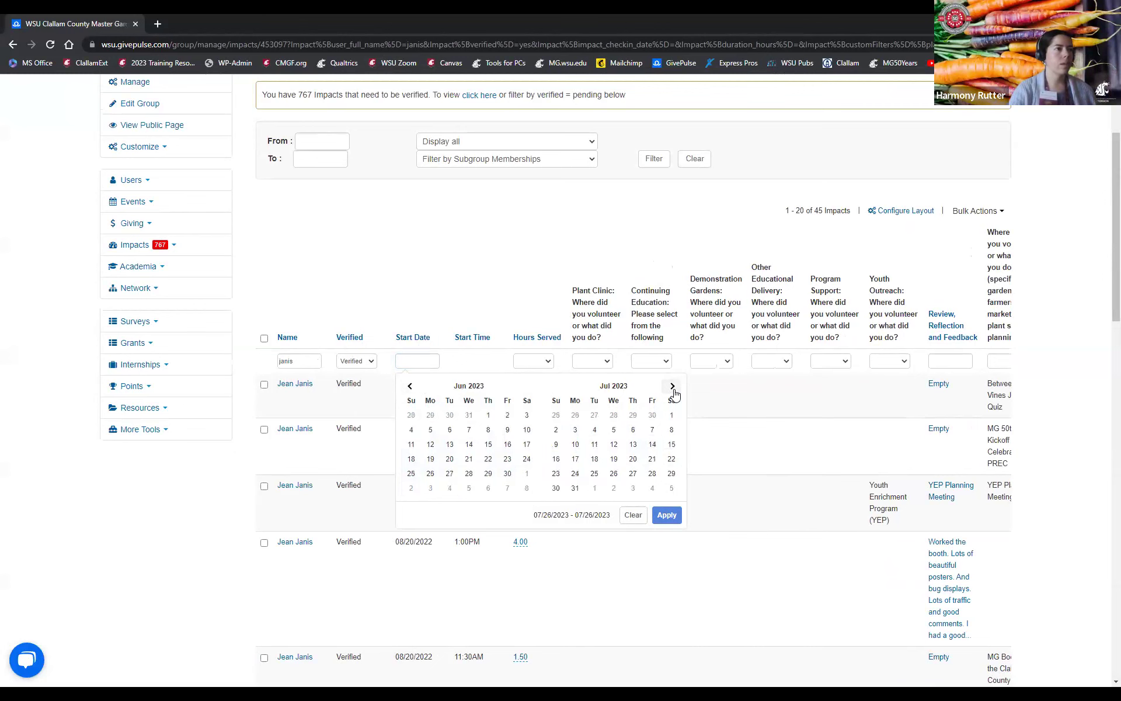
{"action": "left_click", "coordinate": [614, 477]}
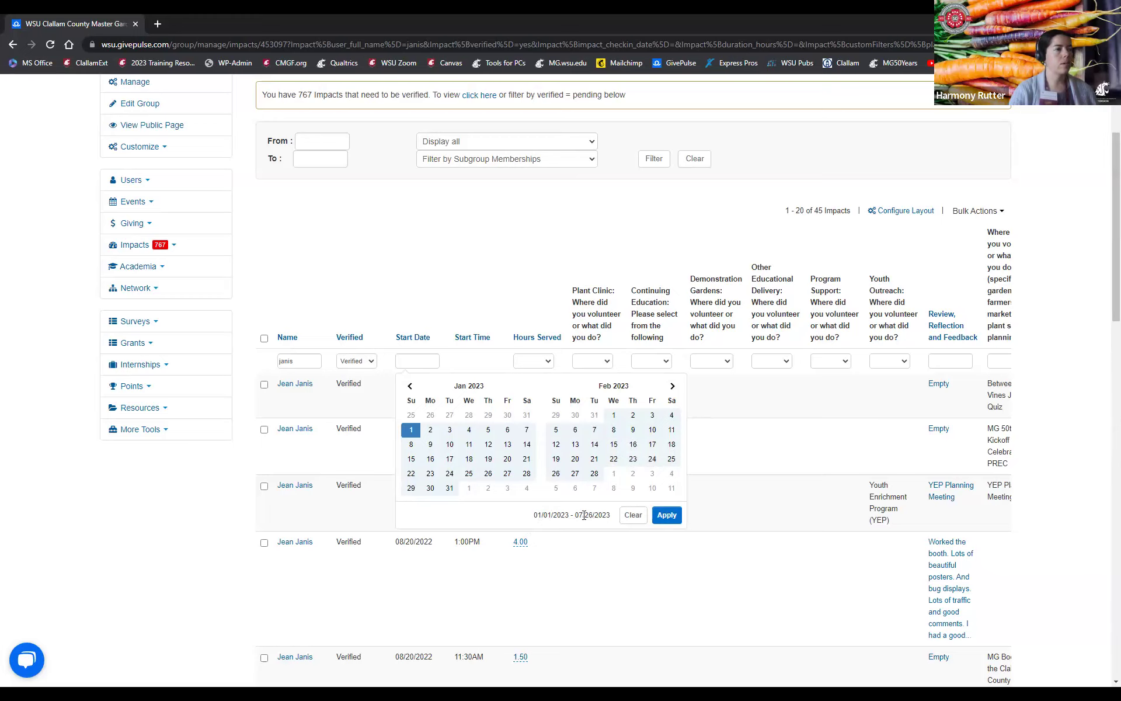
{"action": "left_click", "coordinate": [666, 516]}
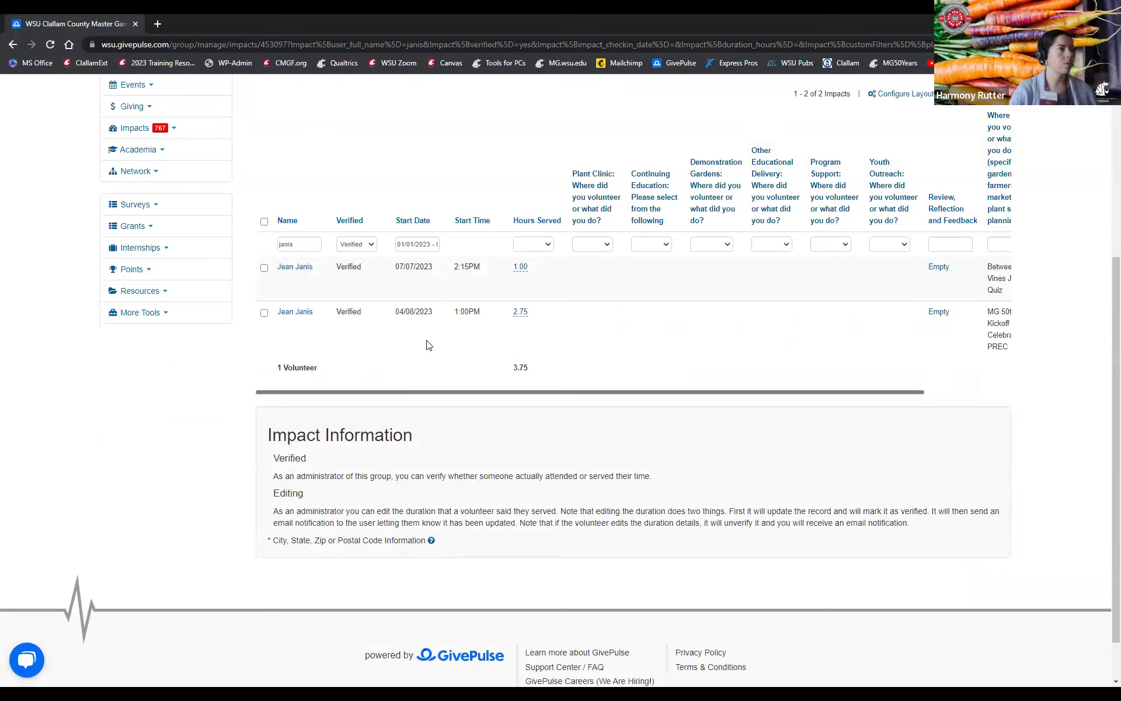
Remove the volunteer name filter and check the total verified hours served at the end of the impacts list
{"action": "double_click", "coordinate": [300, 243]}
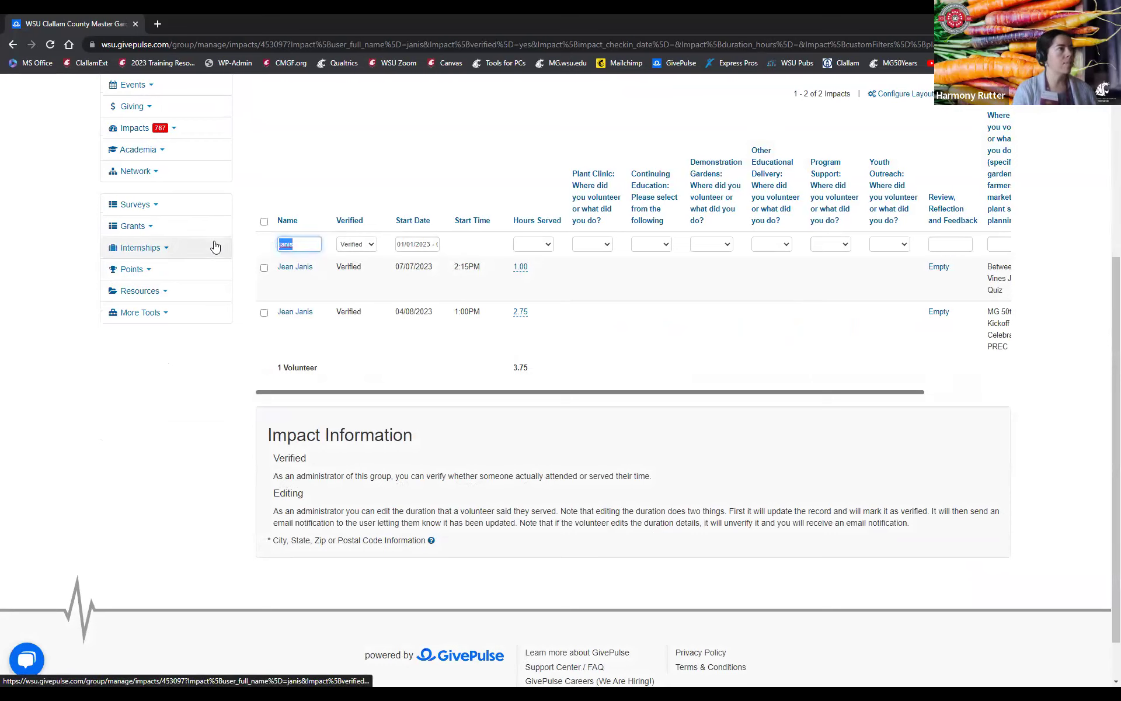
{"action": "key", "text": "BackSpace"}
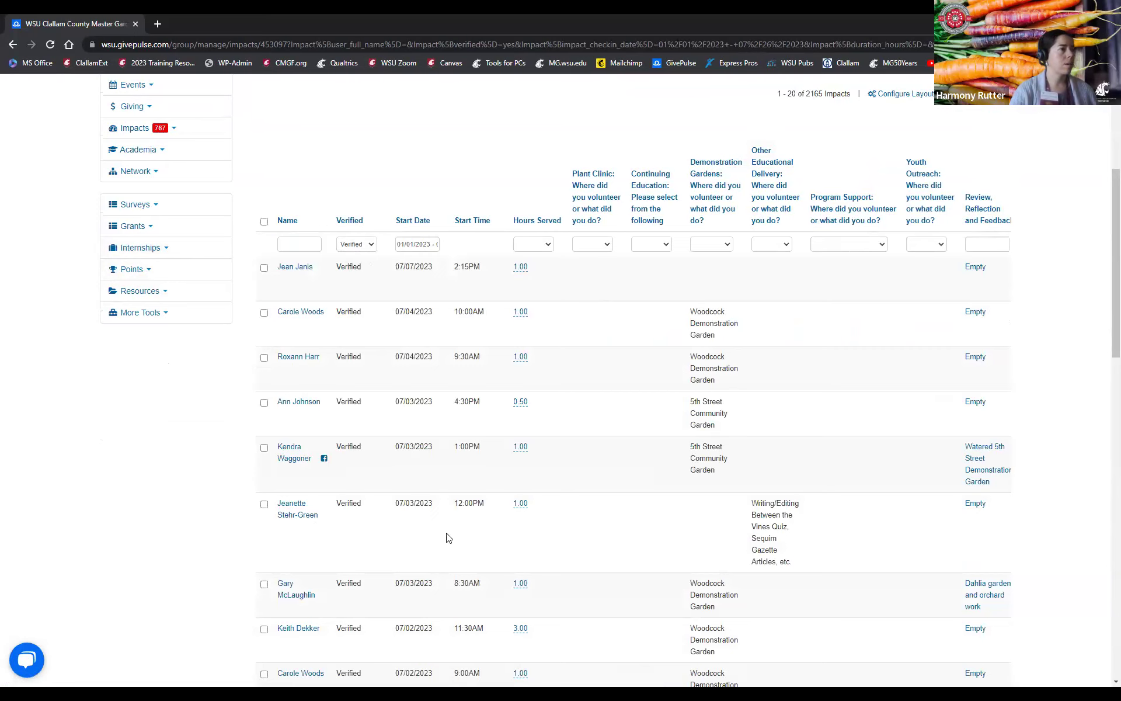
{"action": "scroll", "coordinate": [455, 513], "scroll_direction": "down", "scroll_amount": 4}
{"action": "scroll", "coordinate": [492, 502], "scroll_direction": "down", "scroll_amount": 4}
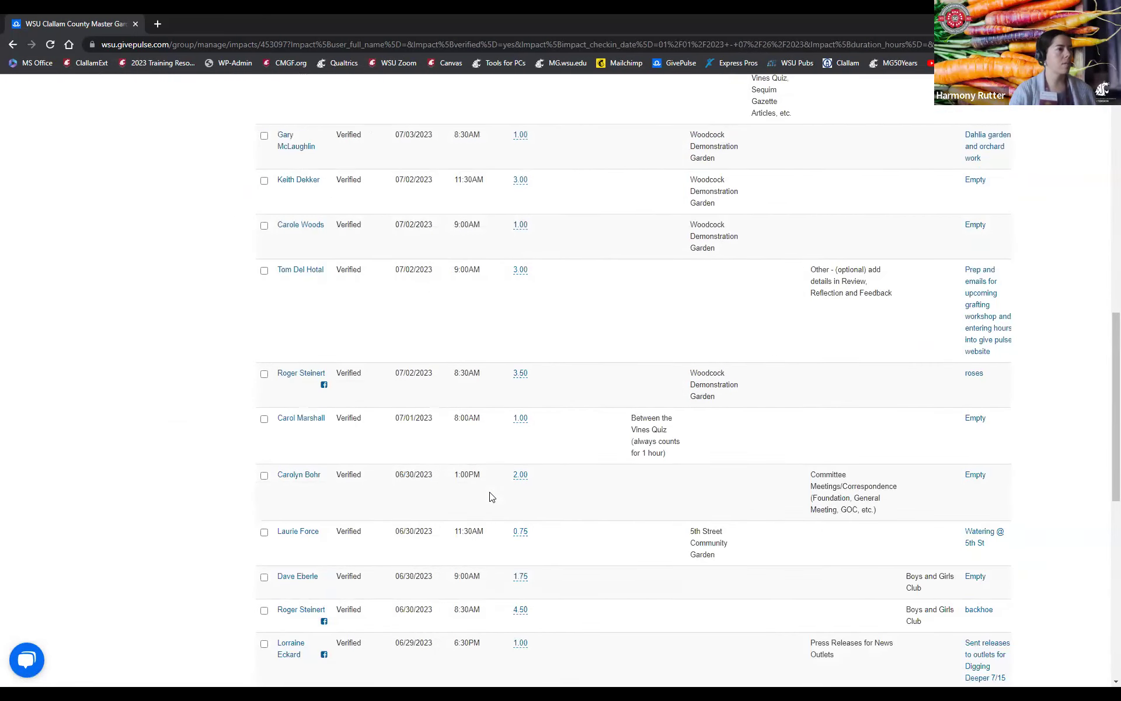
{"action": "scroll", "coordinate": [492, 497], "scroll_direction": "down", "scroll_amount": 6}
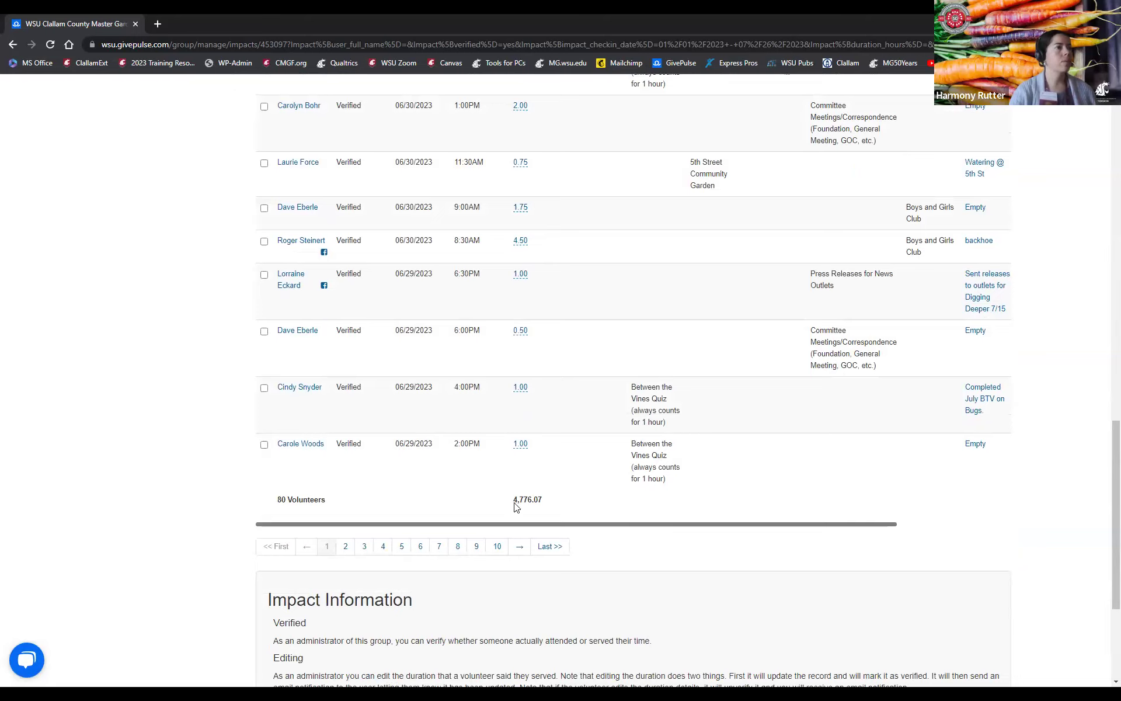
{"action": "scroll", "coordinate": [455, 472], "scroll_direction": "up", "scroll_amount": 14}
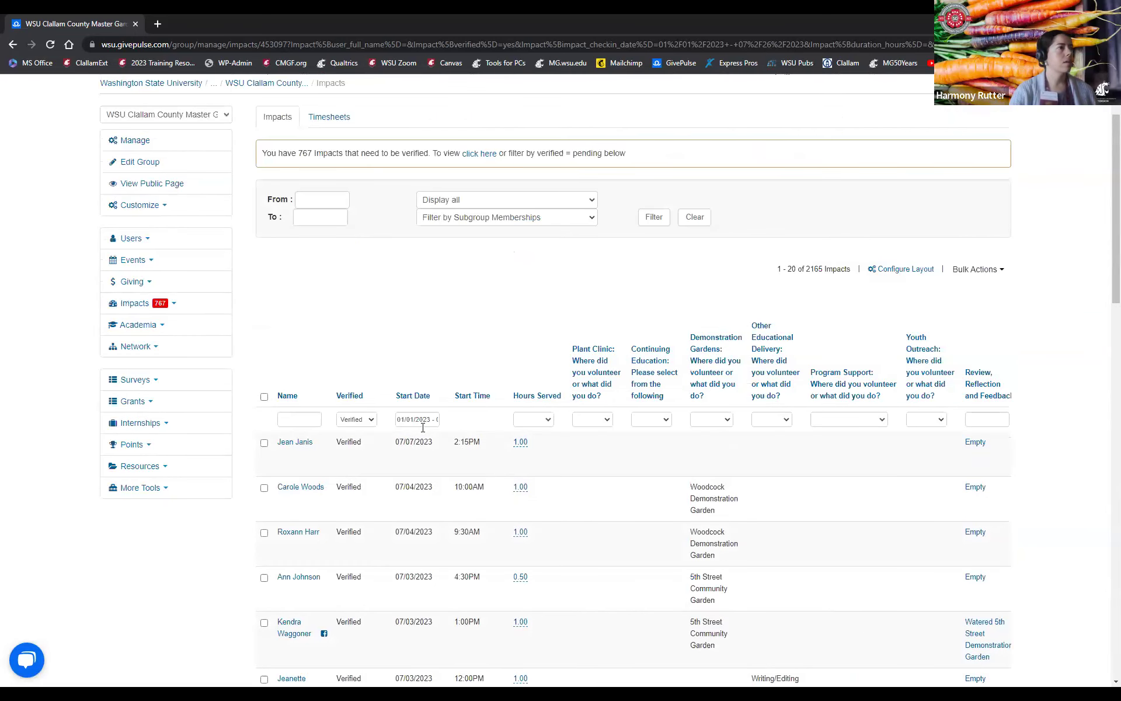
Clear the Verified status filter and check the total hours served at the end of the impacts list
{"action": "left_click", "coordinate": [401, 420]}
{"action": "left_click", "coordinate": [366, 420]}
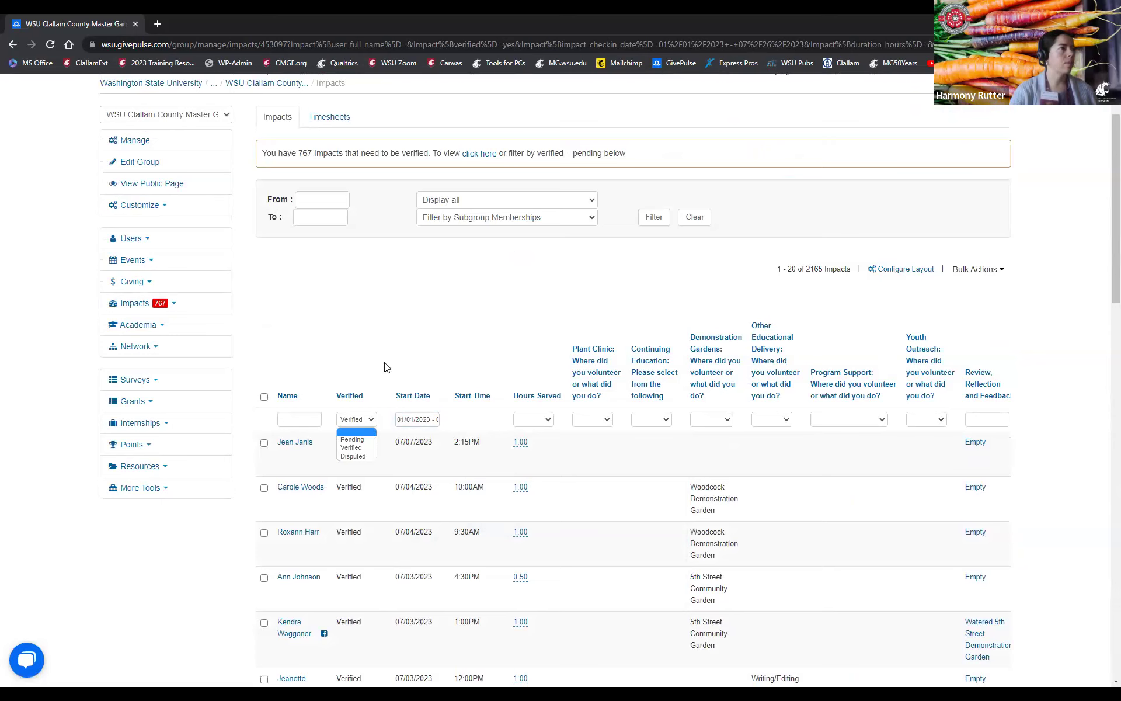
{"action": "key", "text": "Return"}
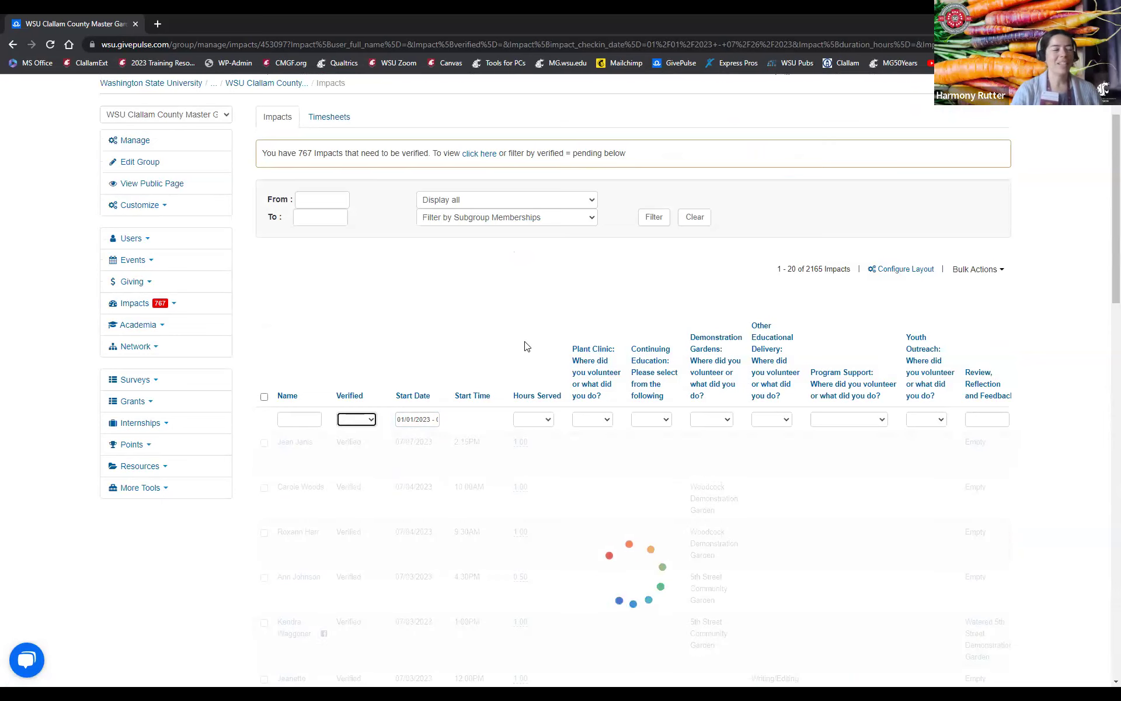
{"action": "scroll", "coordinate": [527, 346], "scroll_direction": "down", "scroll_amount": 9}
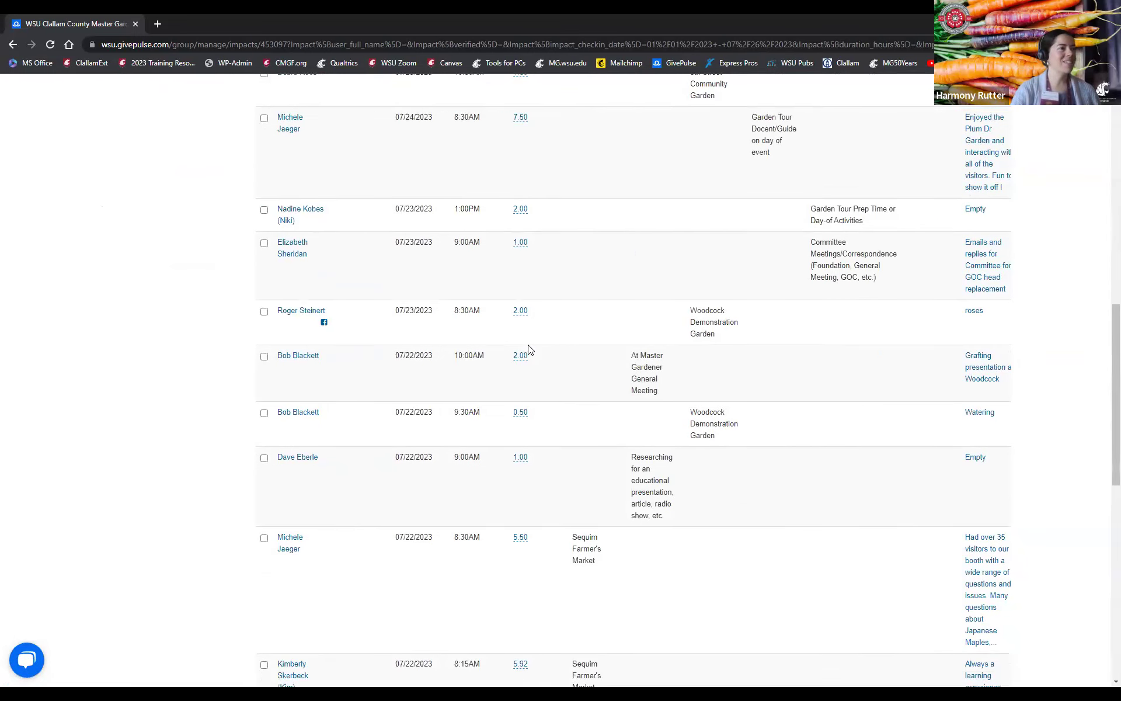
{"action": "scroll", "coordinate": [529, 349], "scroll_direction": "down", "scroll_amount": 12}
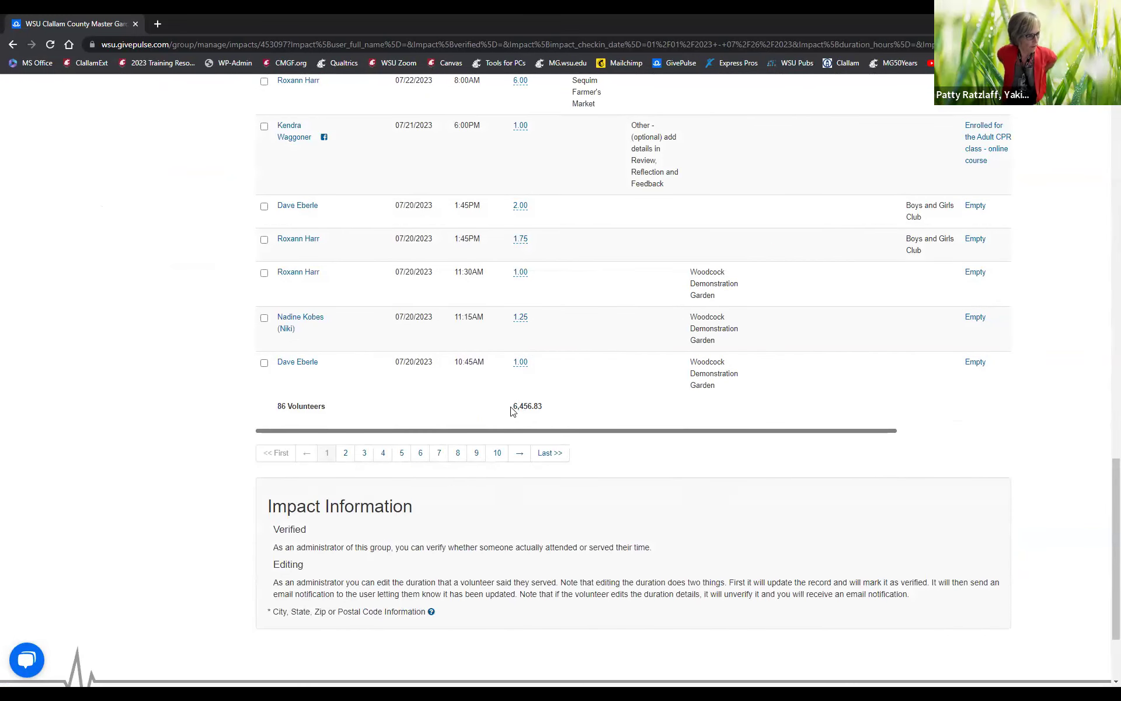
{"action": "left_click_drag", "start_coordinate": [512, 408], "coordinate": [545, 411]}
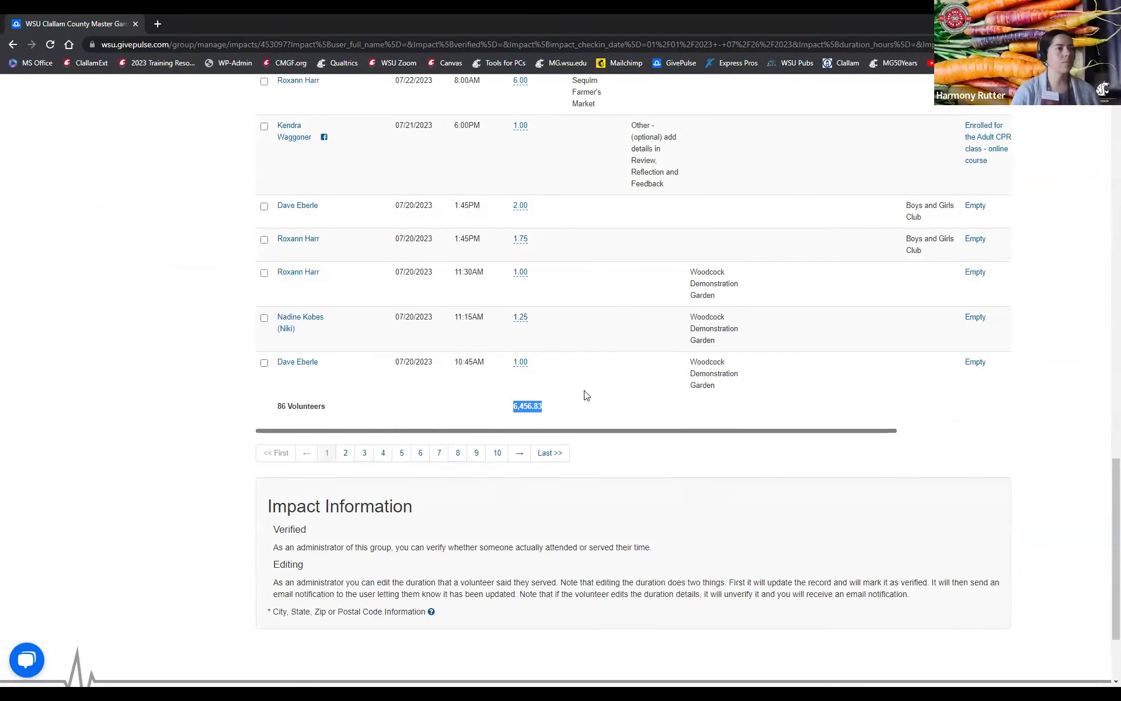
{"action": "scroll", "coordinate": [587, 409], "scroll_direction": "up", "scroll_amount": 2}
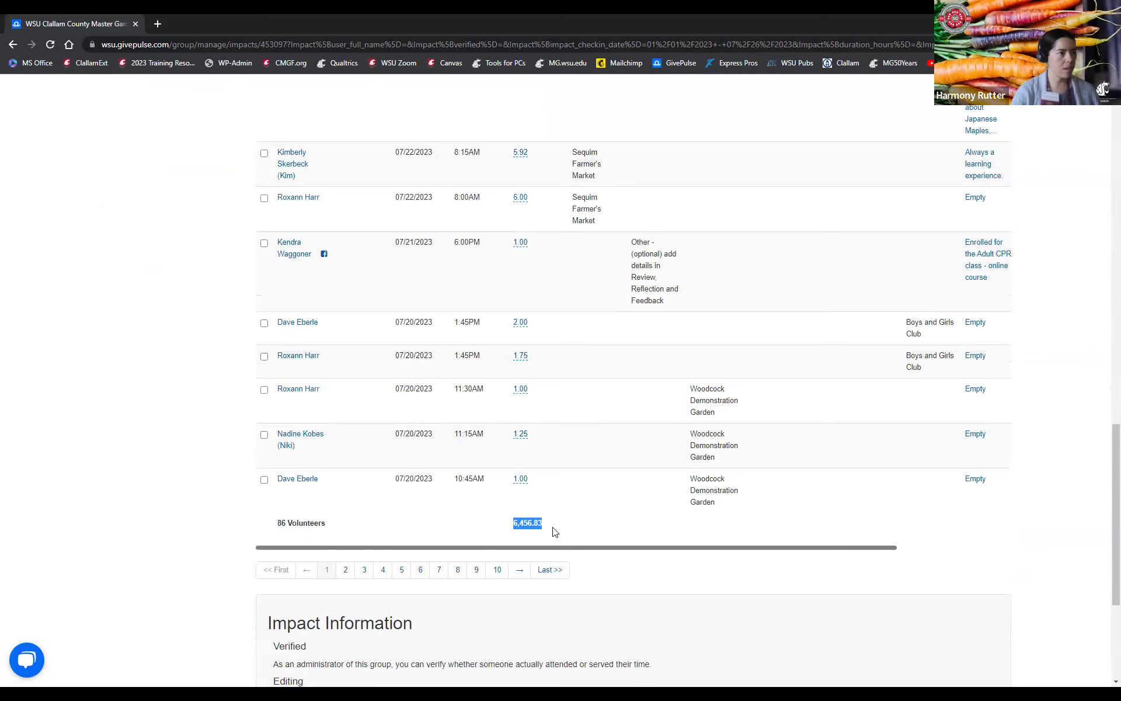
{"action": "scroll", "coordinate": [554, 532], "scroll_direction": "up", "scroll_amount": 15}
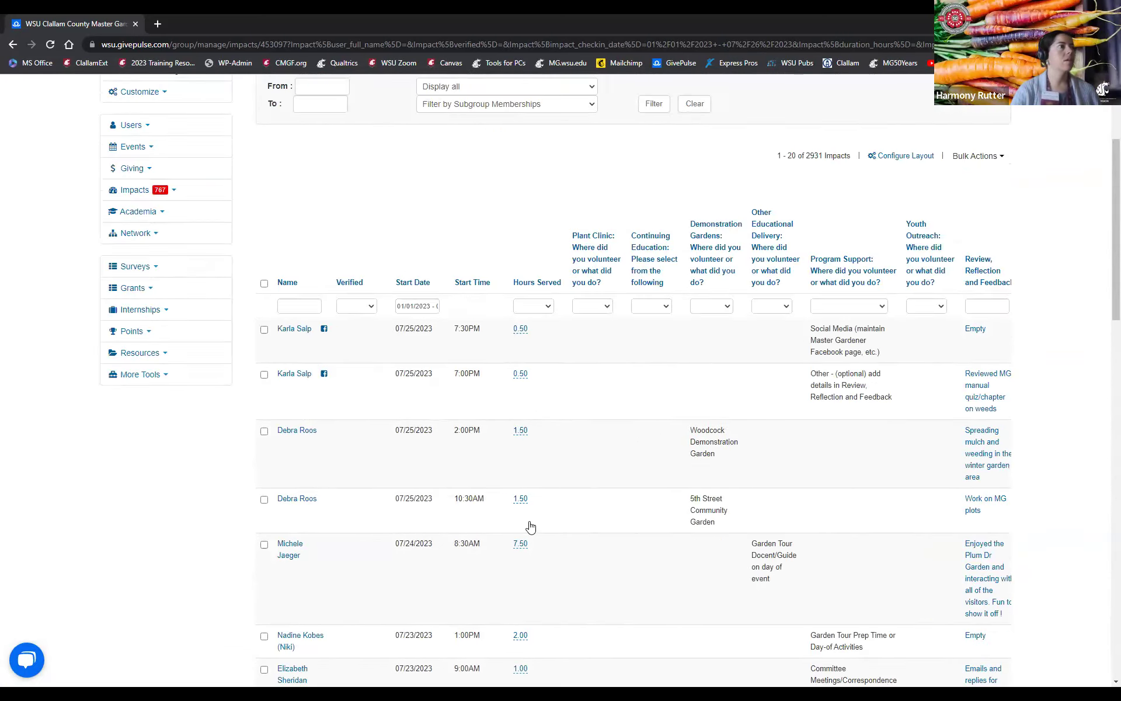
{"action": "scroll", "coordinate": [531, 527], "scroll_direction": "up", "scroll_amount": 4}
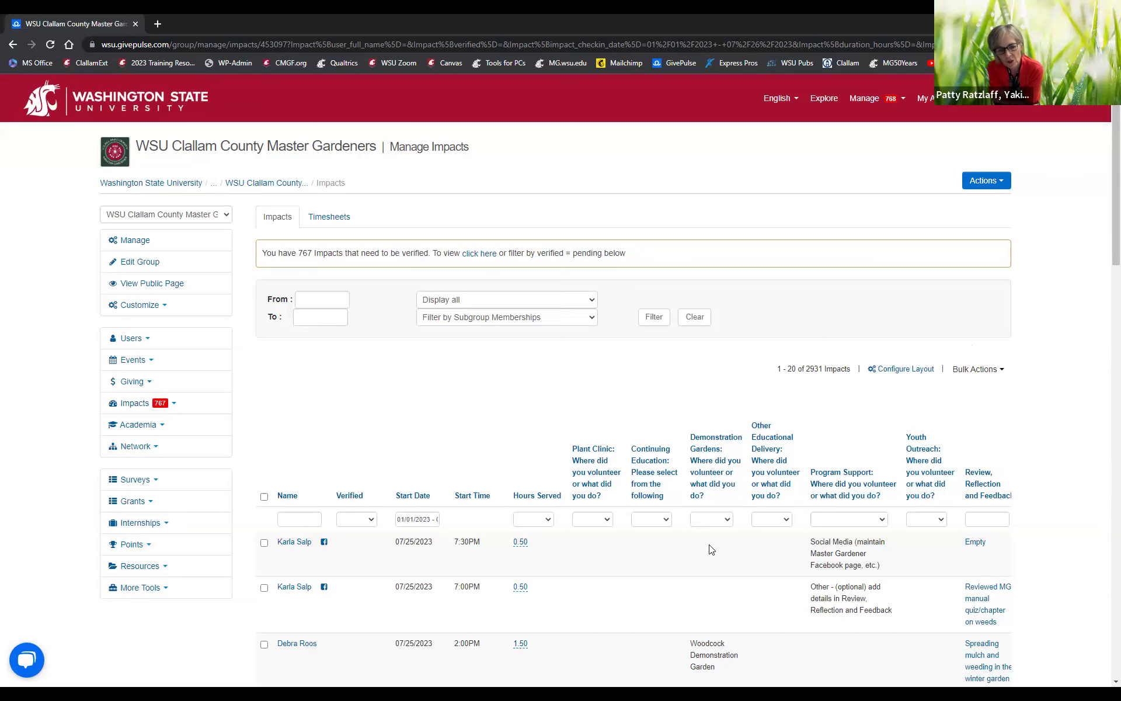
{"action": "scroll", "coordinate": [522, 450], "scroll_direction": "down", "scroll_amount": 3}
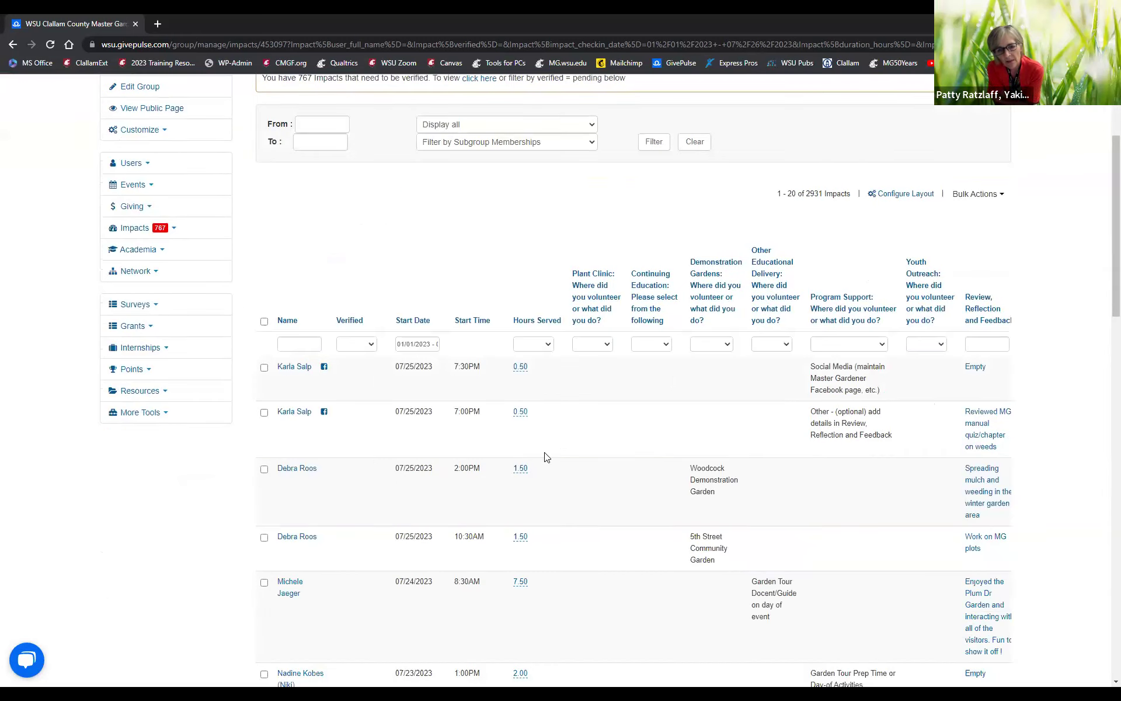
{"action": "scroll", "coordinate": [543, 456], "scroll_direction": "down", "scroll_amount": 2}
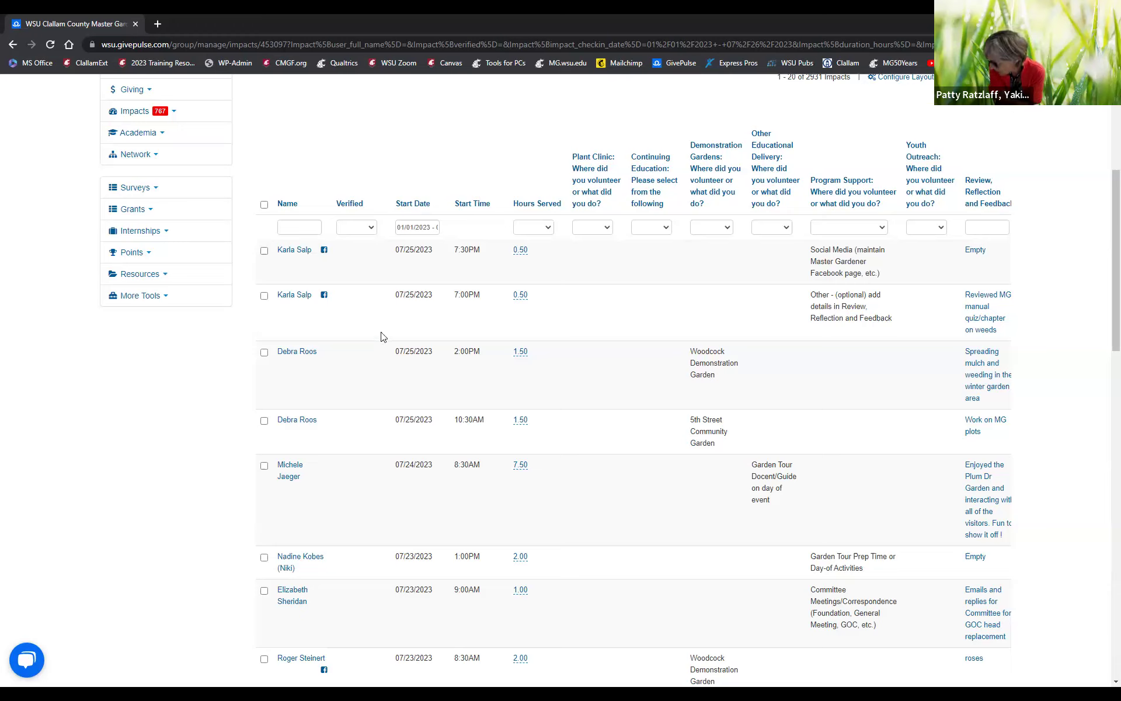
{"action": "left_click", "coordinate": [418, 293]}
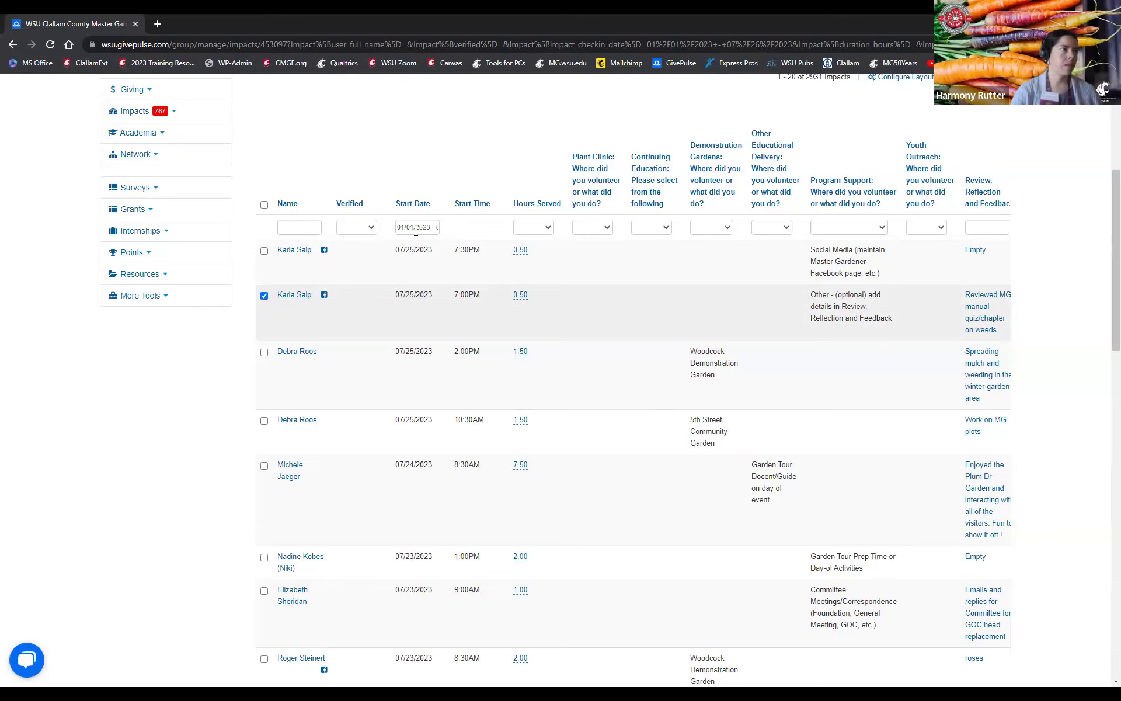
{"action": "left_click", "coordinate": [262, 298]}
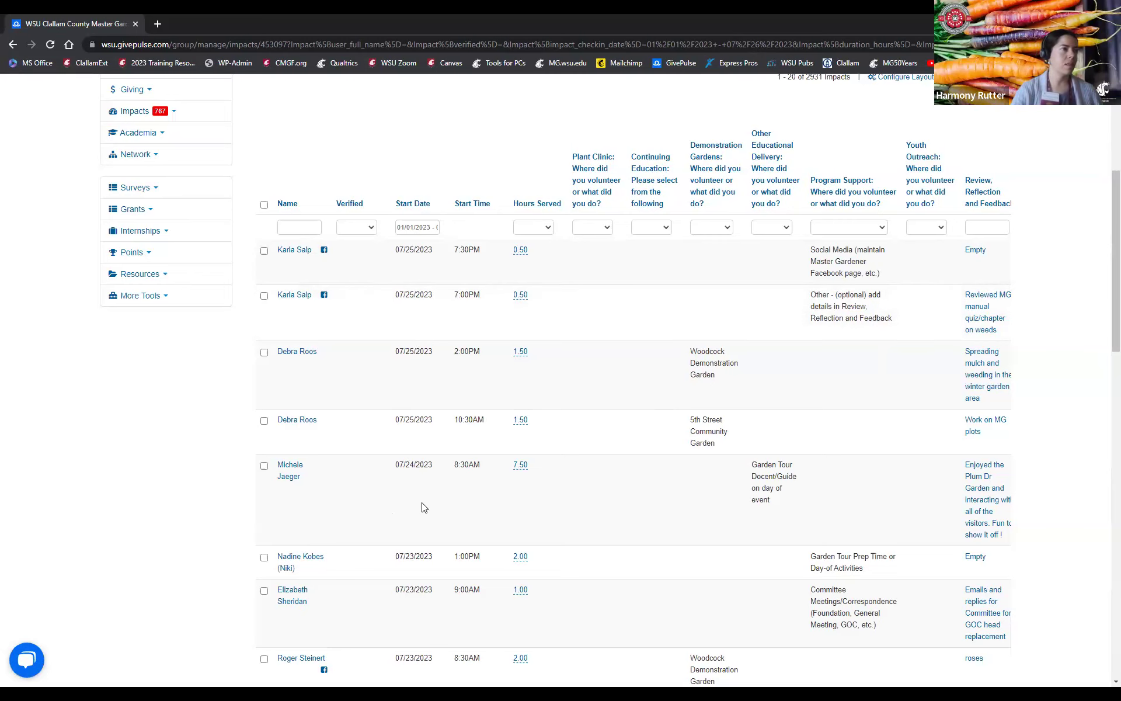
{"action": "scroll", "coordinate": [304, 457], "scroll_direction": "down", "scroll_amount": 2}
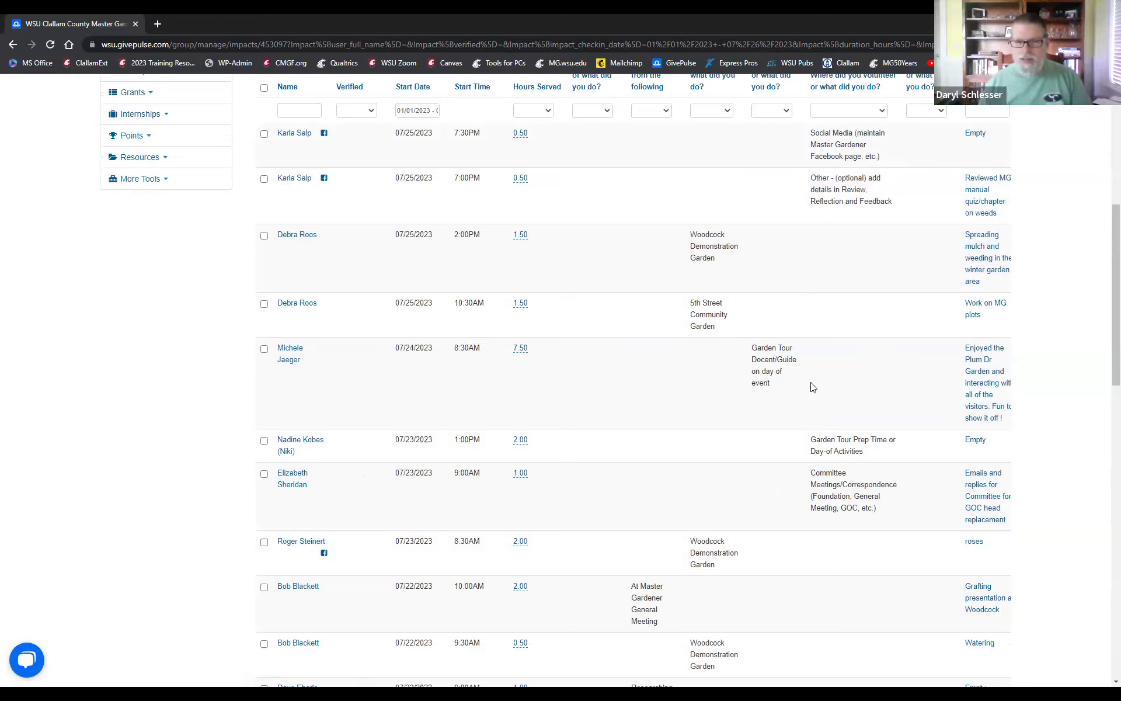
{"action": "scroll", "coordinate": [813, 387], "scroll_direction": "up", "scroll_amount": 4}
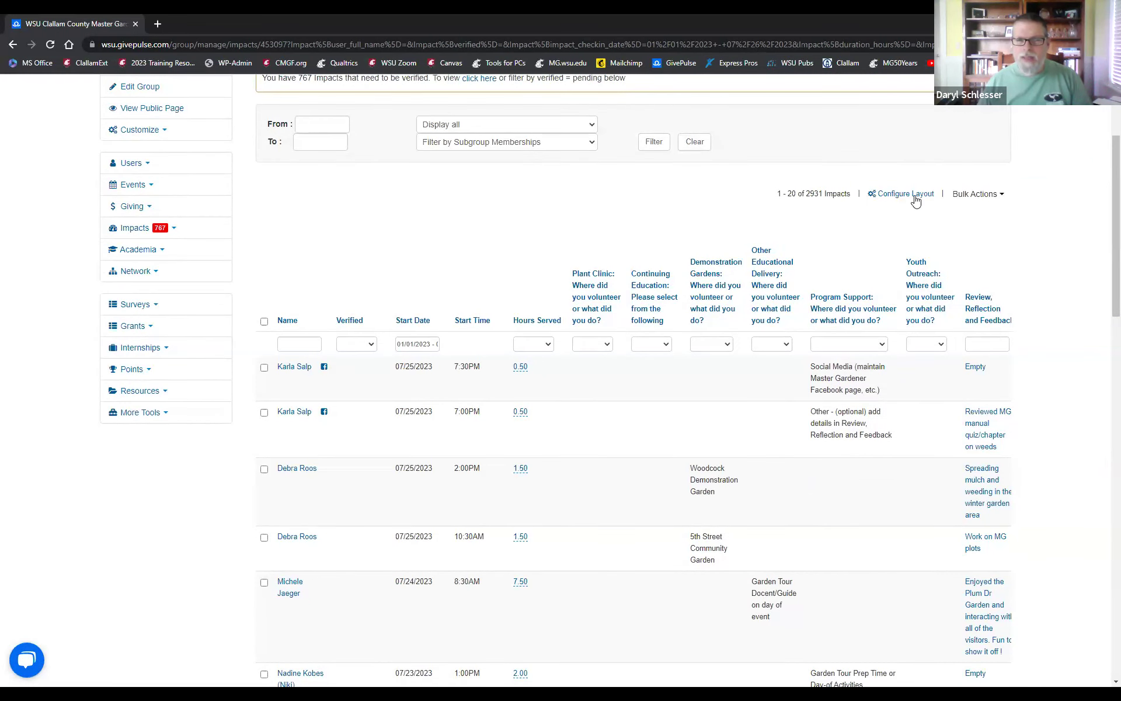
Clear the Start Date column filter and set the From date above the impacts table to 01/01/2023
{"action": "left_click", "coordinate": [421, 343]}
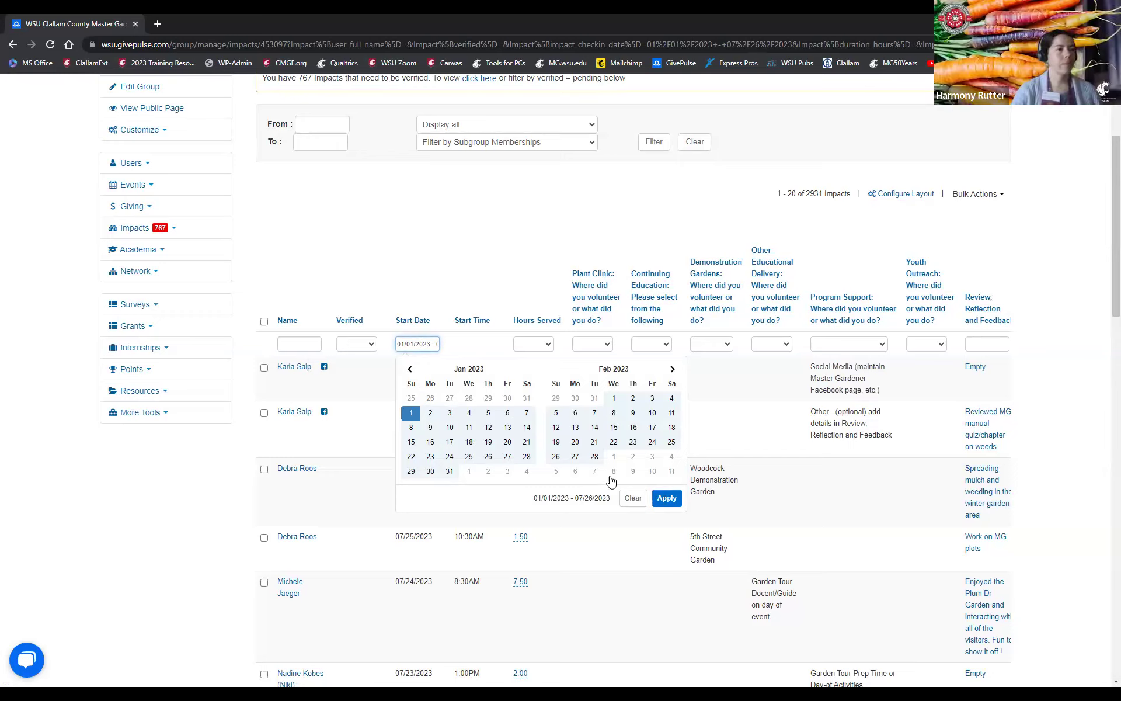
{"action": "left_click", "coordinate": [634, 500]}
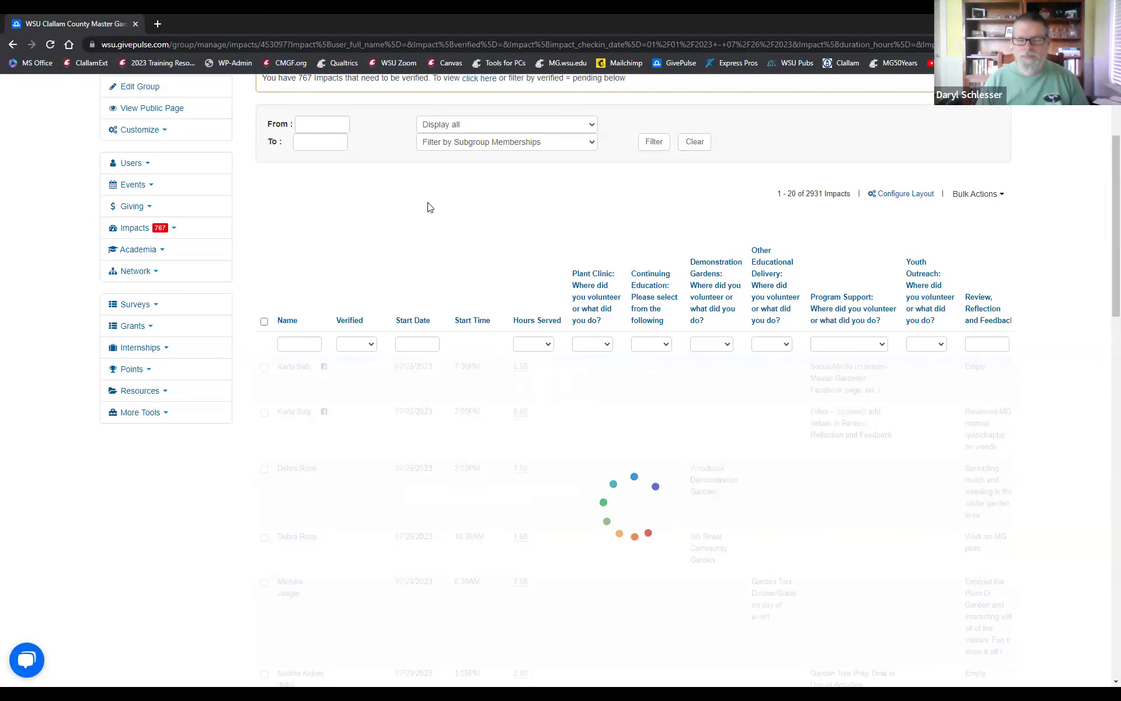
{"action": "left_click", "coordinate": [313, 299]}
{"action": "scroll", "coordinate": [321, 324], "scroll_direction": "down", "scroll_amount": 5}
{"action": "scroll", "coordinate": [374, 277], "scroll_direction": "up", "scroll_amount": 3}
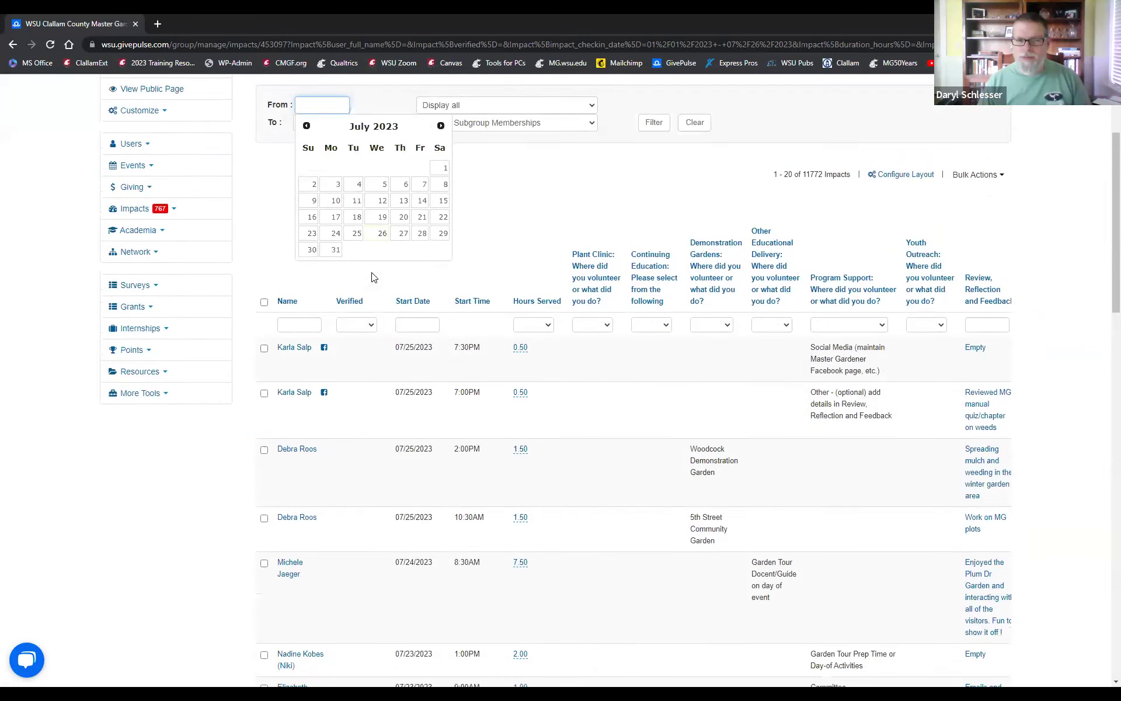
{"action": "left_click", "coordinate": [307, 161]}
{"action": "left_click", "coordinate": [306, 162]}
{"action": "left_click", "coordinate": [307, 162]}
{"action": "left_click", "coordinate": [306, 162]}
{"action": "left_click", "coordinate": [307, 161]}
{"action": "left_click", "coordinate": [307, 161]}
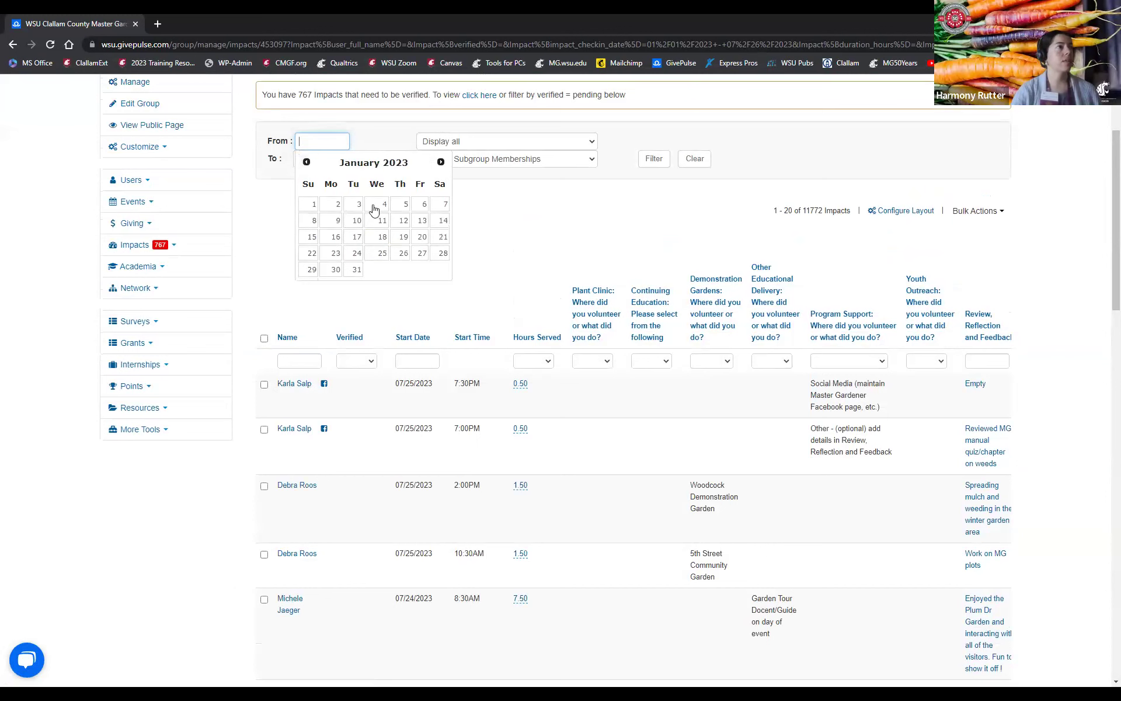
{"action": "left_click", "coordinate": [312, 204]}
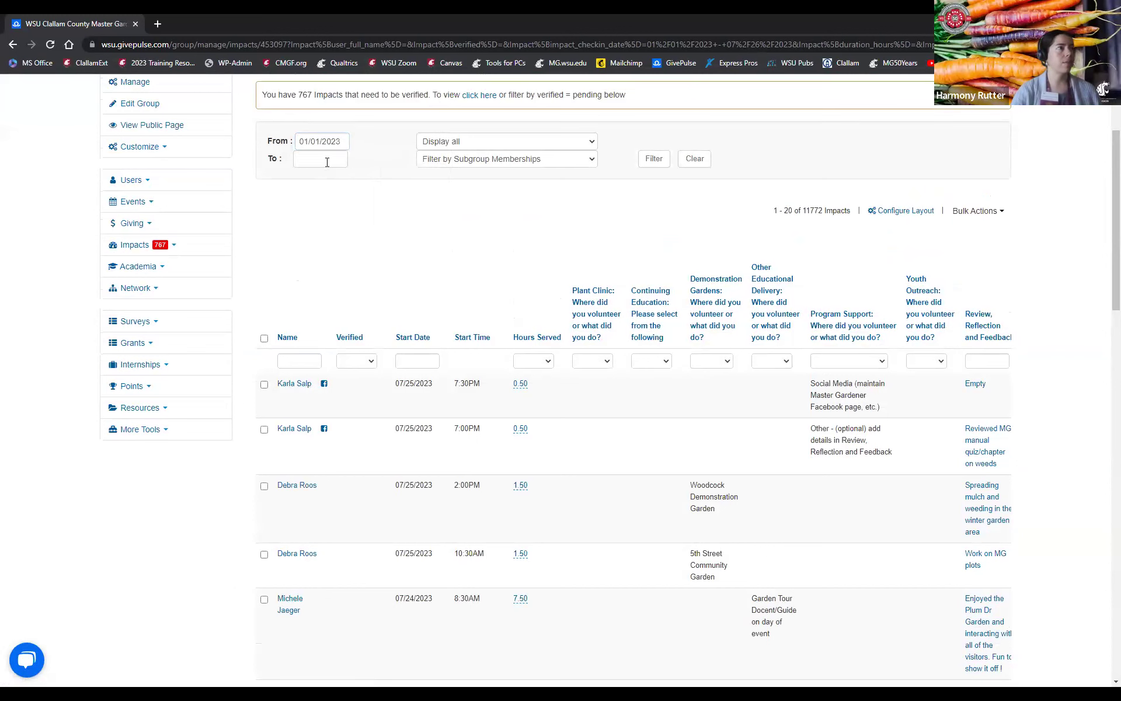
Set the To date to 7/26/2023 and apply the date range filter to the impacts
{"action": "left_click", "coordinate": [327, 163]}
{"action": "type", "text": "7/2"}
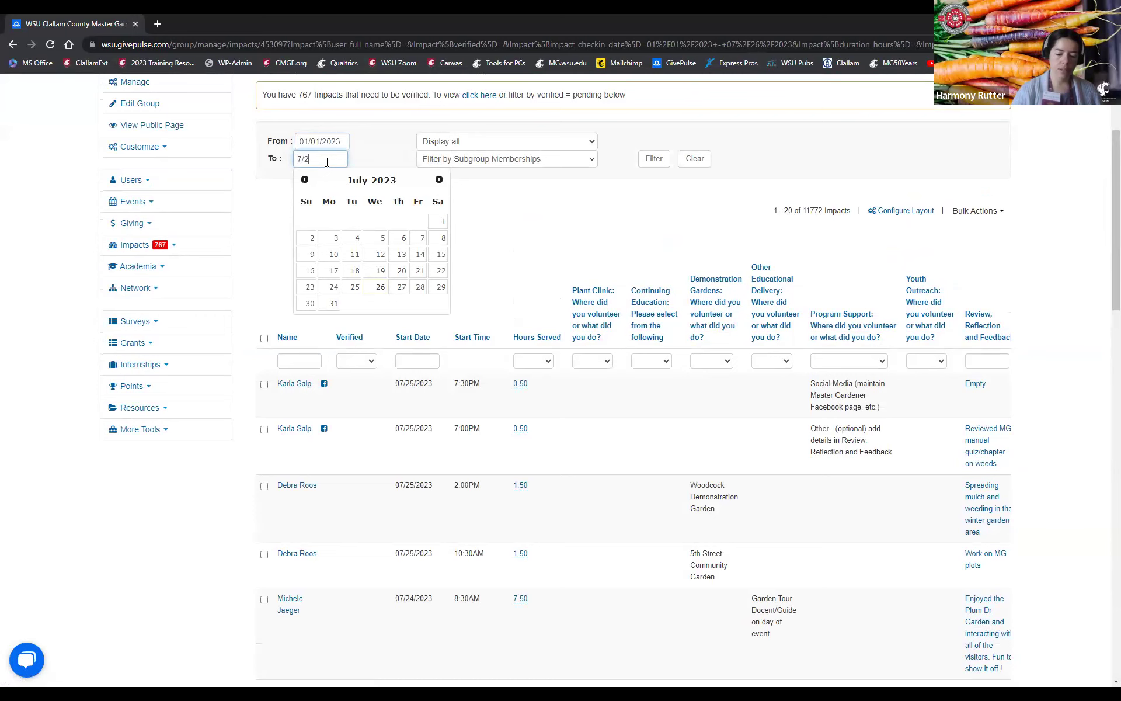
{"action": "type", "text": "6/2023"}
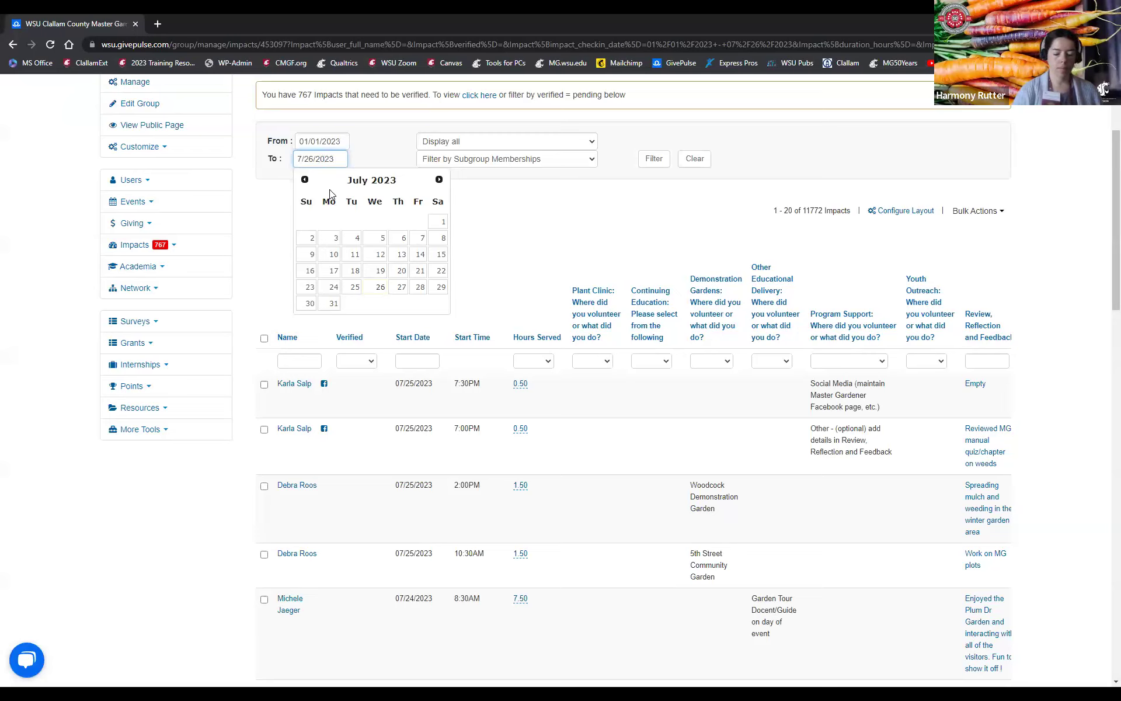
{"action": "key", "text": "Escape"}
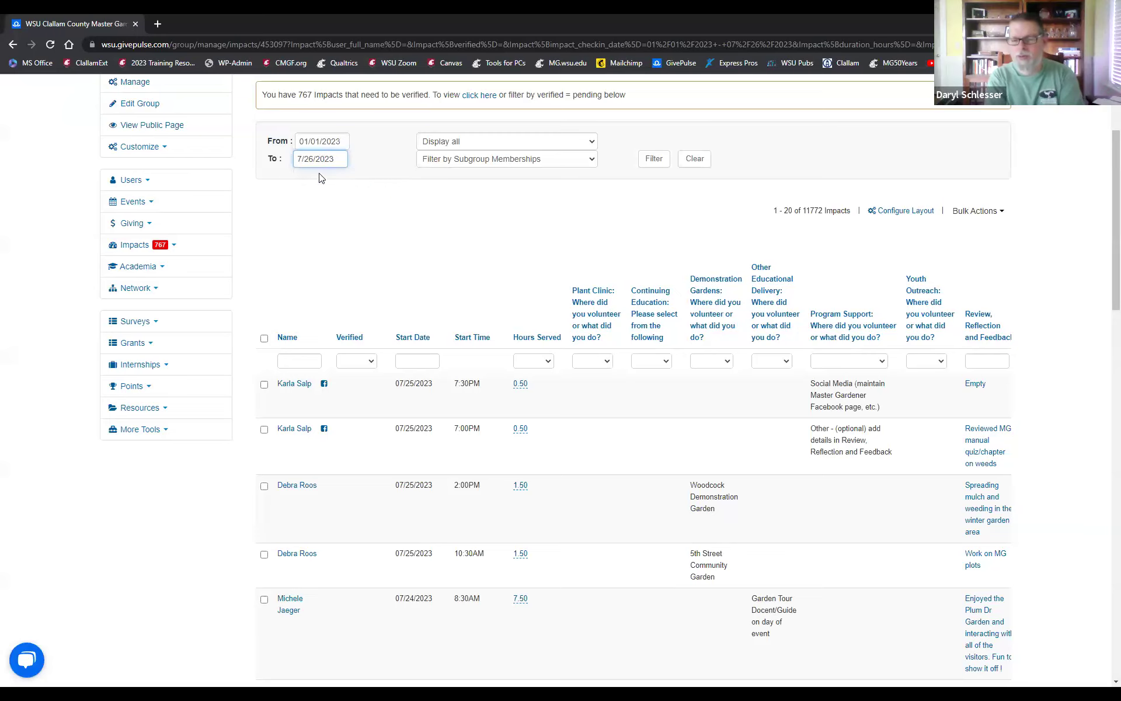
{"action": "left_click", "coordinate": [655, 159]}
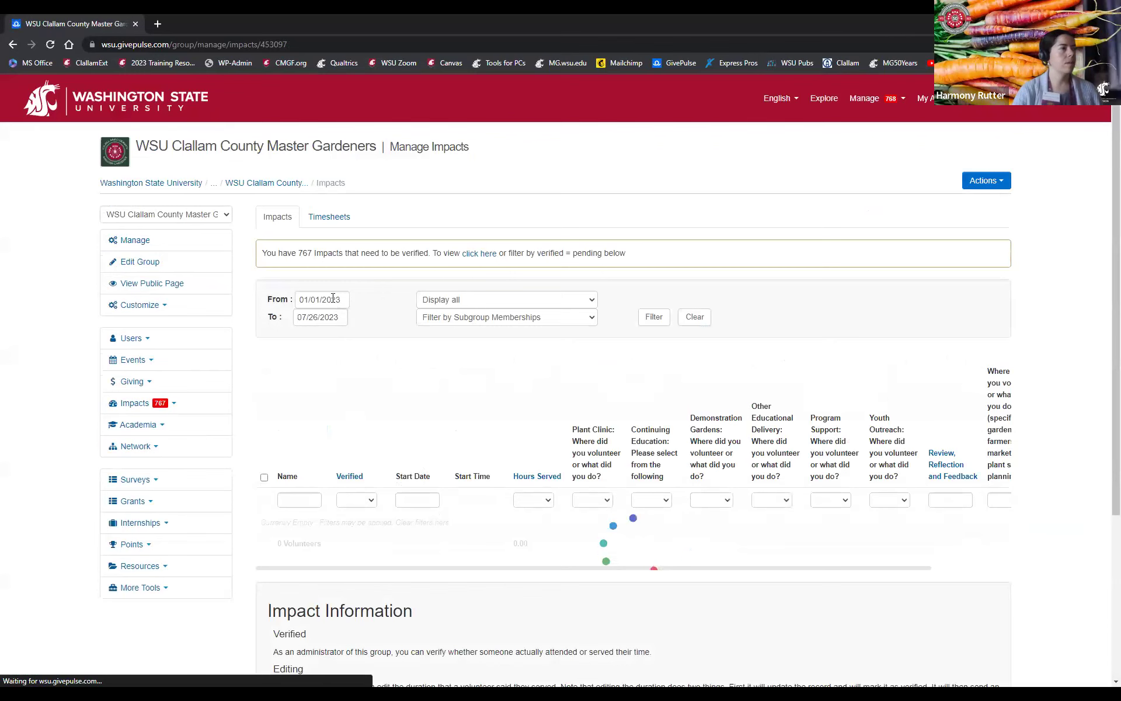
Look through the impacts for the chosen date range down to the volunteer and hours totals
{"action": "scroll", "coordinate": [409, 467], "scroll_direction": "down", "scroll_amount": 5}
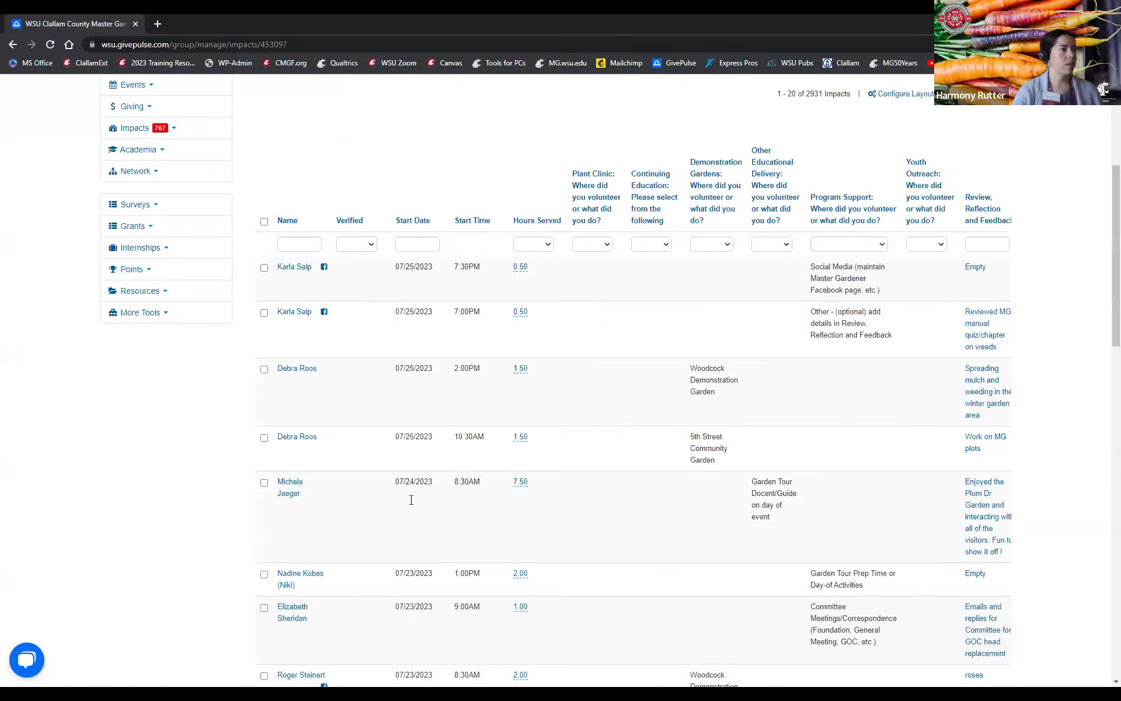
{"action": "scroll", "coordinate": [370, 317], "scroll_direction": "up", "scroll_amount": 5}
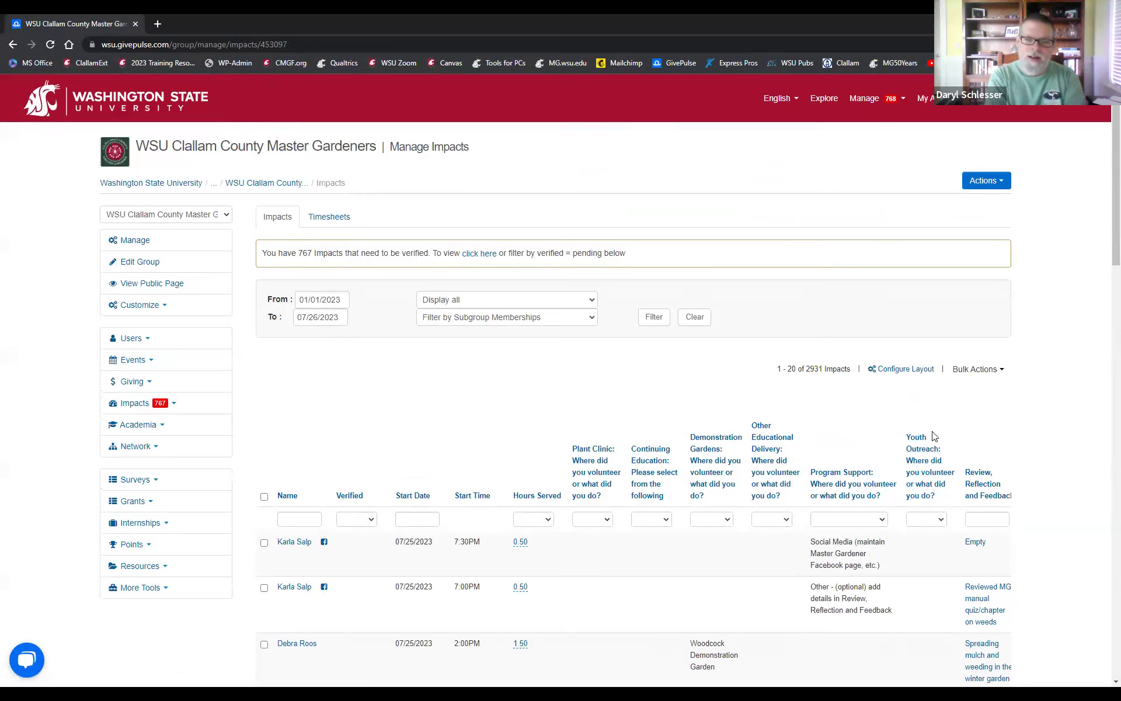
{"action": "scroll", "coordinate": [658, 461], "scroll_direction": "down", "scroll_amount": 9}
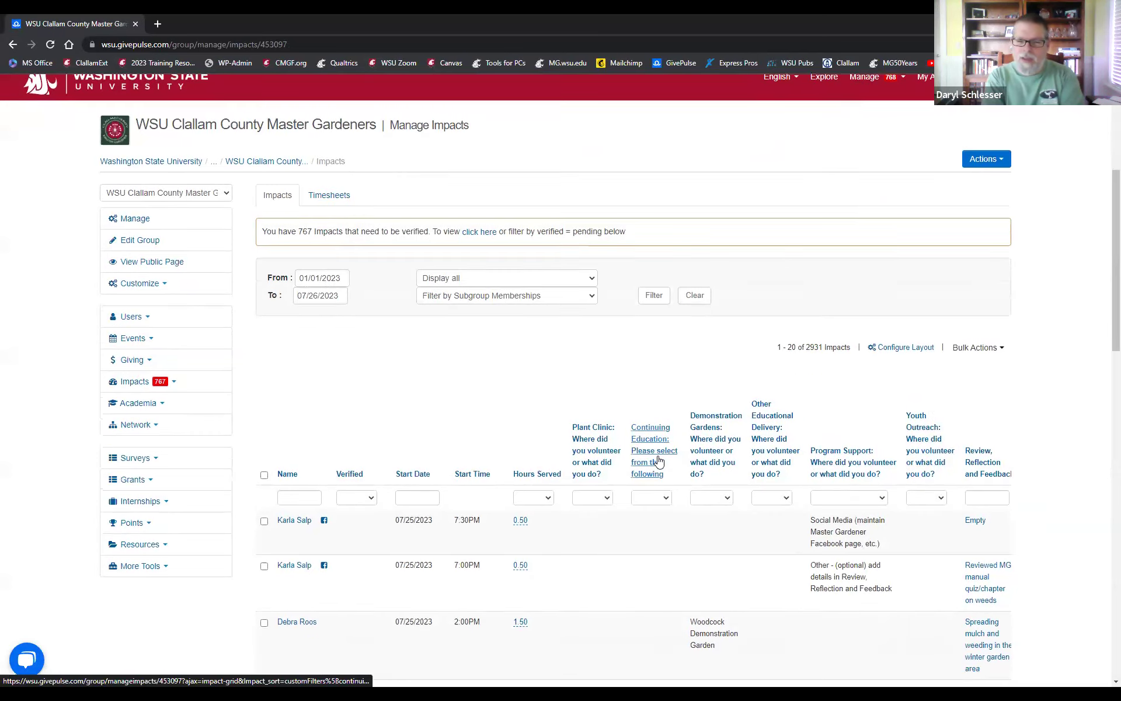
{"action": "scroll", "coordinate": [658, 461], "scroll_direction": "down", "scroll_amount": 10}
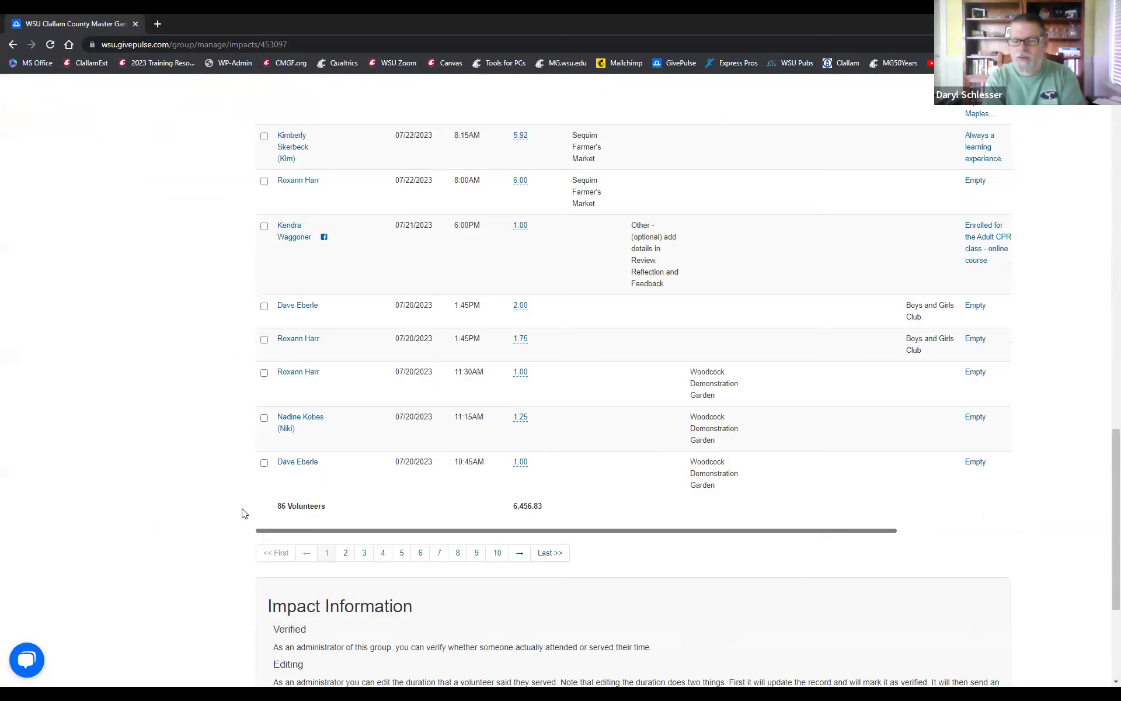
{"action": "scroll", "coordinate": [588, 521], "scroll_direction": "up", "scroll_amount": 18}
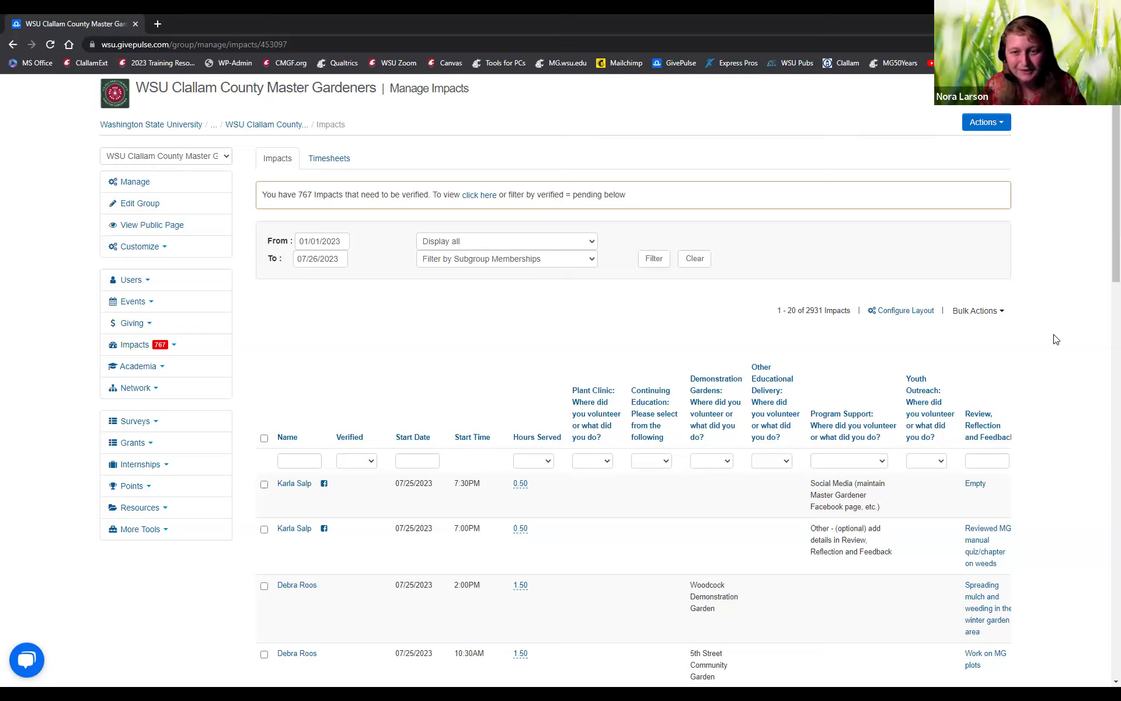
Open the list of available actions for the group's impacts
{"action": "left_click", "coordinate": [985, 124]}
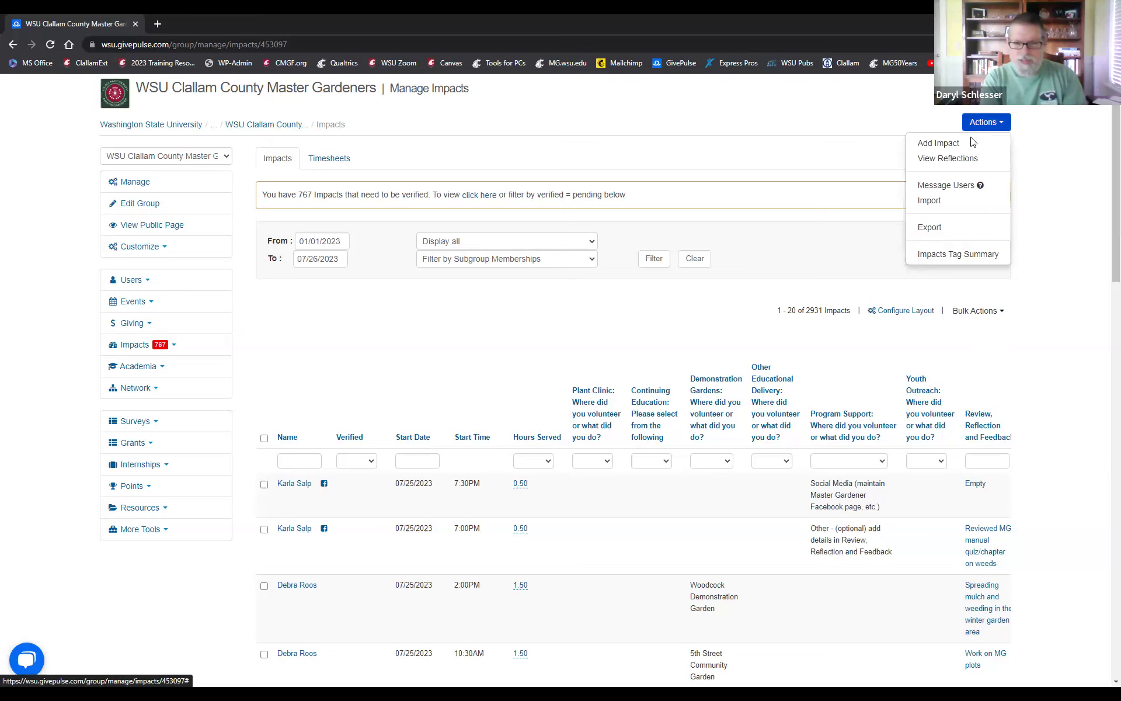